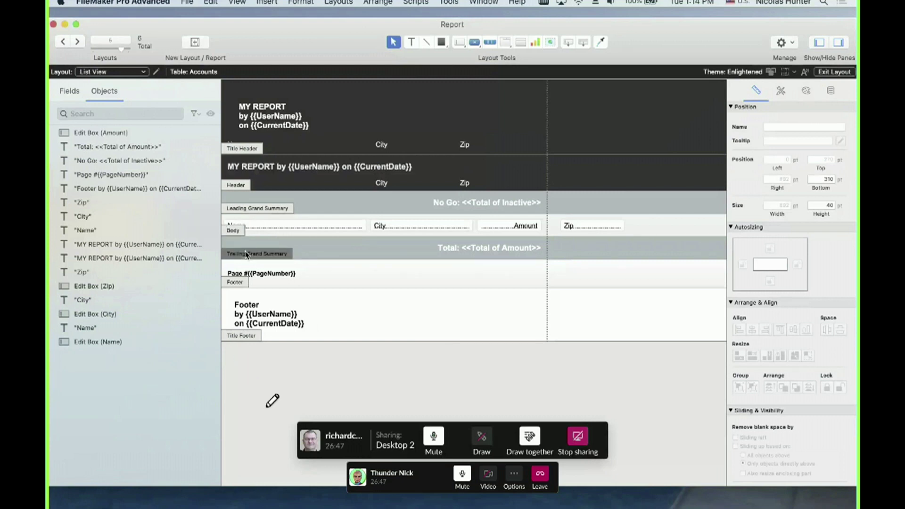
Move the call and screen-sharing control panels away from the layout, and return to the Report window.
mouse_move(384, 430)
mouse_down()
mouse_move(388, 508)
mouse_move(569, 471)
mouse_up()
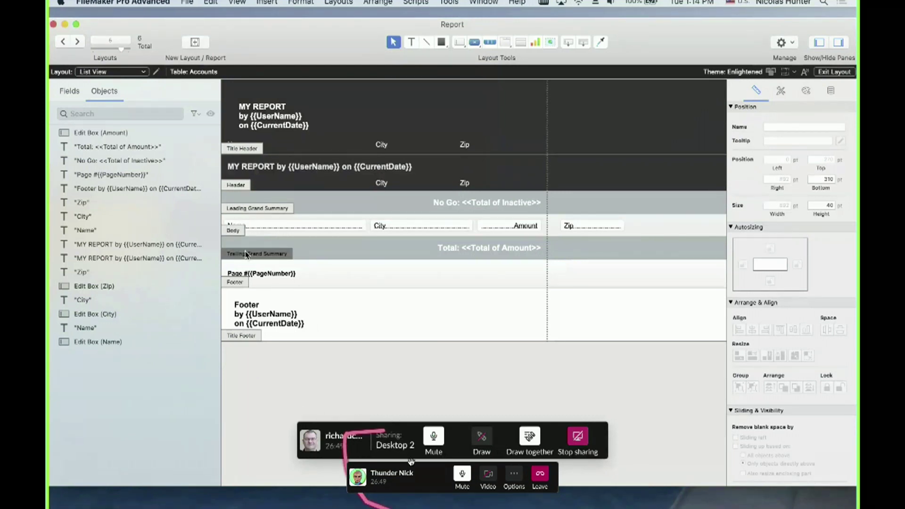
drag(411, 465, 757, 490)
mouse_move(400, 443)
mouse_down()
mouse_move(50, 448)
mouse_move(53, 501)
mouse_up()
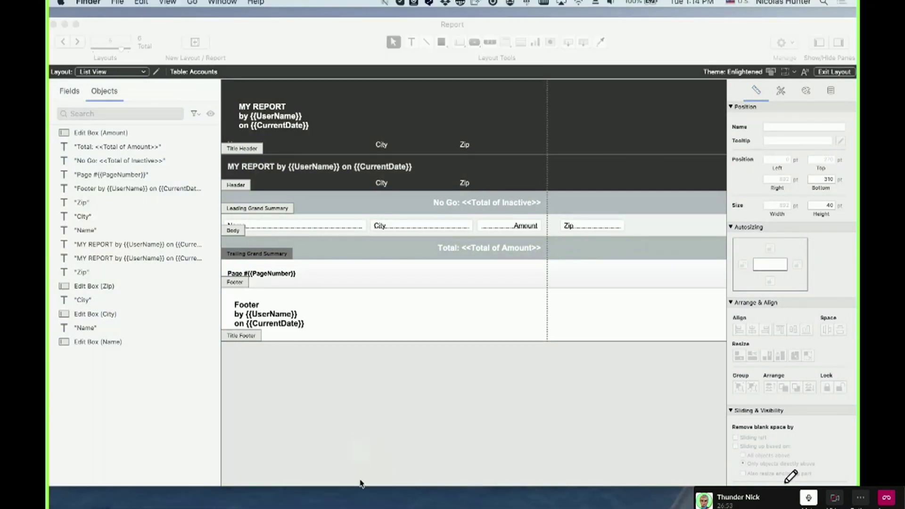
click(350, 418)
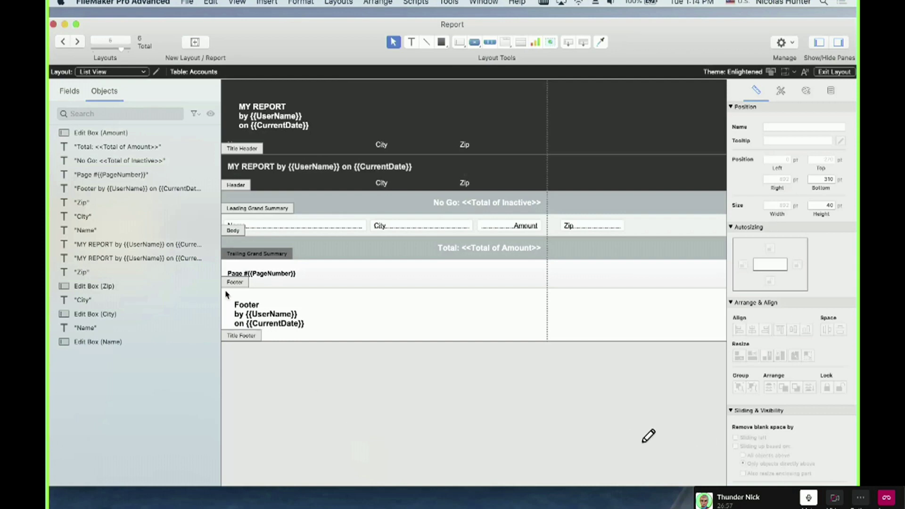
Select the Footer part, switch the part labels to vertical display, and select the Leading Grand Summary part.
click(238, 283)
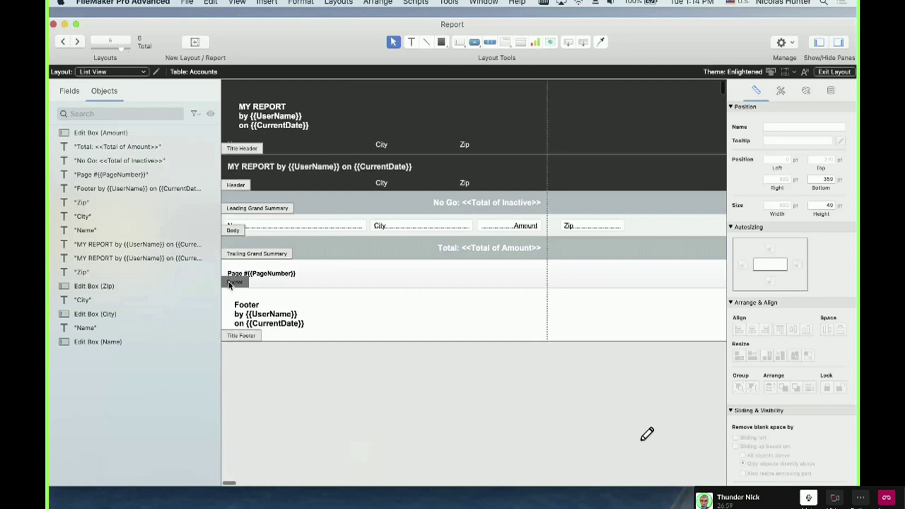
double_click(238, 282)
key(Escape)
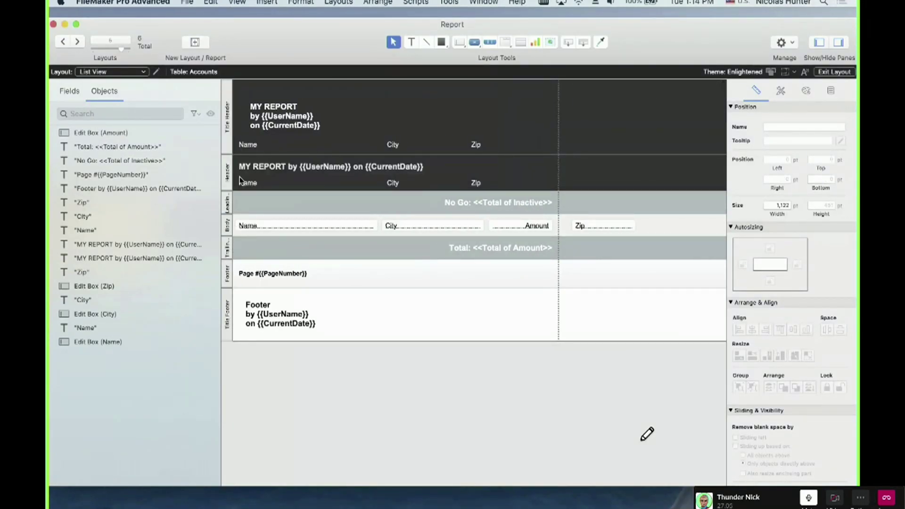
super+click(230, 208)
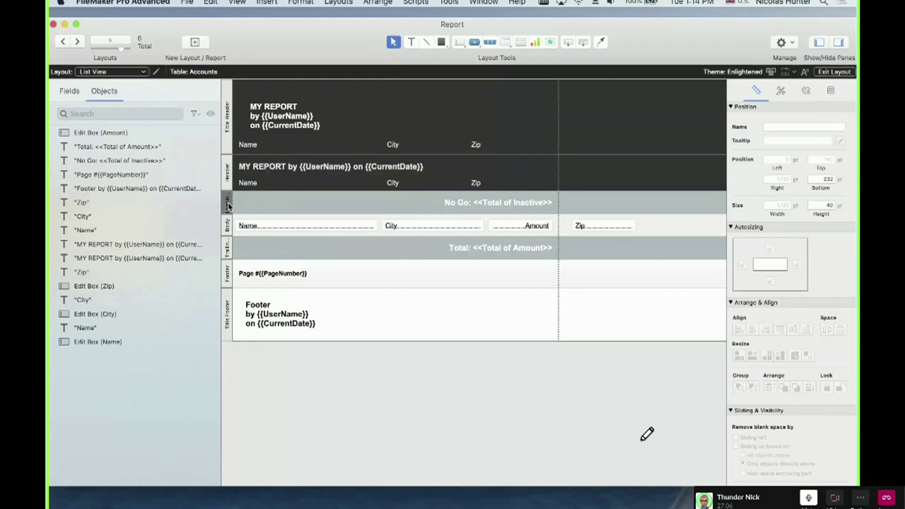
Return the part labels to horizontal display, try enlarging the Trailing Grand Summary part downward, and undo the resize.
click(303, 422)
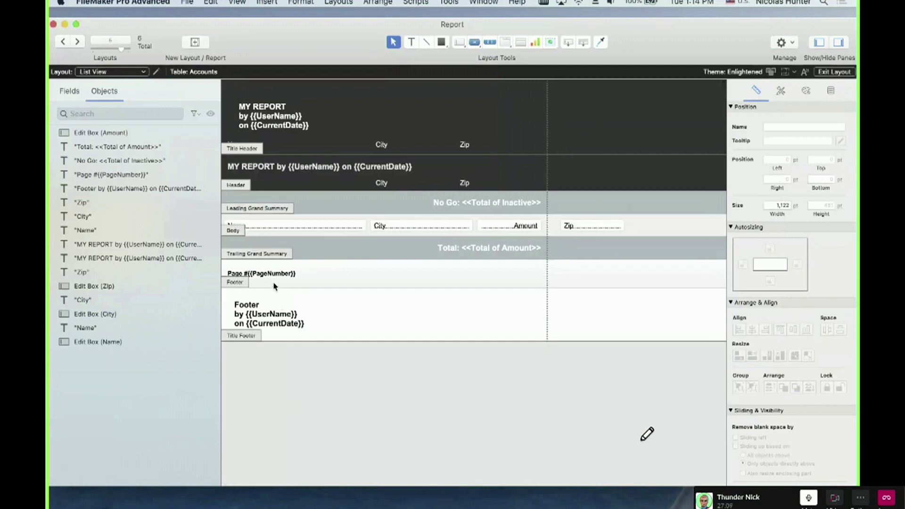
drag(267, 254, 280, 377)
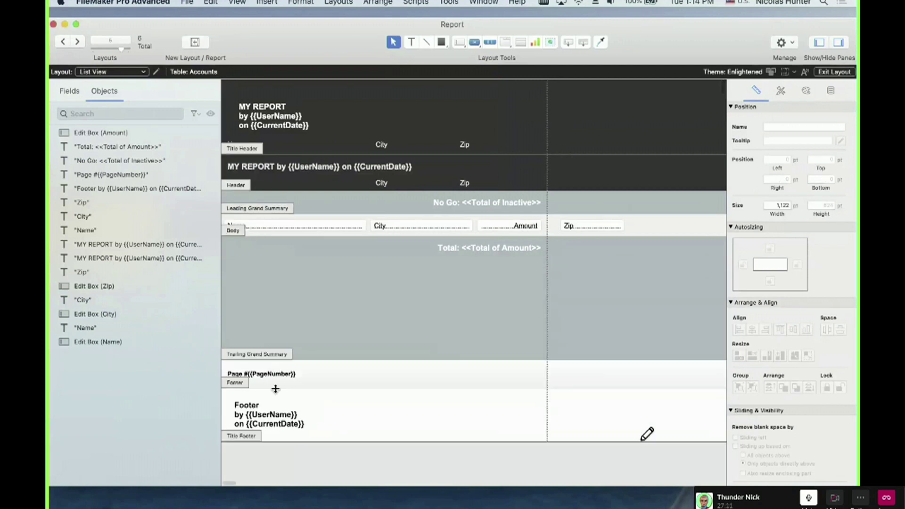
key(super+z)
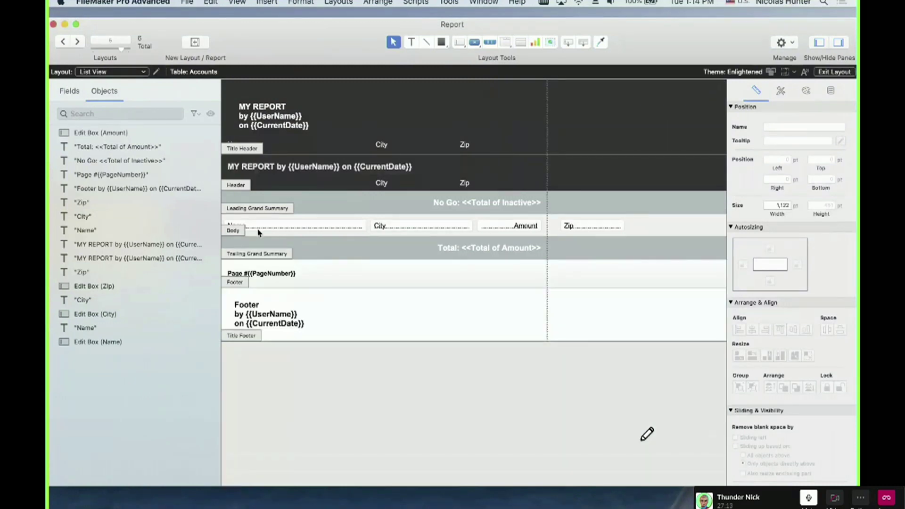
Toggle the part labels repeatedly between vertical and horizontal display from the Trailing Grand Summary label, ending on horizontal.
super+click(257, 257)
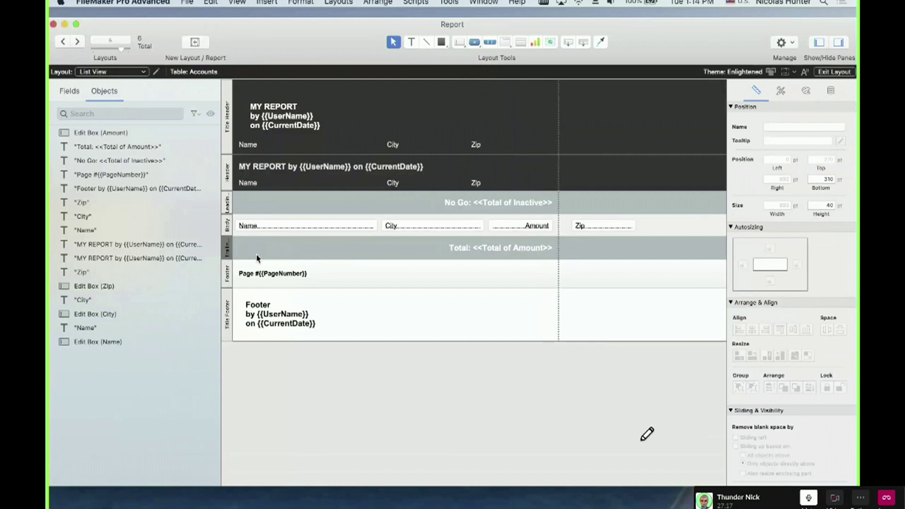
super+click(229, 254)
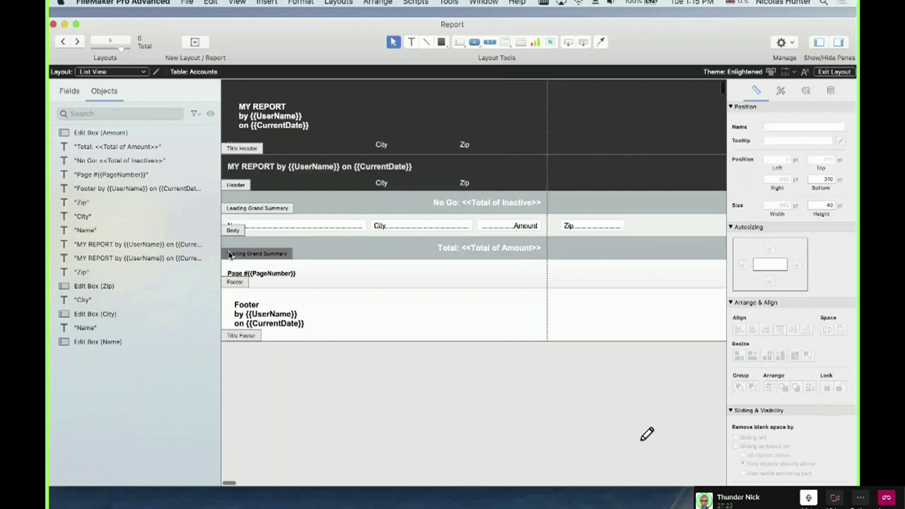
super+click(230, 254)
super+click(229, 255)
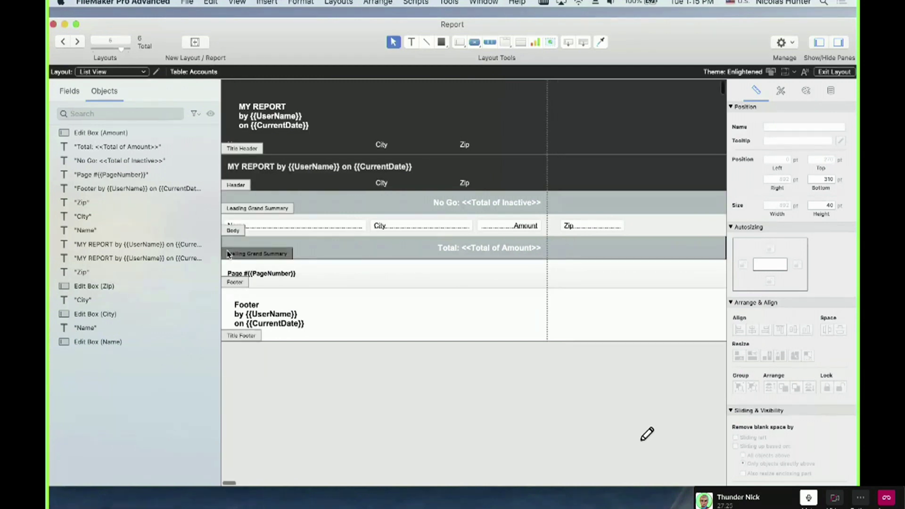
super+click(229, 254)
super+click(229, 254)
click(287, 353)
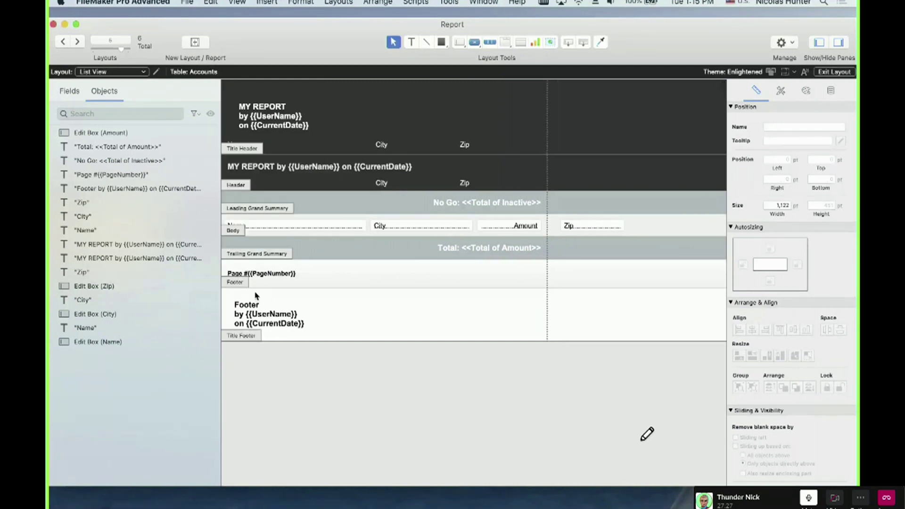
super+click(244, 257)
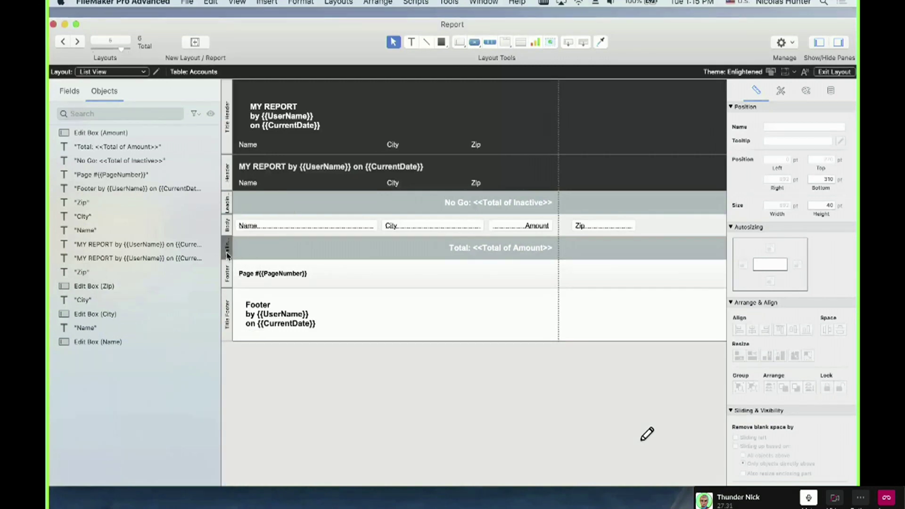
super+click(242, 255)
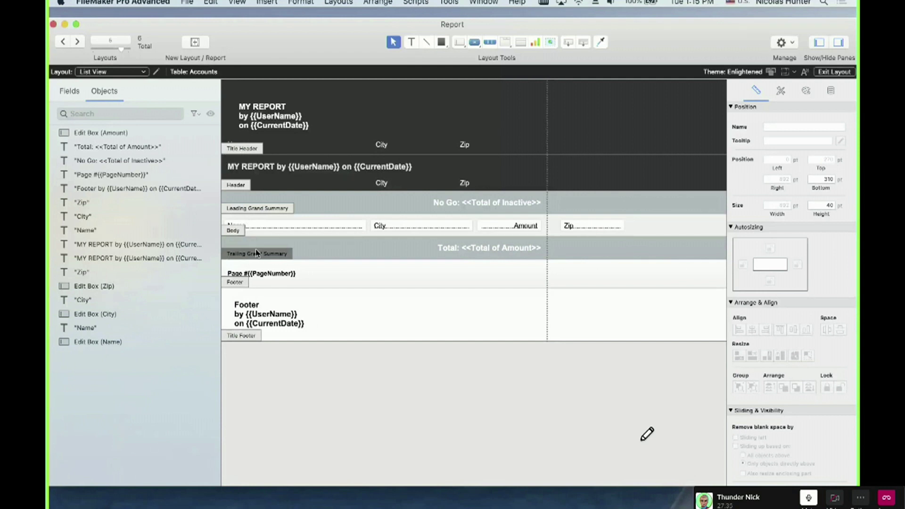
Try enlarging the Trailing Grand Summary part twice by its horizontal label, undoing each resize.
drag(257, 255, 256, 360)
key(super+z)
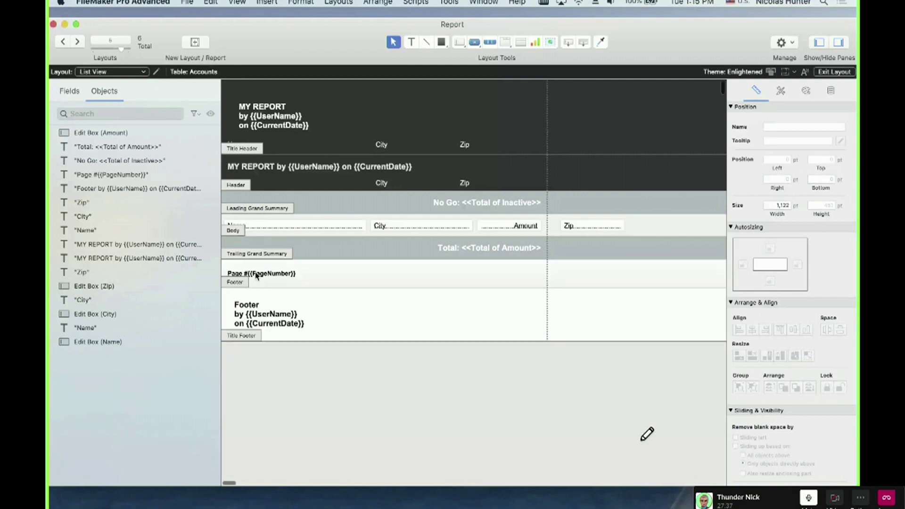
drag(260, 256, 263, 309)
key(super+z)
Switch the part labels to vertical and try enlarging the Trailing Grand Summary part by its lower boundary, undoing each resize.
super+click(259, 255)
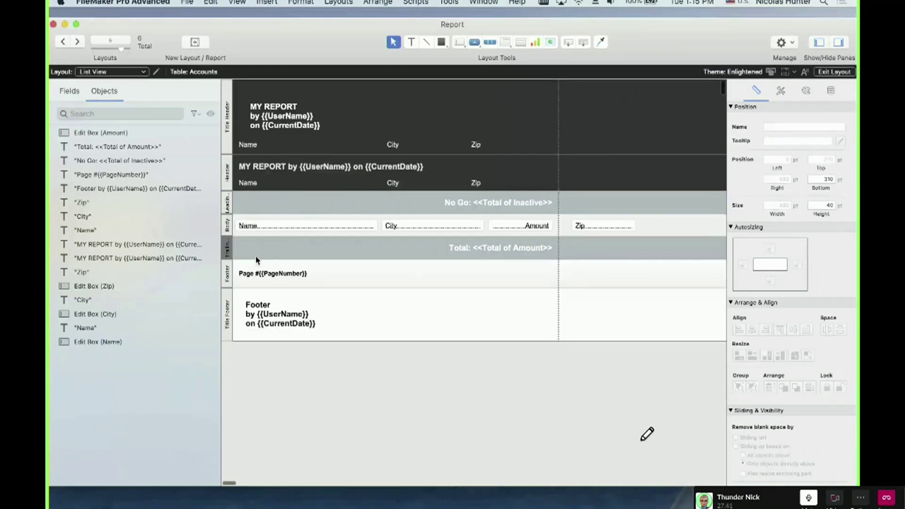
drag(256, 259, 258, 308)
key(super+z)
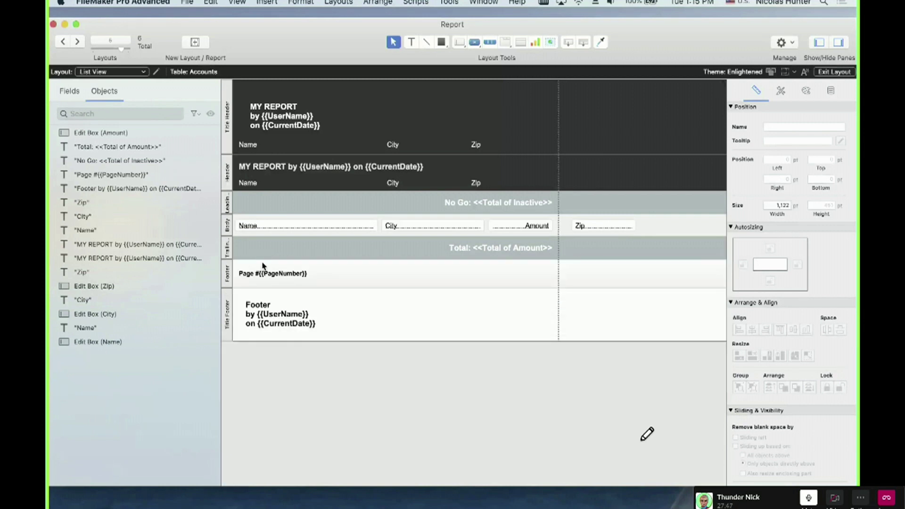
drag(264, 260, 264, 328)
key(super+z)
Toggle the part labels back to horizontal display, leaving the Leading Grand Summary part selected.
click(228, 248)
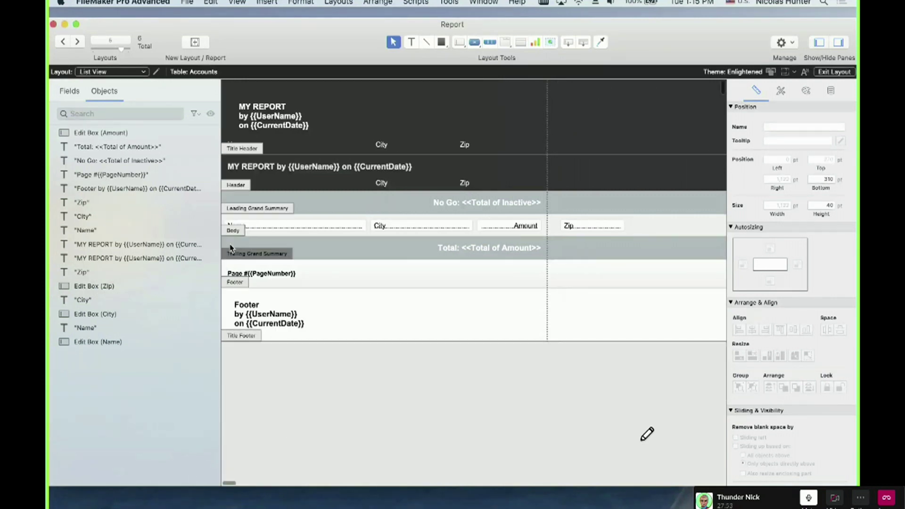
click(234, 258)
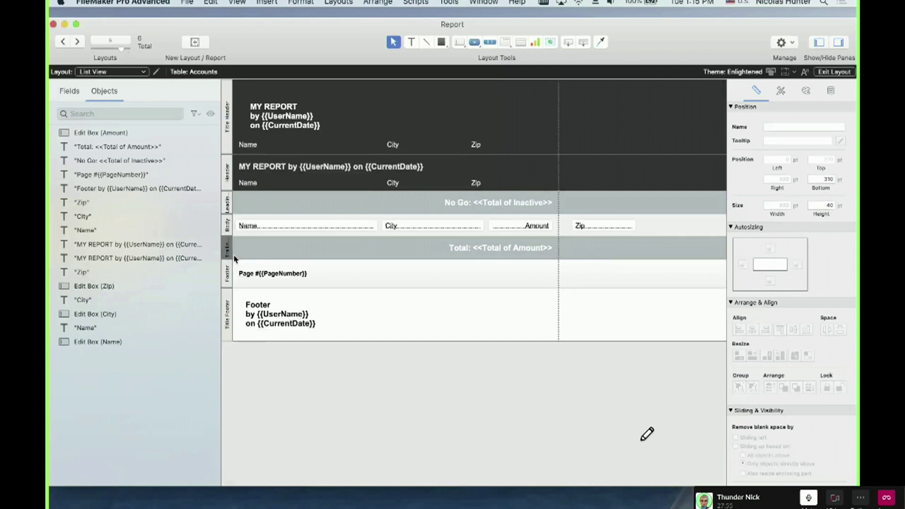
click(230, 205)
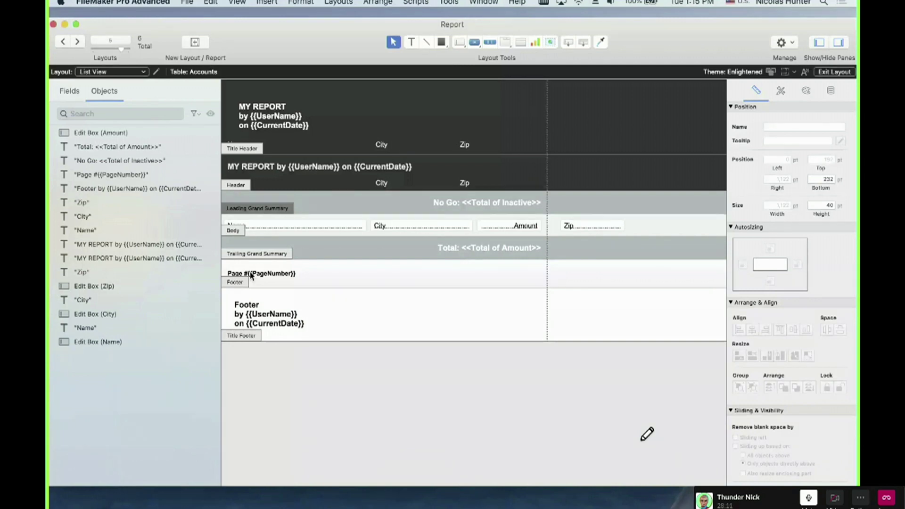
Switch the report to Browse mode and examine how the header and leading grand summary behave while moving through the records.
key(super+b)
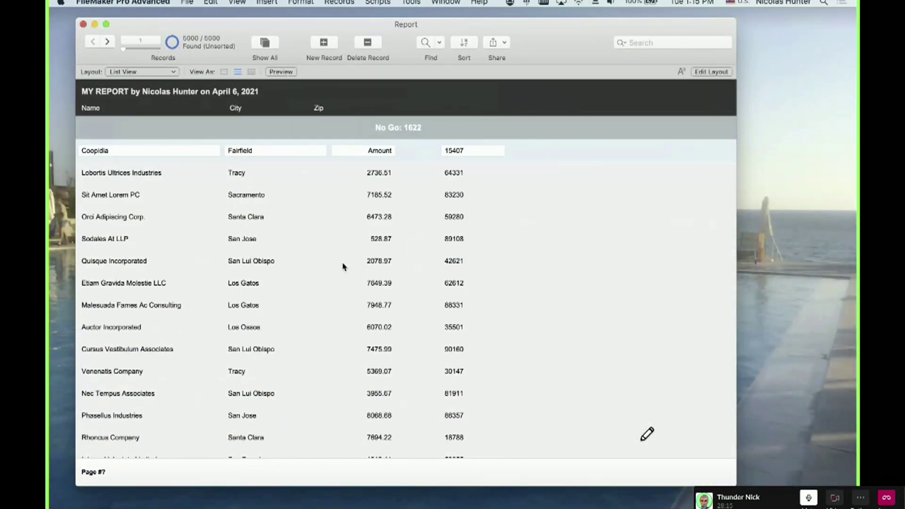
scroll(306, 170, down, 3)
scroll(244, 143, up, 3)
scroll(188, 227, down, 10)
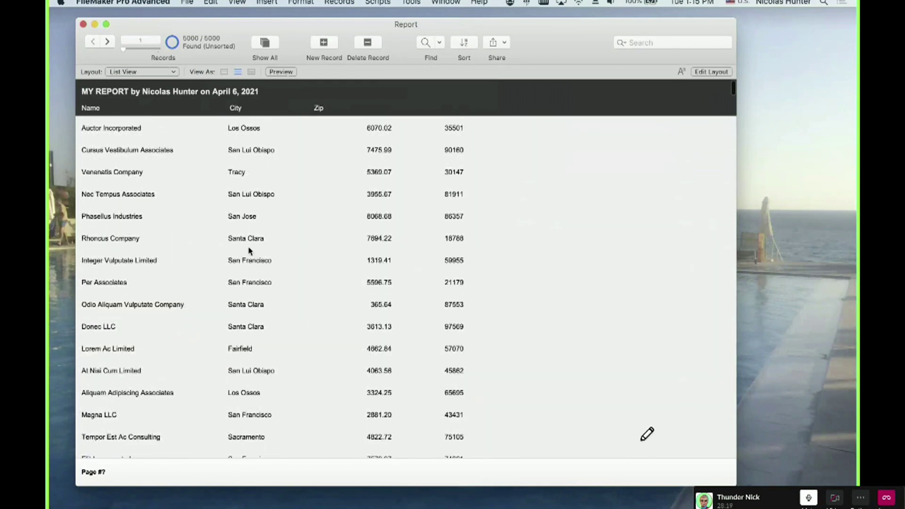
Activate several records in turn through their City fields, ending on Integer Vulputate Limited, to examine the active row highlight.
click(251, 245)
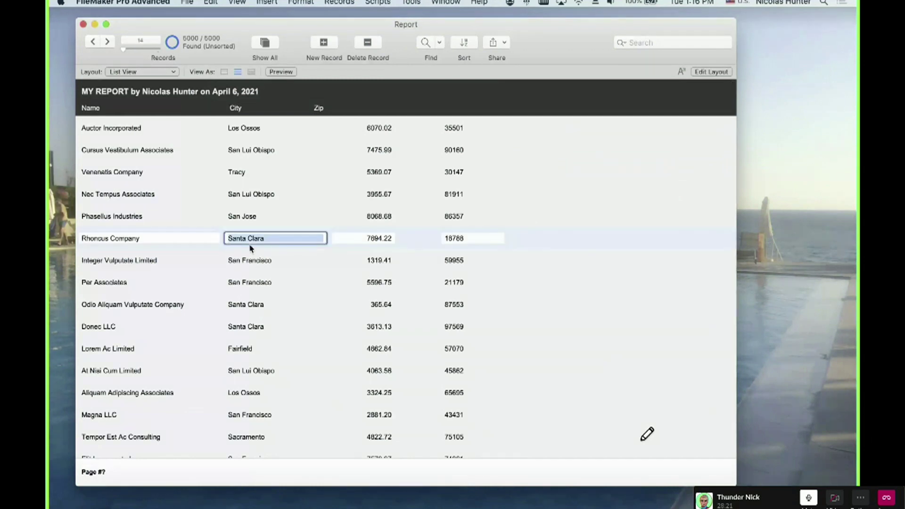
click(258, 265)
click(254, 306)
click(253, 318)
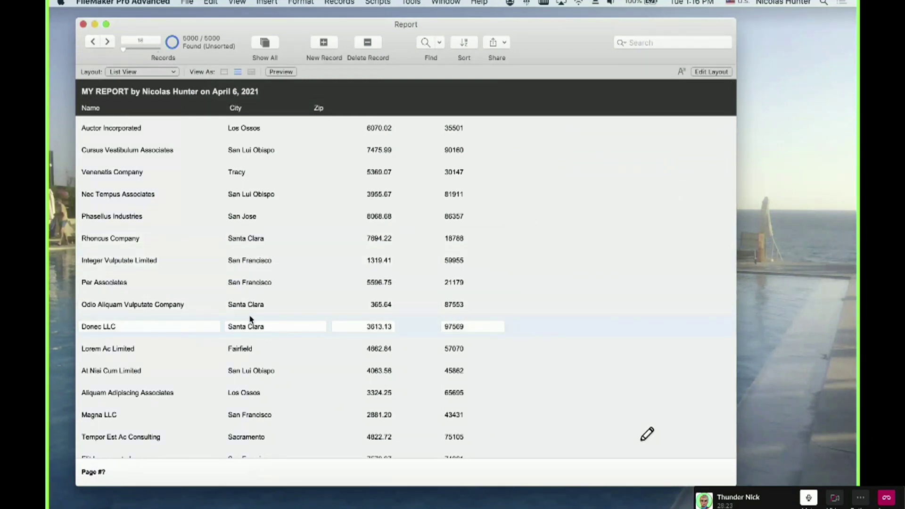
click(258, 312)
click(254, 279)
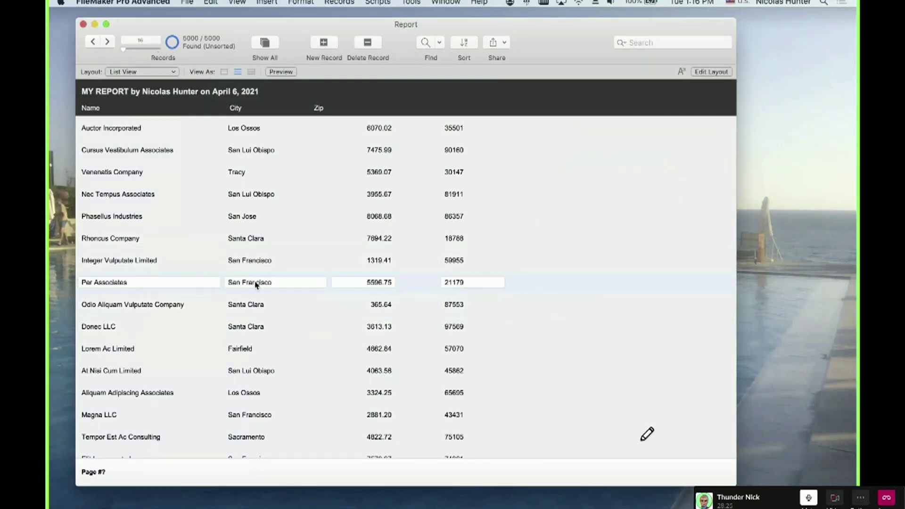
click(259, 262)
Look through the account records further down the list and return to the start of the report.
scroll(247, 245, up, 5)
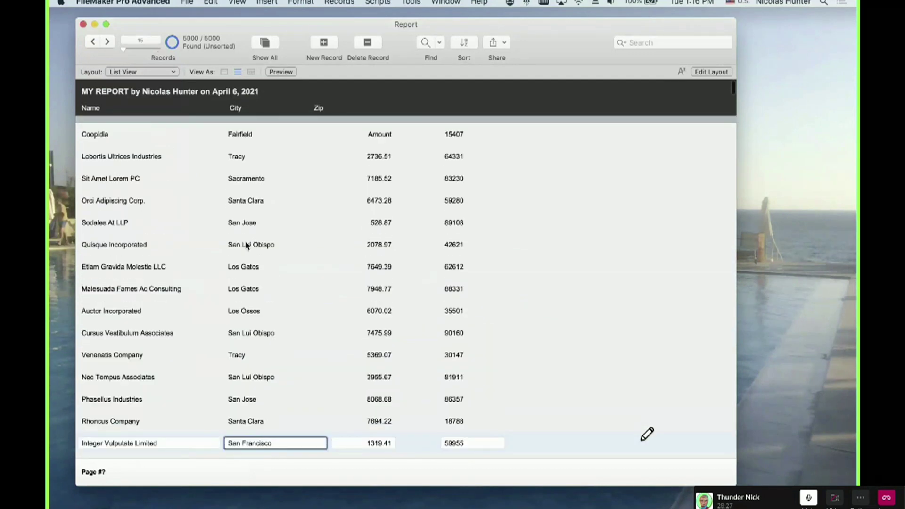
scroll(245, 249, down, 10)
scroll(244, 250, down, 15)
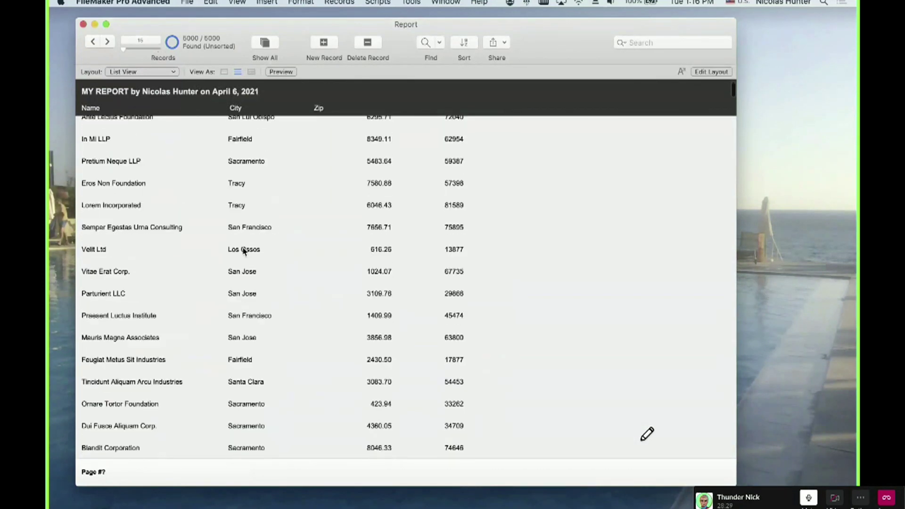
scroll(244, 251, up, 15)
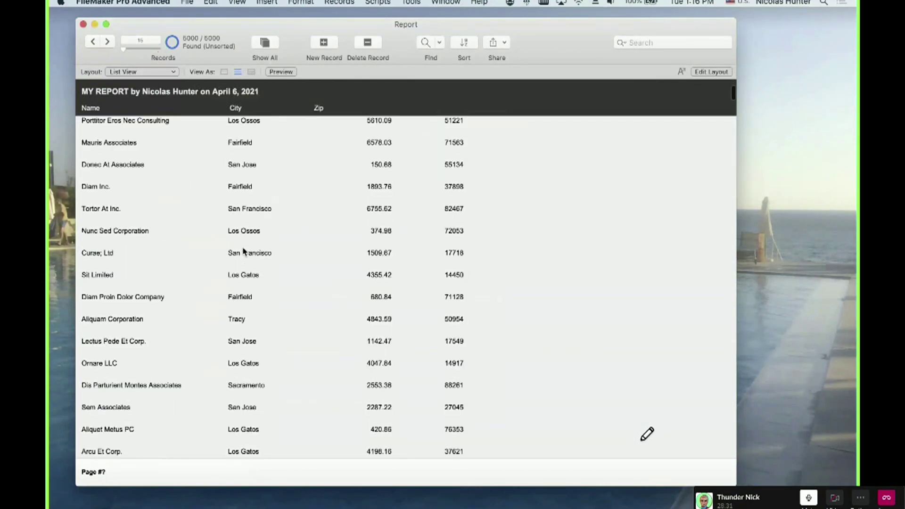
scroll(256, 289, up, 5)
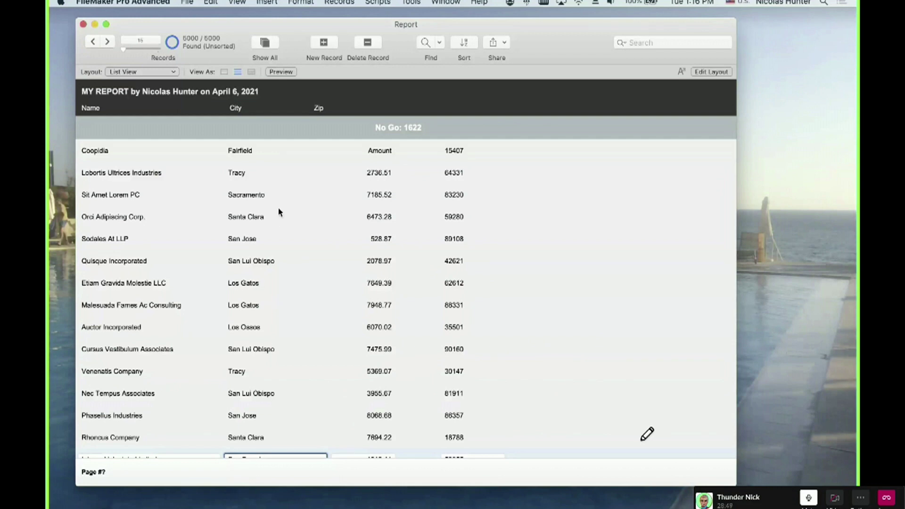
Return to Layout mode and define a new sub-summary part for records sorted by City in the part setup.
key(super+l)
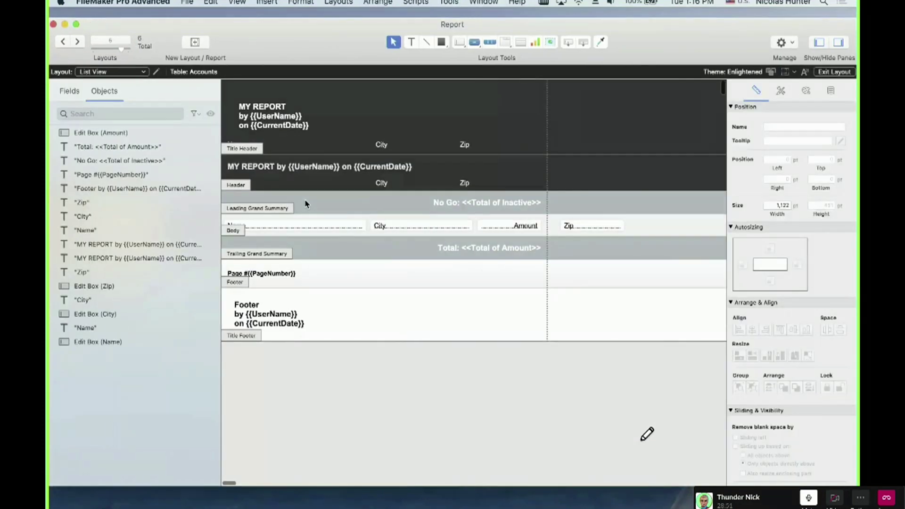
click(338, 2)
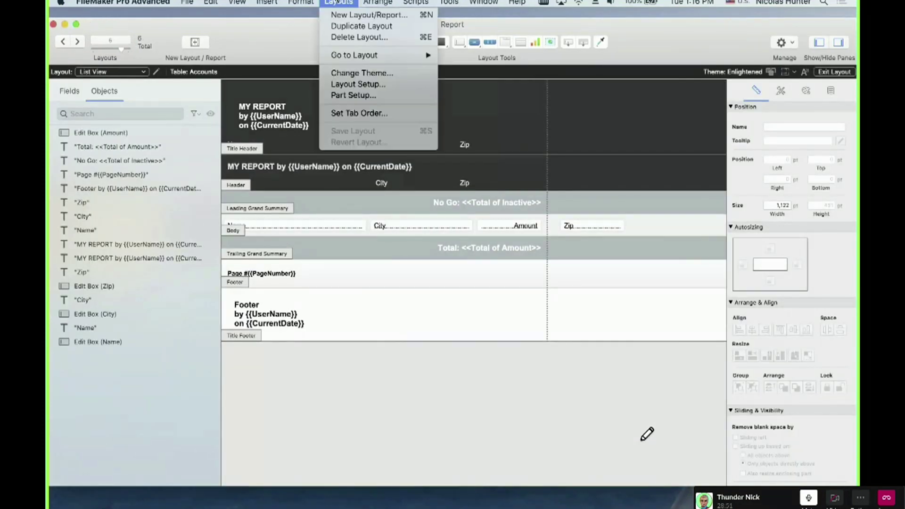
click(354, 114)
key(Escape)
click(338, 2)
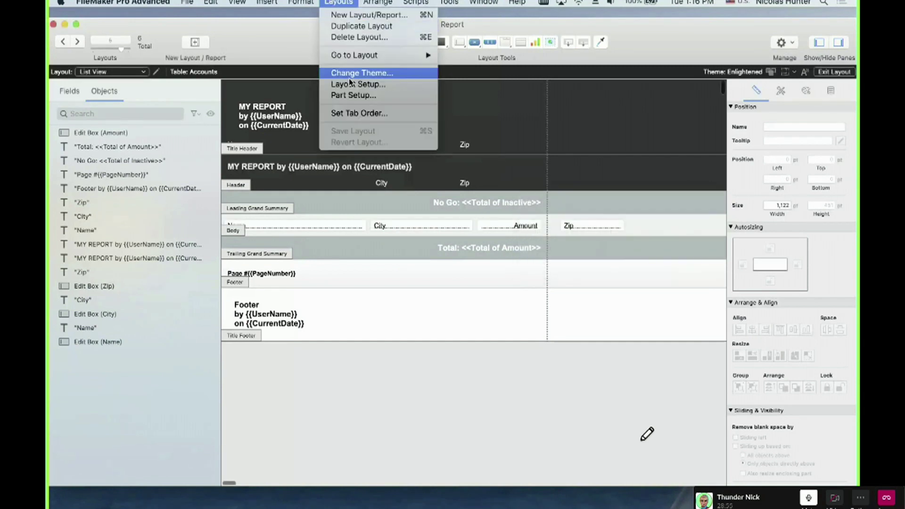
click(354, 93)
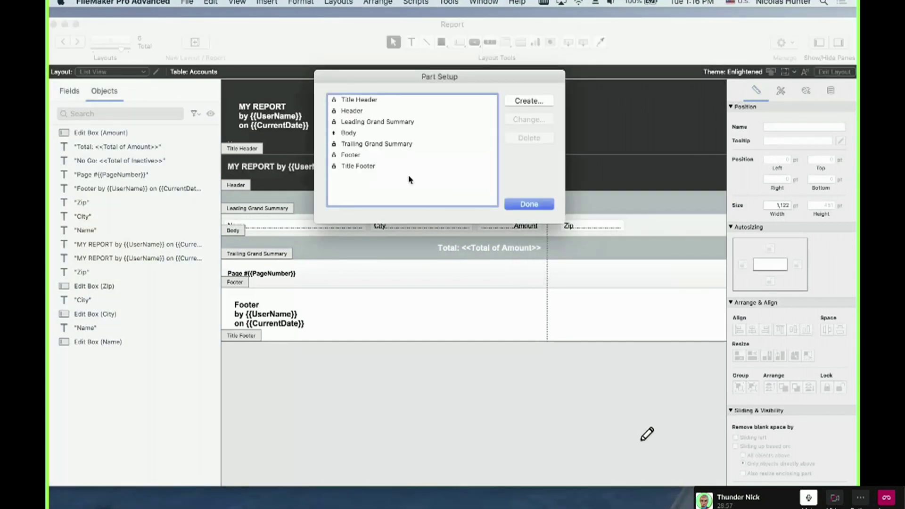
click(524, 101)
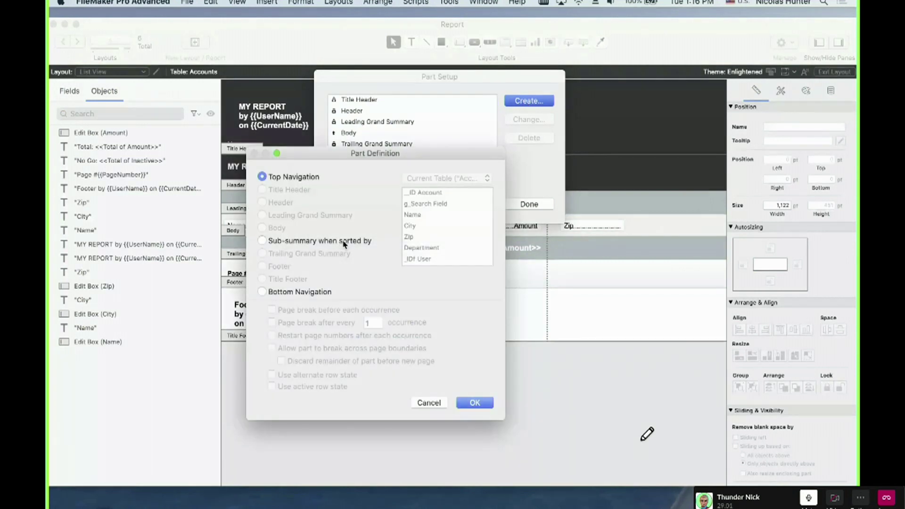
click(272, 242)
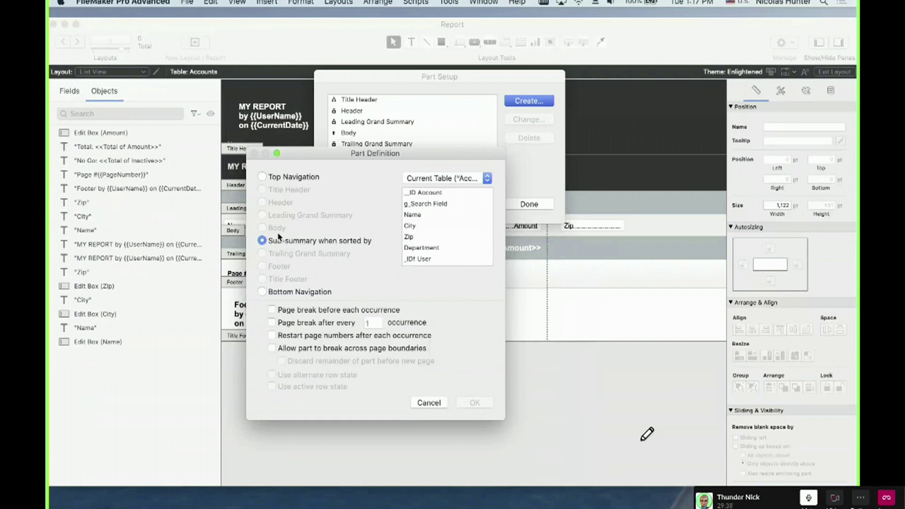
click(411, 227)
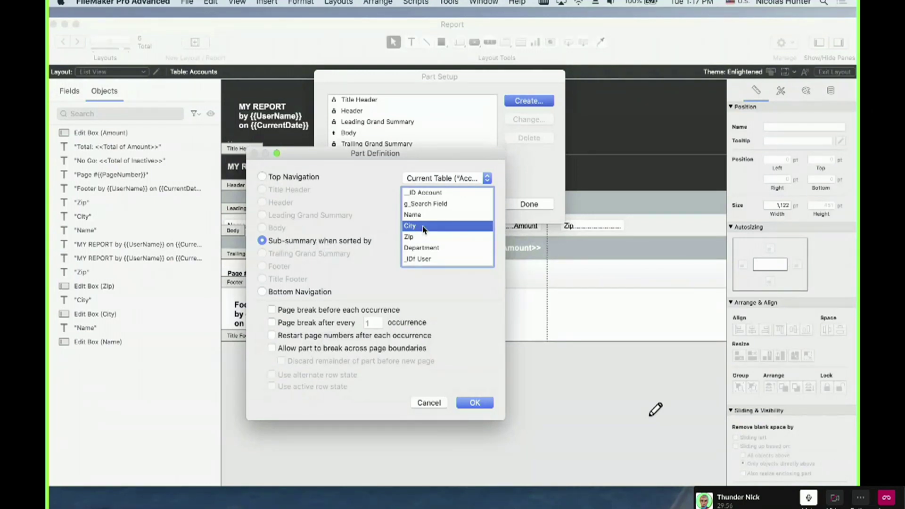
Accept the new City sub-summary part, set it to print above the records it summarizes, and finish the part setup.
click(477, 403)
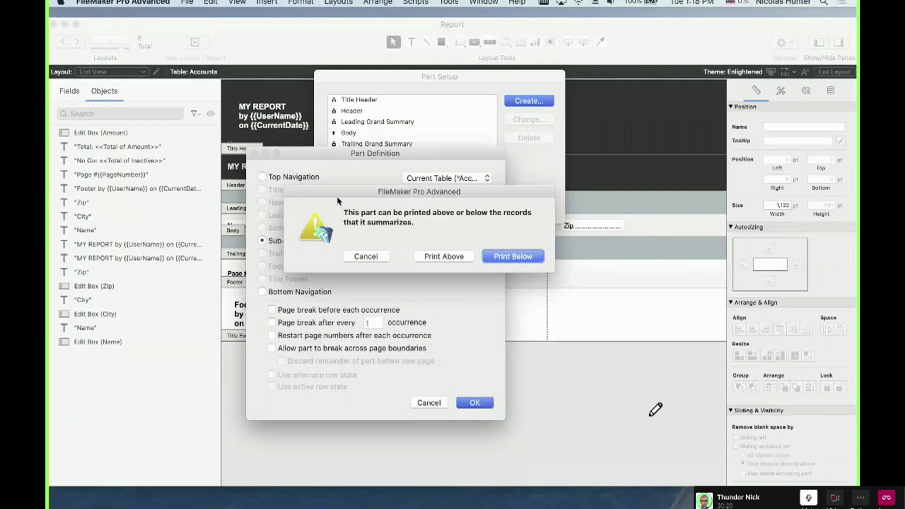
drag(327, 233, 387, 238)
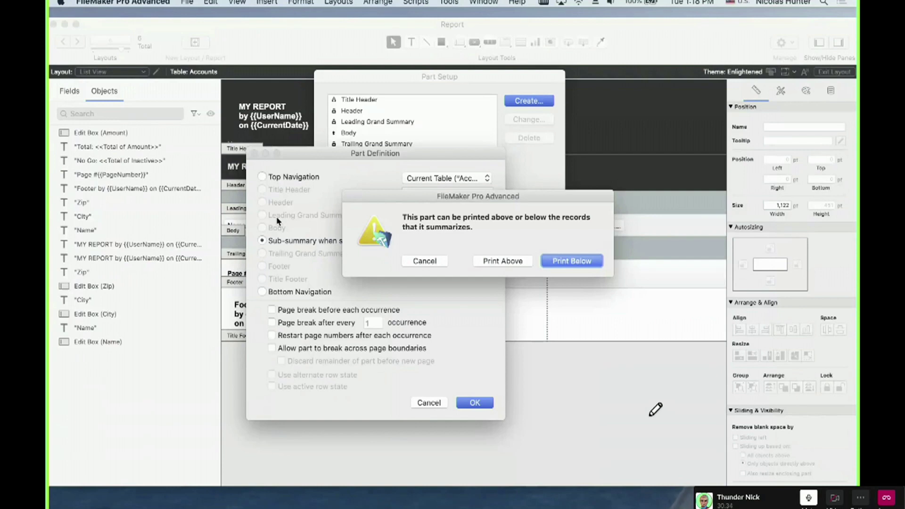
click(401, 262)
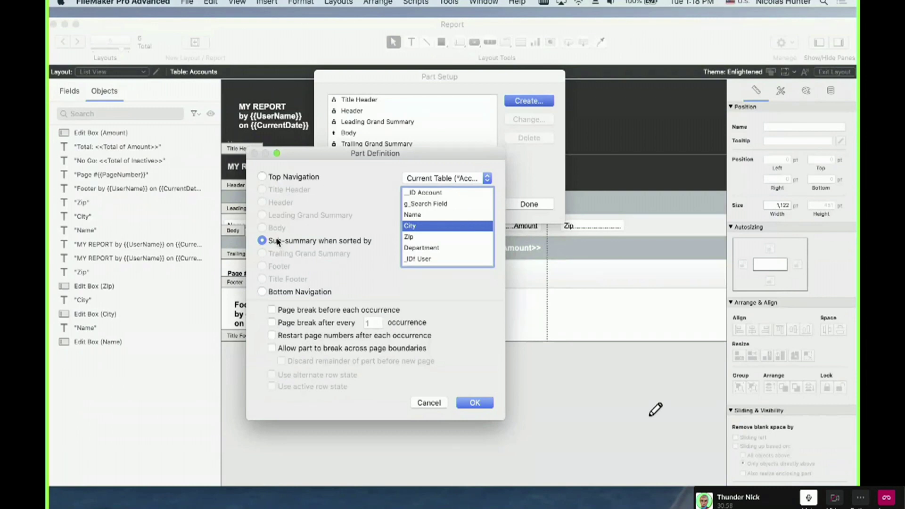
click(472, 403)
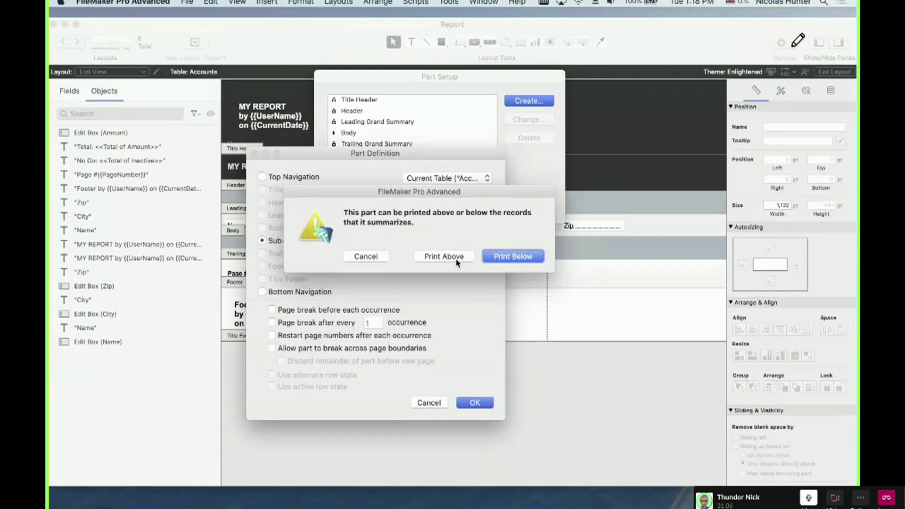
click(456, 261)
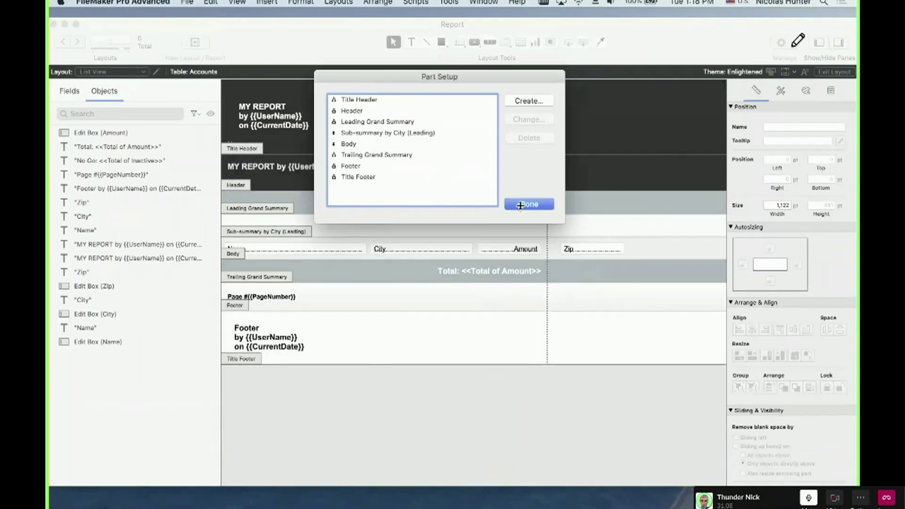
click(528, 204)
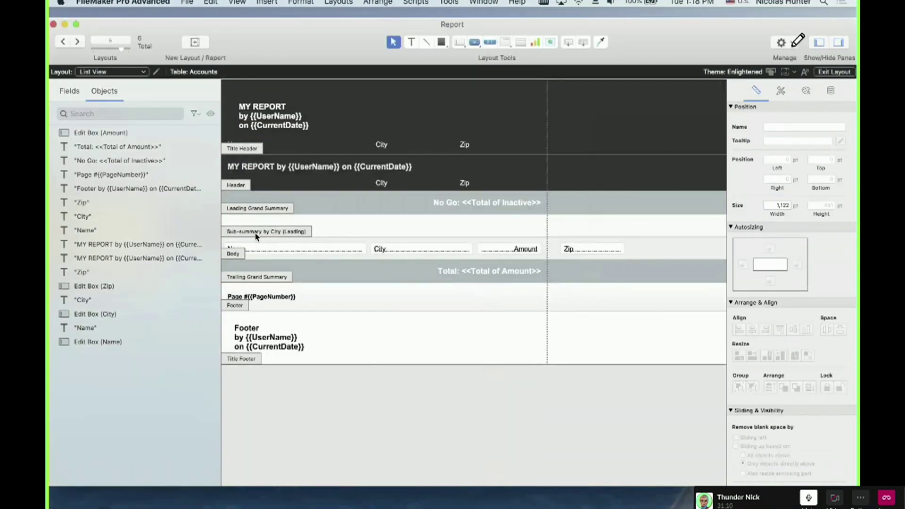
Switch the part labels to vertical and try a taller City sub-summary part before shrinking it back to single-row height.
drag(257, 236, 254, 254)
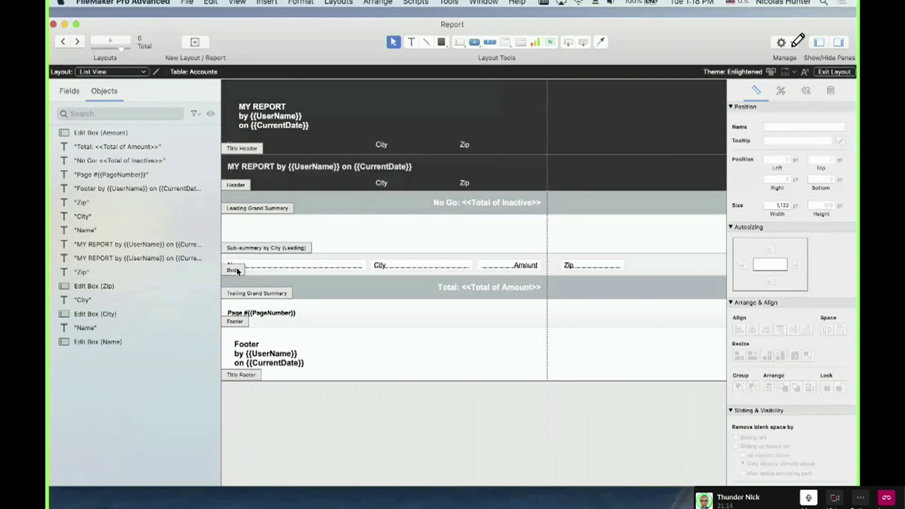
super+click(238, 271)
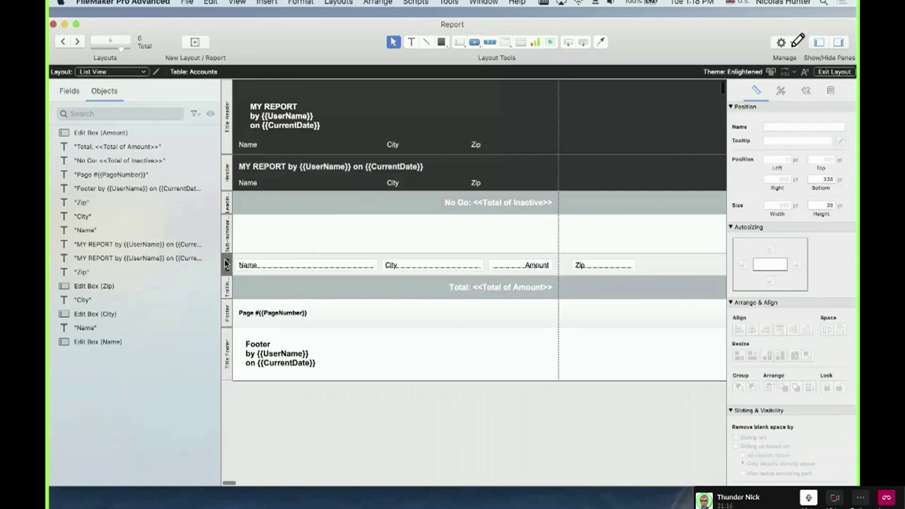
click(230, 235)
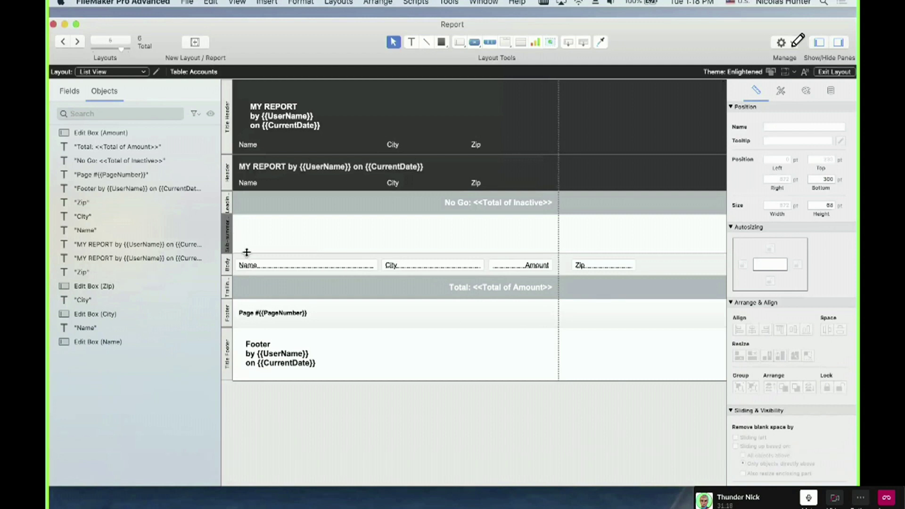
drag(246, 252, 247, 237)
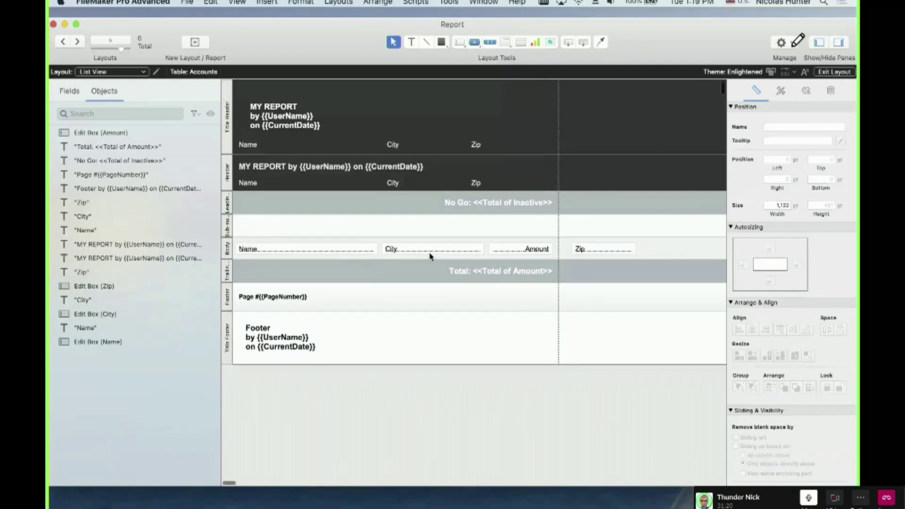
drag(425, 250, 283, 230)
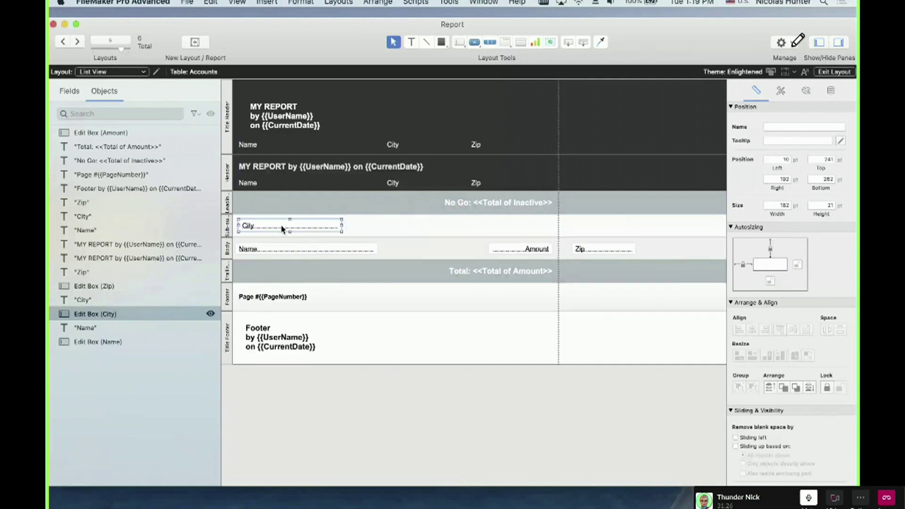
key(super+z)
drag(406, 251, 326, 230)
key(Escape)
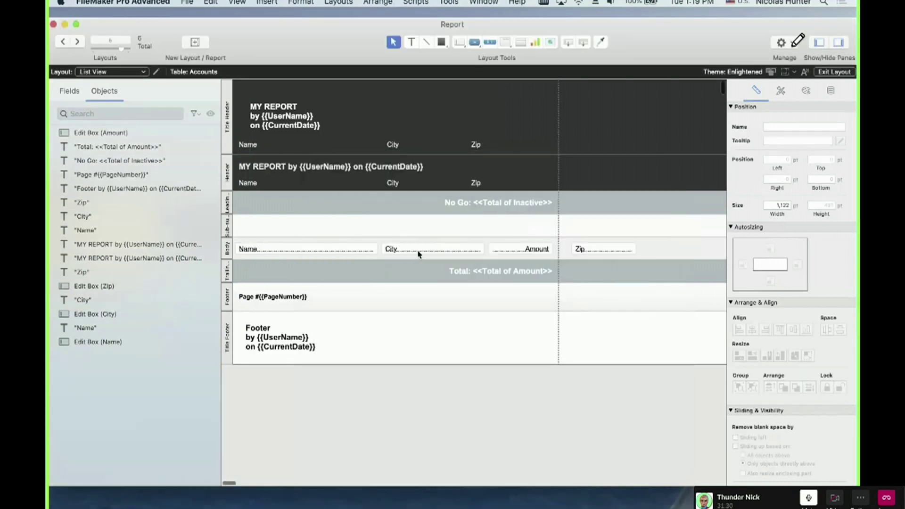
double_click(418, 253)
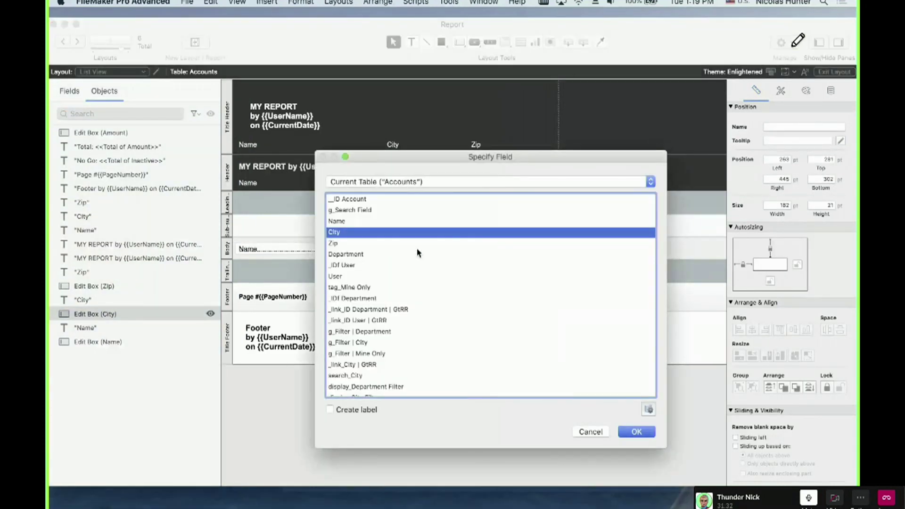
key(Escape)
Insert a City merge field and place it near the left edge of the City sub-summary part.
key(super+alt+f)
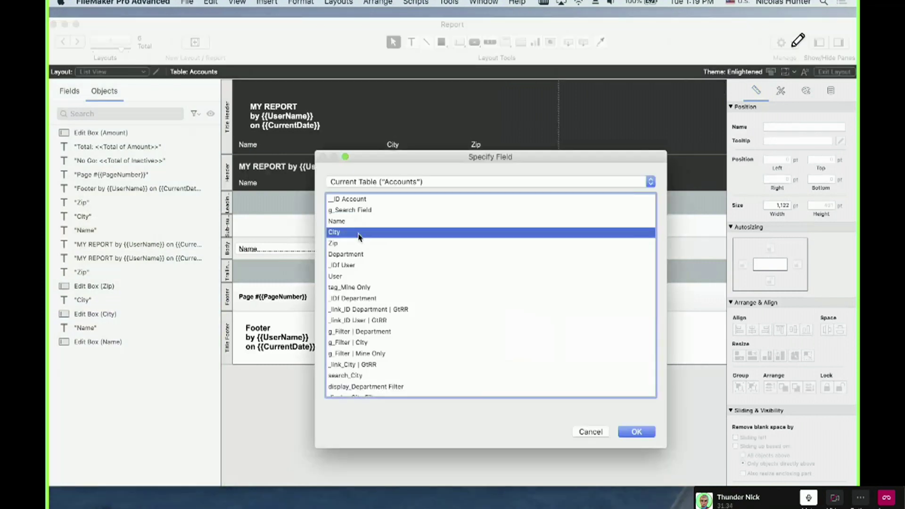
double_click(359, 232)
drag(368, 219, 256, 225)
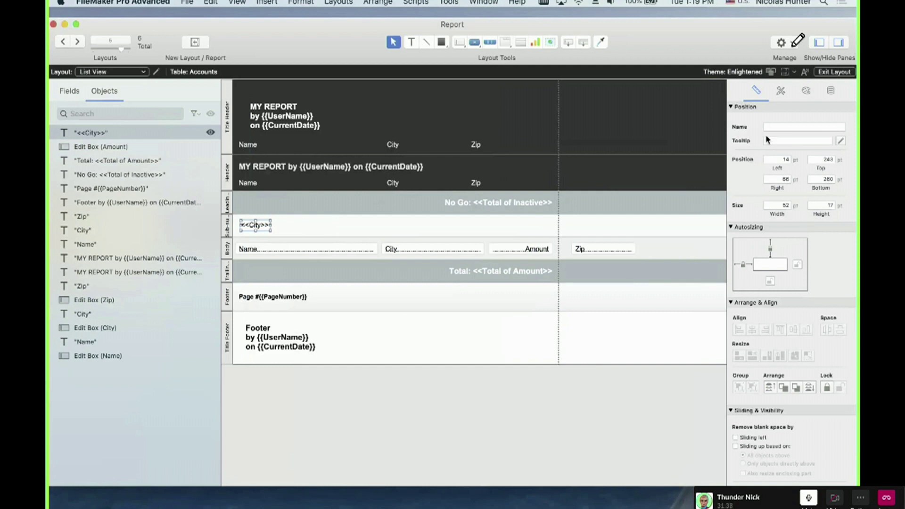
Set the City merge field's font size to 16 pt and stretch its text box across to the page boundary.
click(807, 97)
click(813, 430)
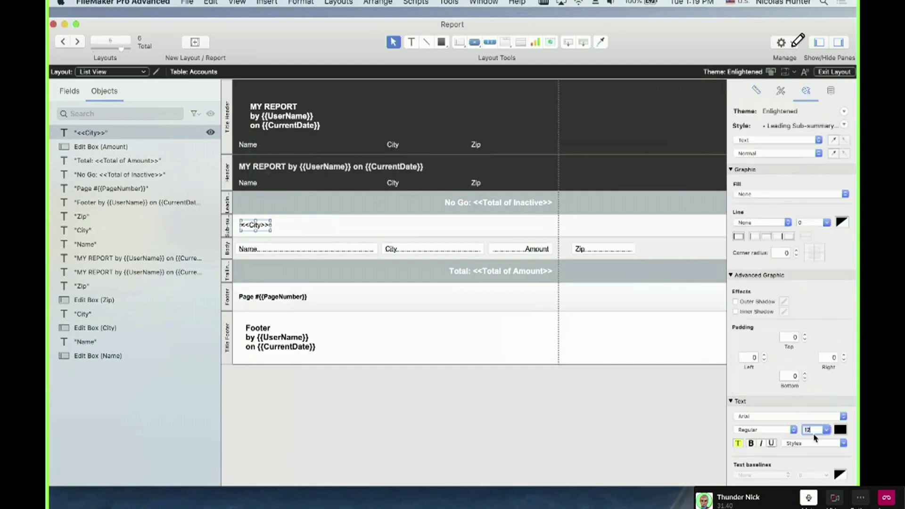
text(16)
key(Return)
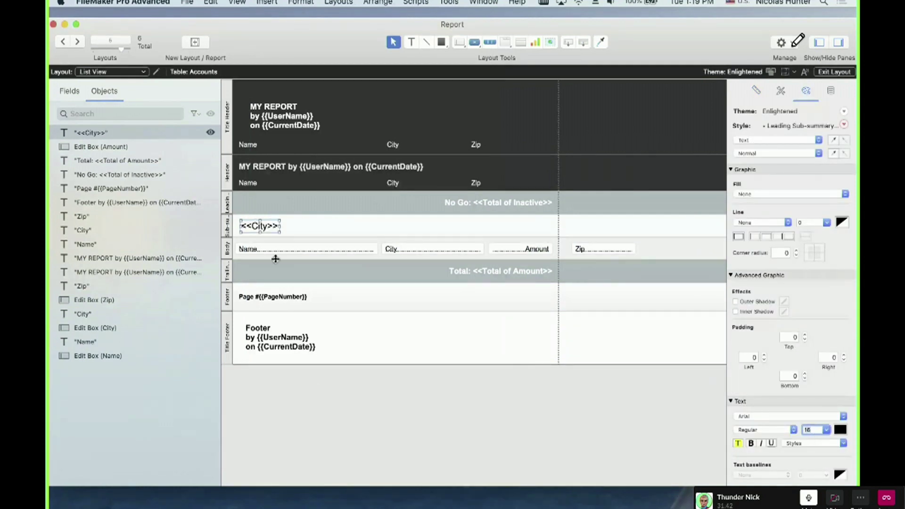
drag(278, 227, 549, 225)
click(466, 405)
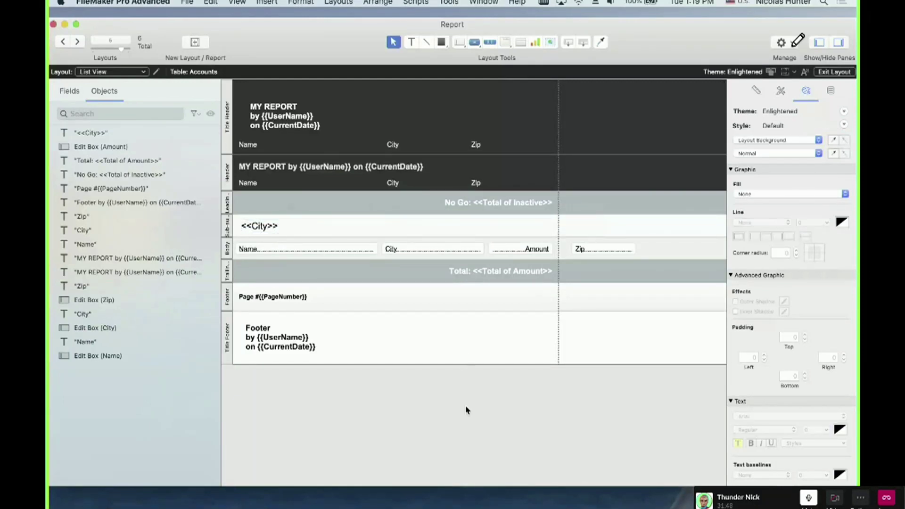
Check the unsorted report in Browse and Preview modes for the City sub-summary part.
key(super+b)
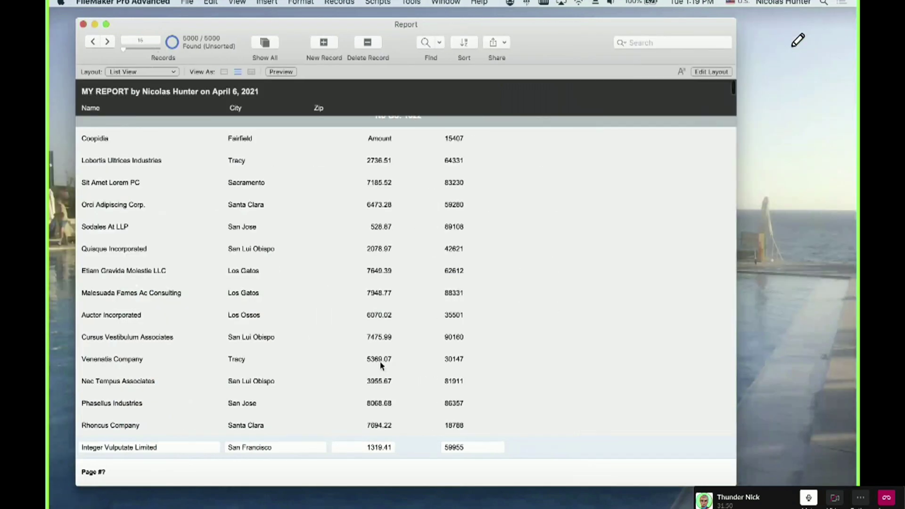
scroll(367, 361, up, 1)
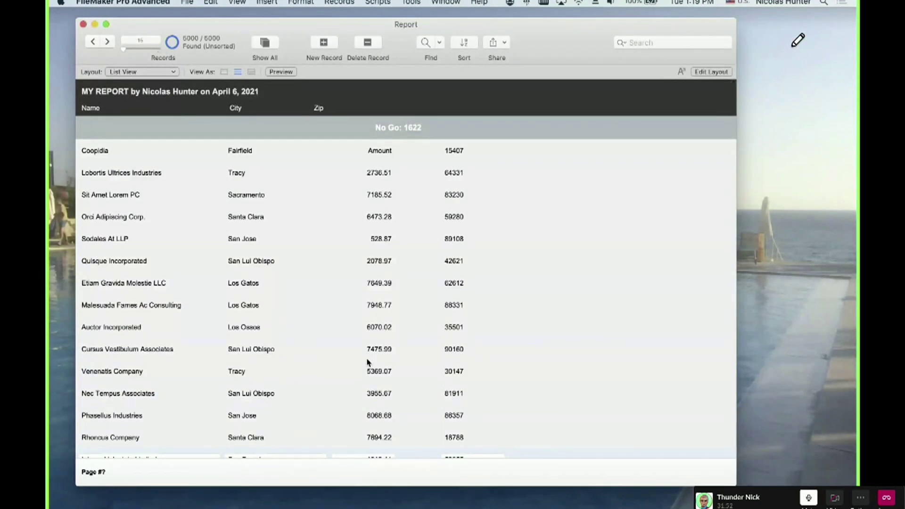
key(super+u)
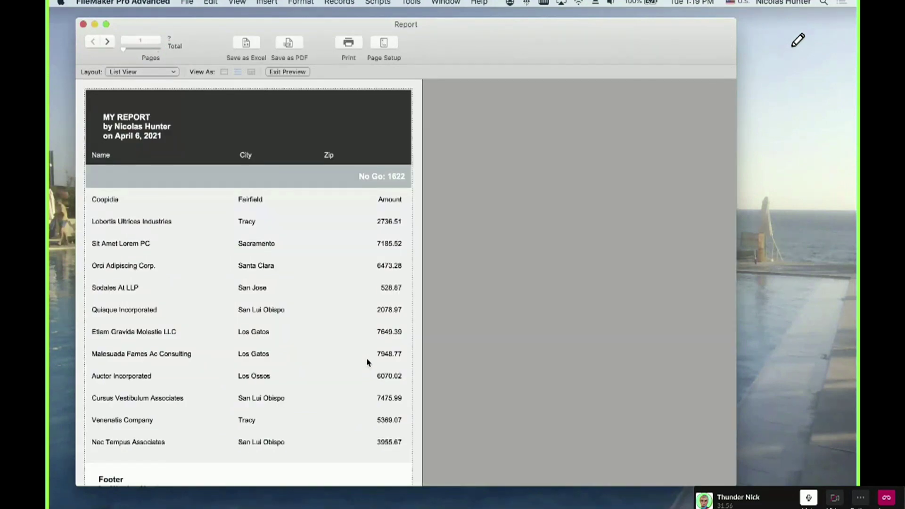
key(super+b)
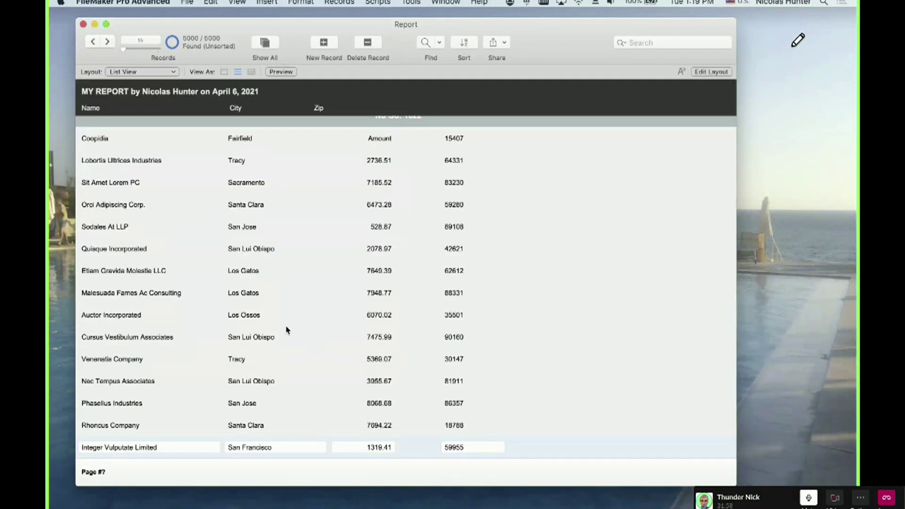
scroll(287, 330, up, 1)
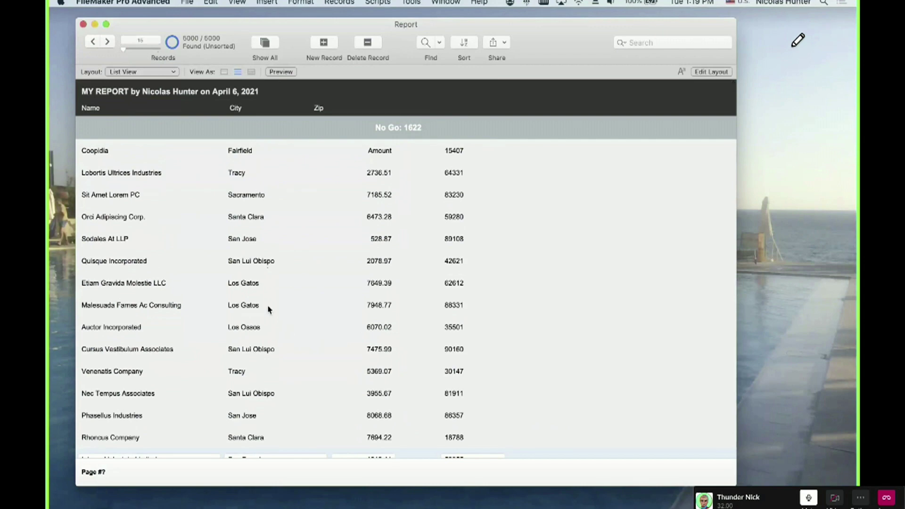
Review the part definition of the City sub-summary in Layout mode, keeping its settings.
key(super+l)
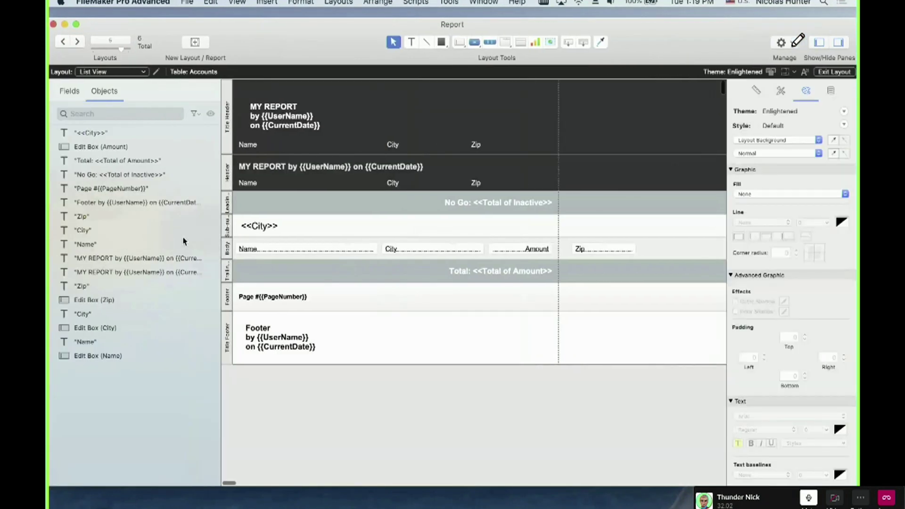
double_click(226, 232)
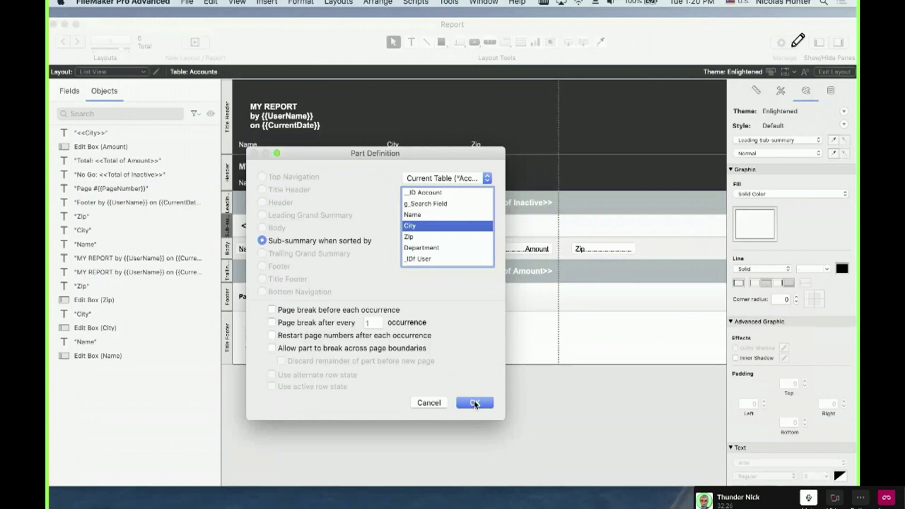
click(475, 403)
Return the report to Browse mode and sort the records by City in ascending order.
key(super+b)
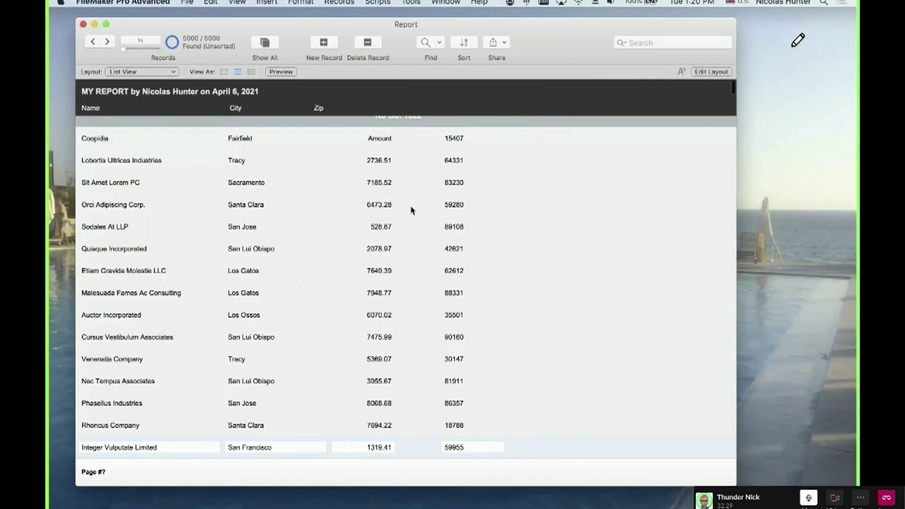
click(468, 45)
double_click(82, 225)
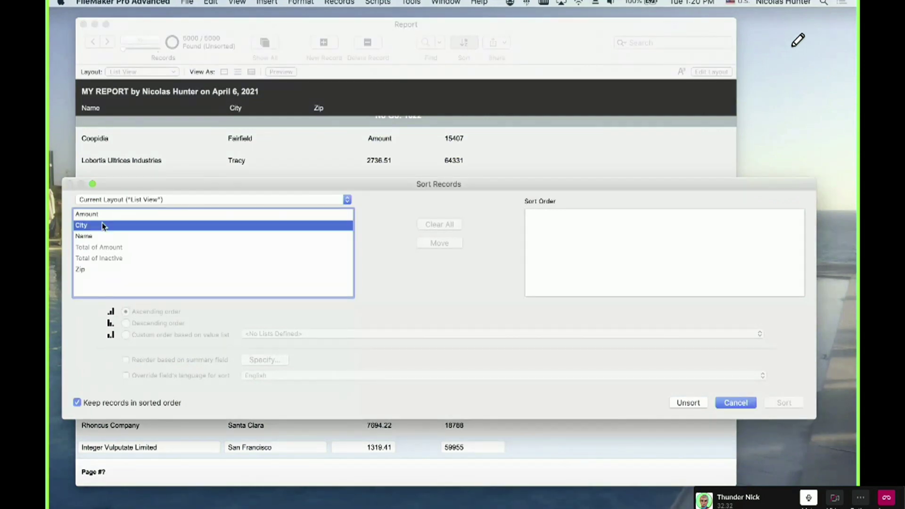
click(788, 403)
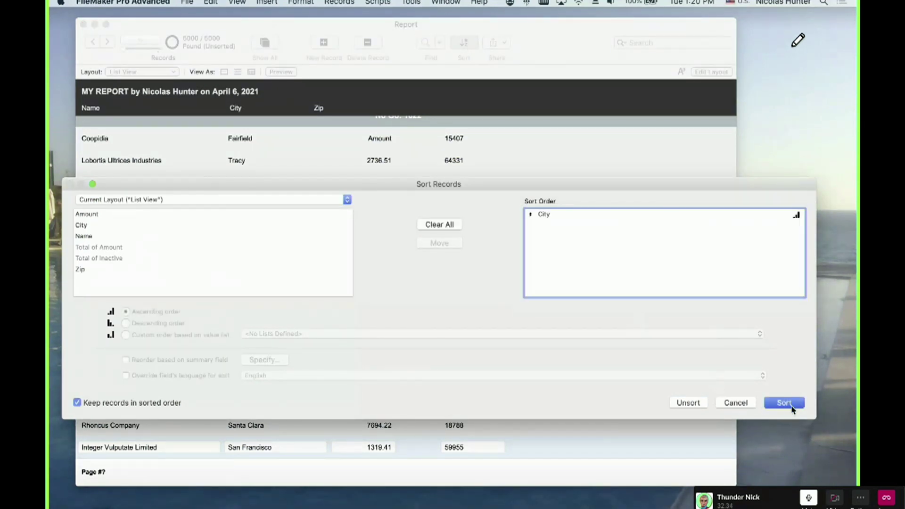
Examine the sorted report from its first record onward for the City sub-summary headings between city groups.
scroll(374, 264, up, 15)
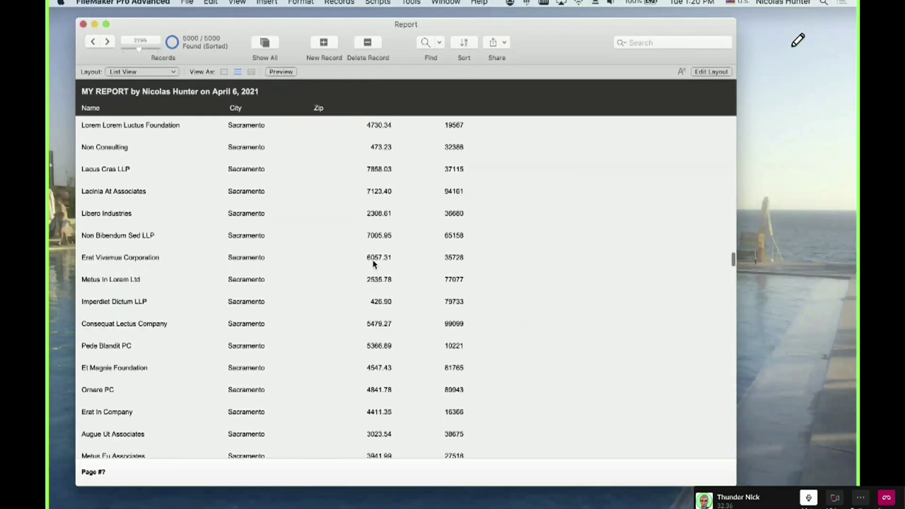
drag(733, 244, 729, 69)
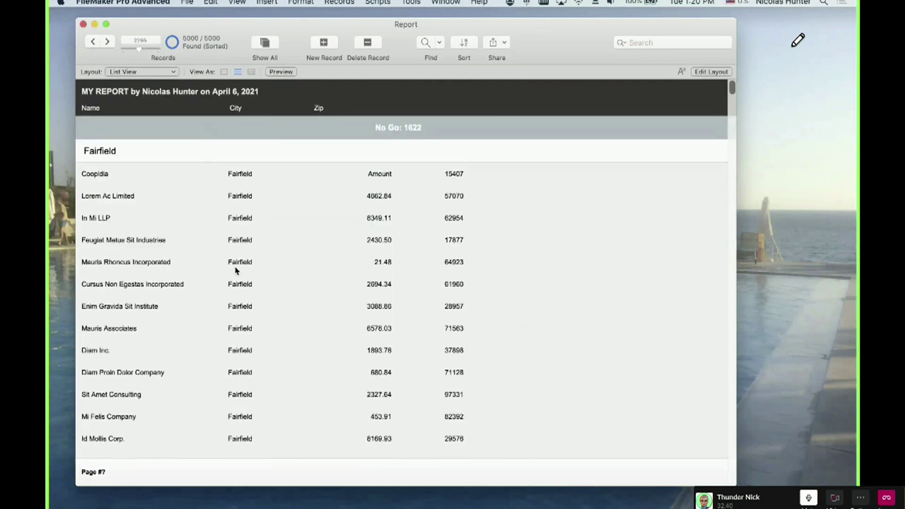
scroll(236, 269, down, 10)
scroll(236, 271, down, 20)
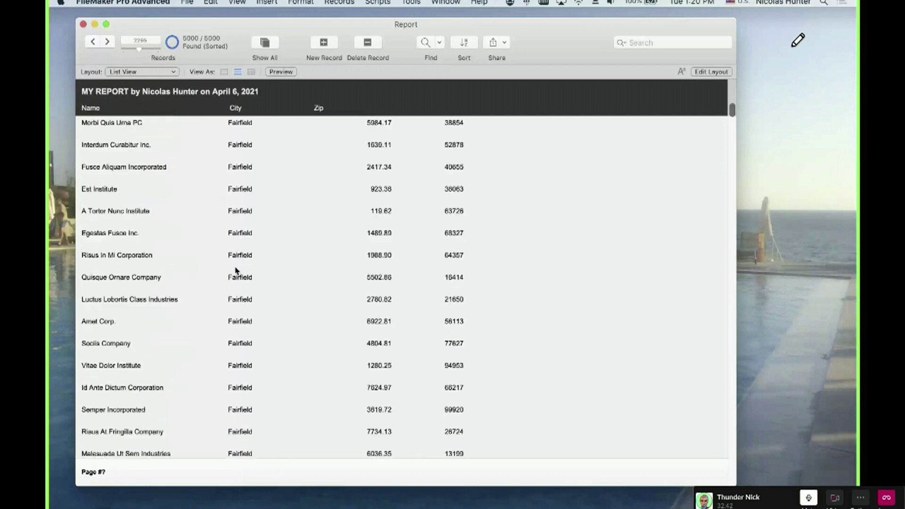
scroll(237, 271, down, 20)
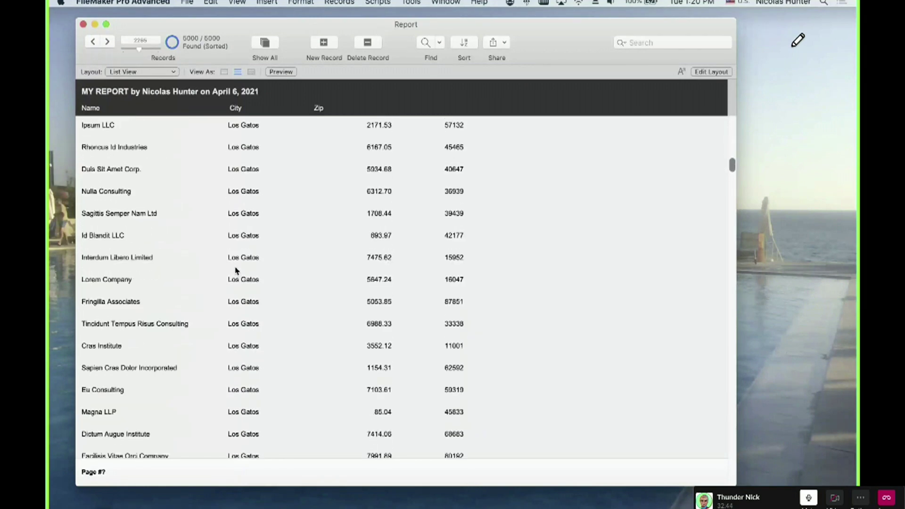
scroll(236, 271, up, 20)
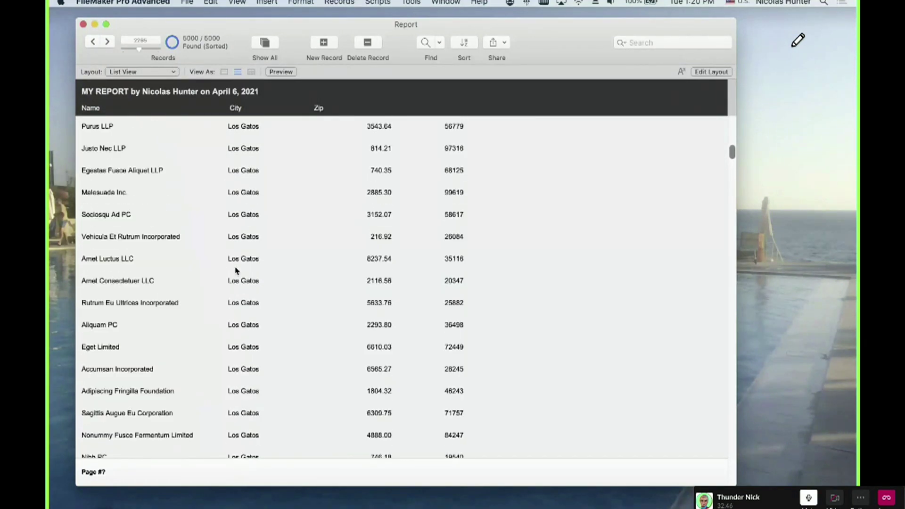
scroll(236, 270, up, 20)
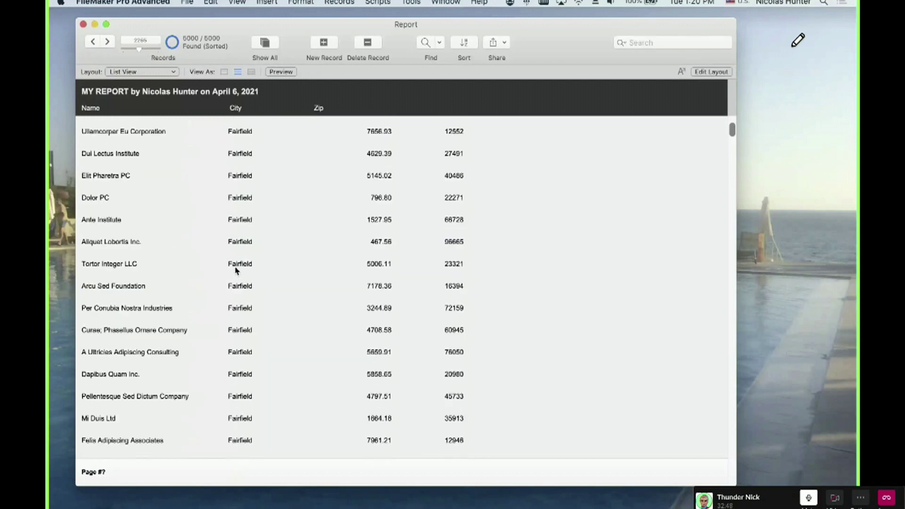
scroll(236, 271, down, 15)
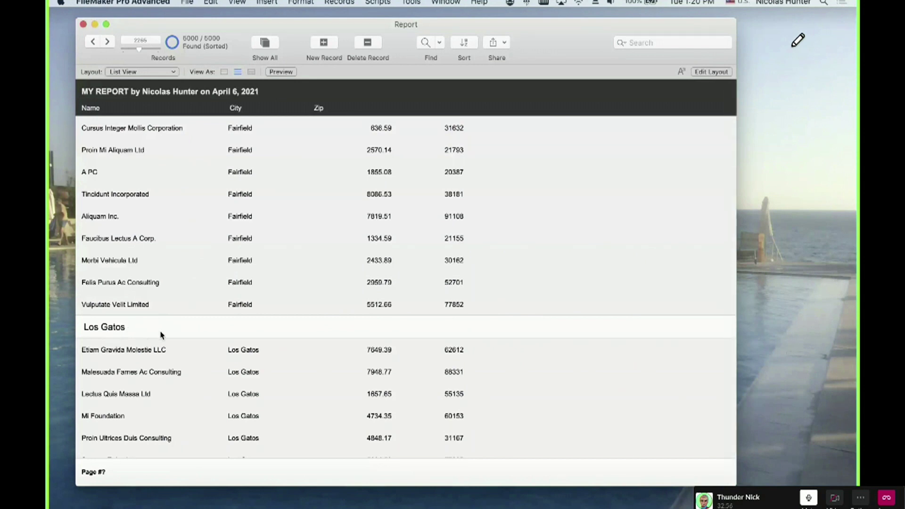
Compare the part structure and body fields in Layout mode with the sorted report's San Francisco group in Browse mode.
key(super+l)
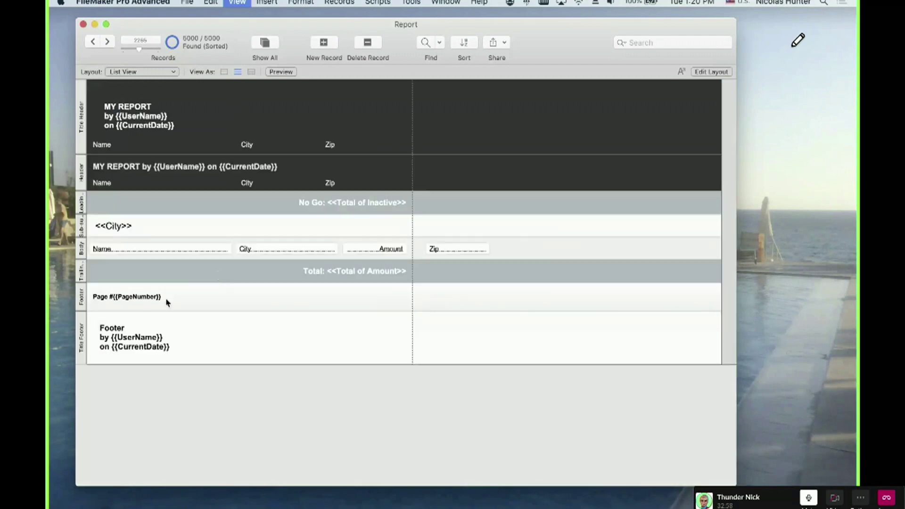
key(super+b)
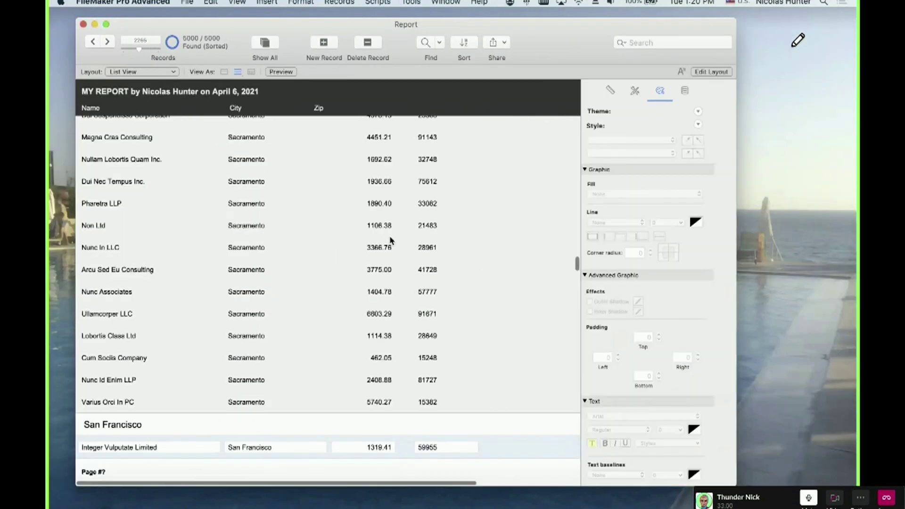
scroll(344, 275, down, 5)
scroll(344, 275, down, 15)
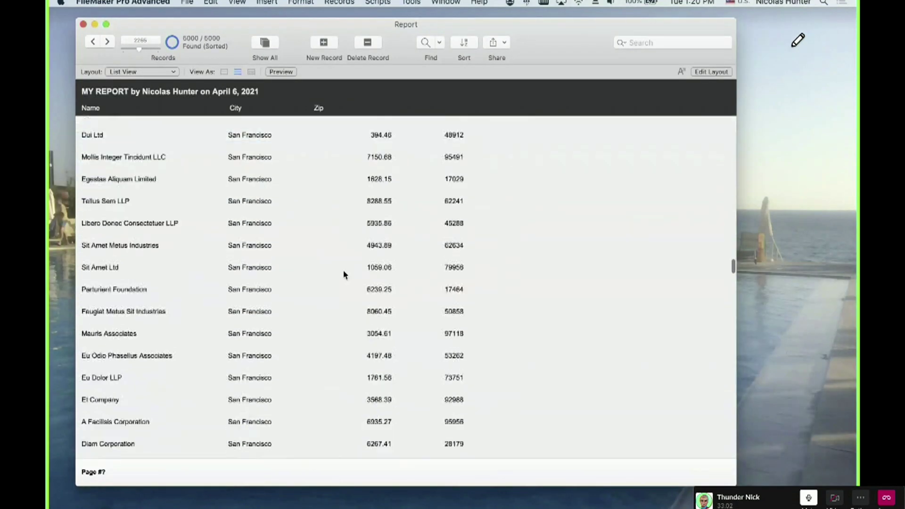
scroll(344, 275, down, 5)
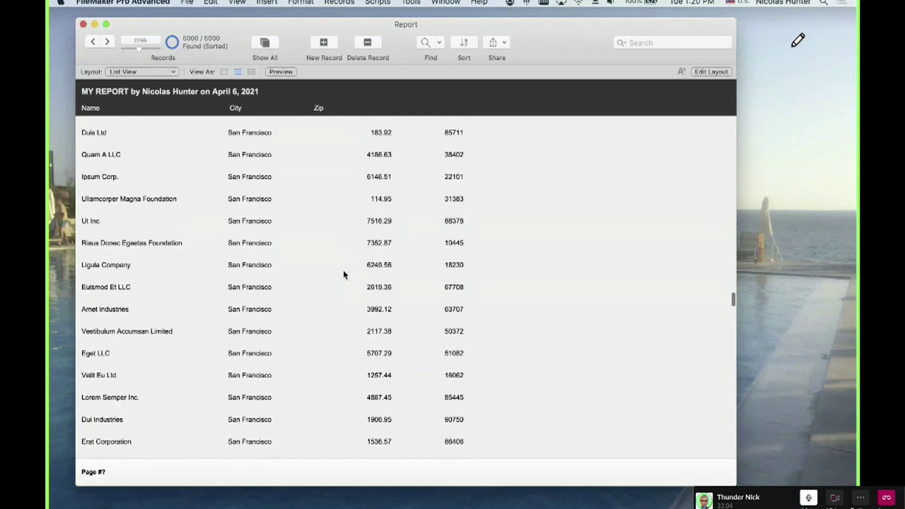
key(super+l)
click(523, 248)
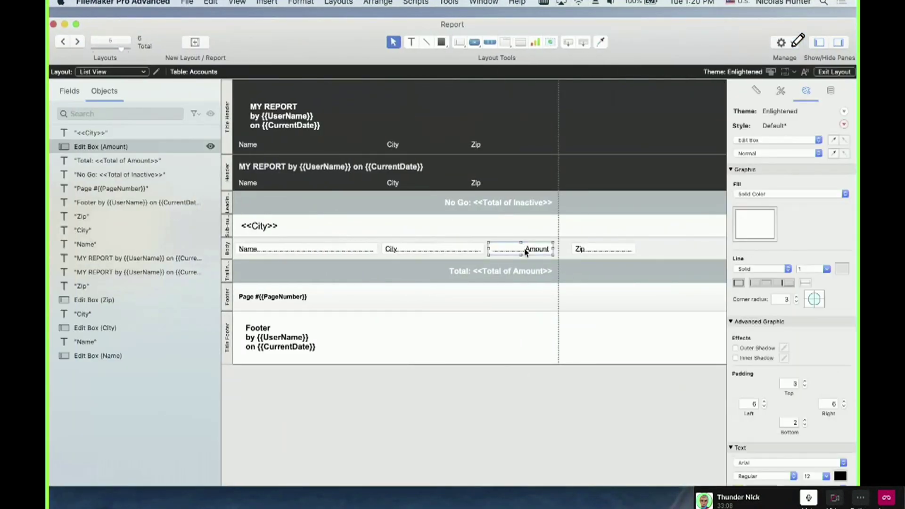
key(super+b)
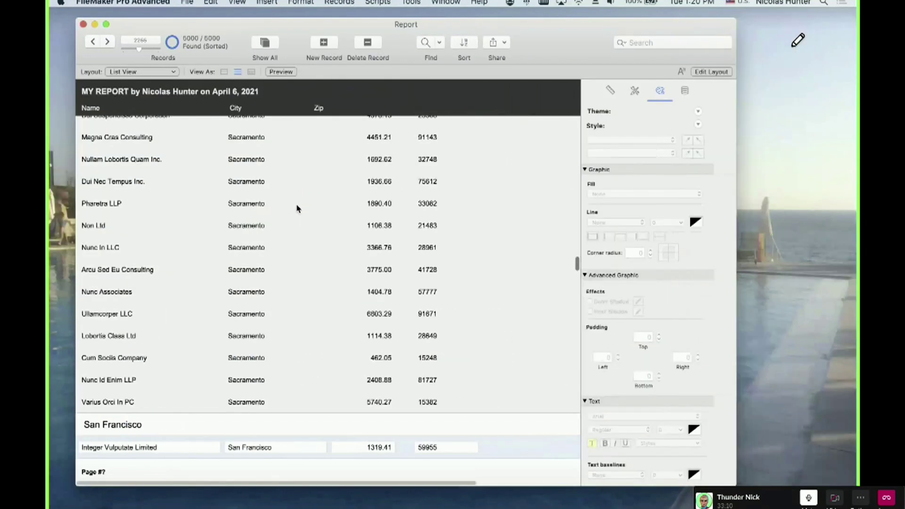
Omit the first six San Francisco records, then four Sacramento records starting with Pharetra LLP, from the found set.
key(super+t)
key(super+t)
click(297, 207)
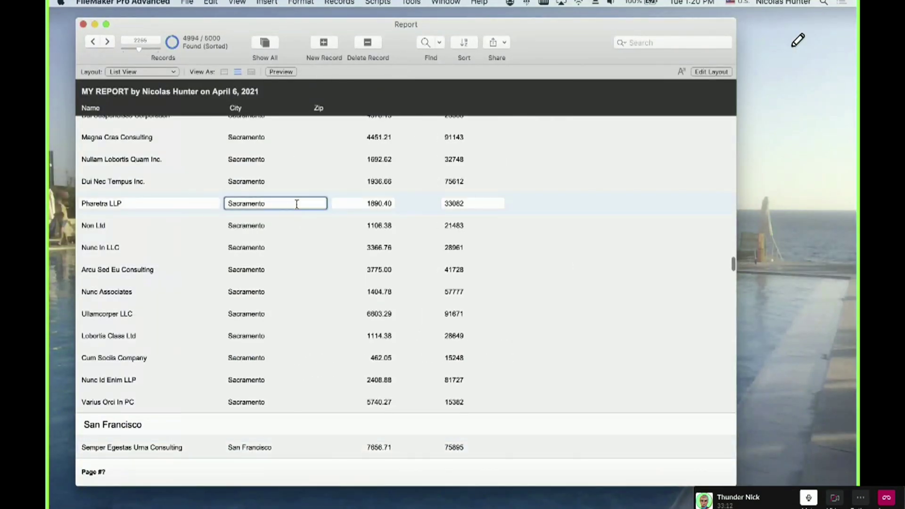
key(super+t)
key(super+t)
key(super+t)
key(super+t)
right_click(298, 206)
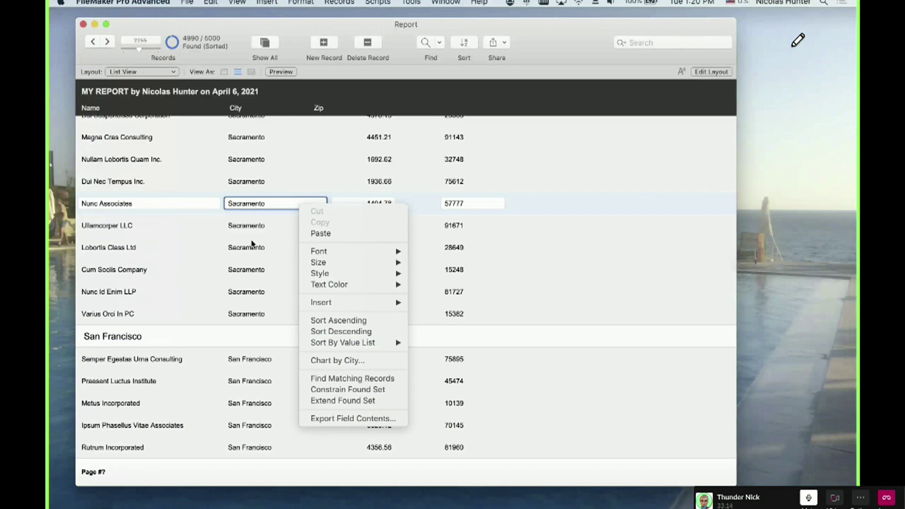
click(252, 245)
Omit six consecutive Santa Clara records starting with Nascetur Ridiculus Mus Corp. from the found set.
scroll(253, 245, down, 10)
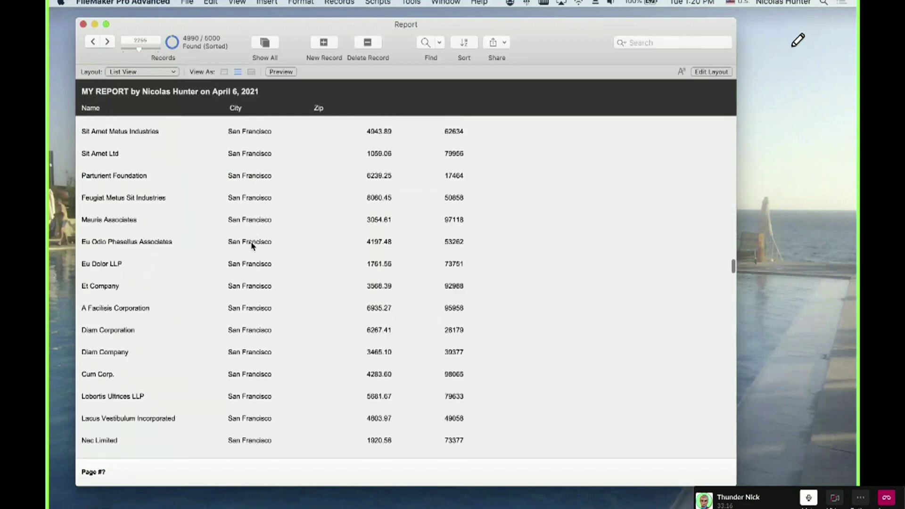
scroll(252, 245, down, 15)
click(253, 247)
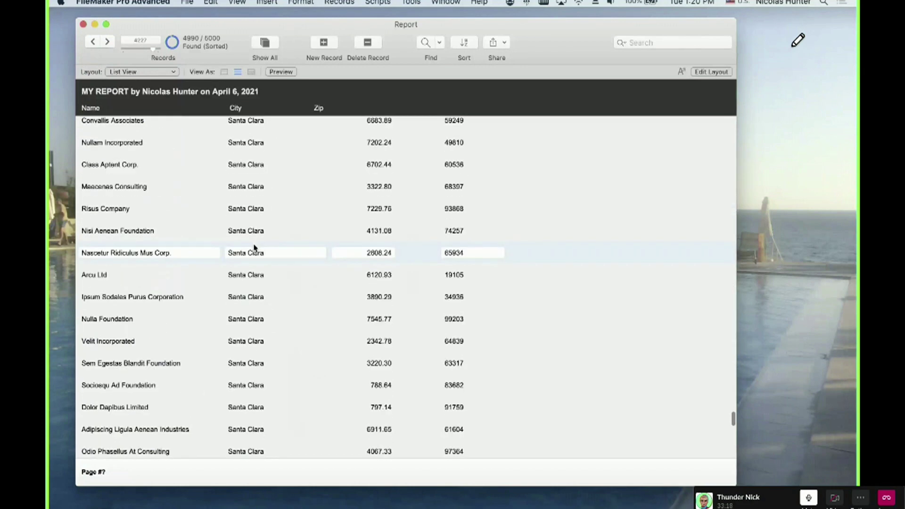
key(super+t)
key(super+t)
key(super+t)
key(super+t)
key(super+t)
key(super+t)
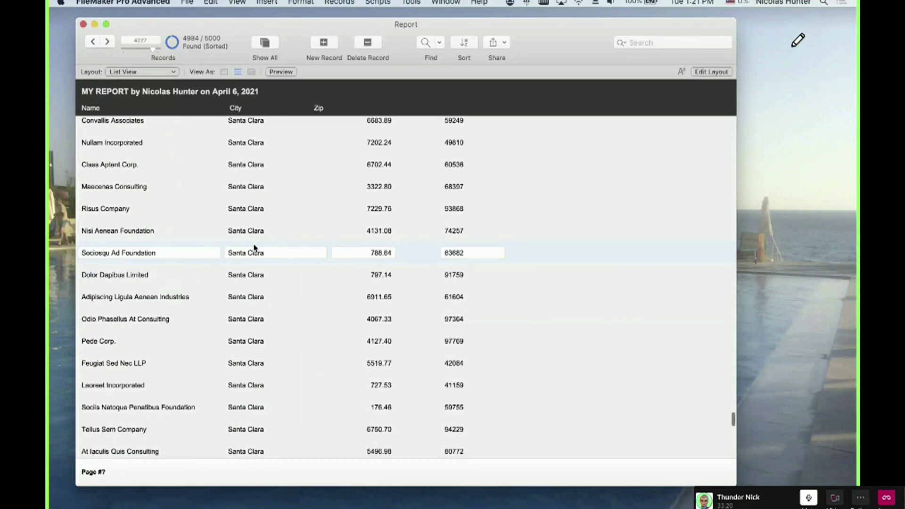
Swap the found set to show only the omitted records and sort them by City in ascending order.
click(172, 43)
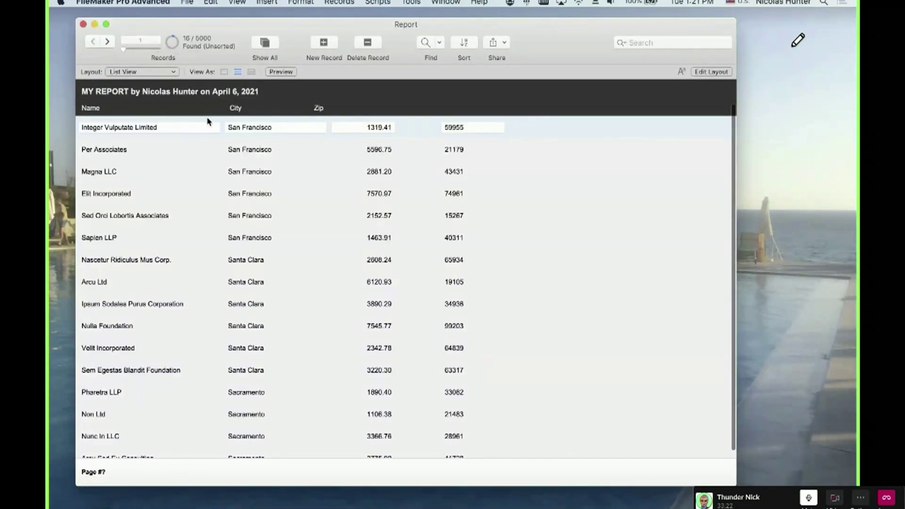
key(super+s)
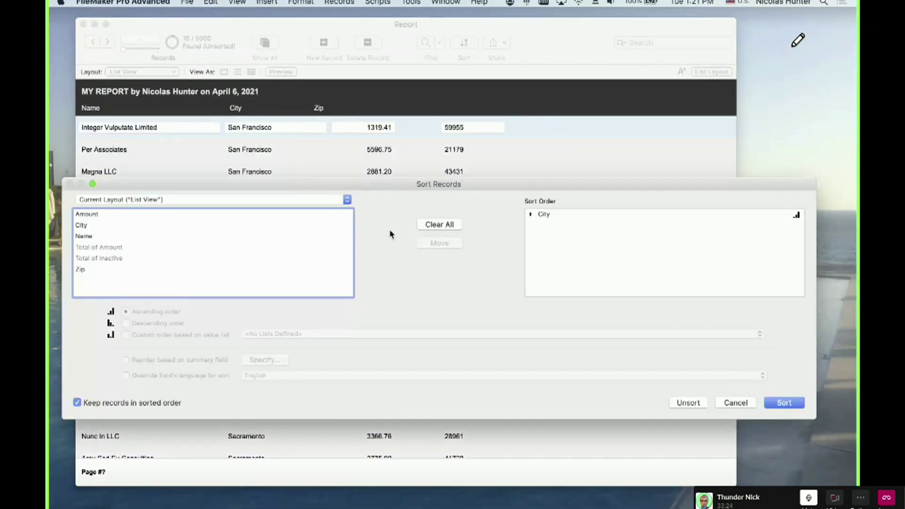
click(784, 403)
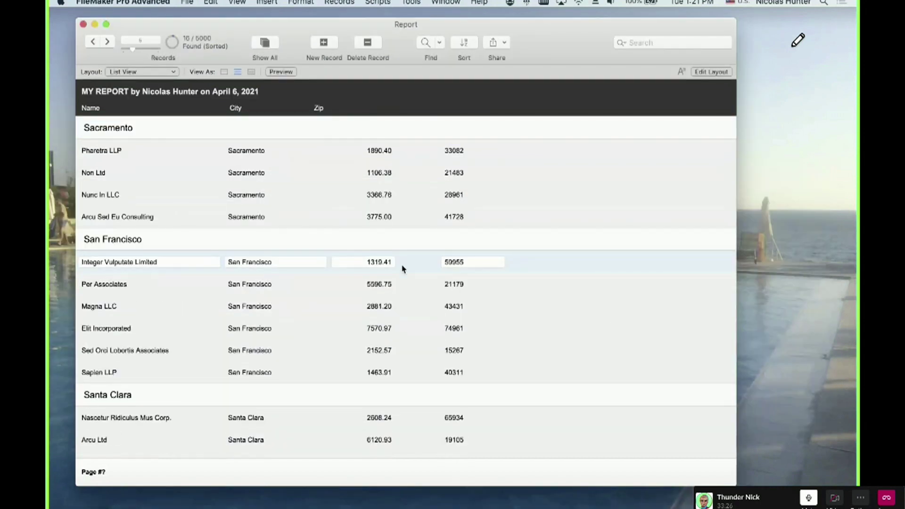
scroll(402, 269, up, 2)
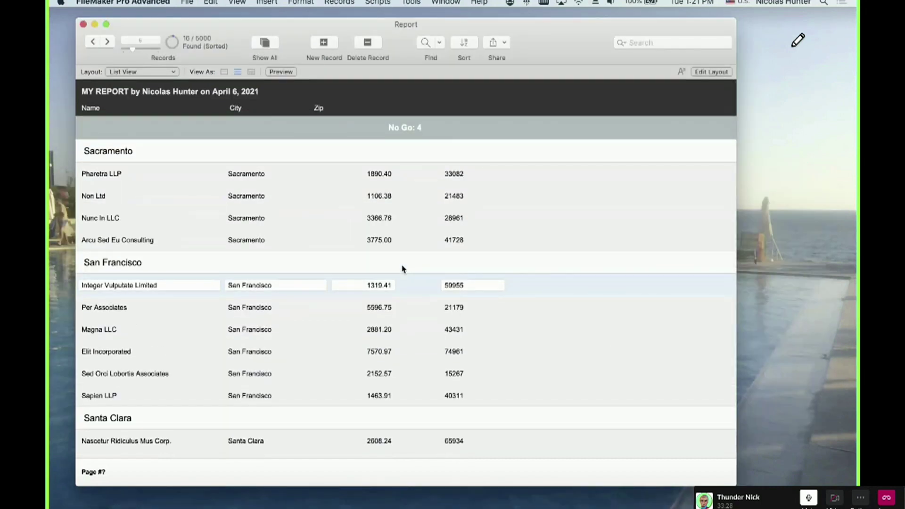
scroll(402, 269, down, 3)
scroll(403, 267, up, 5)
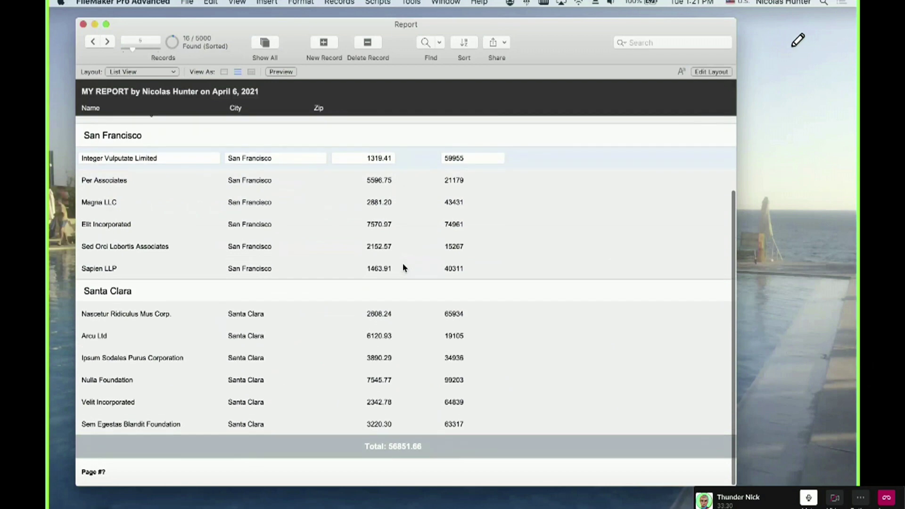
scroll(402, 273, down, 5)
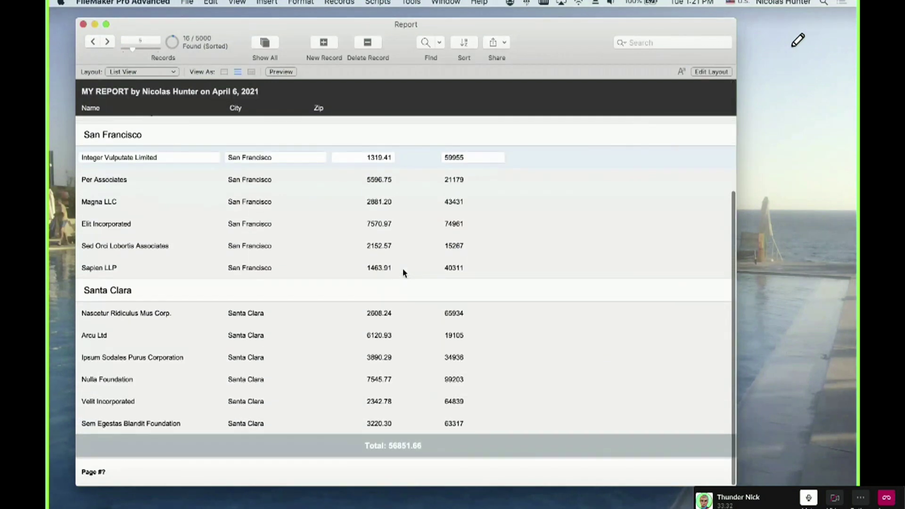
scroll(402, 272, up, 5)
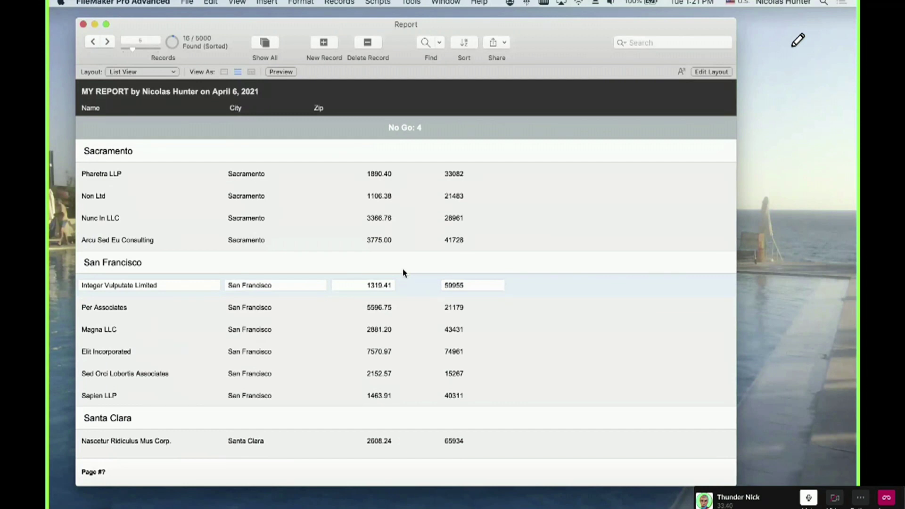
In the layout's body part, move the Amount field past Zip and add an unlabeled Department field between City and Zip.
key(super+l)
drag(500, 253, 660, 252)
click(427, 251)
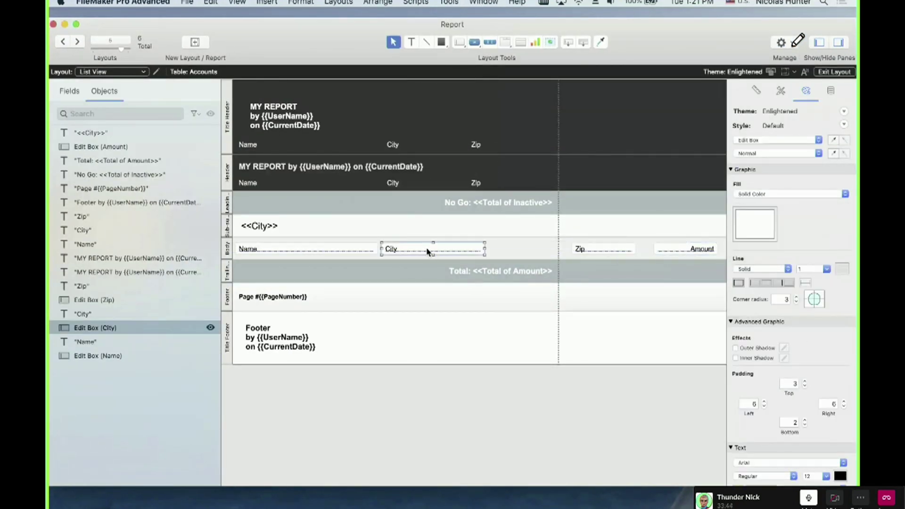
double_click(428, 251)
click(373, 254)
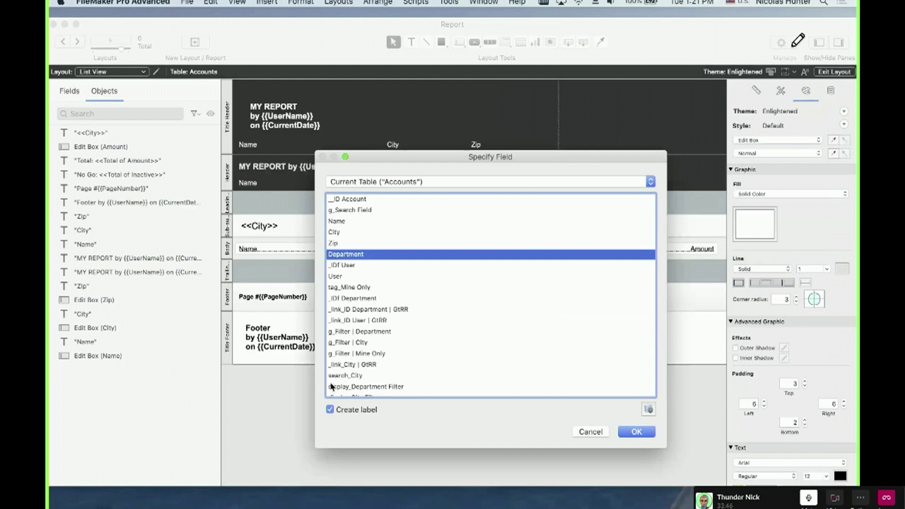
click(329, 409)
click(637, 432)
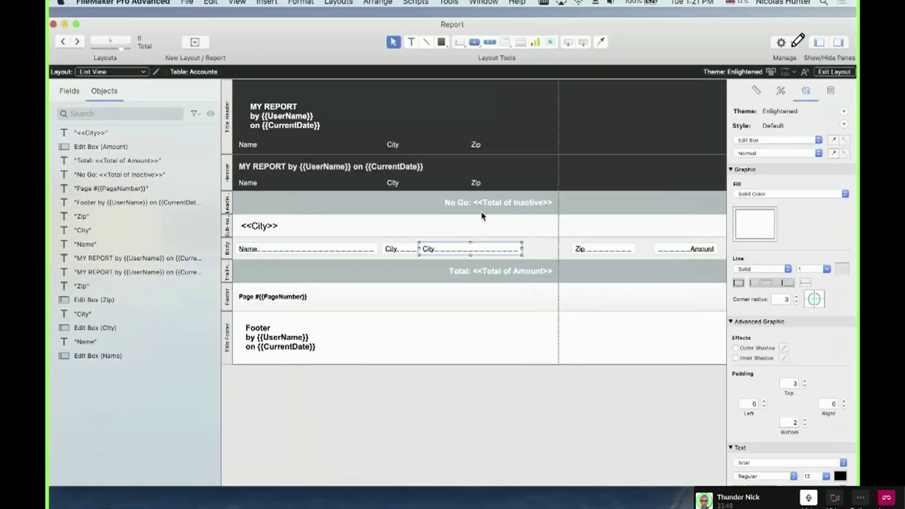
drag(507, 253, 550, 247)
Check the Department values within each city group of the report in Browse mode.
key(super+b)
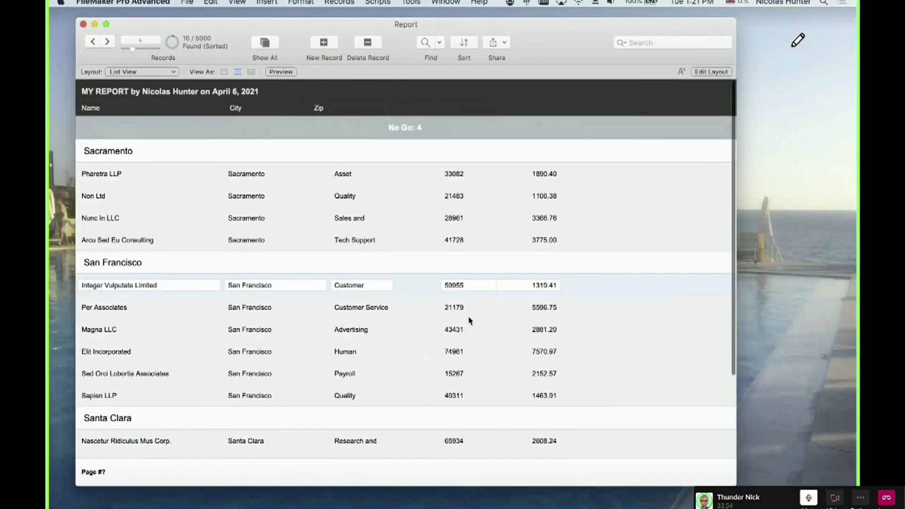
scroll(353, 302, down, 1)
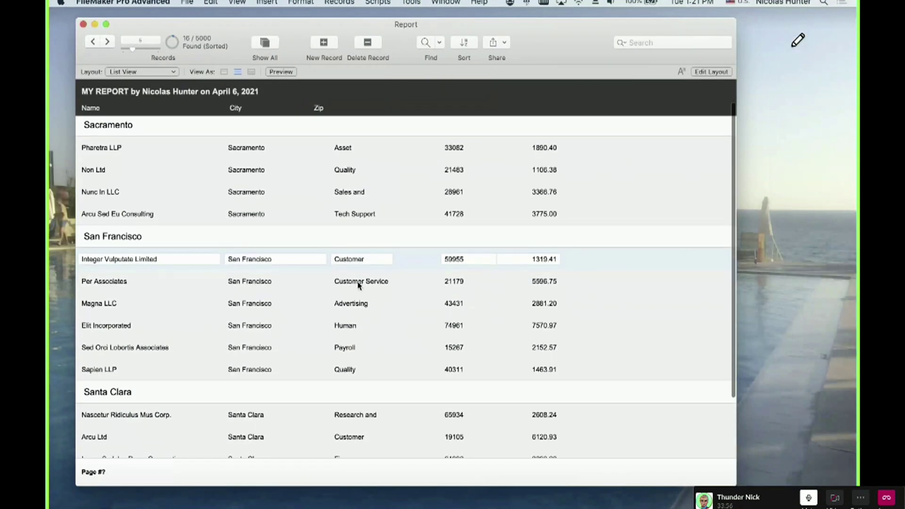
scroll(353, 341, down, 4)
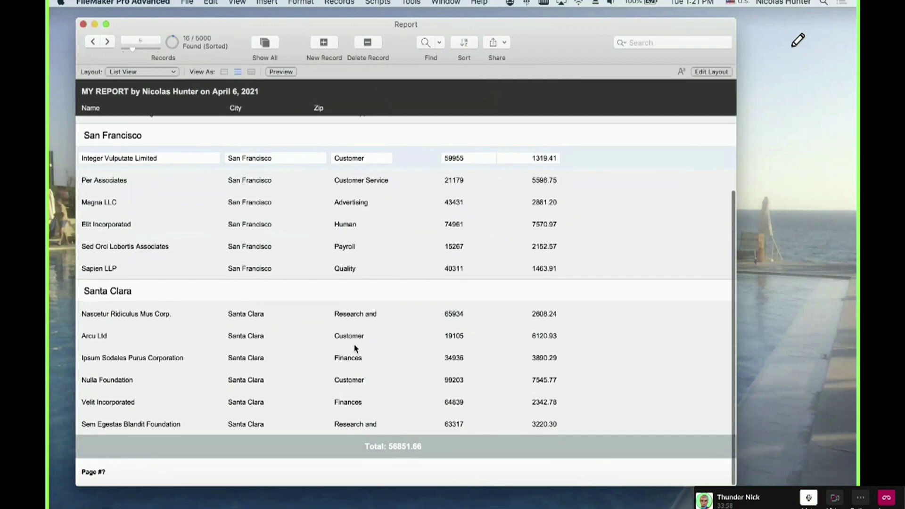
scroll(355, 348, up, 5)
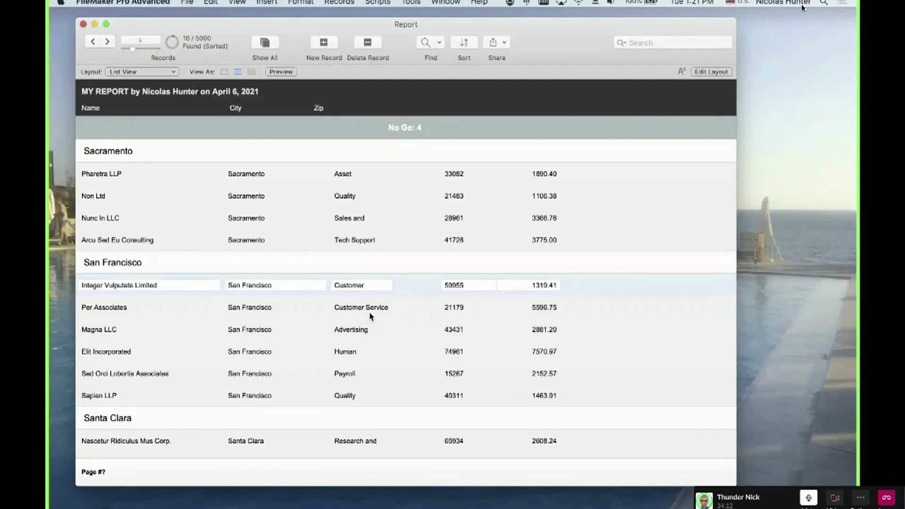
Switch to Layout mode and try to add another sub-summary part sorted by City, printed above the records.
key(super+l)
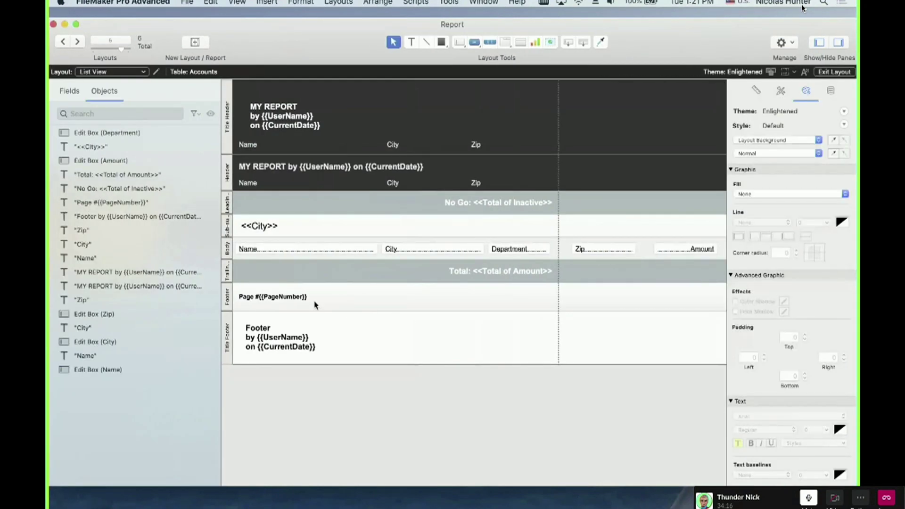
click(262, 228)
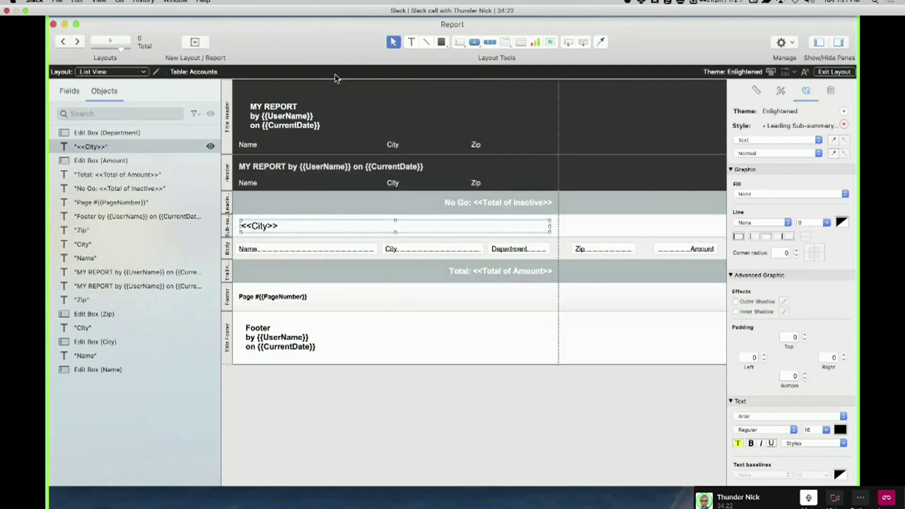
click(376, 4)
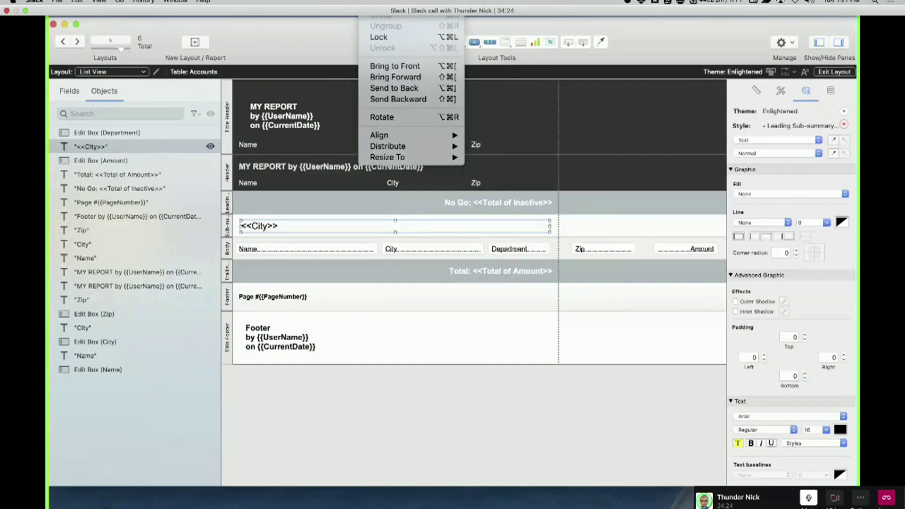
mouse_move(336, 4)
click(343, 94)
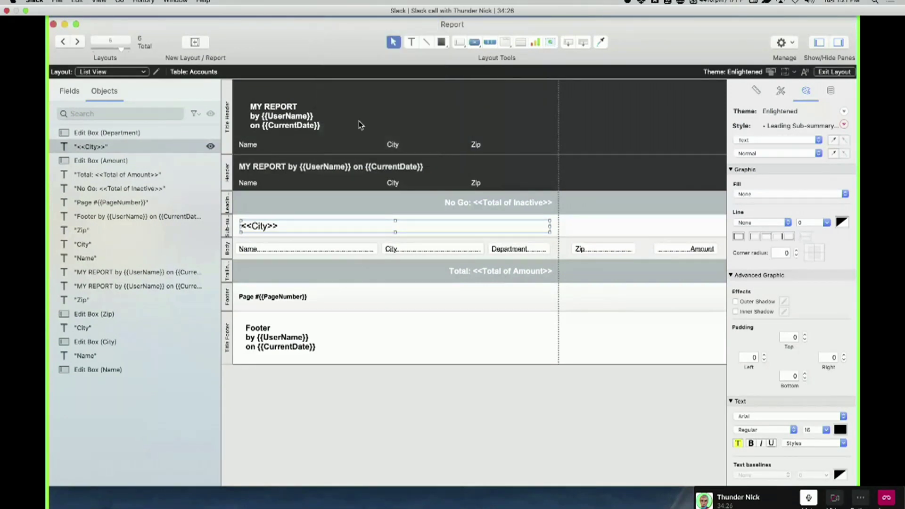
click(522, 101)
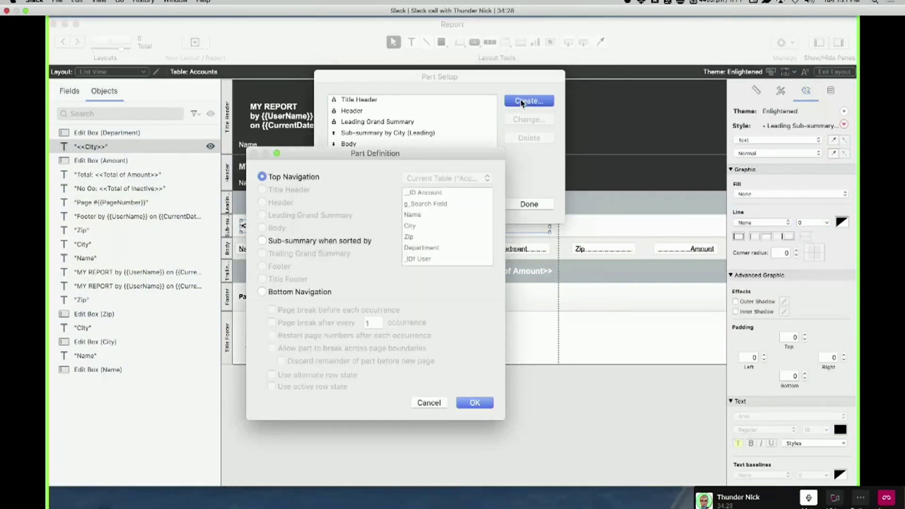
click(309, 244)
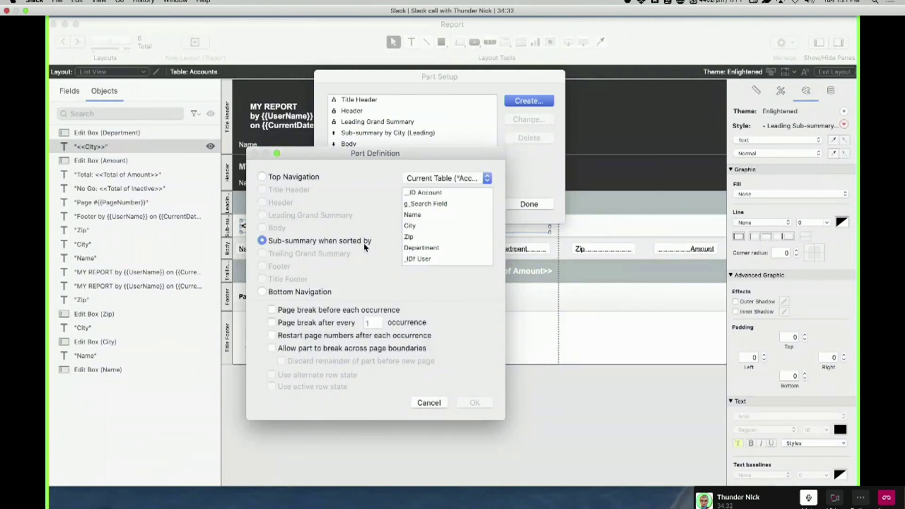
click(417, 228)
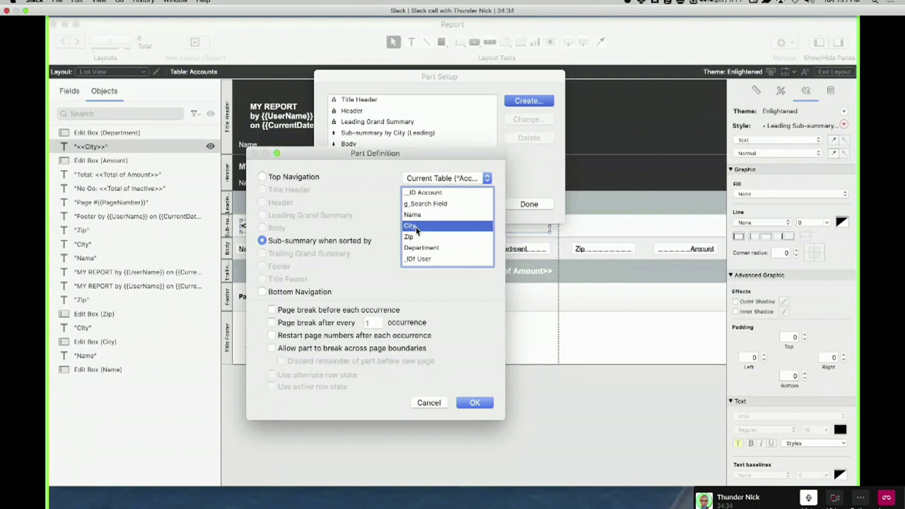
click(474, 403)
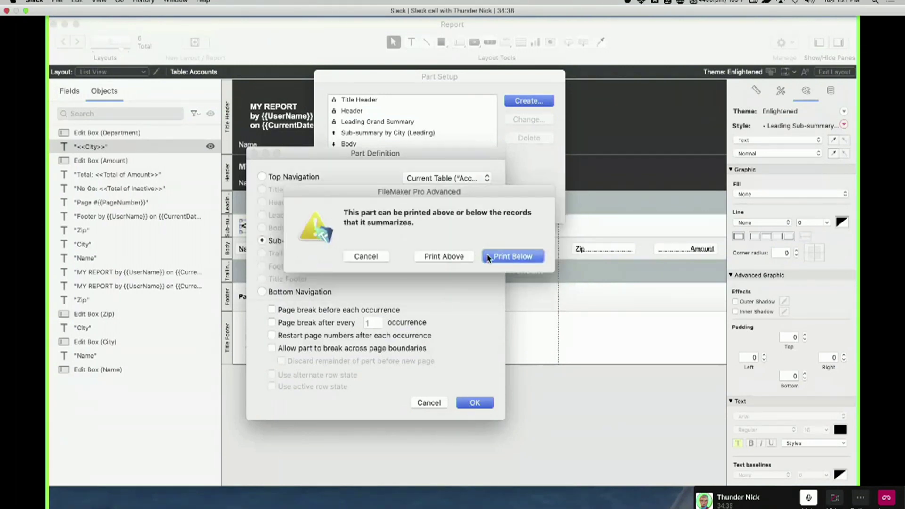
click(450, 256)
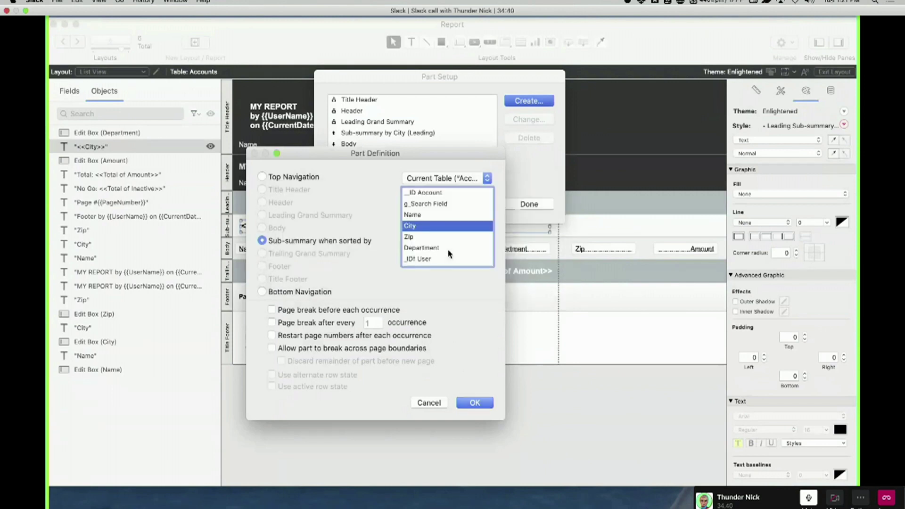
click(529, 204)
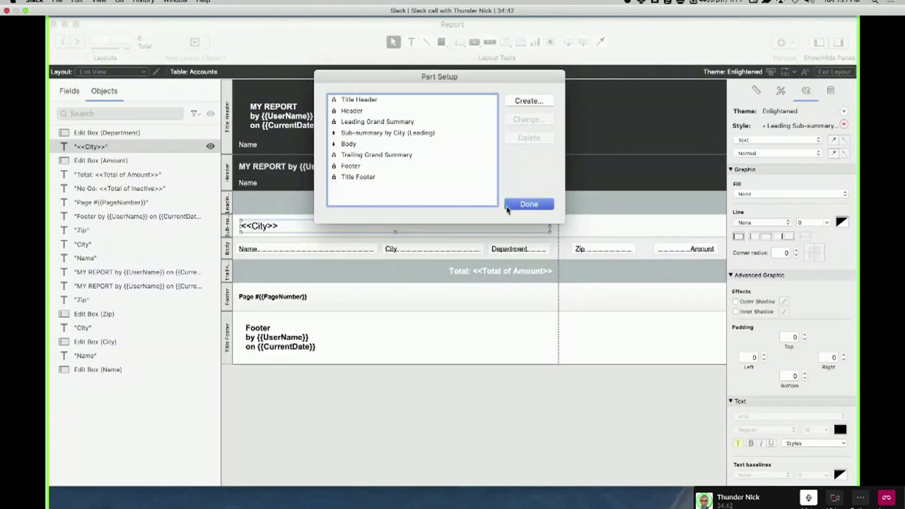
Try again to define a City sub-summary part with the Print Above option, alongside the existing leading one.
click(232, 230)
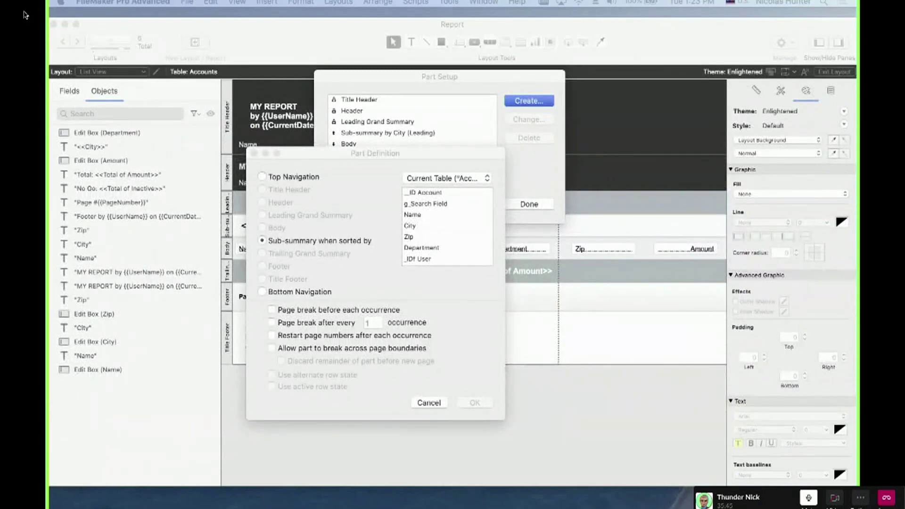
click(285, 242)
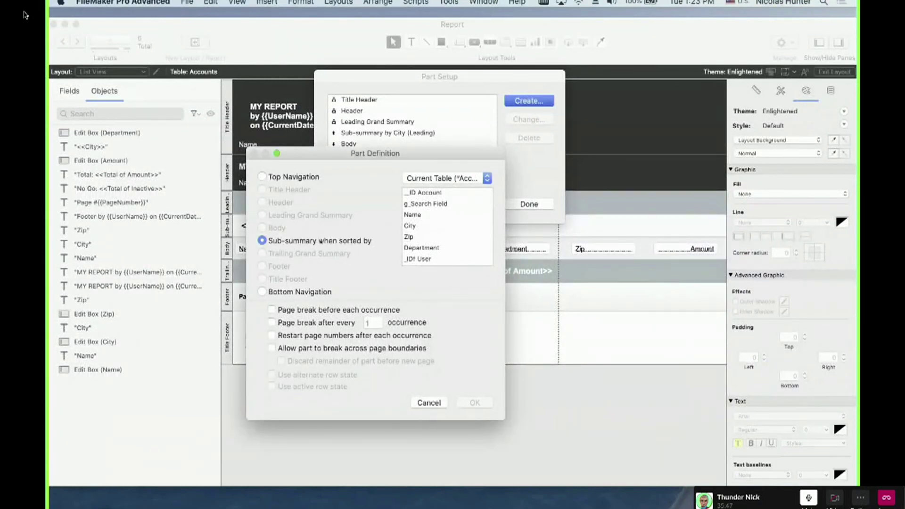
click(422, 226)
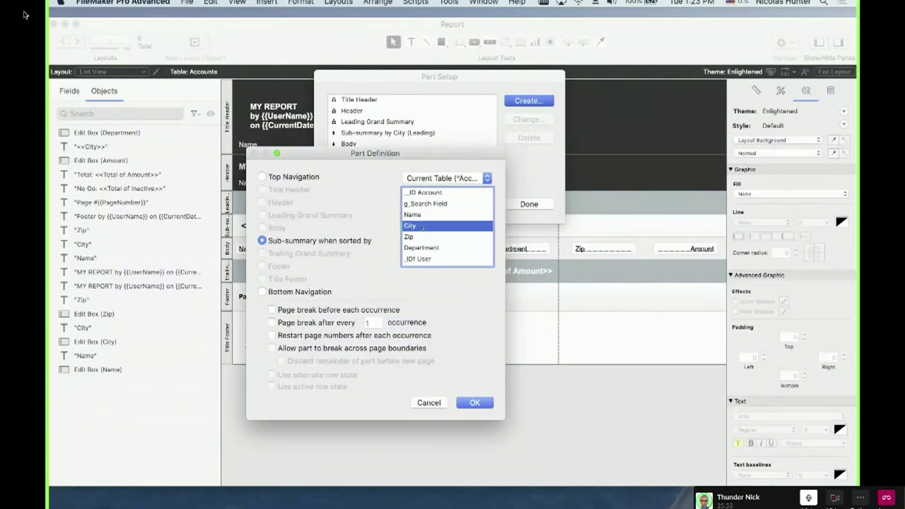
click(475, 402)
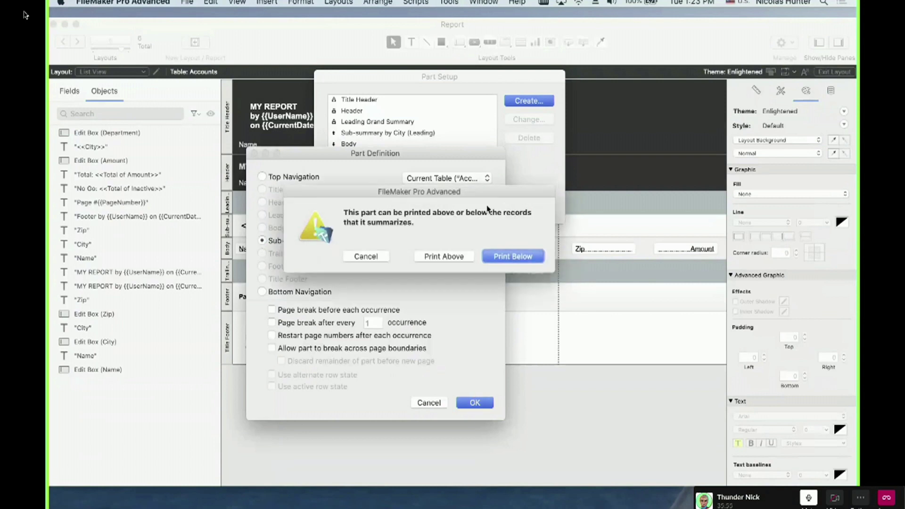
click(442, 260)
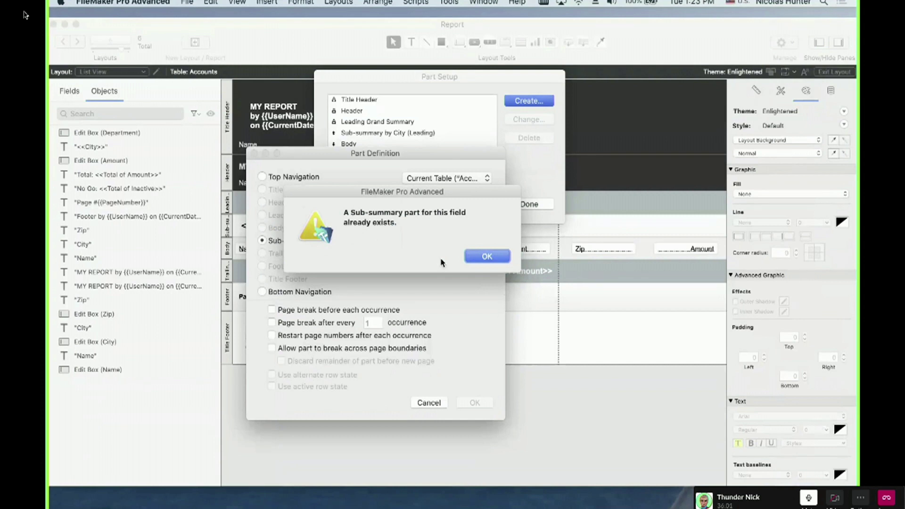
click(485, 256)
Create a trailing sub-summary part when sorted by City that prints below the records, and finish the part setup.
click(418, 226)
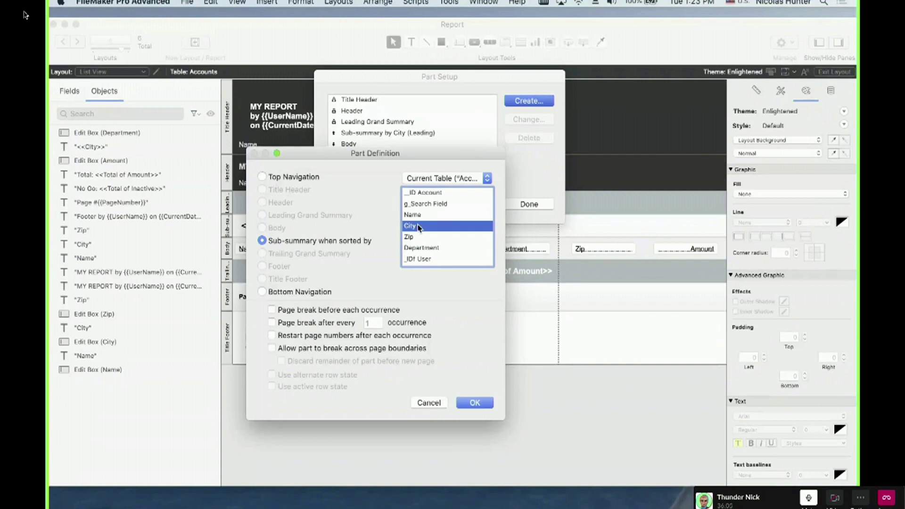
click(475, 402)
click(504, 256)
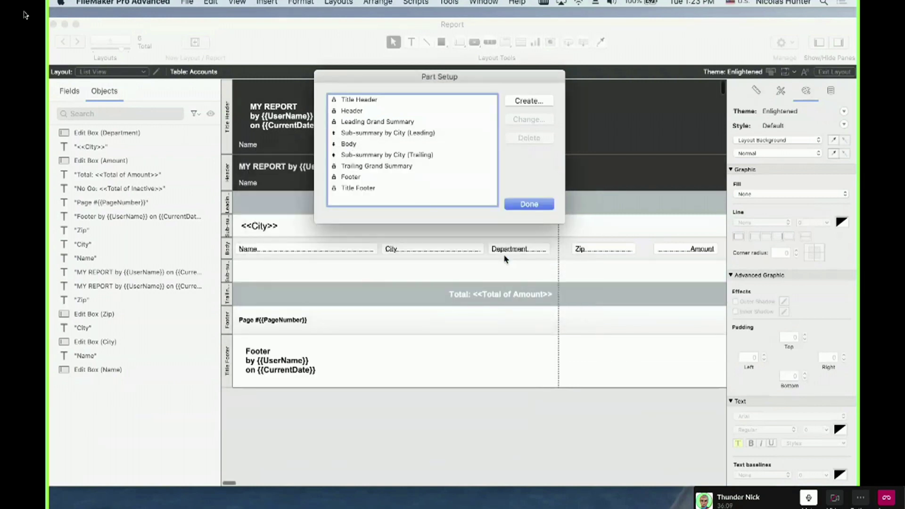
click(531, 206)
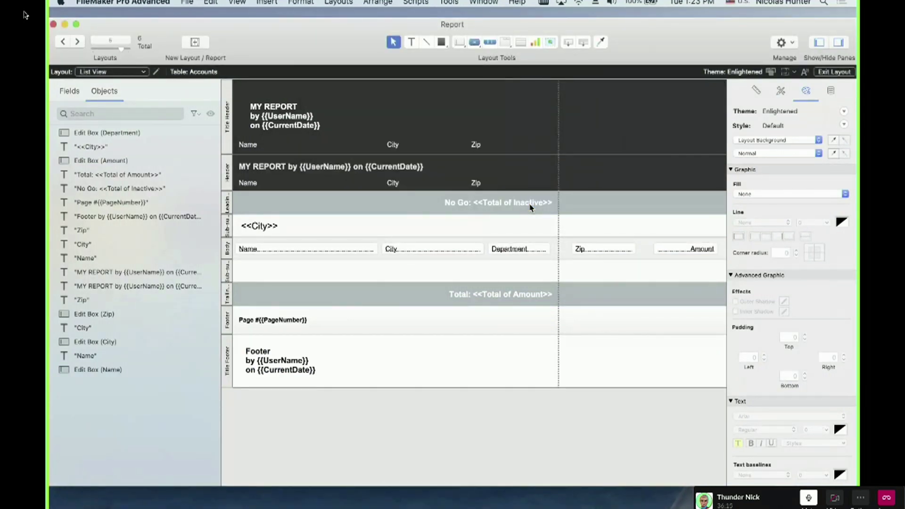
Inspect the Department, City and Total of Amount objects, and check the trailing City sub-summary in Browse mode.
click(521, 250)
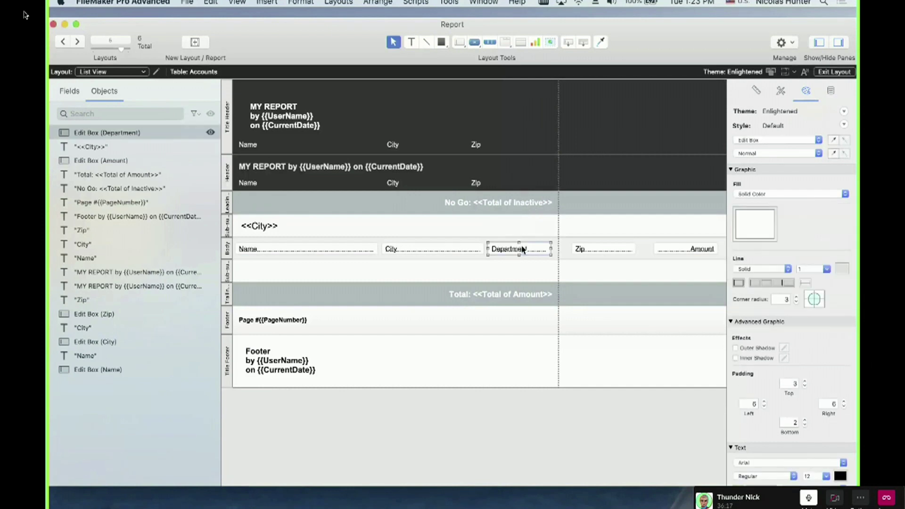
click(260, 228)
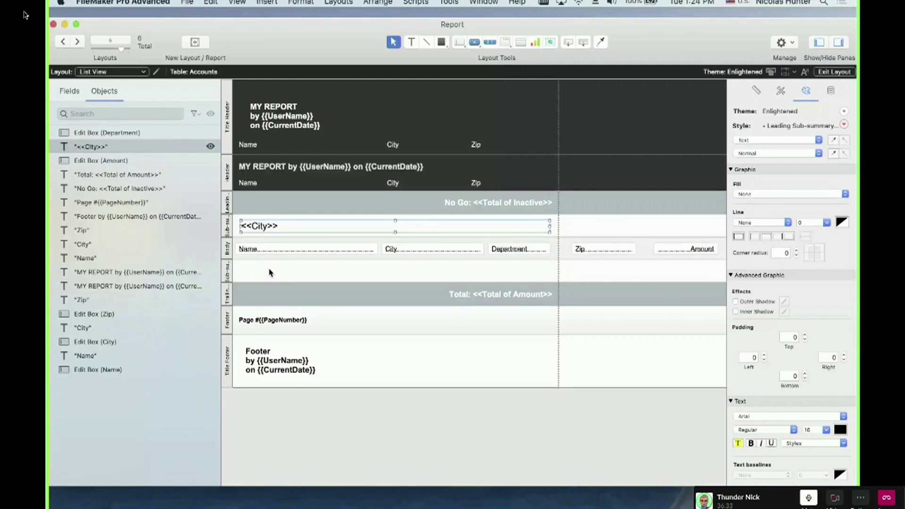
click(524, 300)
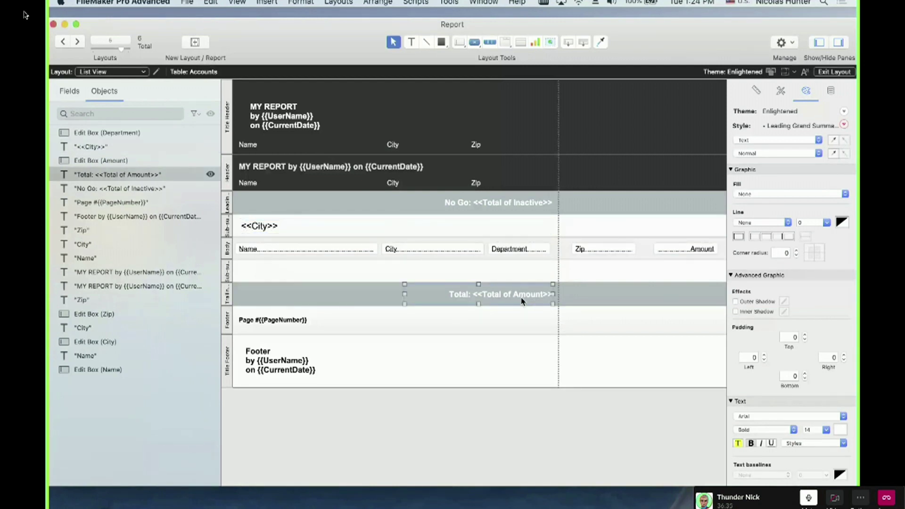
key(super+b)
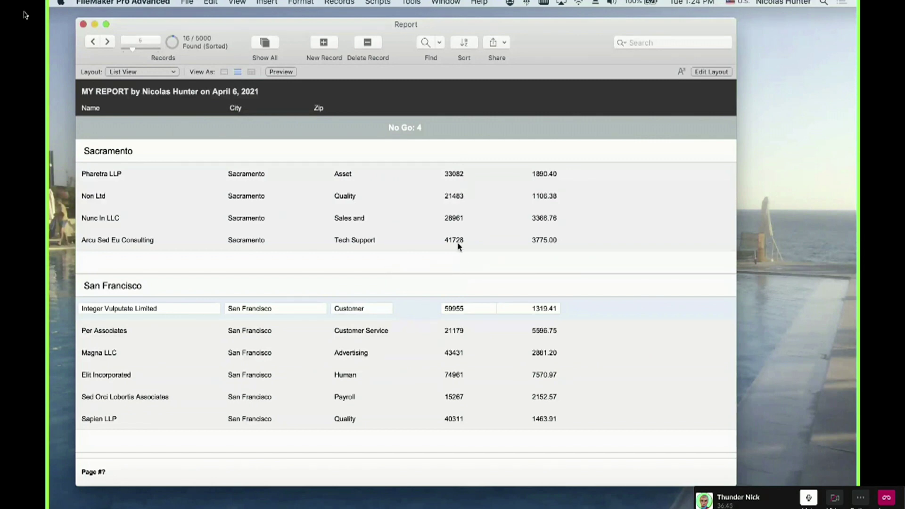
In the layout, move Department out of the body to the header's lower edge and place Amount between City and Zip.
key(super+l)
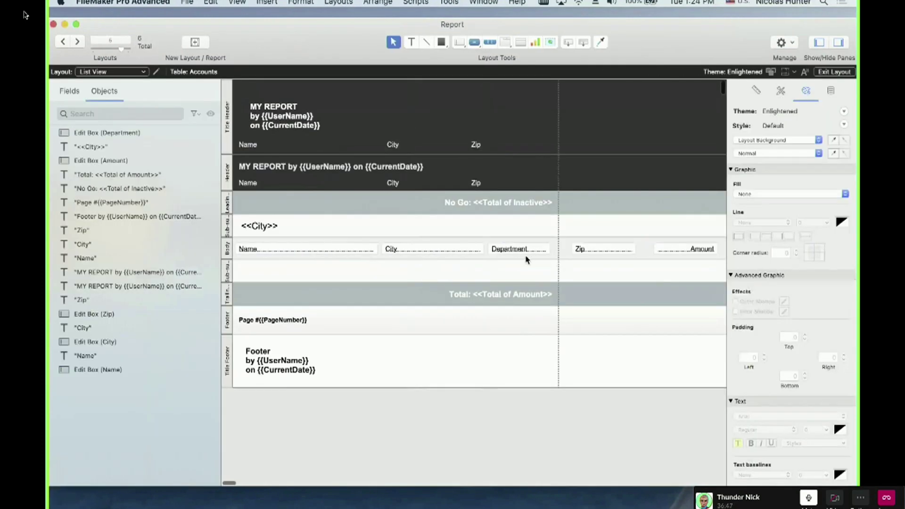
drag(522, 256, 672, 208)
drag(684, 254, 517, 255)
key(super+b)
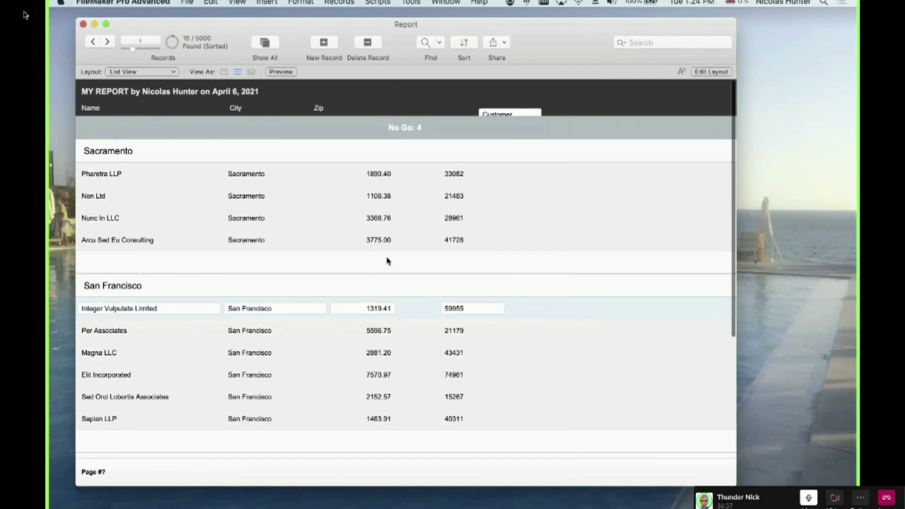
Duplicate the "Total: <<Total of Amount>>" text from the trailing grand summary into the trailing City sub-summary and color the copy black.
key(super+l)
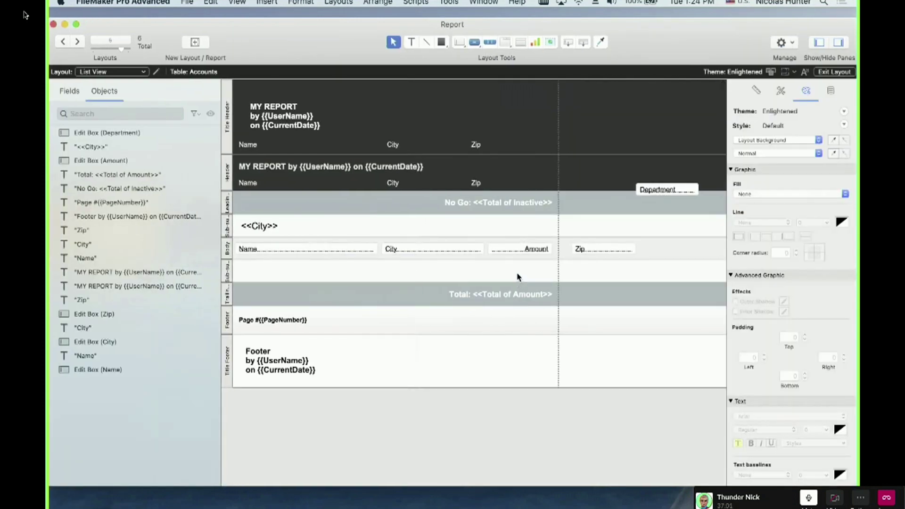
click(265, 229)
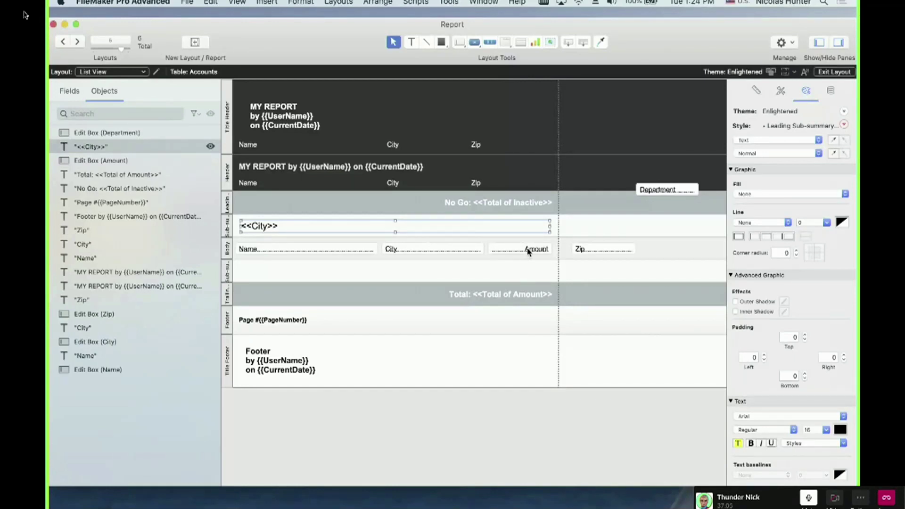
click(511, 296)
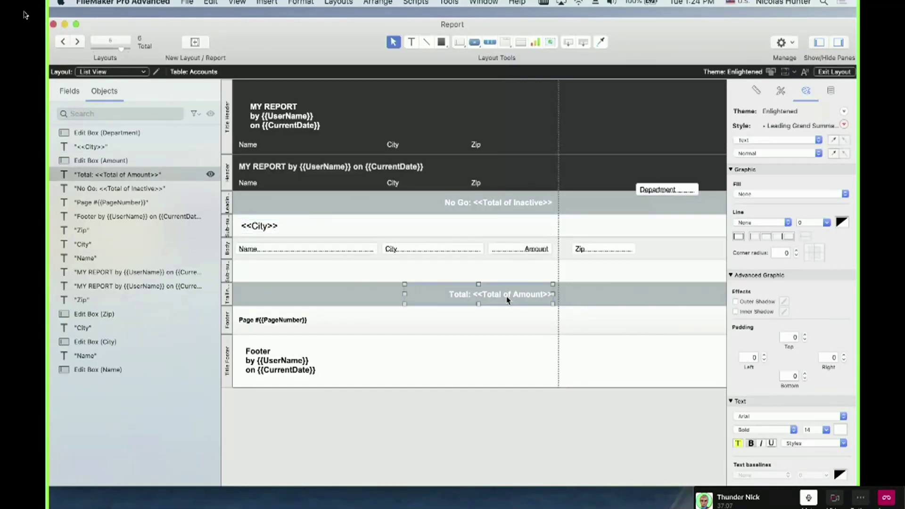
drag(507, 300, 504, 272)
double_click(504, 272)
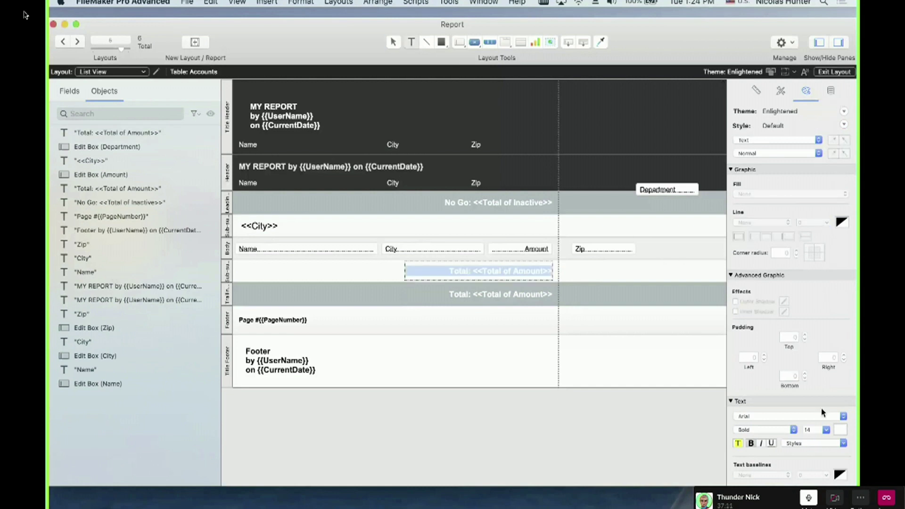
click(840, 429)
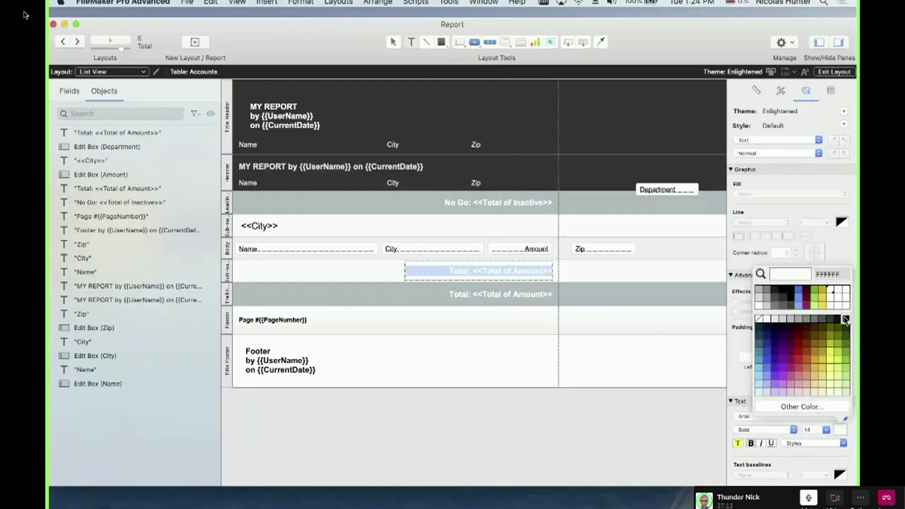
click(845, 320)
key(Escape)
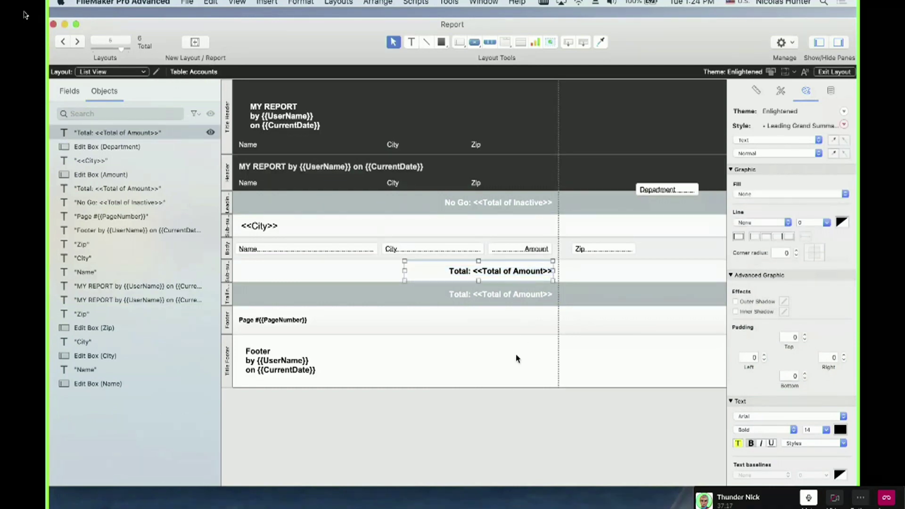
Preview both report pages to check the city totals and the grand total, and return to Layout mode.
key(super+u)
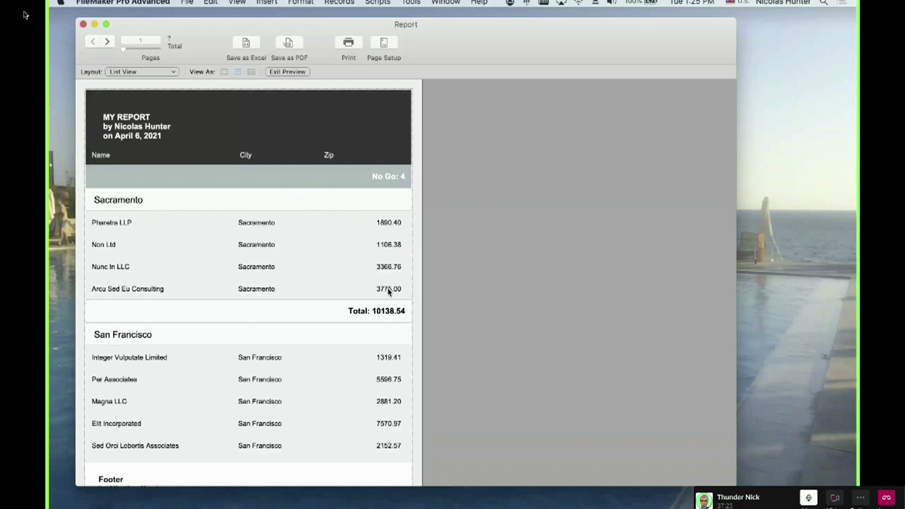
scroll(390, 293, down, 2)
scroll(389, 293, down, 2)
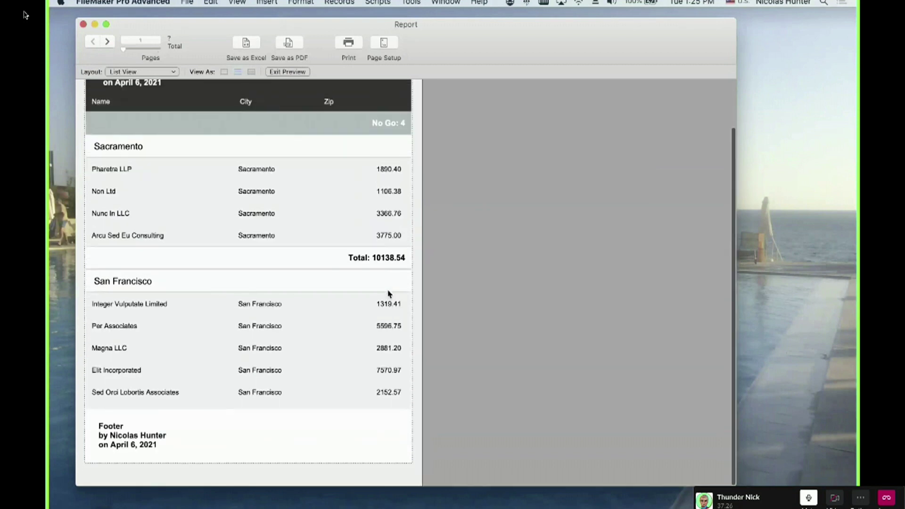
click(108, 41)
scroll(379, 173, up, 4)
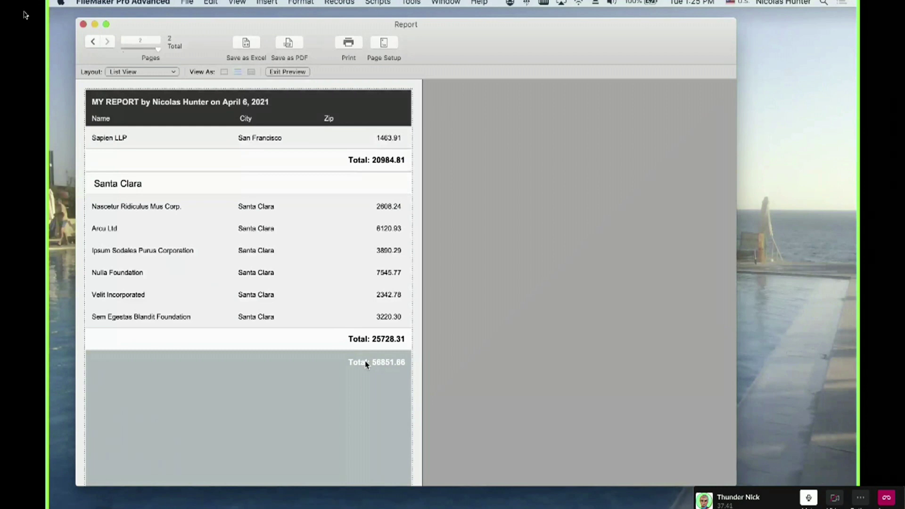
click(93, 42)
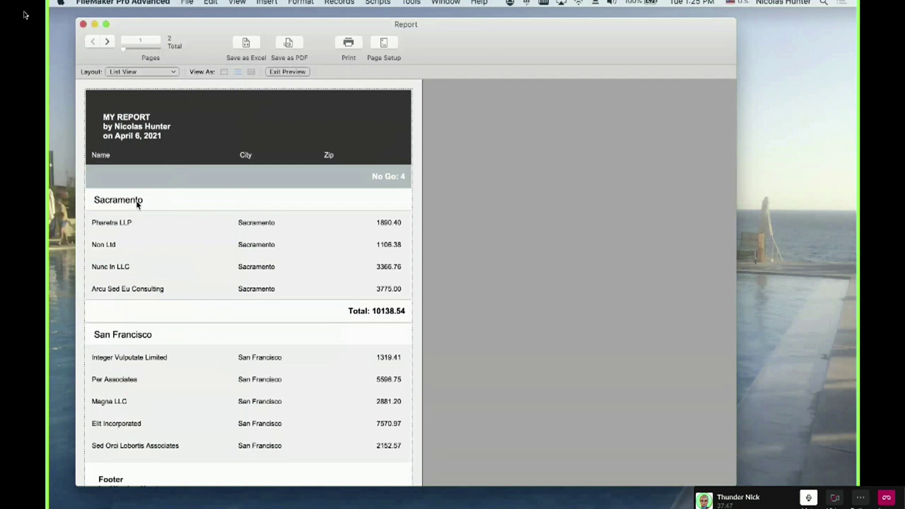
key(super+l)
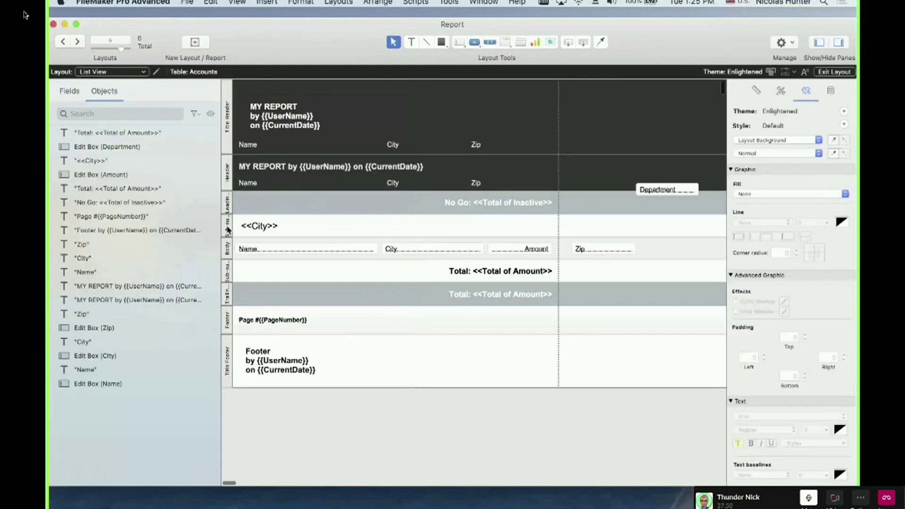
Show all account records in the list in Browse mode, look over the unsorted list, and return to Layout mode.
click(228, 231)
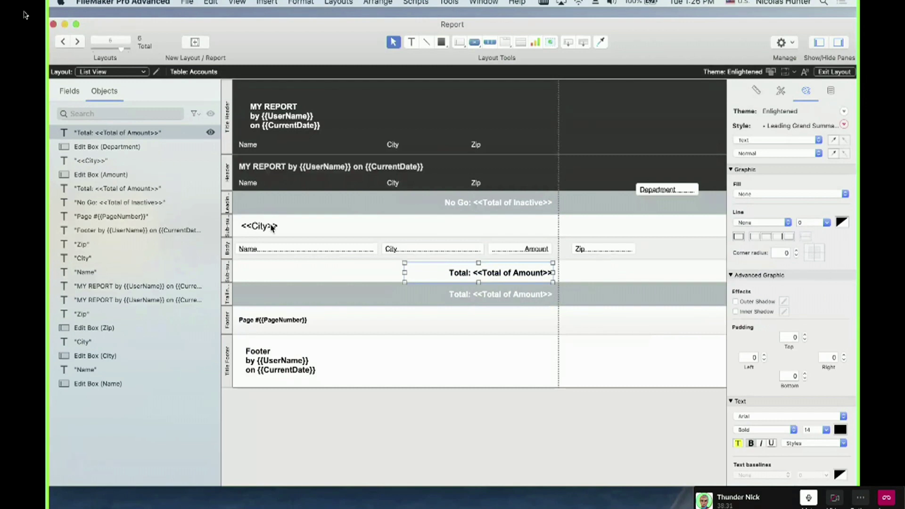
click(268, 228)
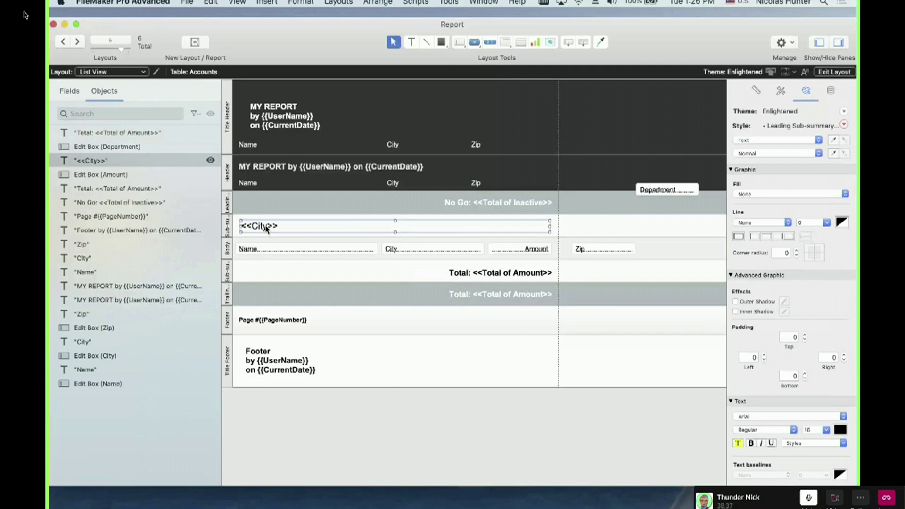
key(super+b)
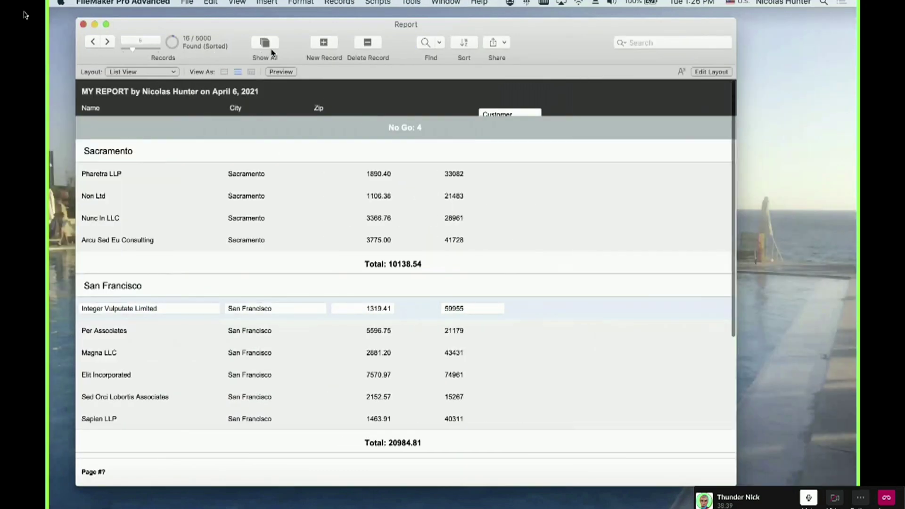
click(271, 49)
scroll(329, 232, down, 5)
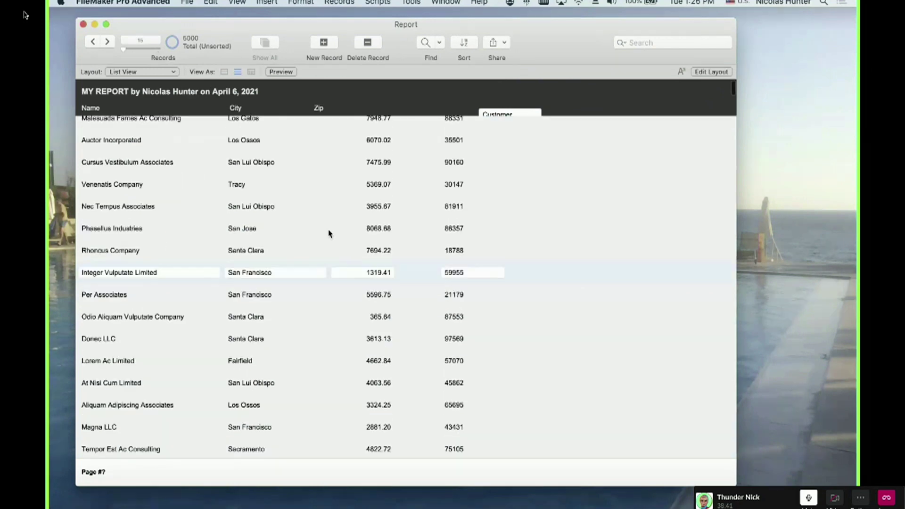
scroll(330, 232, up, 6)
key(super+l)
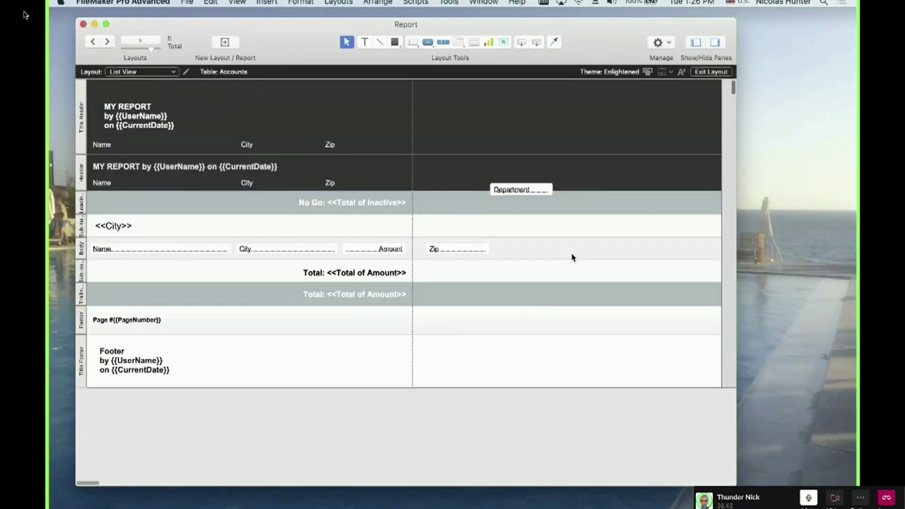
Move the City field from the body into the header, put Department in its place in the body, and shift Amount beside it.
drag(659, 243, 667, 251)
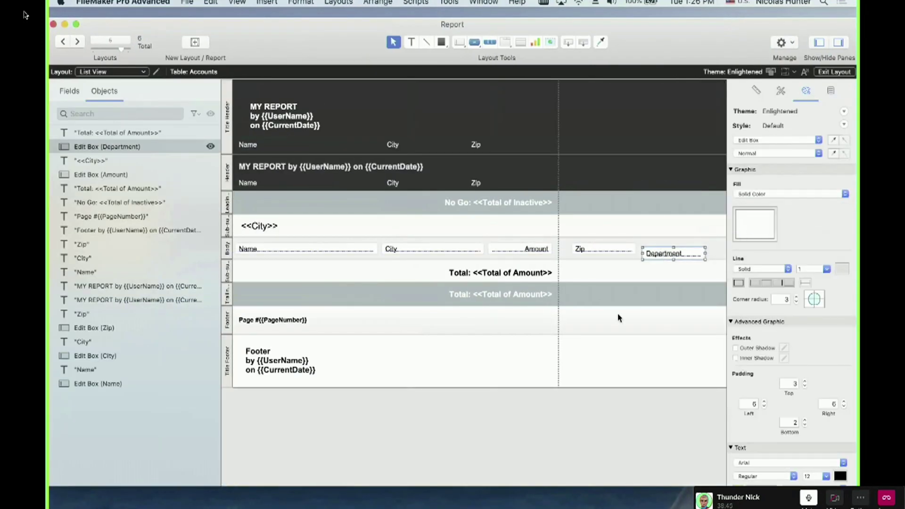
key(Up)
key(Up)
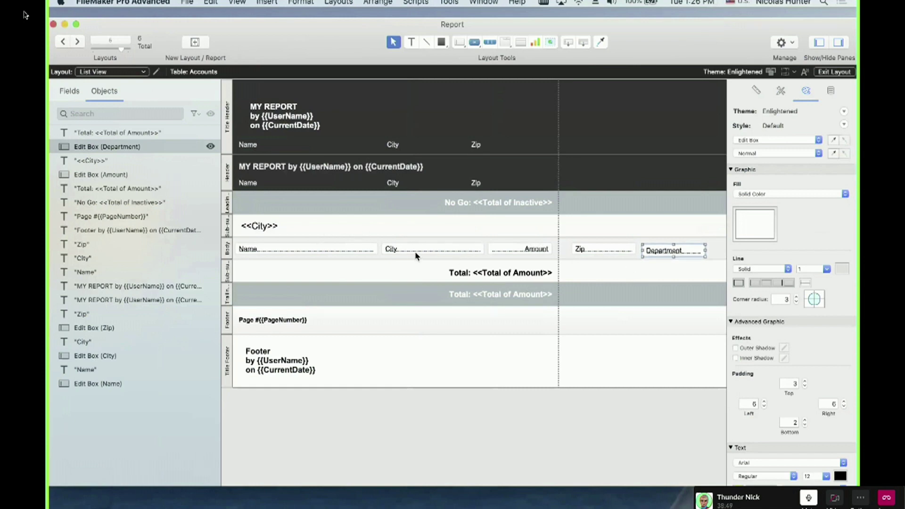
drag(415, 251, 654, 175)
drag(659, 251, 406, 254)
drag(518, 248, 500, 253)
click(444, 248)
drag(445, 249, 496, 253)
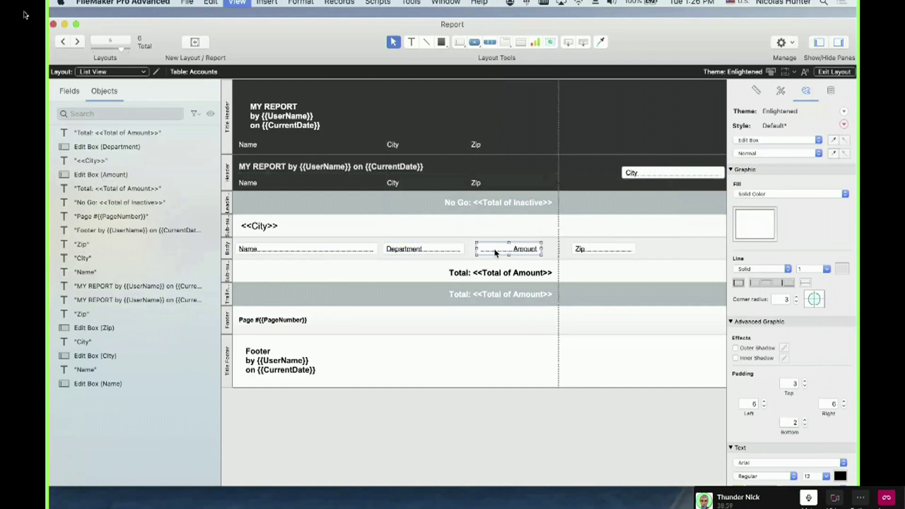
Sort all records by City in Browse mode and check the list around the San Francisco heading.
key(super+b)
scroll(311, 221, up, 1)
scroll(309, 226, down, 5)
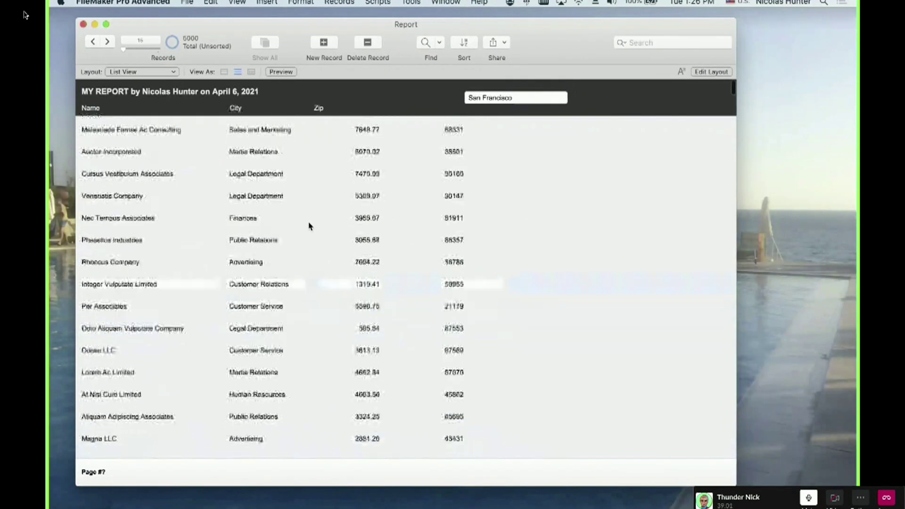
scroll(309, 226, up, 6)
scroll(308, 226, down, 1)
key(super+s)
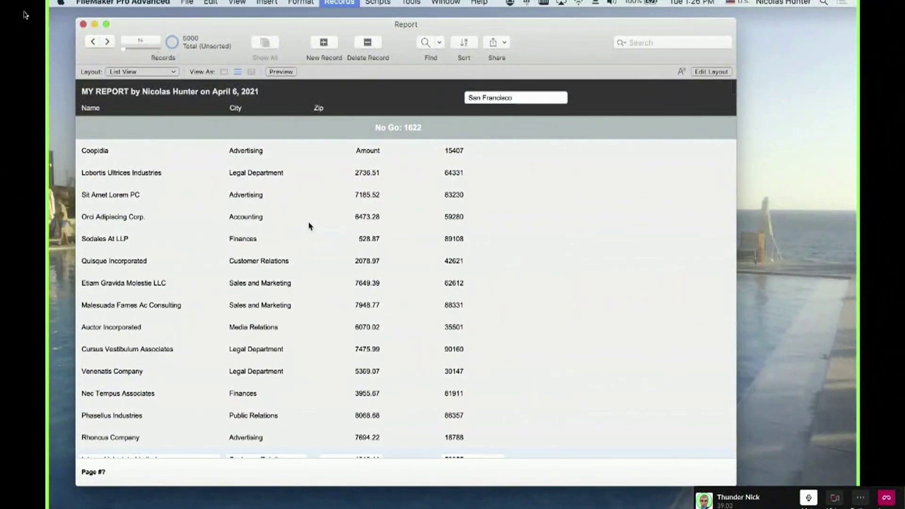
click(783, 403)
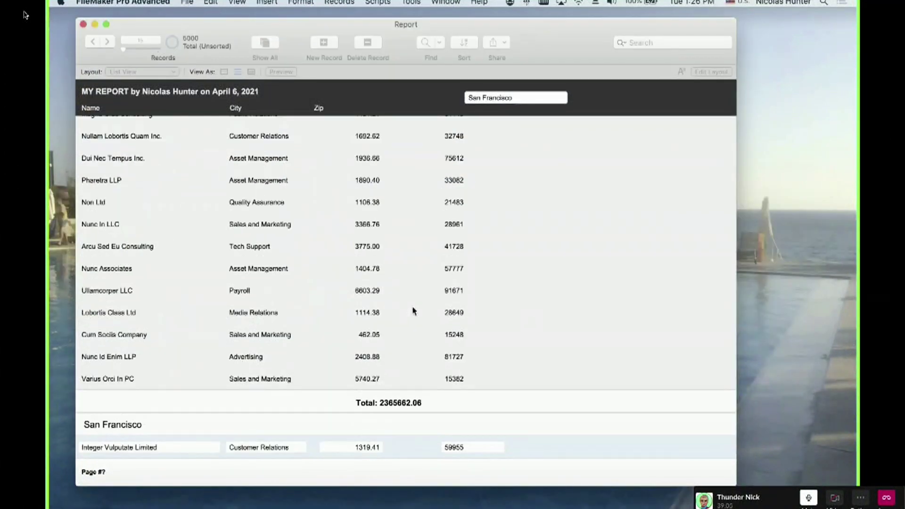
scroll(311, 270, up, 3)
scroll(310, 270, up, 5)
scroll(309, 269, down, 10)
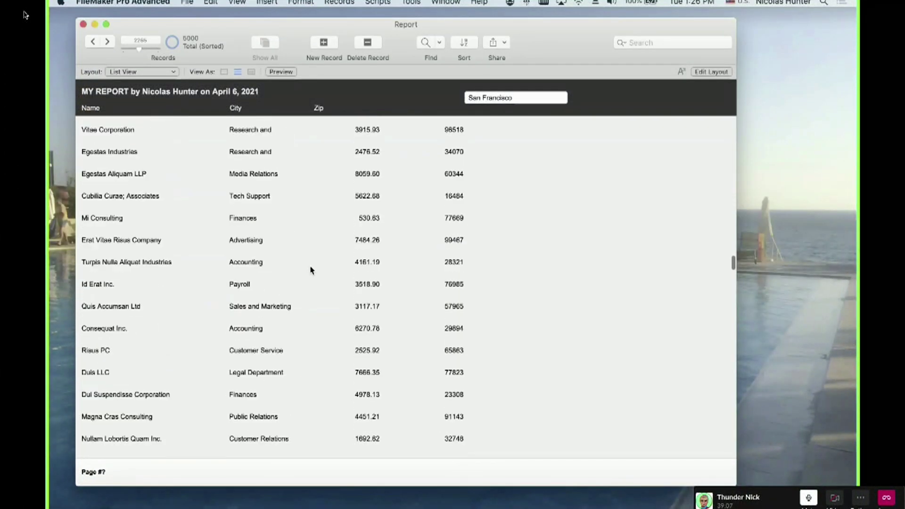
scroll(284, 212, down, 1)
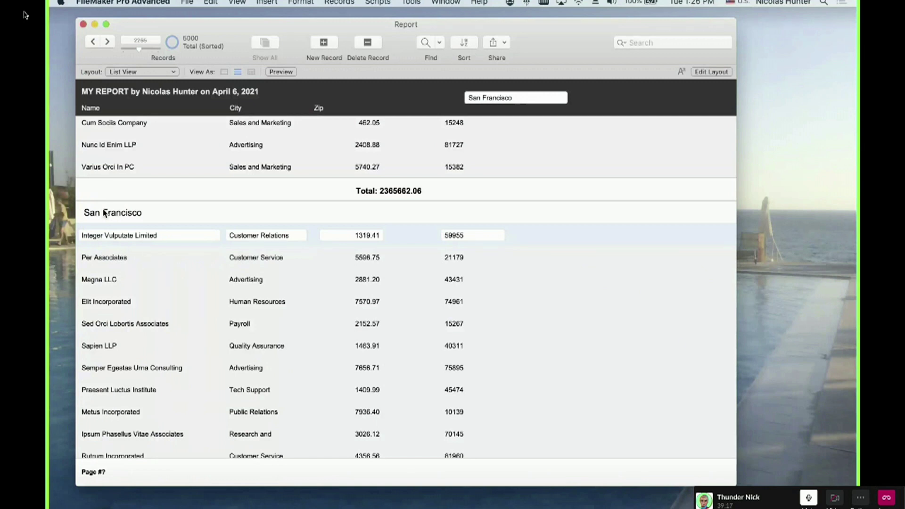
Create a leading sub-summary part for records sorted by Department, between the leading City sub-summary and the body.
key(super+l)
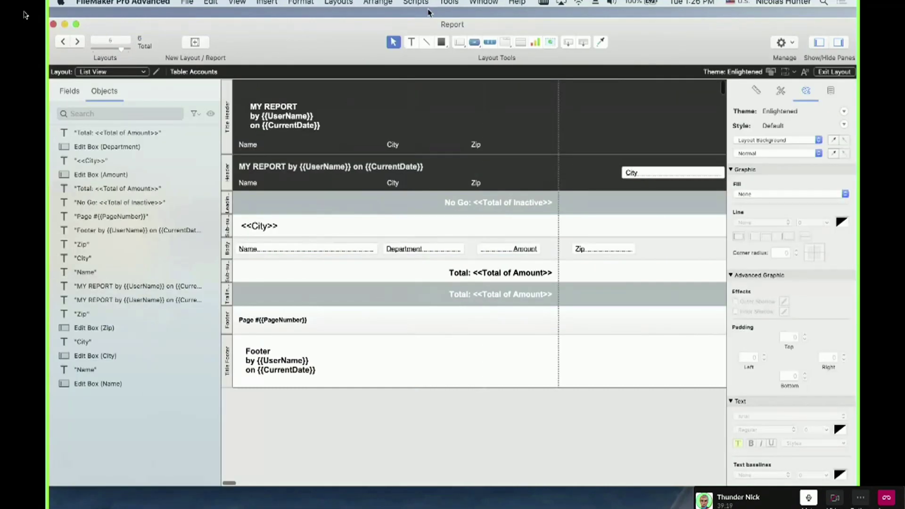
click(377, 3)
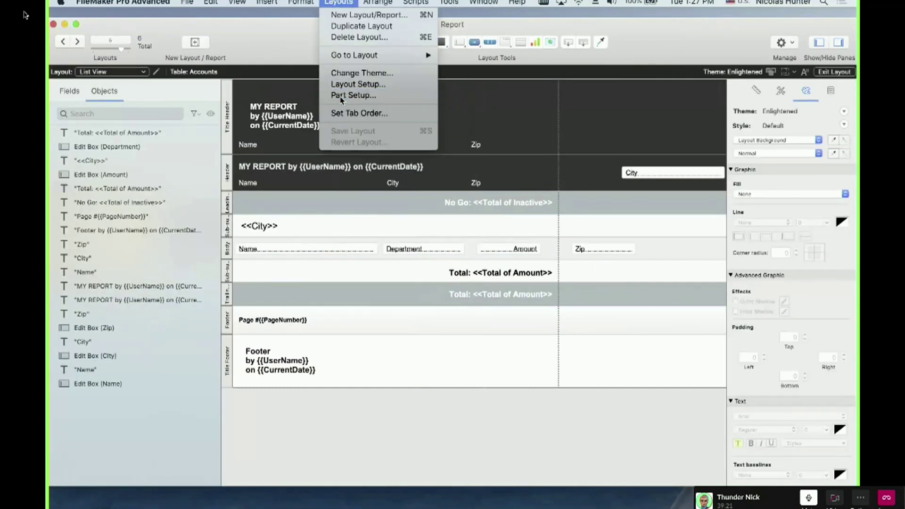
click(342, 96)
click(533, 100)
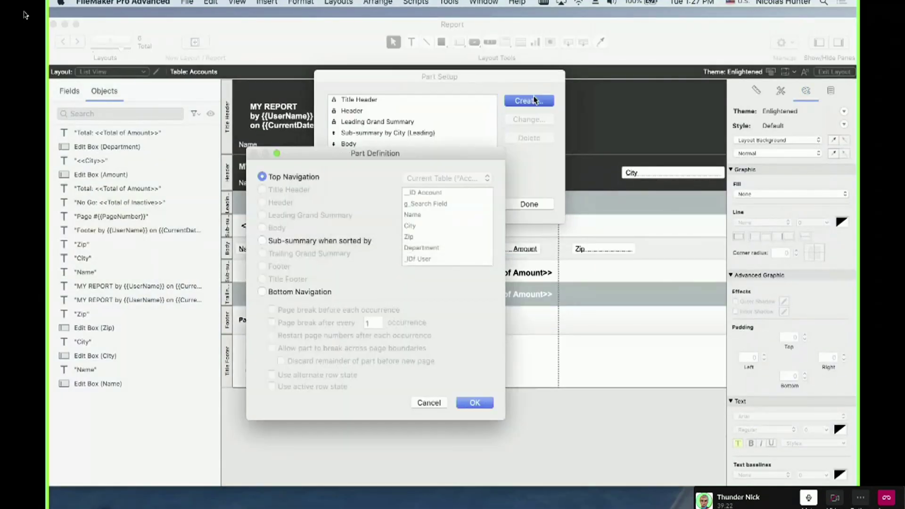
click(323, 246)
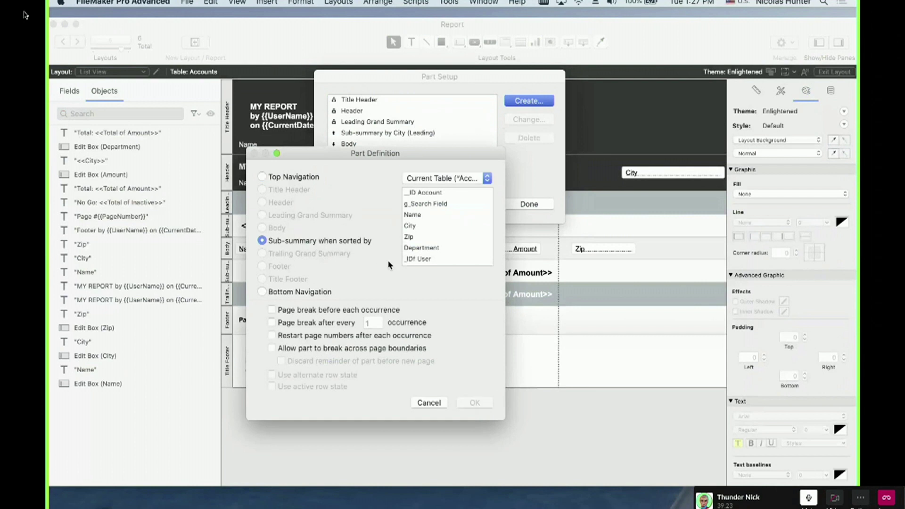
click(435, 249)
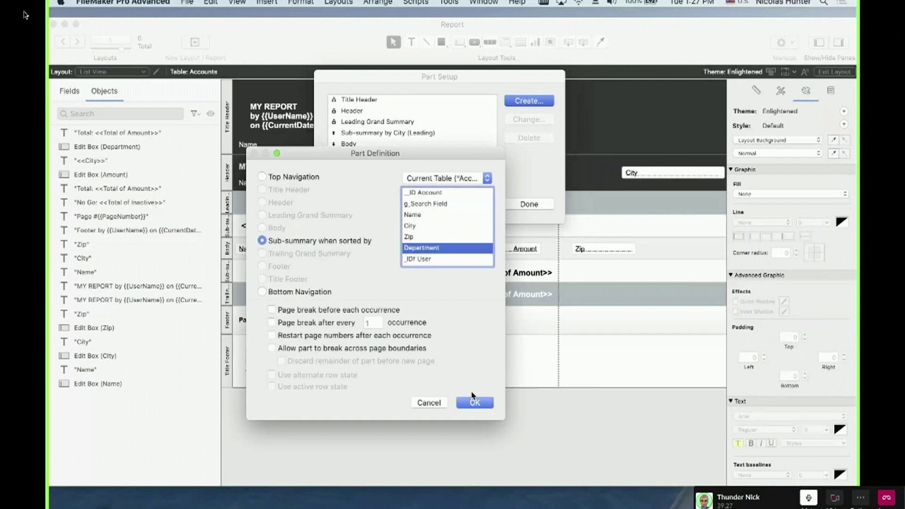
click(473, 402)
click(442, 257)
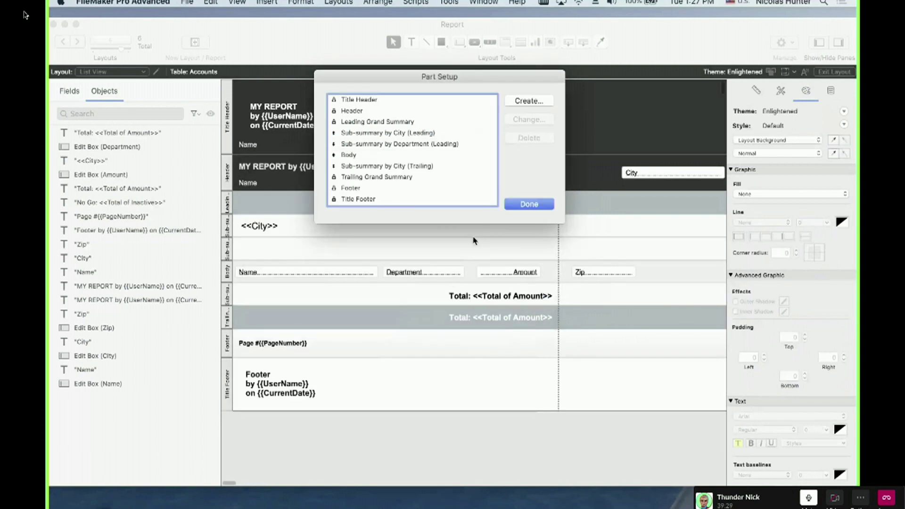
click(529, 203)
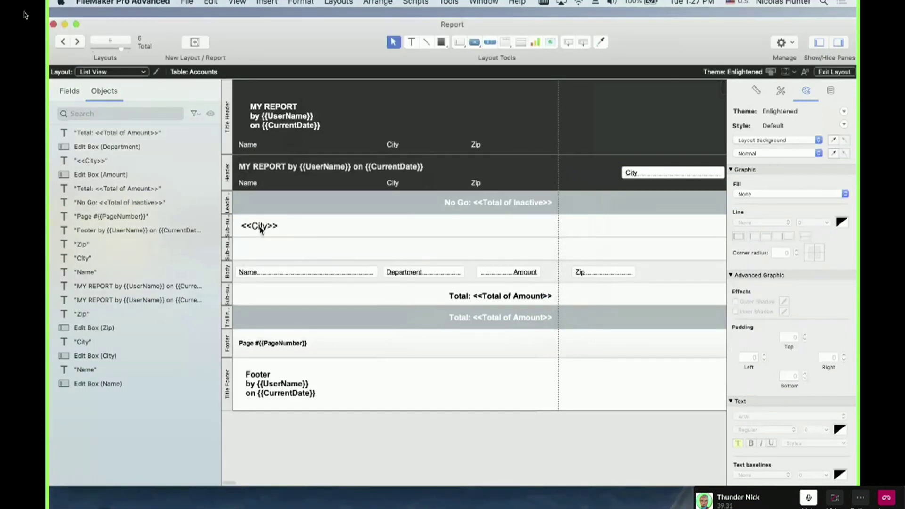
Duplicate the <<City>> text into the new leading sub-summary and replace its merge field with Department.
drag(260, 229, 268, 251)
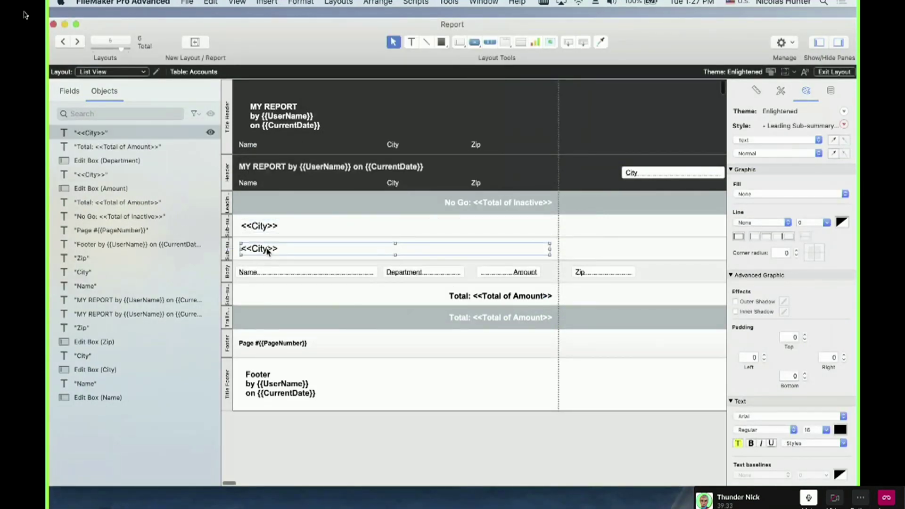
double_click(267, 251)
key(super+a)
key(alt+super+m)
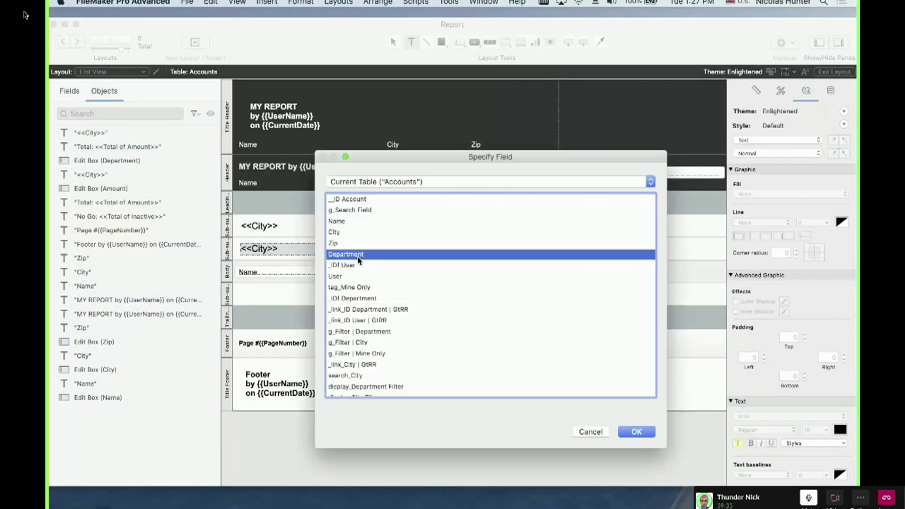
double_click(360, 256)
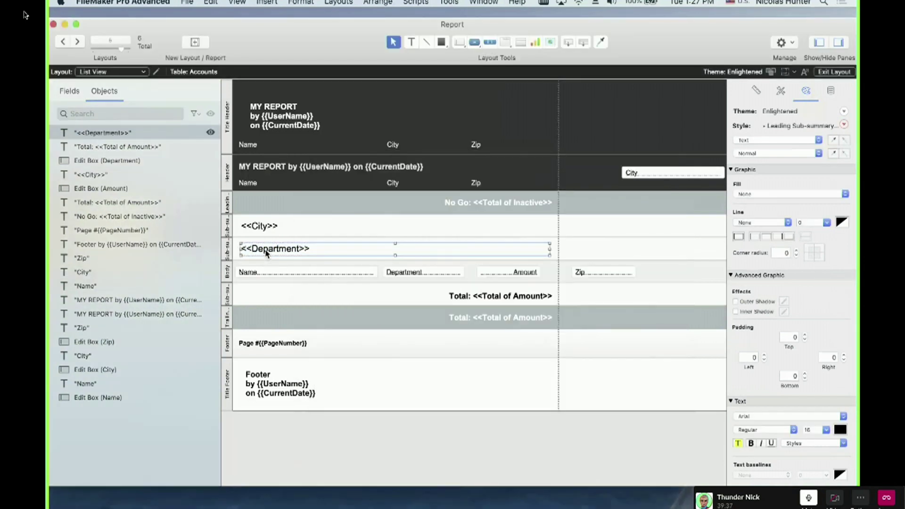
Check the part definitions of the leading Department and City sub-summaries without changing them.
double_click(229, 252)
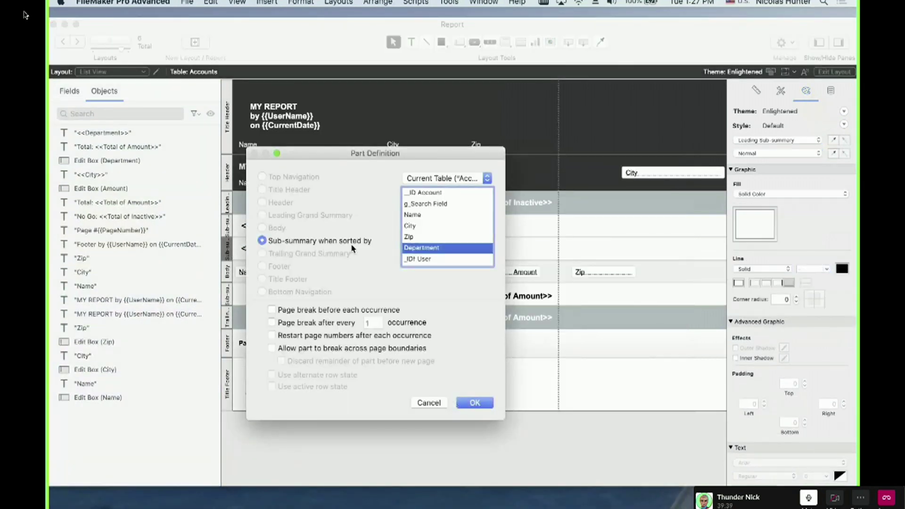
click(429, 403)
double_click(227, 225)
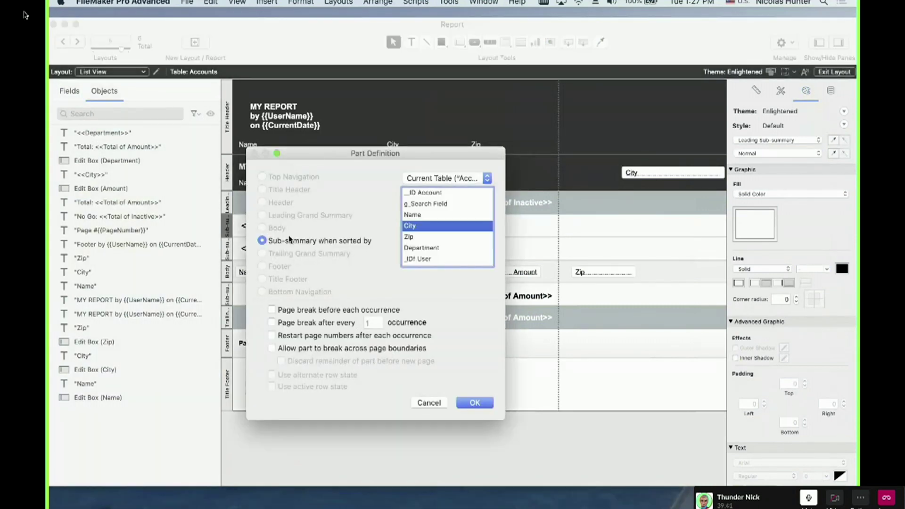
key(Escape)
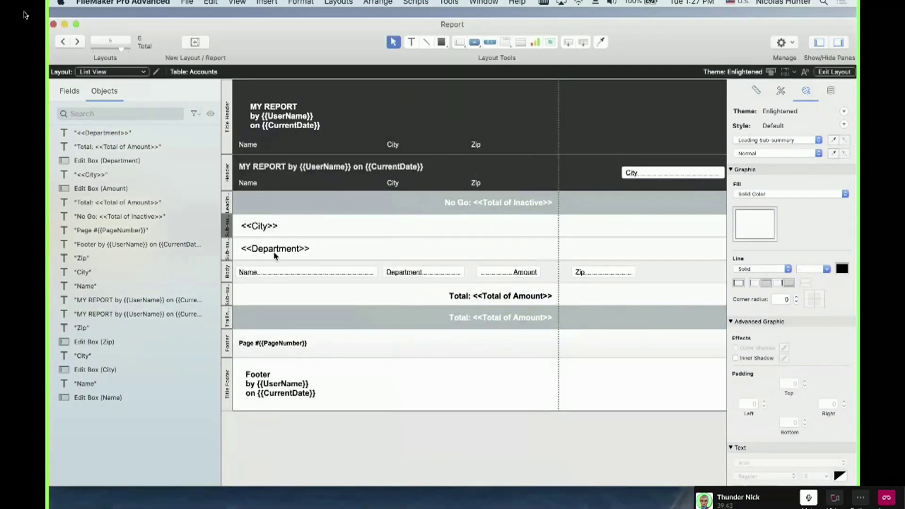
Examine the City-sorted list in Browse mode, going back to the first record and its leading parts.
key(super+b)
scroll(276, 262, down, 3)
scroll(276, 262, up, 4)
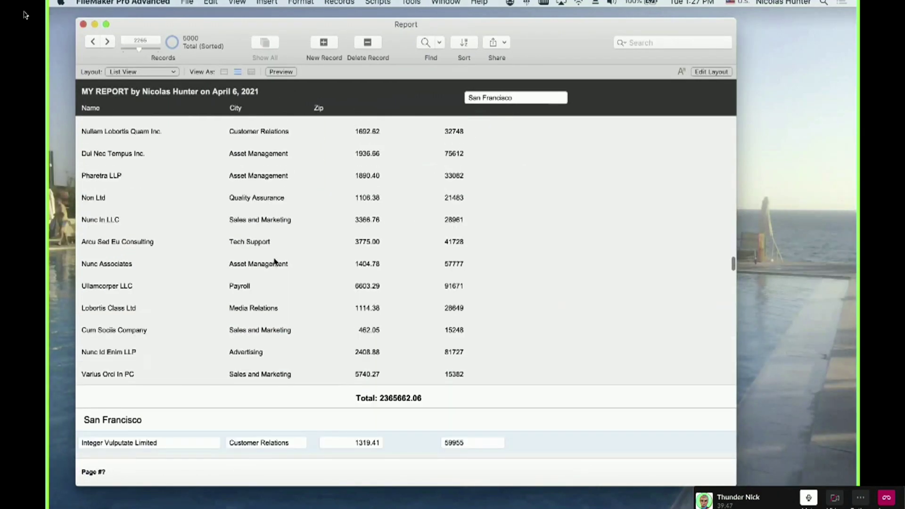
drag(140, 51, 105, 51)
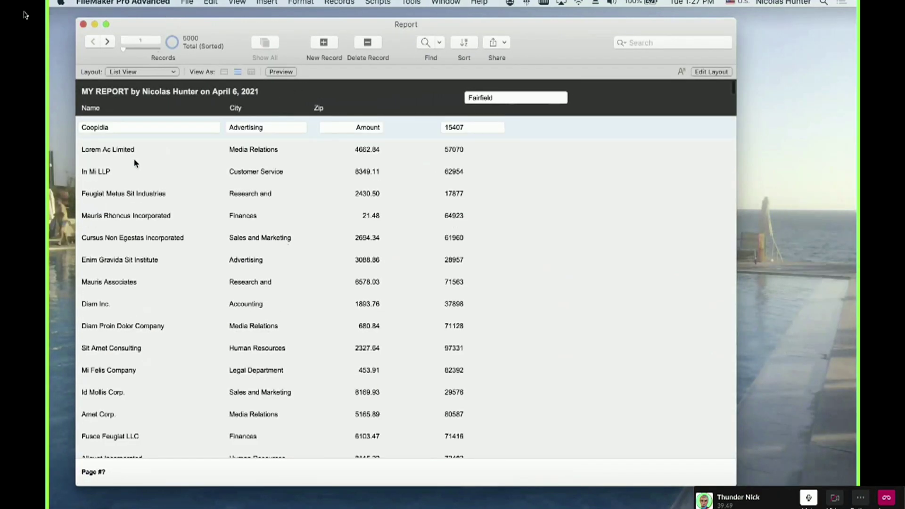
scroll(141, 179, up, 4)
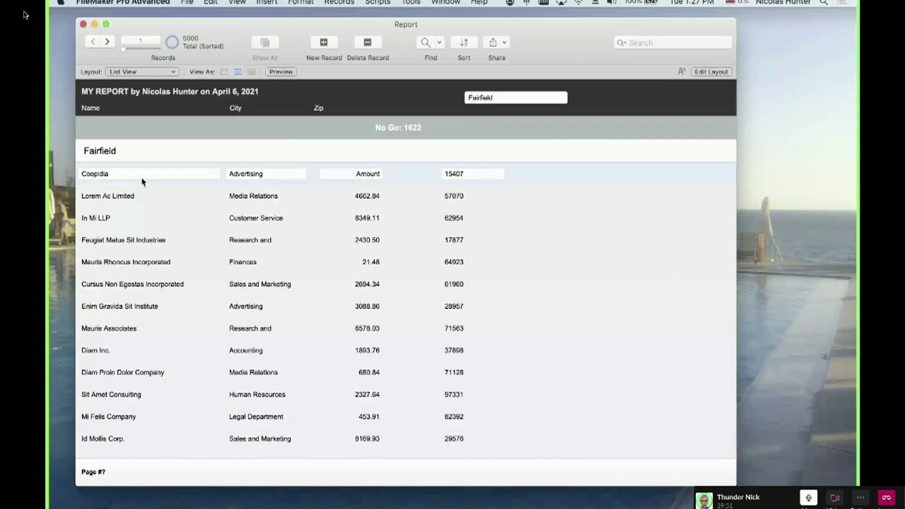
Add Department as a second sort field after City, sort the records, and look through the department groups under Fairfield.
key(super+s)
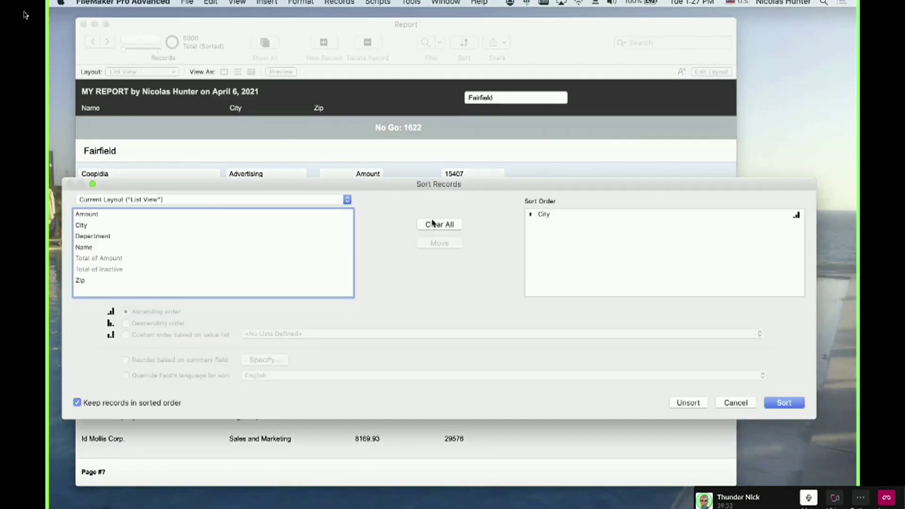
click(581, 215)
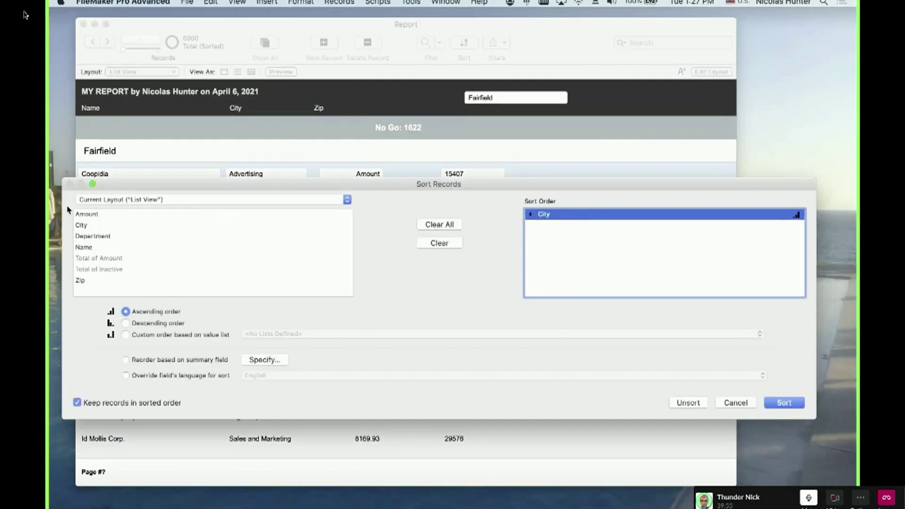
double_click(89, 236)
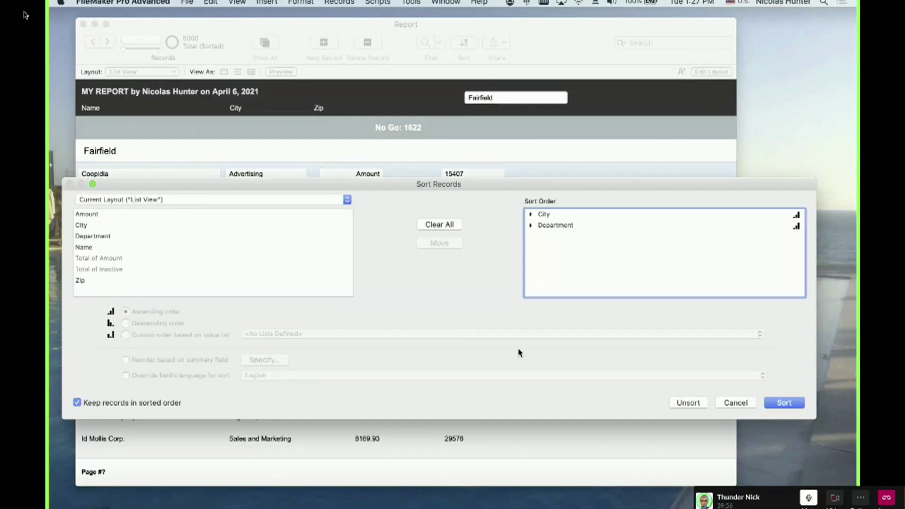
click(783, 403)
scroll(309, 262, up, 5)
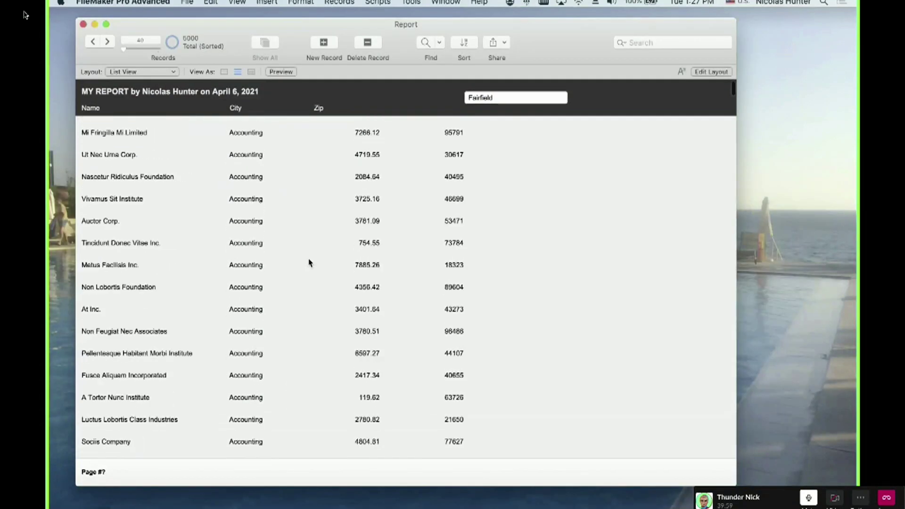
scroll(309, 262, up, 5)
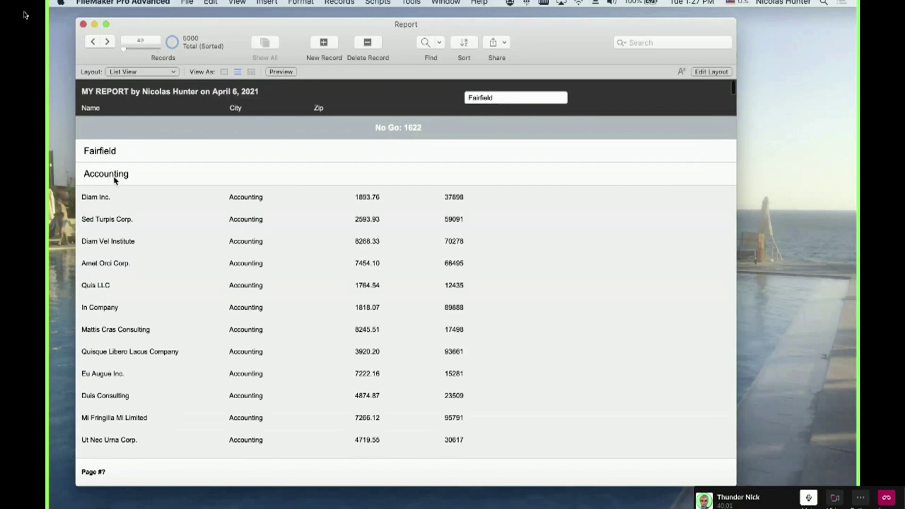
scroll(171, 273, down, 10)
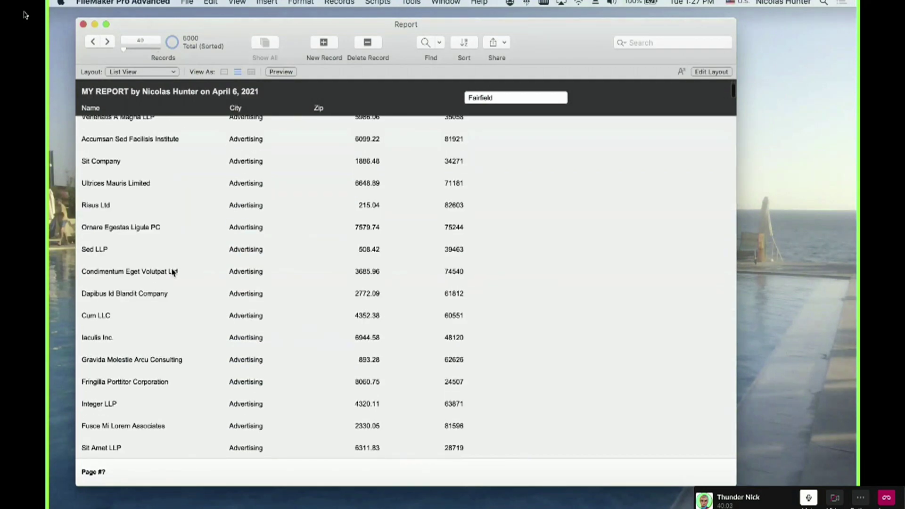
Look through the remaining department groups under Fairfield, its city total and the start of Los Gatos, and return to the beginning of the list.
scroll(172, 273, up, 5)
scroll(171, 273, down, 15)
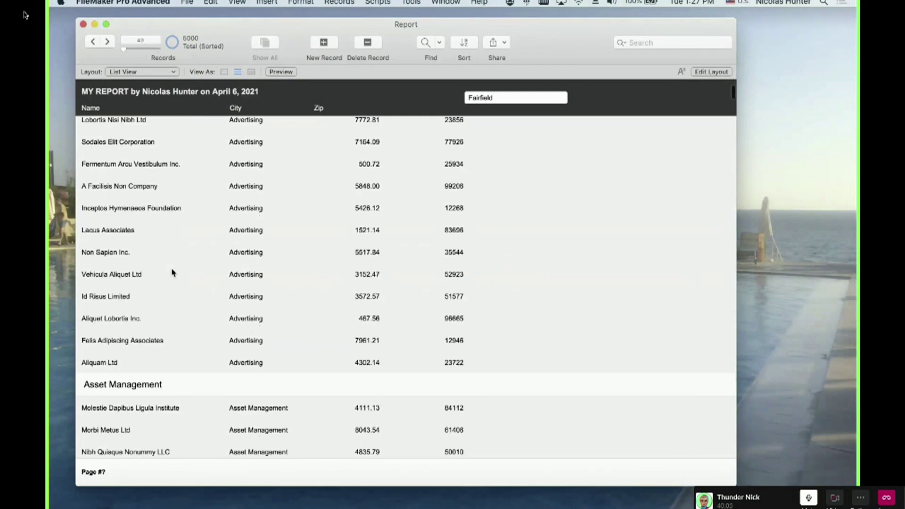
scroll(172, 273, down, 10)
scroll(171, 273, up, 5)
scroll(172, 273, down, 15)
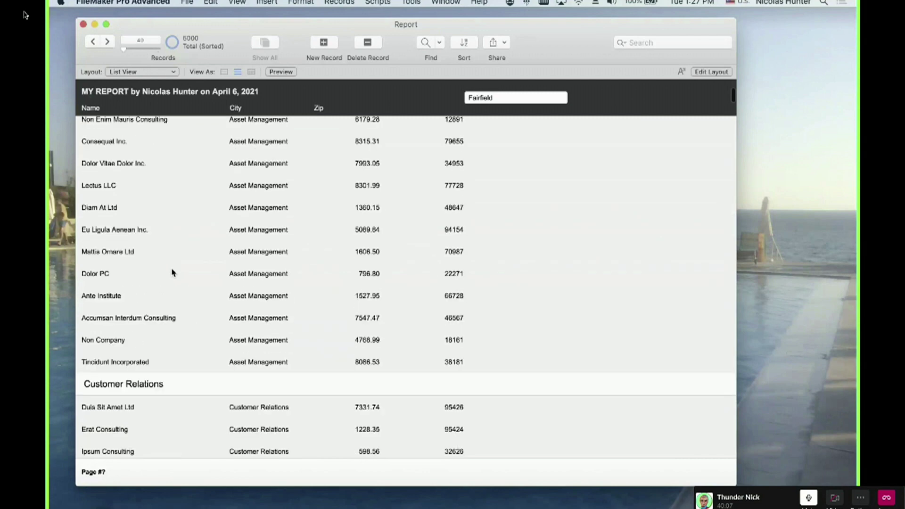
scroll(172, 273, down, 20)
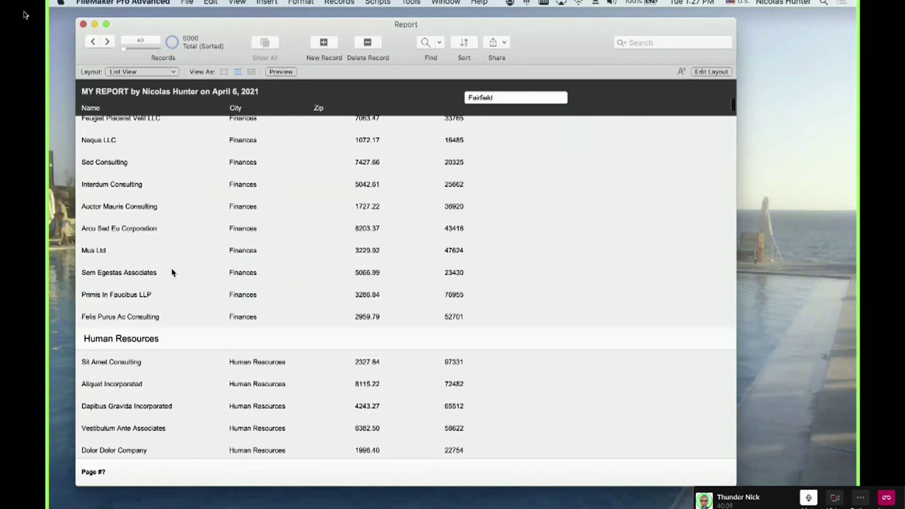
scroll(171, 273, down, 20)
scroll(171, 273, up, 2)
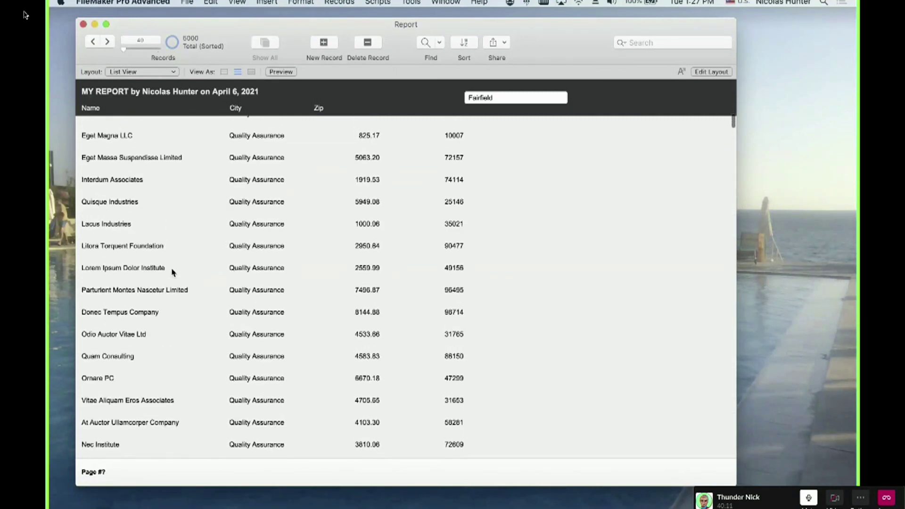
scroll(171, 273, down, 20)
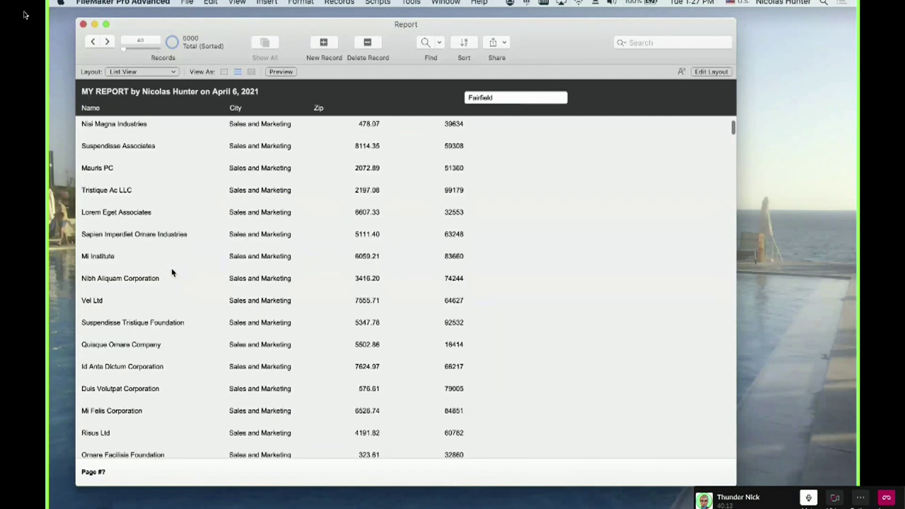
scroll(171, 273, down, 15)
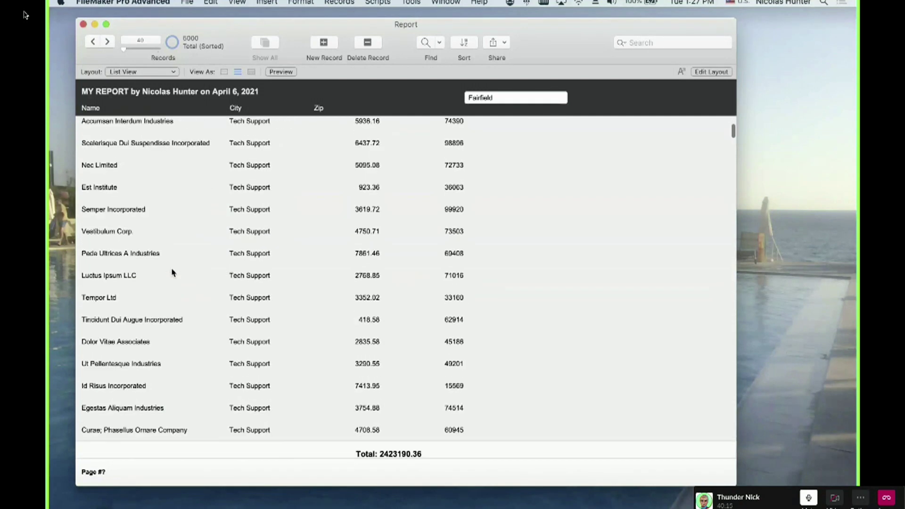
scroll(172, 273, down, 5)
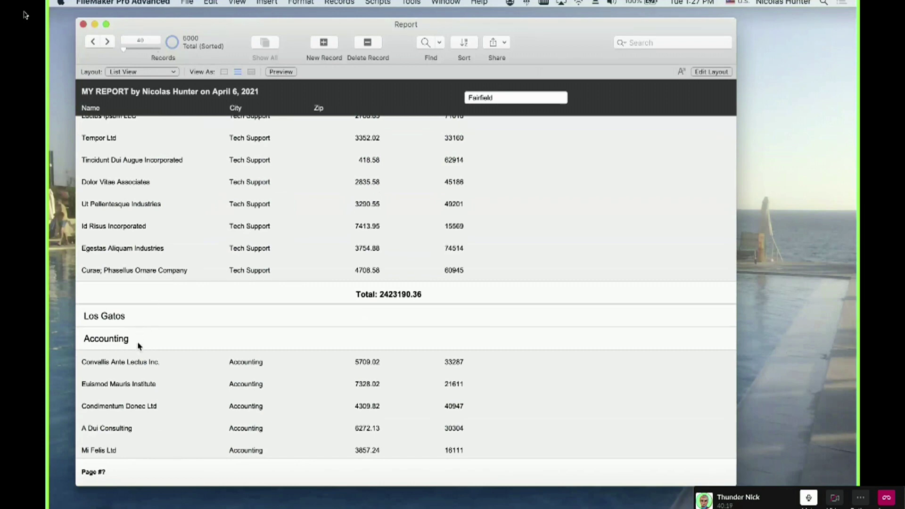
scroll(137, 341, down, 10)
scroll(138, 345, down, 20)
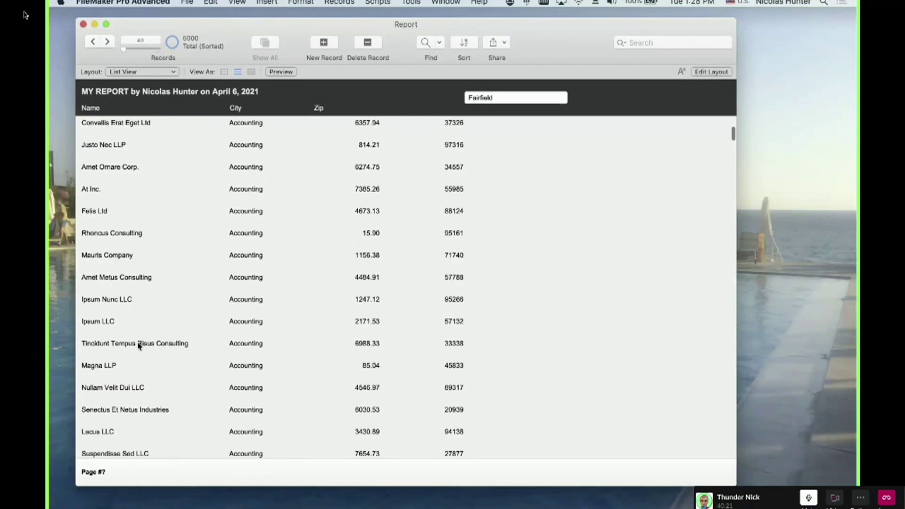
scroll(138, 346, down, 20)
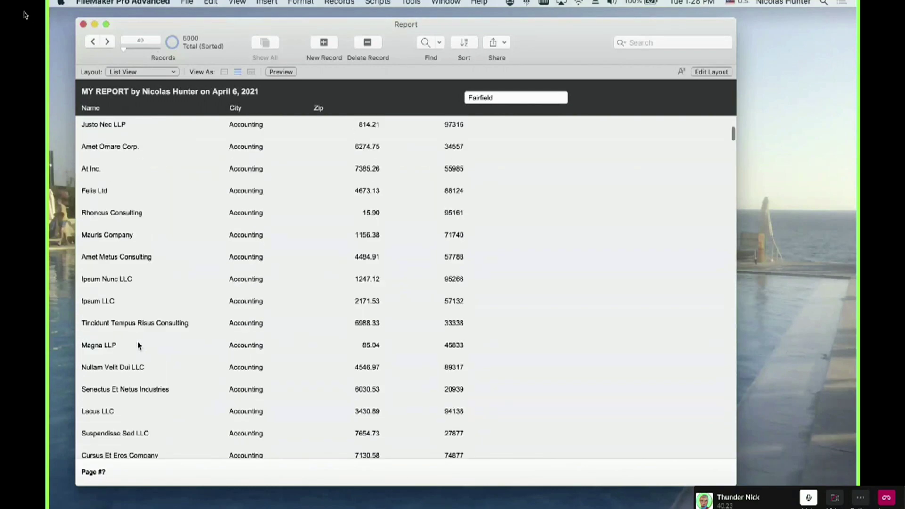
scroll(138, 346, up, 20)
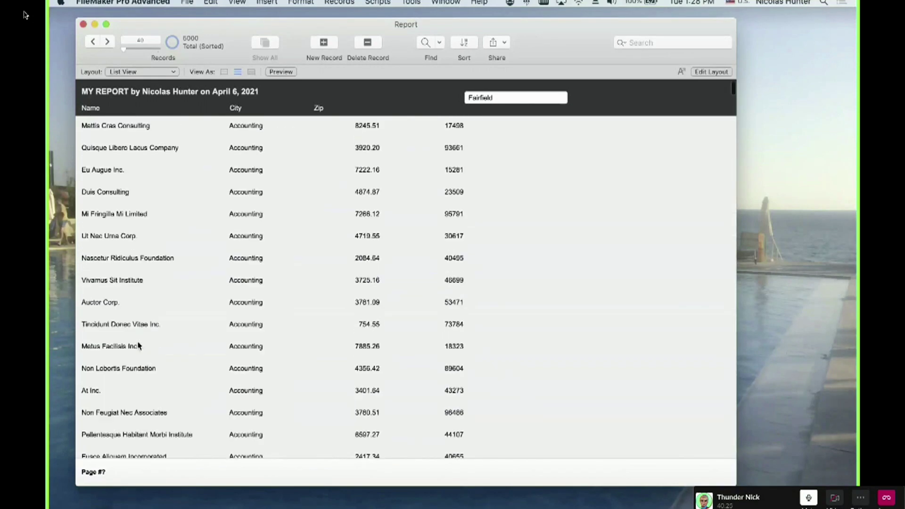
In Layout mode, create a sub-summary part when sorted by Department and place it below the records it summarizes.
key(super+l)
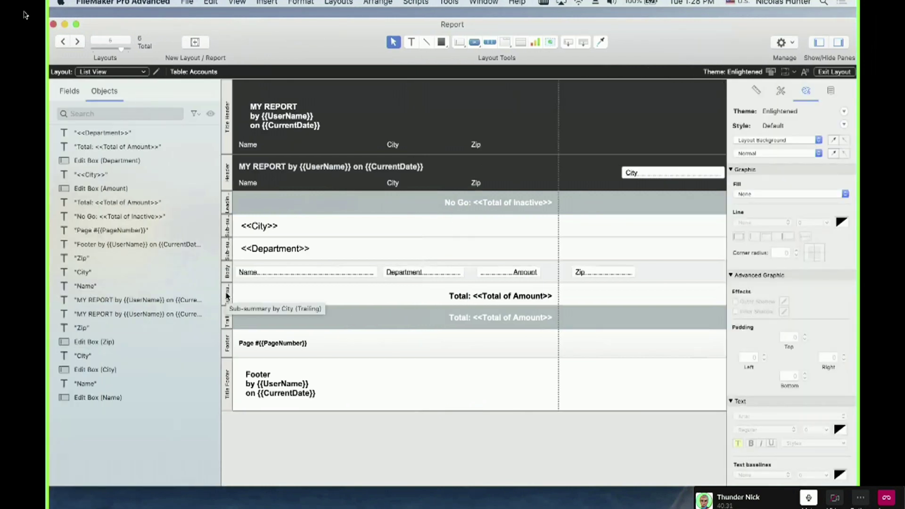
click(488, 302)
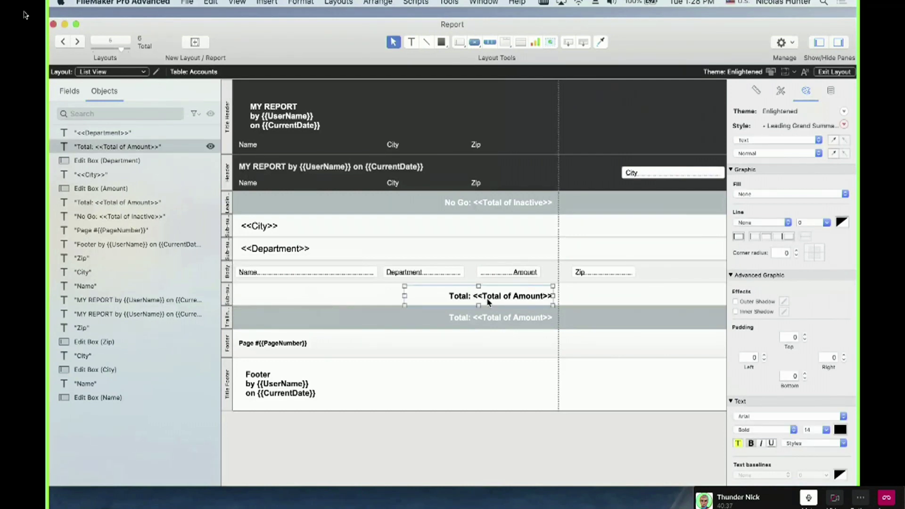
click(386, 3)
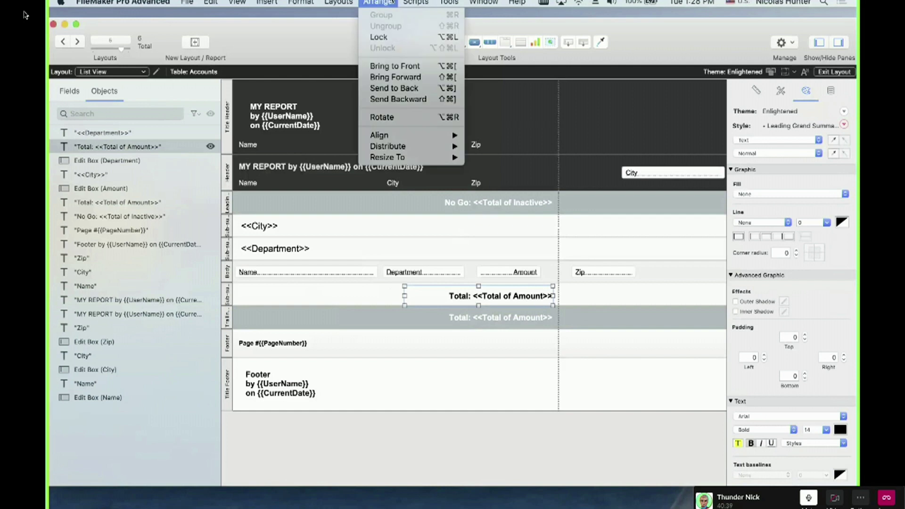
click(356, 93)
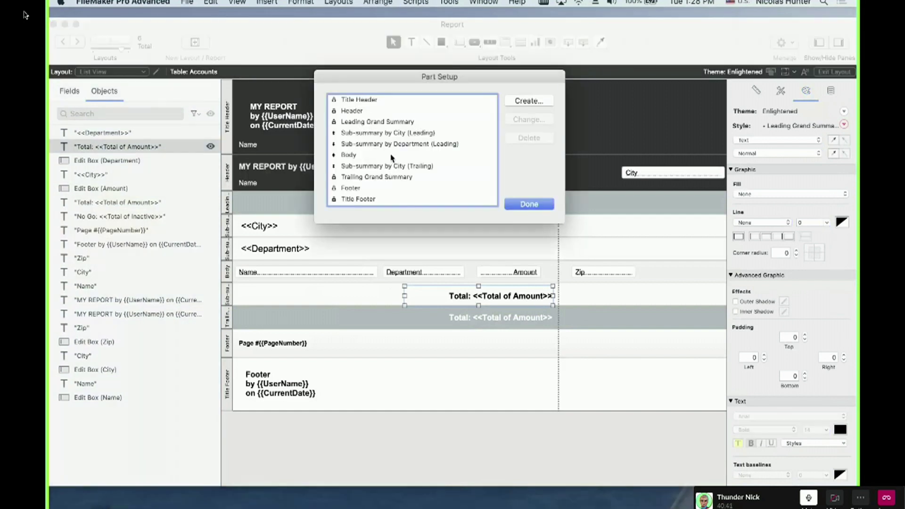
click(525, 101)
click(351, 242)
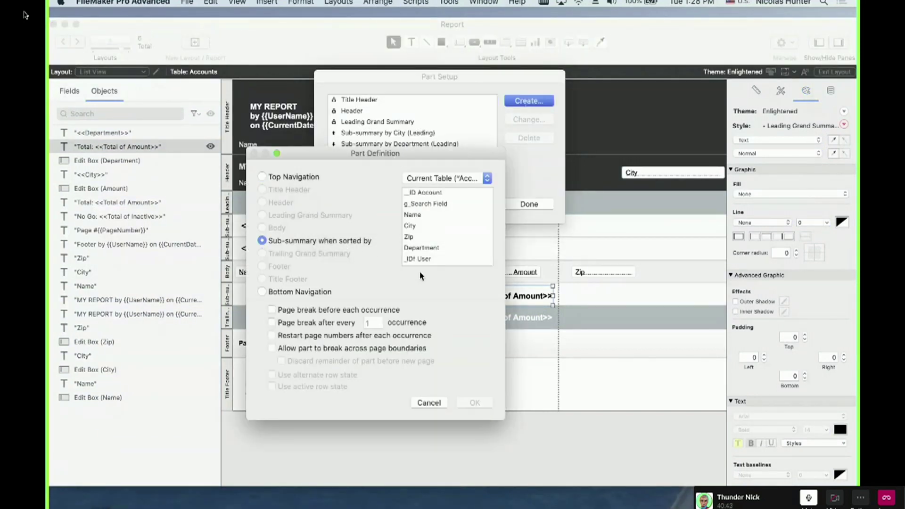
click(432, 248)
click(475, 403)
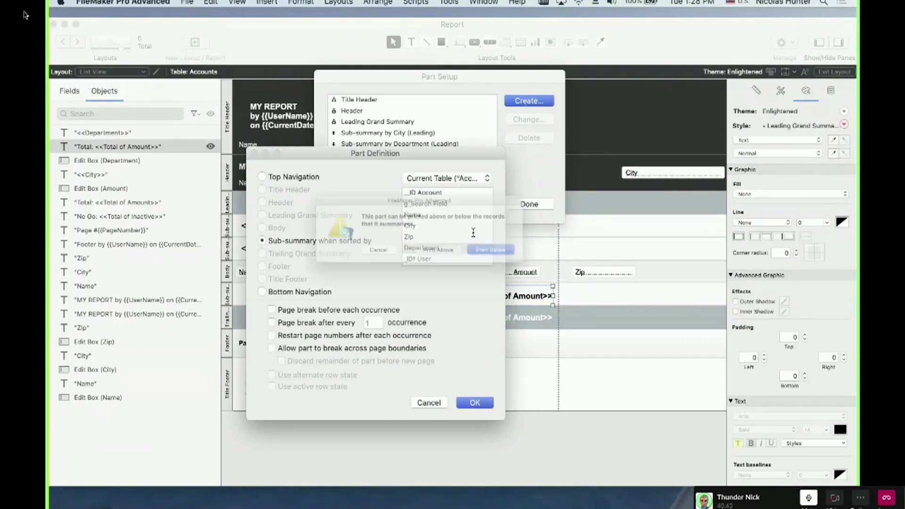
click(503, 261)
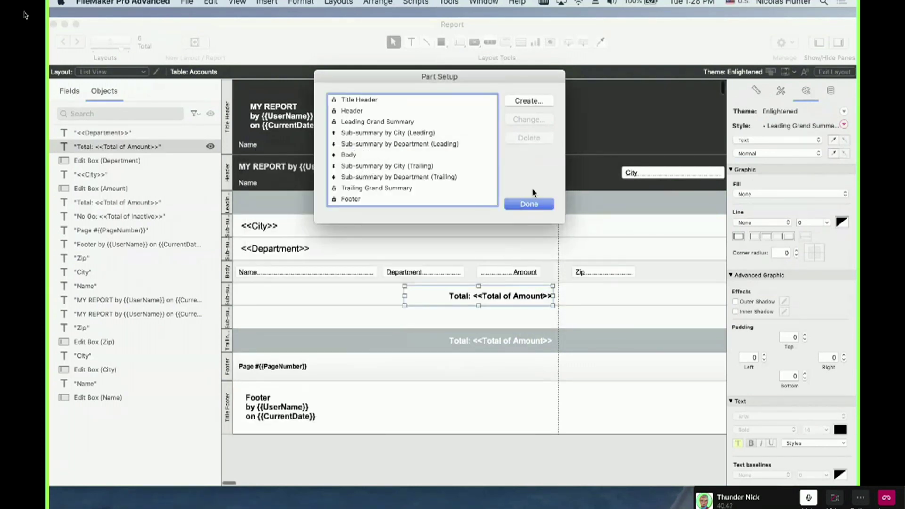
click(528, 204)
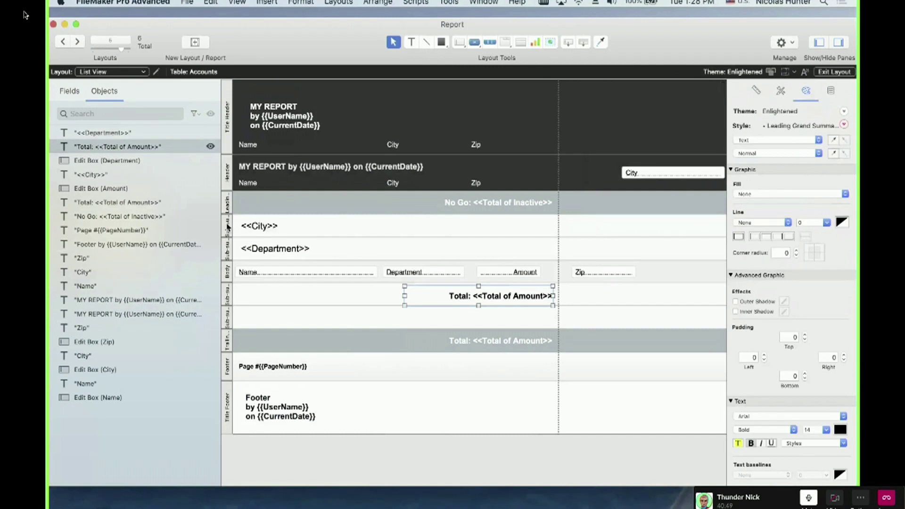
Show the full part labels beside the layout and compare the leading and trailing City and Department sub-summary parts.
click(227, 227)
super+click(226, 226)
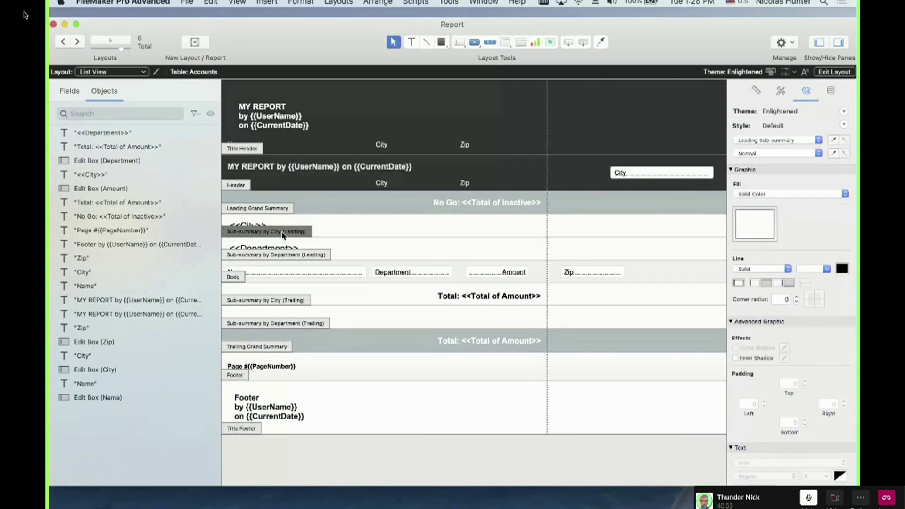
click(234, 300)
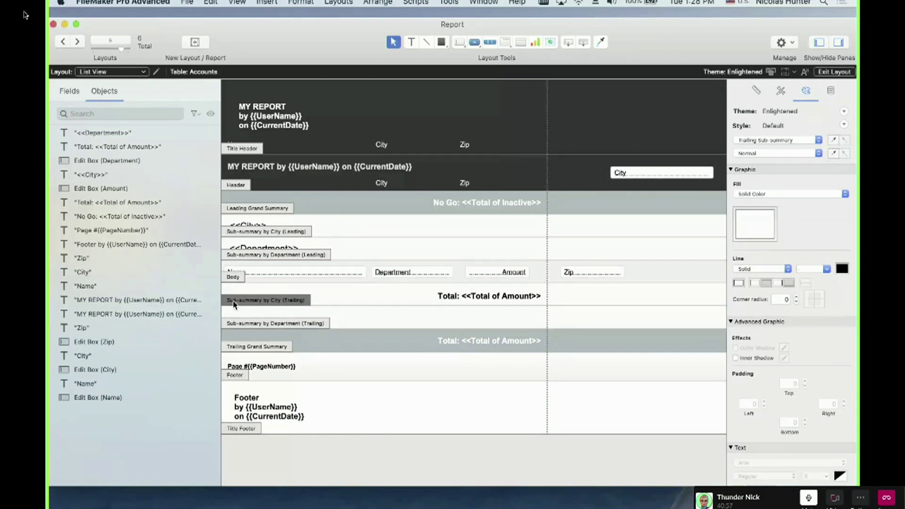
click(240, 255)
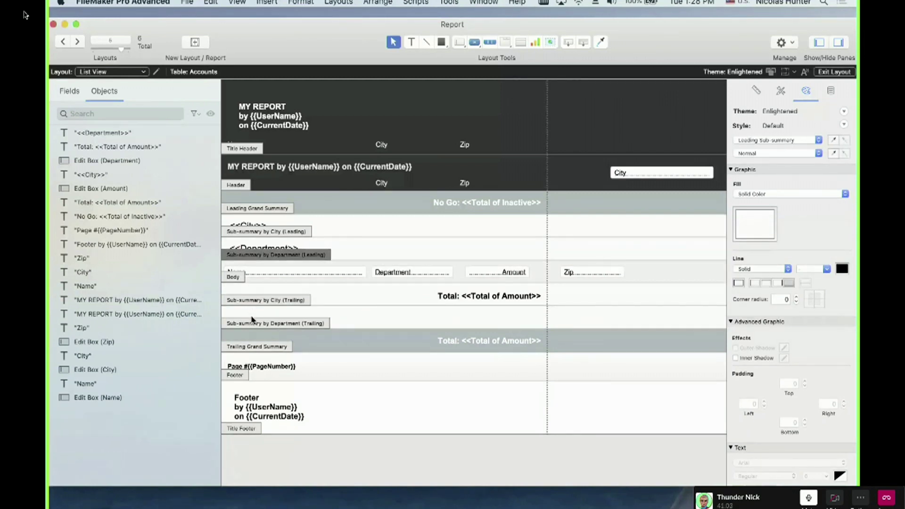
click(285, 324)
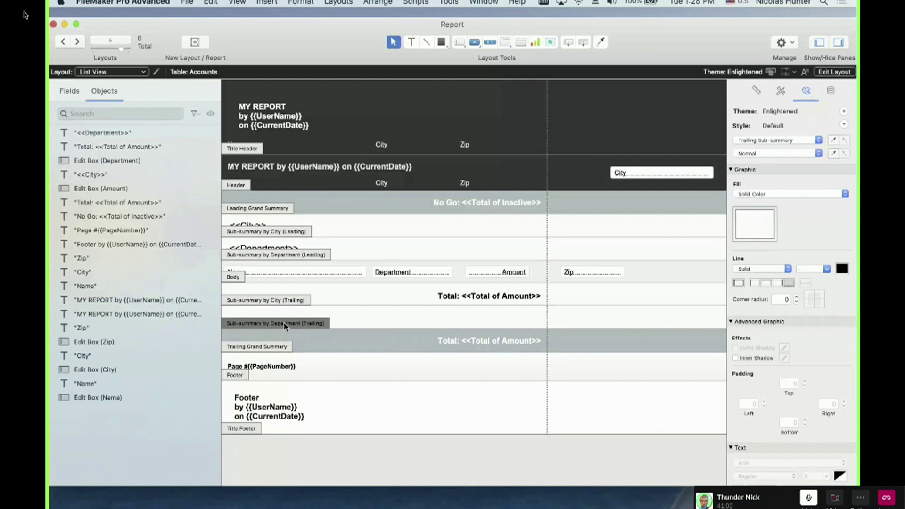
Duplicate the trailing City sub-summary's Total: <<Total of Amount>> text into the trailing Department sub-summary and select all three trailing totals.
click(479, 298)
drag(505, 297, 503, 325)
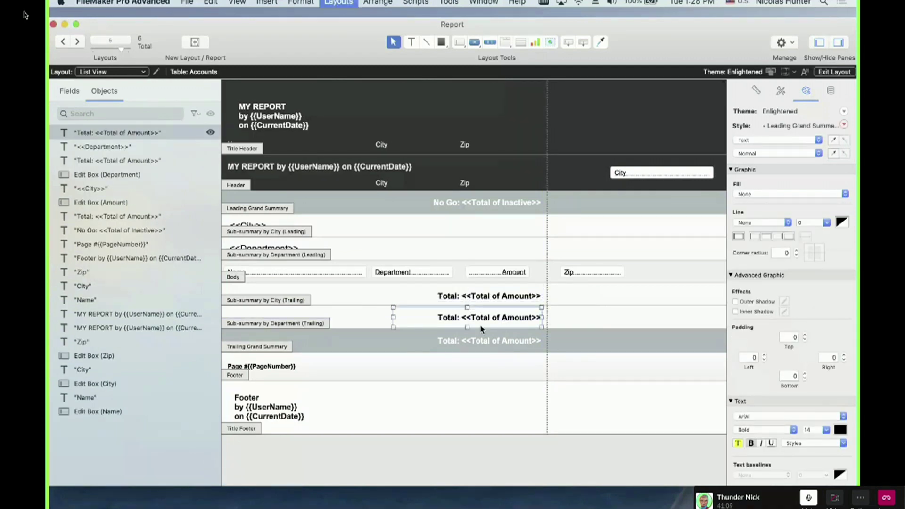
shift+click(483, 296)
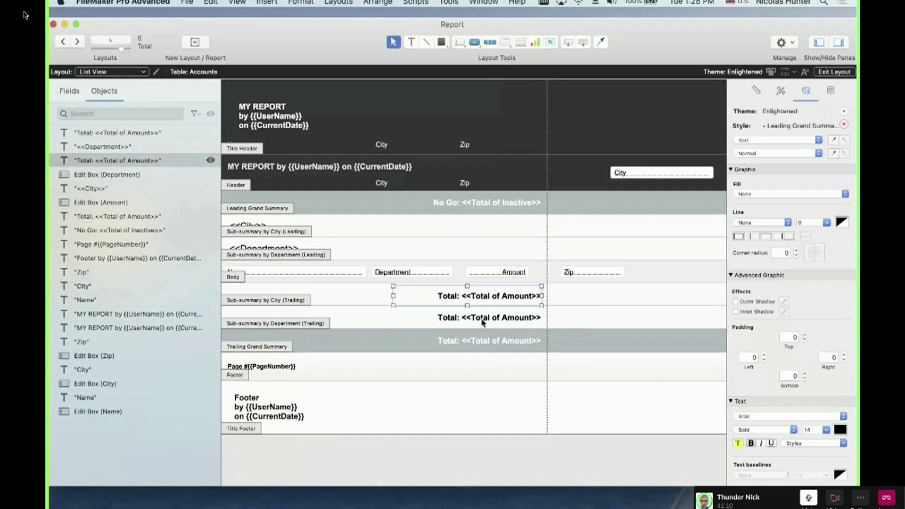
shift+click(478, 348)
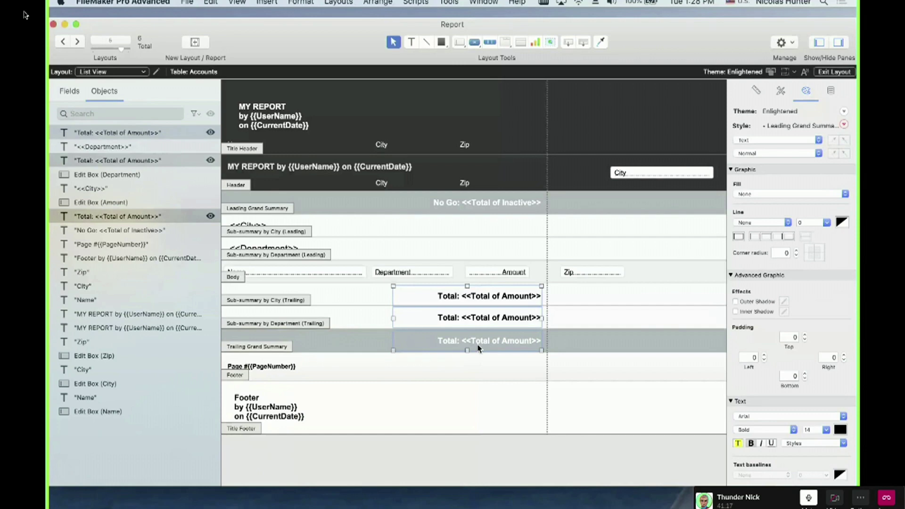
Examine the Fairfield groups in Browse mode, checking the Amount totals beneath the Accounting and Advertising departments.
key(super+b)
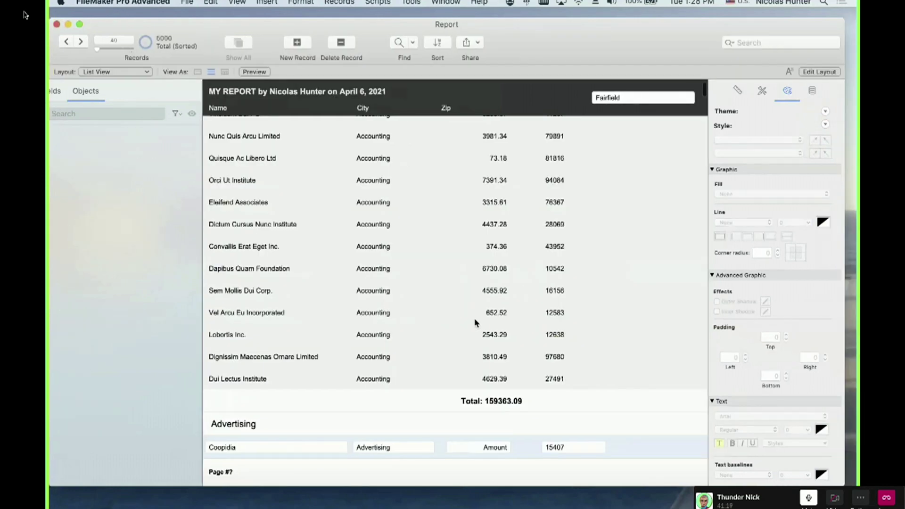
scroll(417, 304, up, 15)
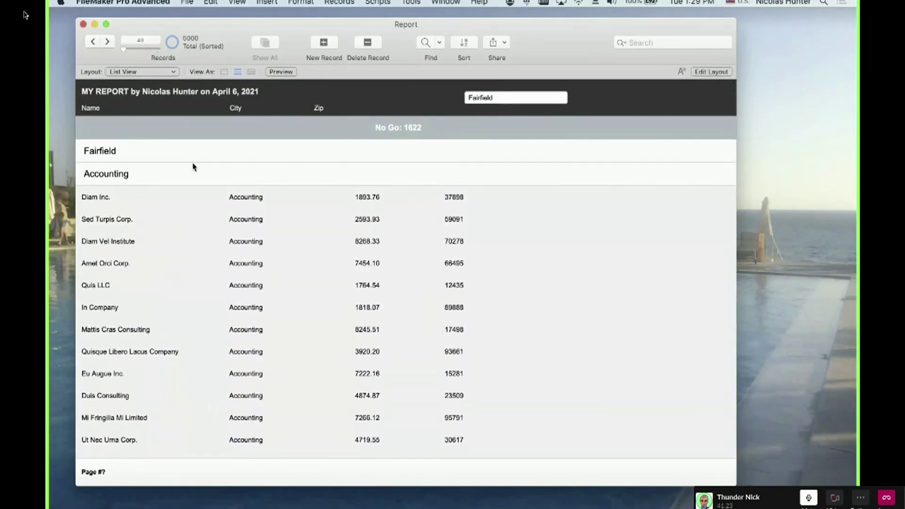
click(140, 157)
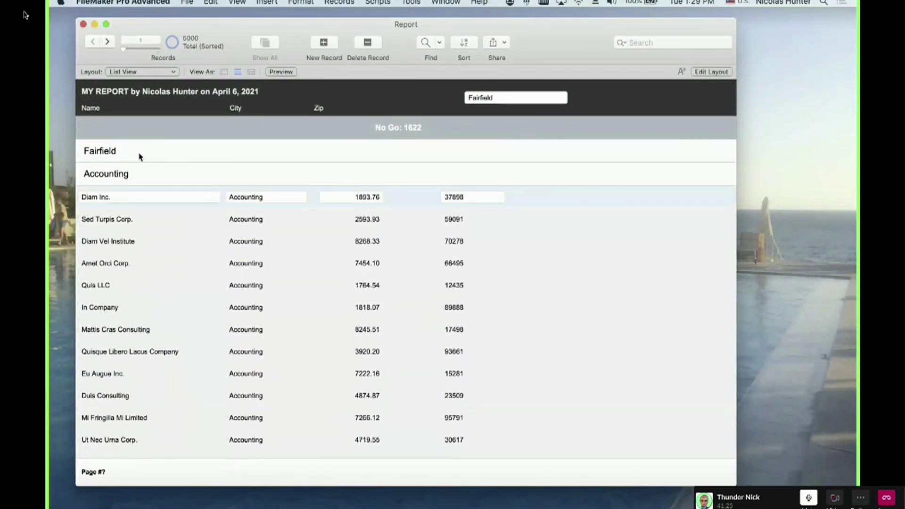
scroll(210, 359, down, 1)
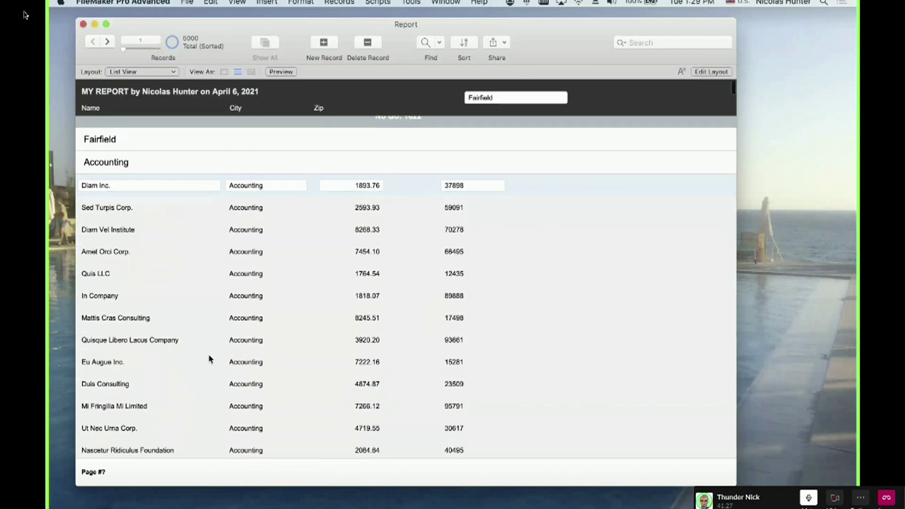
scroll(210, 359, up, 1)
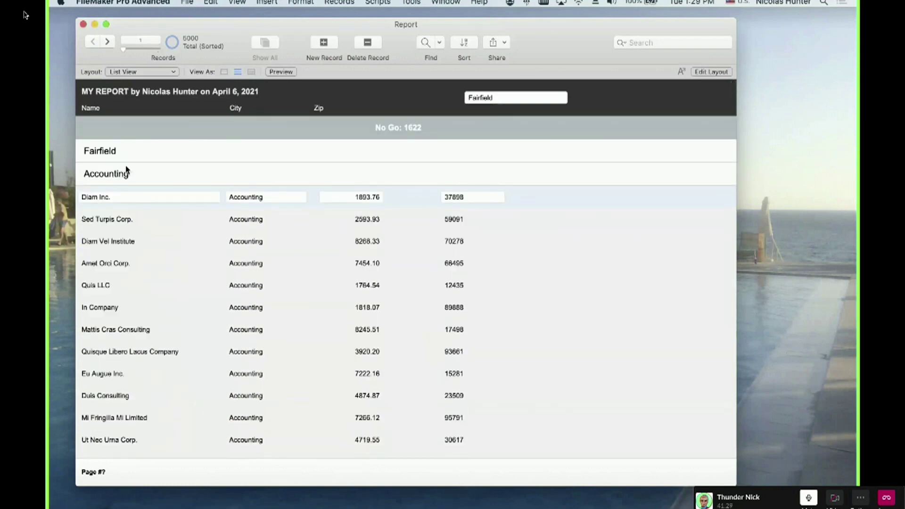
scroll(303, 315, down, 15)
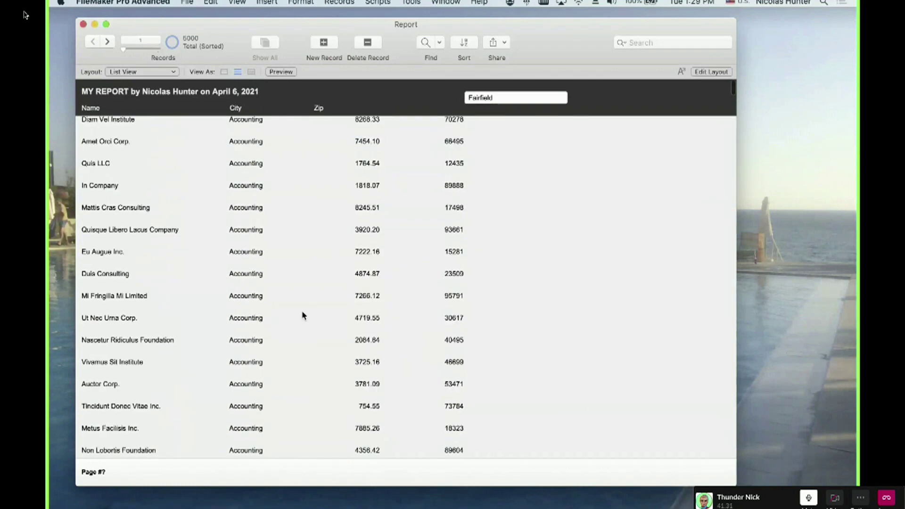
scroll(303, 315, down, 10)
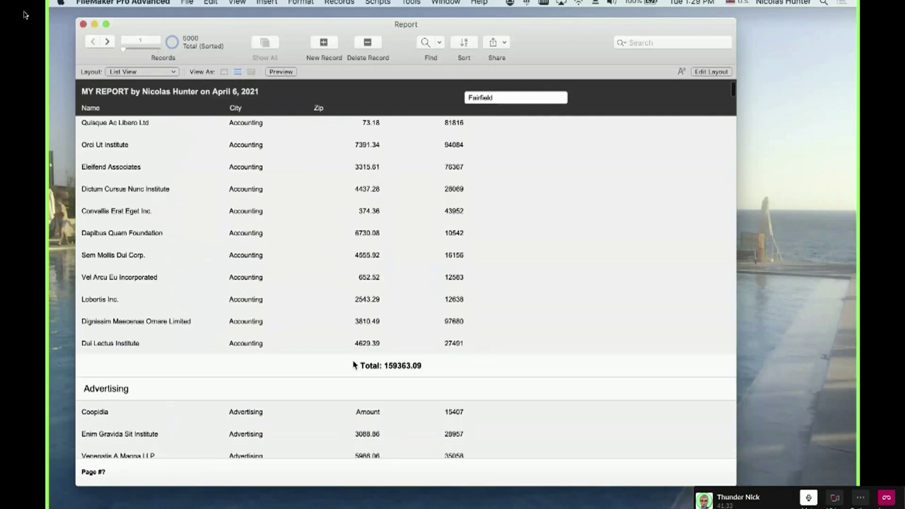
scroll(394, 371, down, 12)
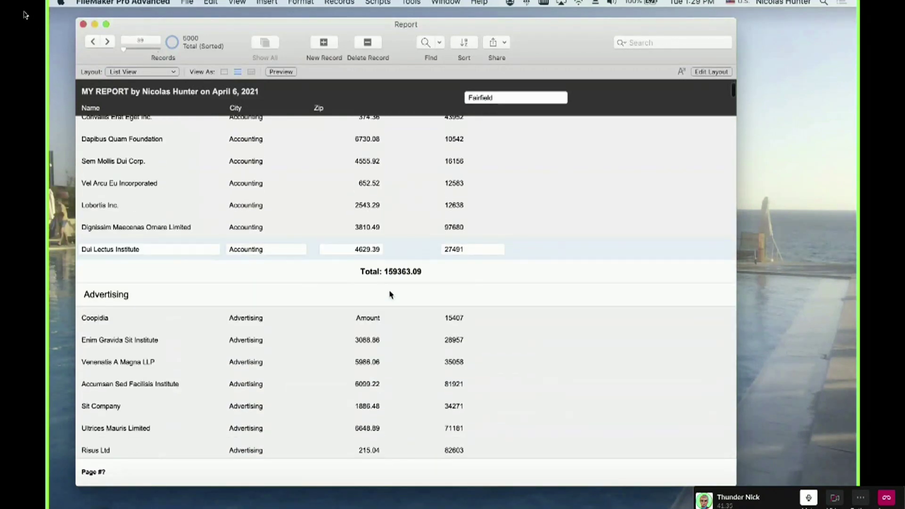
scroll(391, 294, down, 8)
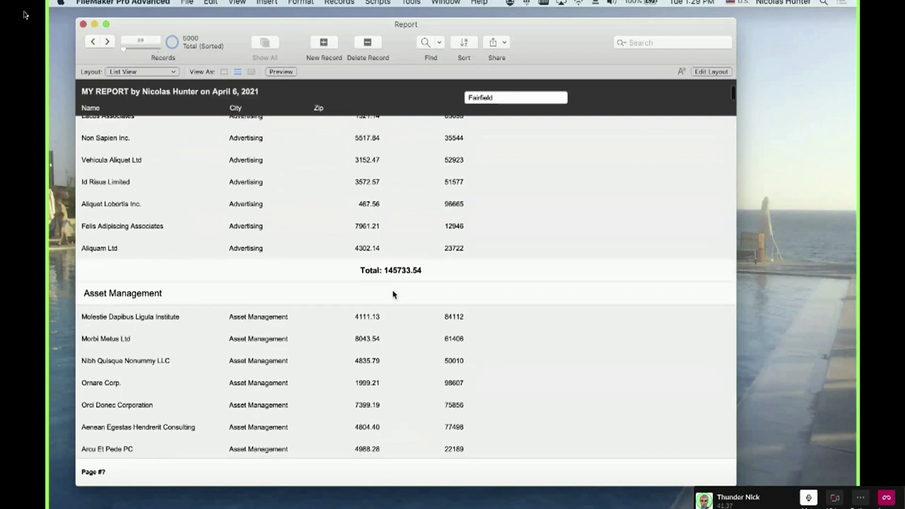
click(404, 277)
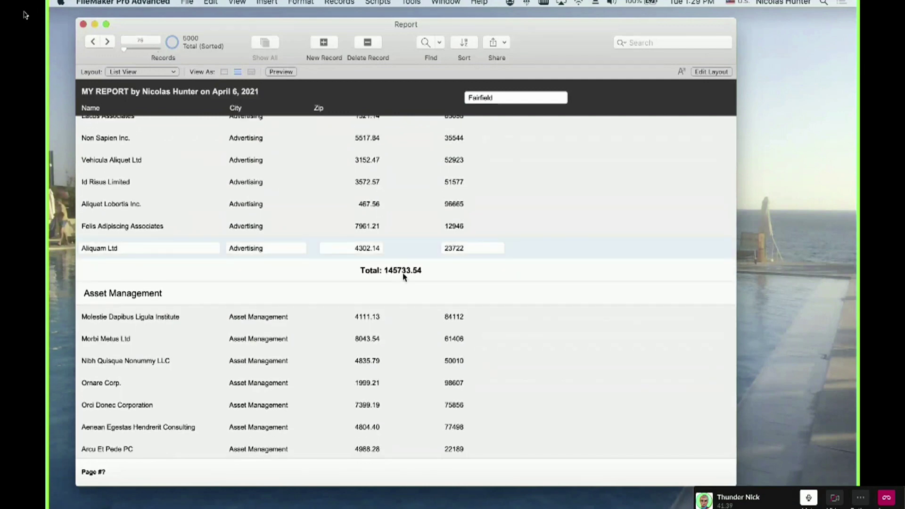
Examine the remaining Fairfield department groups in Browse mode, from Asset Management through Tech Support, checking the Amount total beneath each one.
scroll(404, 277, down, 15)
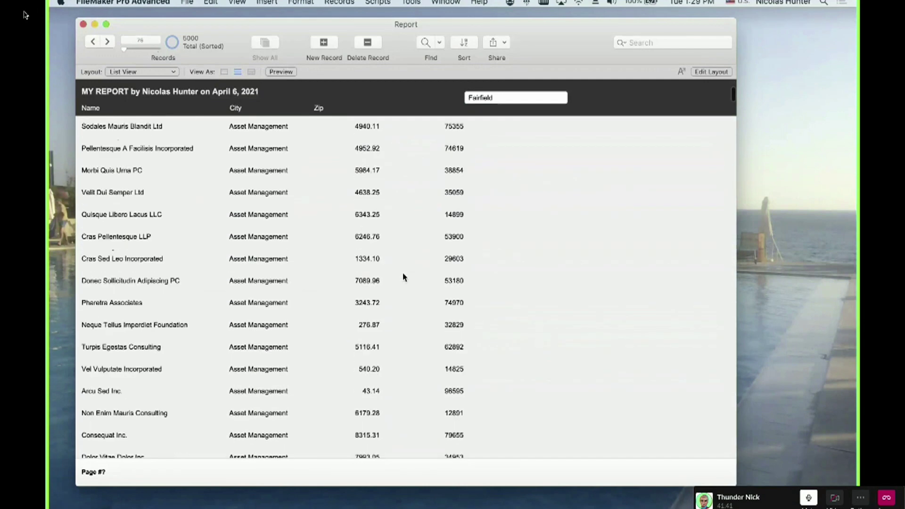
scroll(404, 277, down, 6)
click(398, 275)
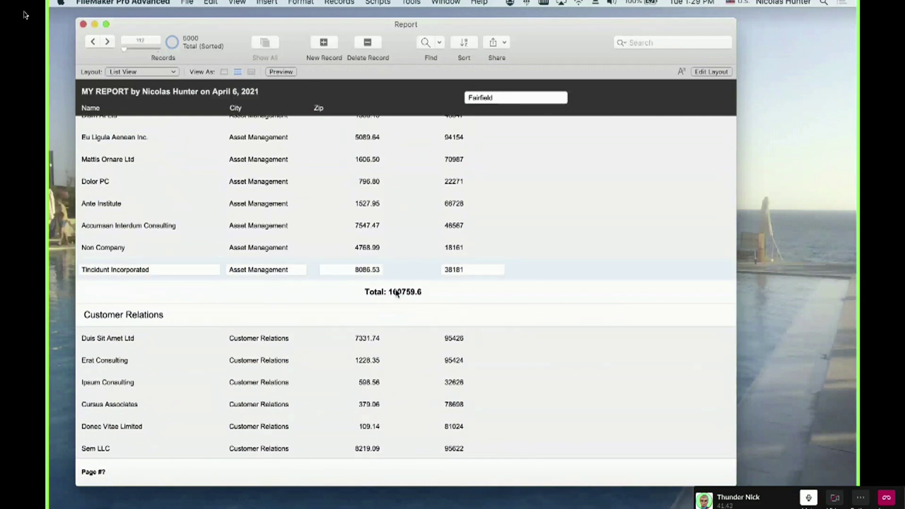
scroll(396, 293, down, 15)
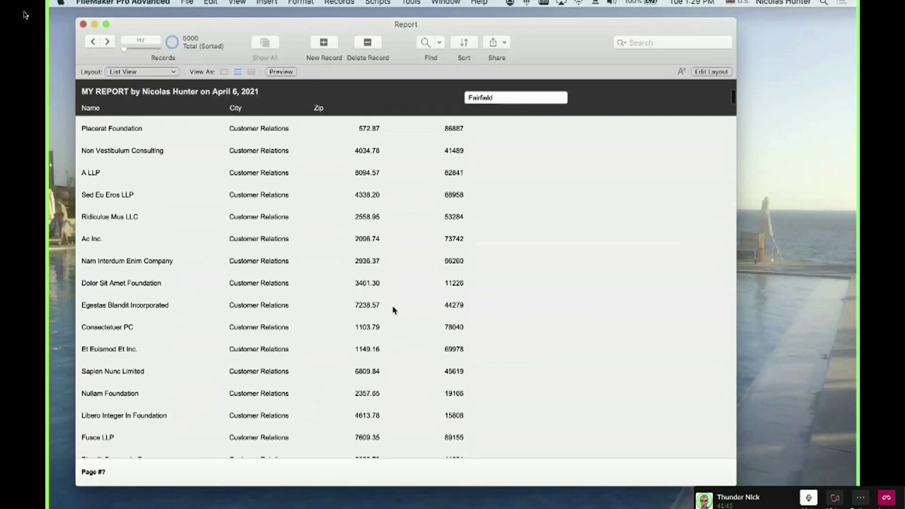
scroll(394, 309, down, 8)
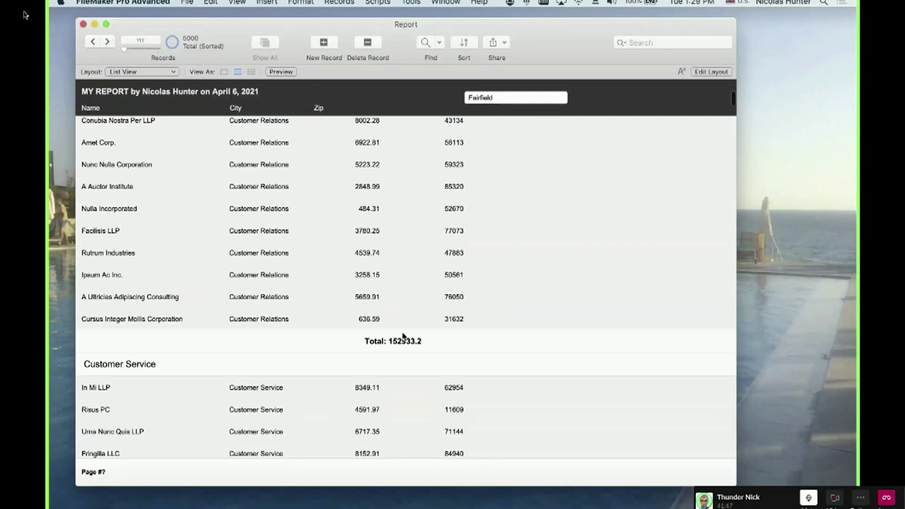
scroll(404, 338, down, 13)
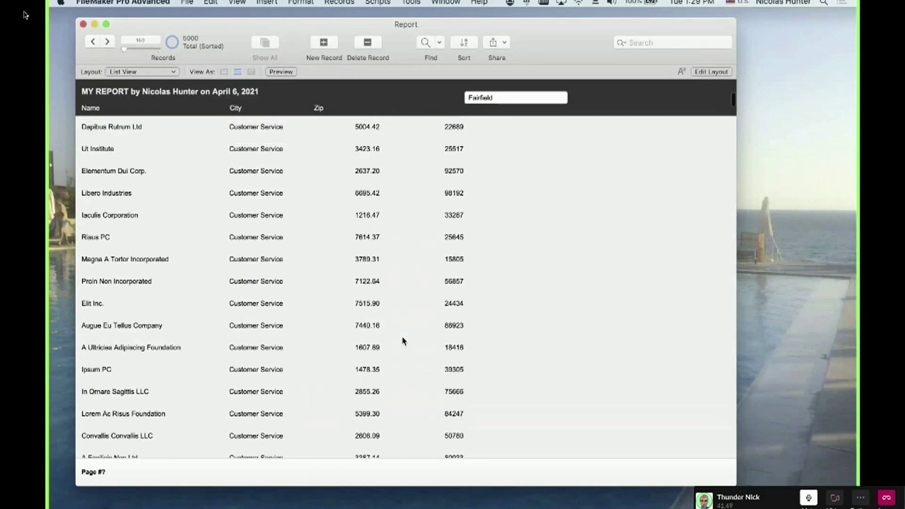
scroll(403, 340, down, 20)
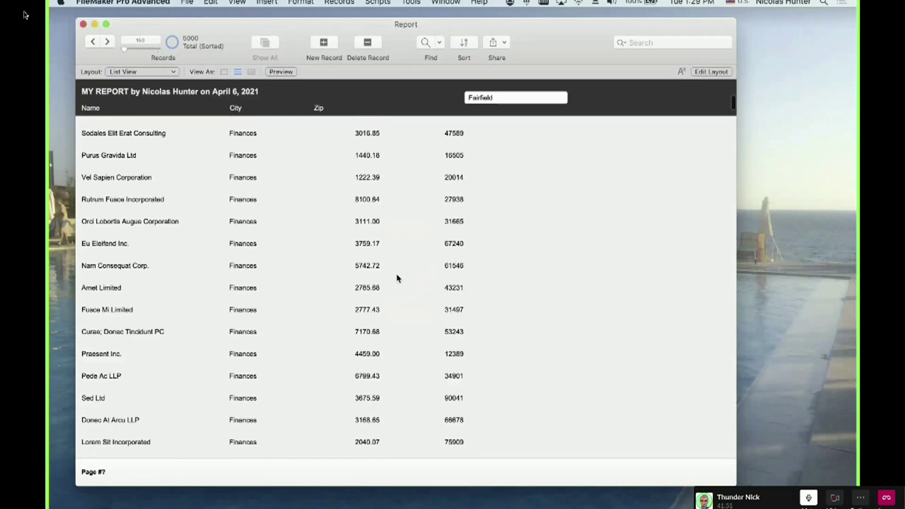
scroll(396, 279, down, 20)
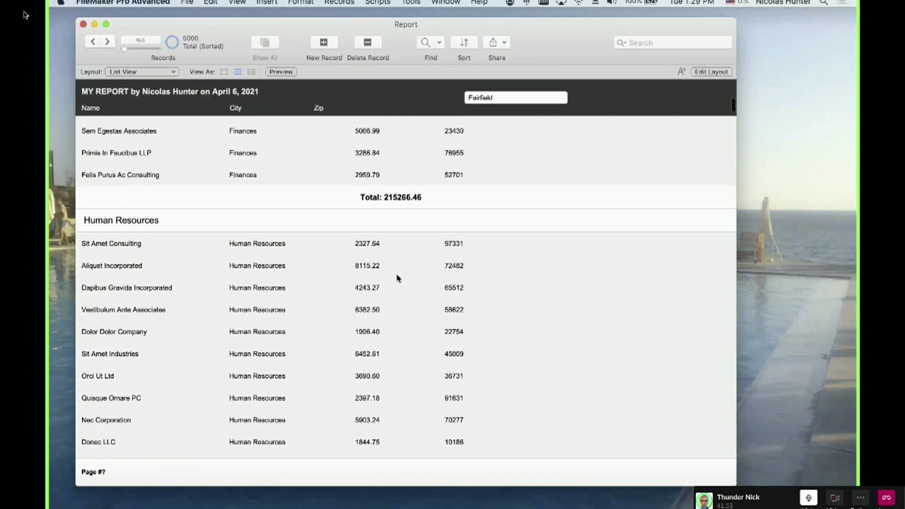
scroll(397, 278, down, 20)
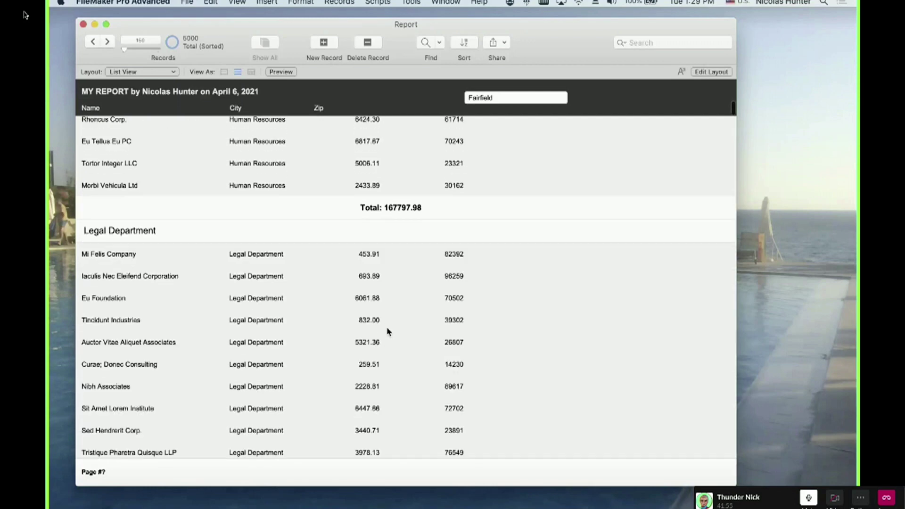
scroll(388, 332, down, 20)
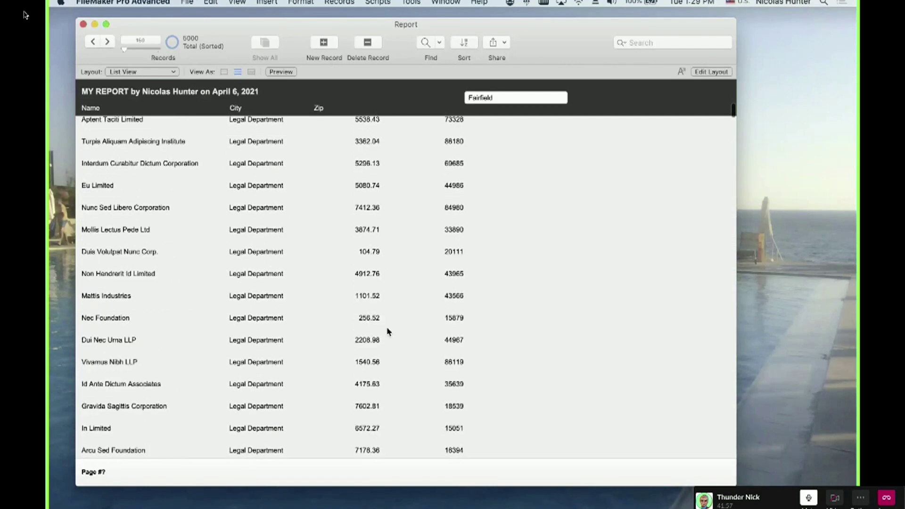
scroll(387, 332, down, 20)
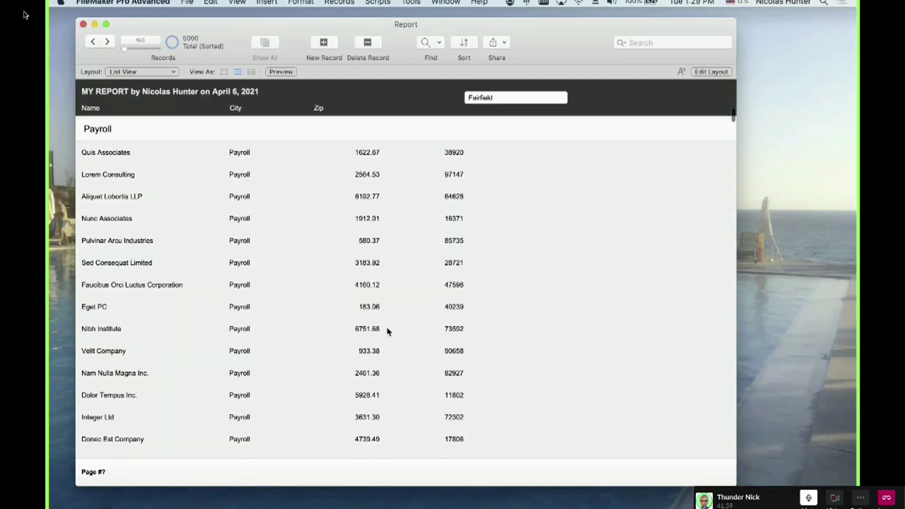
scroll(388, 332, down, 20)
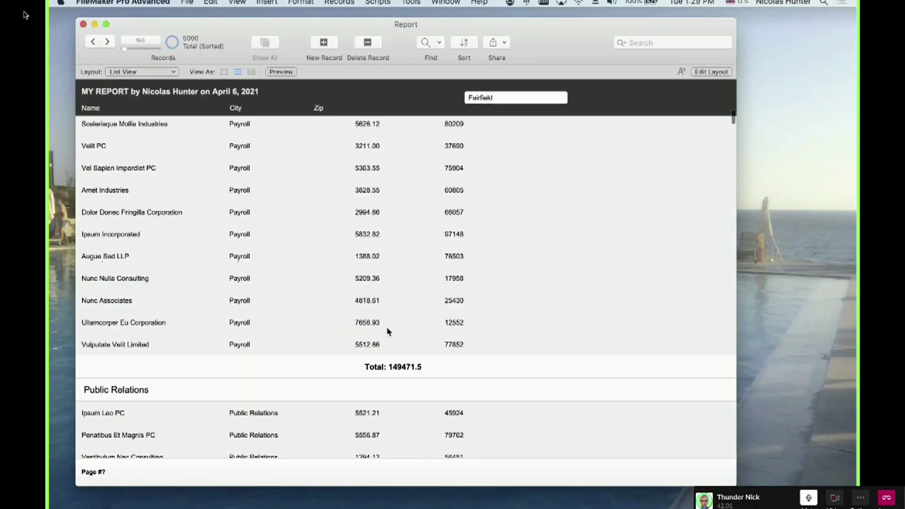
scroll(388, 332, down, 20)
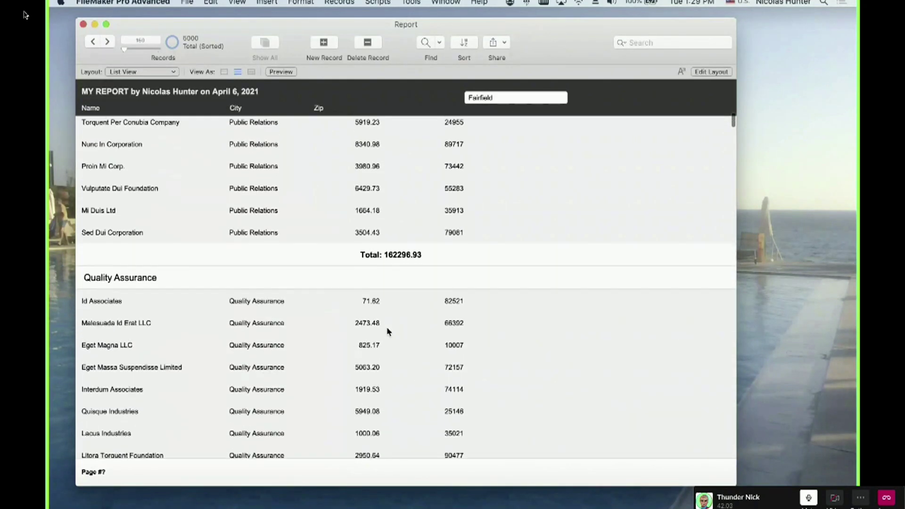
scroll(388, 332, down, 20)
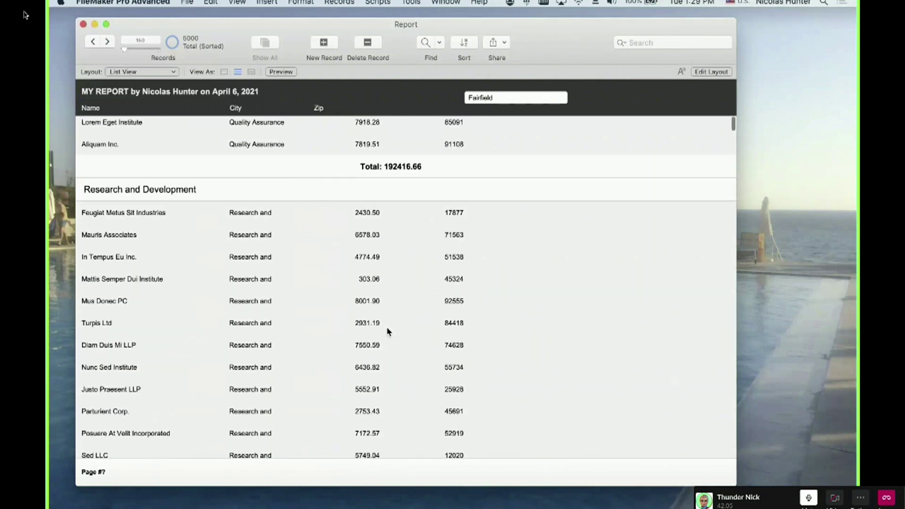
scroll(387, 332, down, 20)
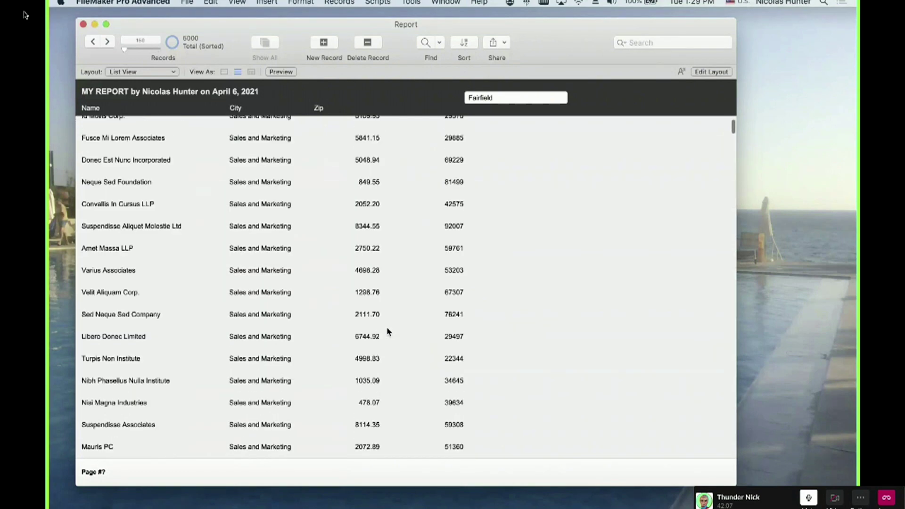
scroll(387, 332, down, 20)
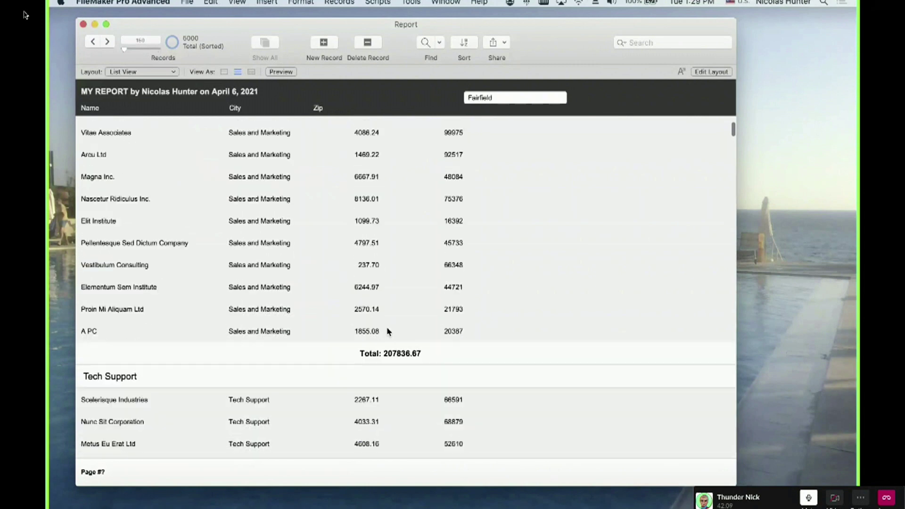
scroll(387, 332, down, 20)
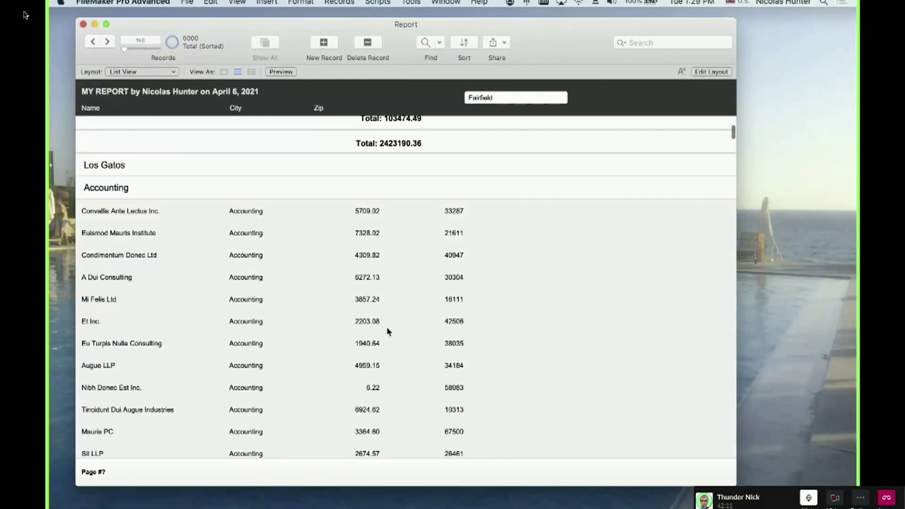
Compare the Tech Support total with the Fairfield city total beneath it, and select the first Accounting record under Los Gatos.
scroll(387, 332, up, 10)
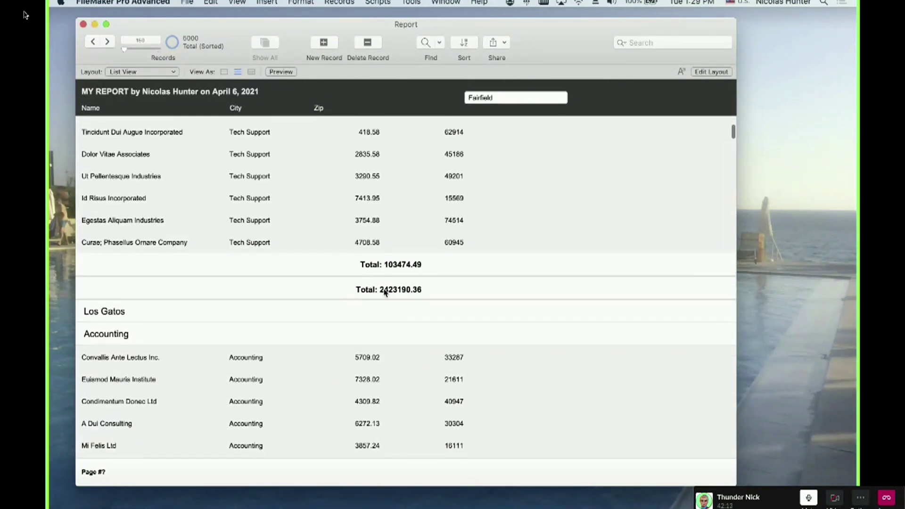
scroll(384, 272, up, 20)
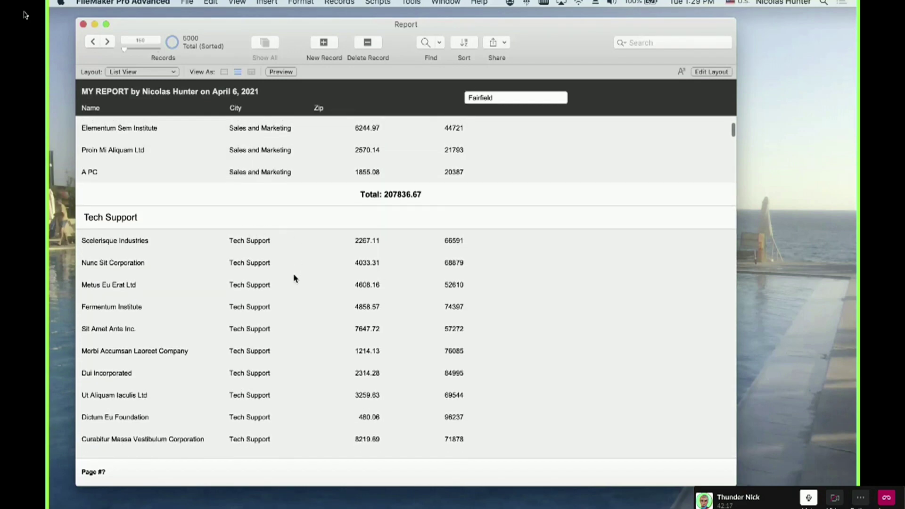
scroll(293, 278, down, 20)
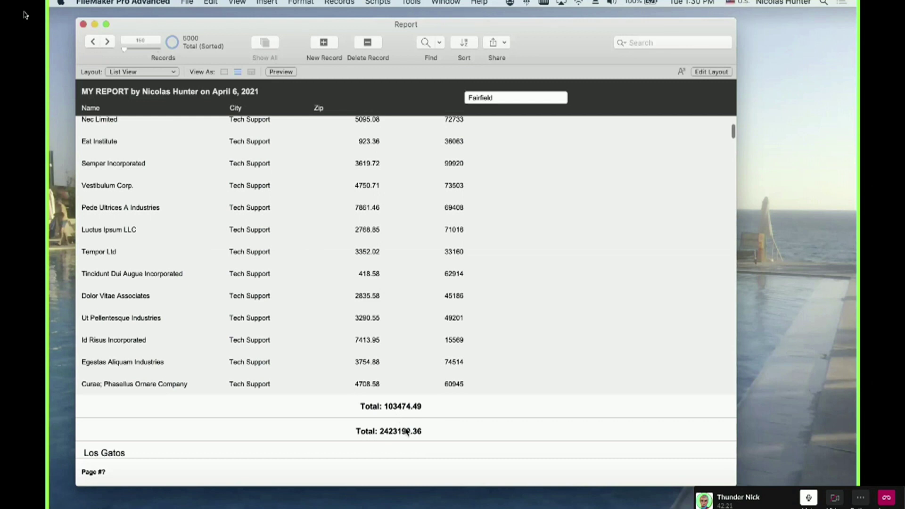
scroll(406, 432, down, 3)
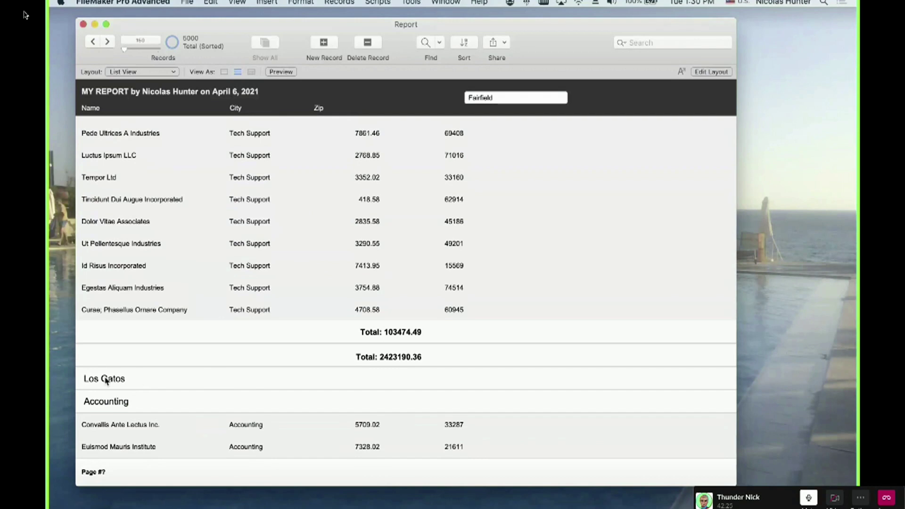
click(105, 402)
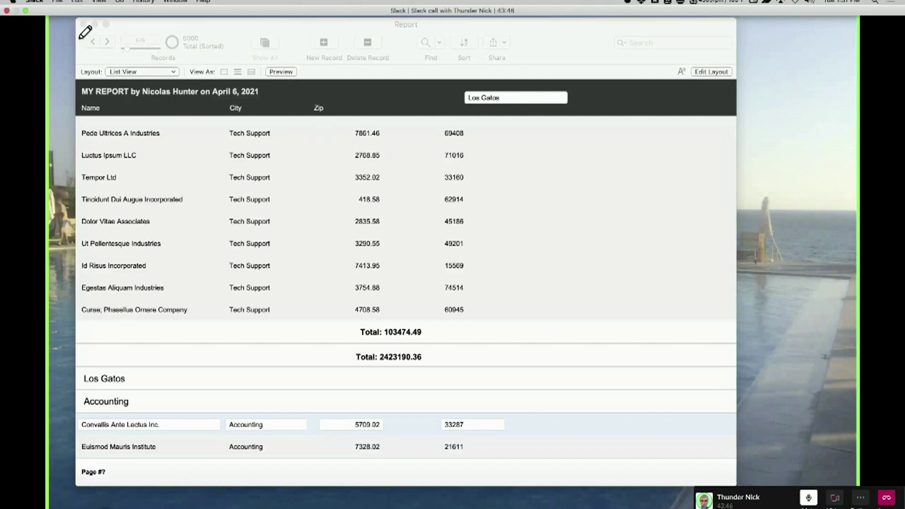
Shrink the Slack call window so that it covers only part of the screen.
click(13, 1)
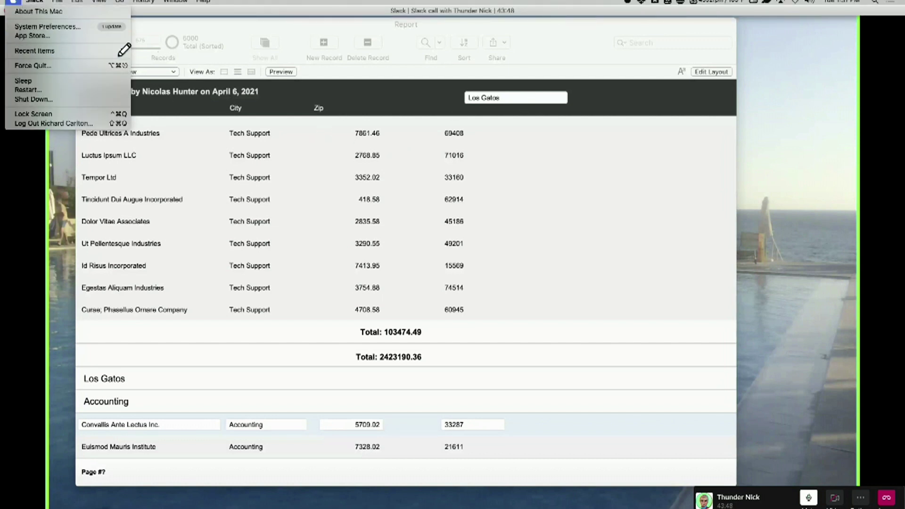
click(132, 51)
click(25, 11)
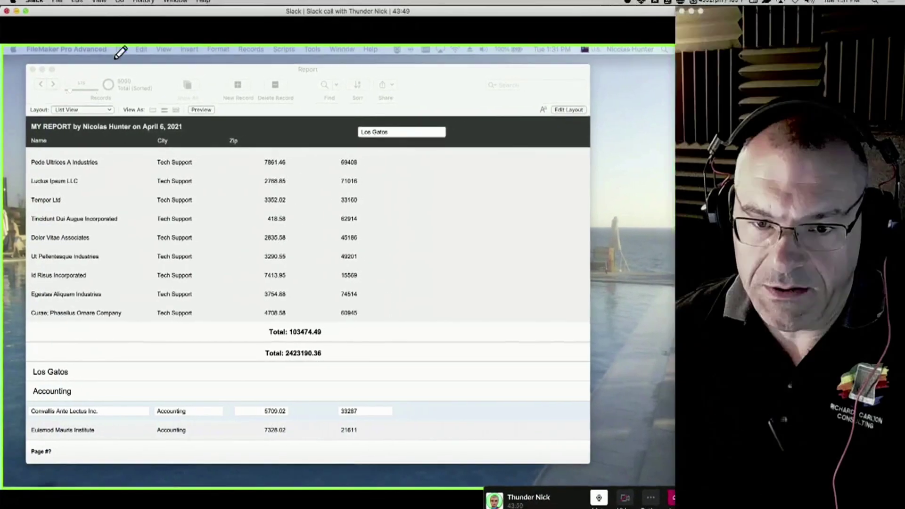
Capture a screenshot of the whole screen and switch to the local FileMaker Pro, opening its file commands.
mouse_move(2, 110)
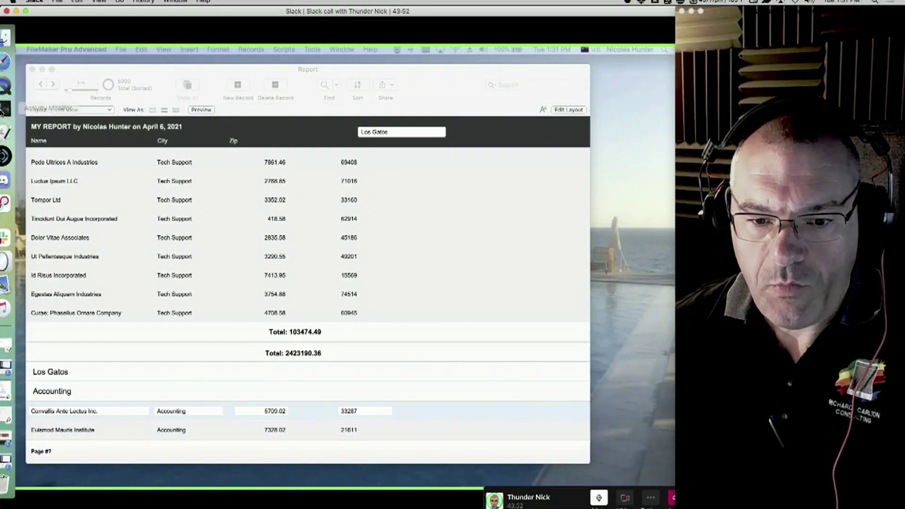
key(super+shift+3)
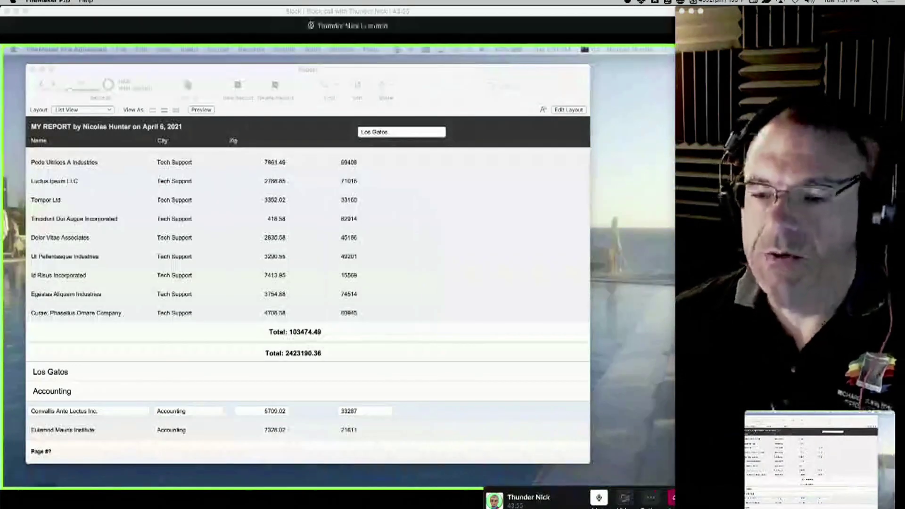
click(84, 1)
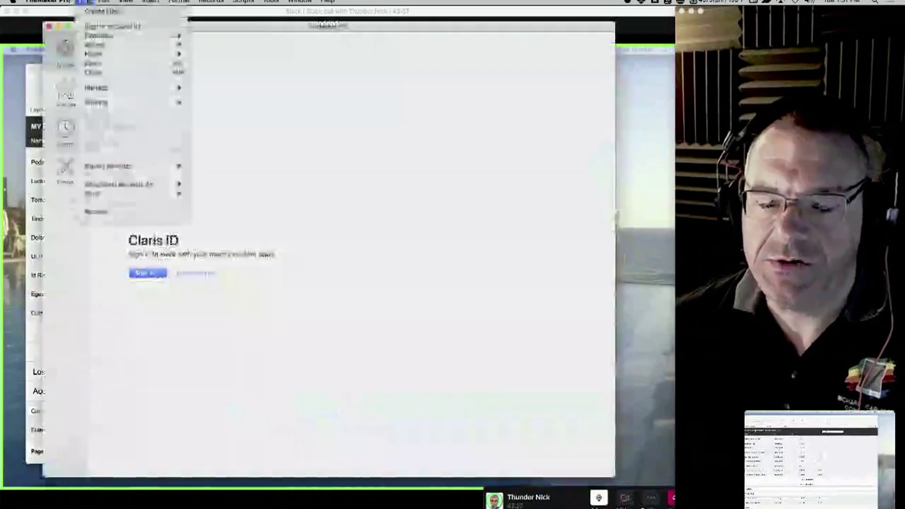
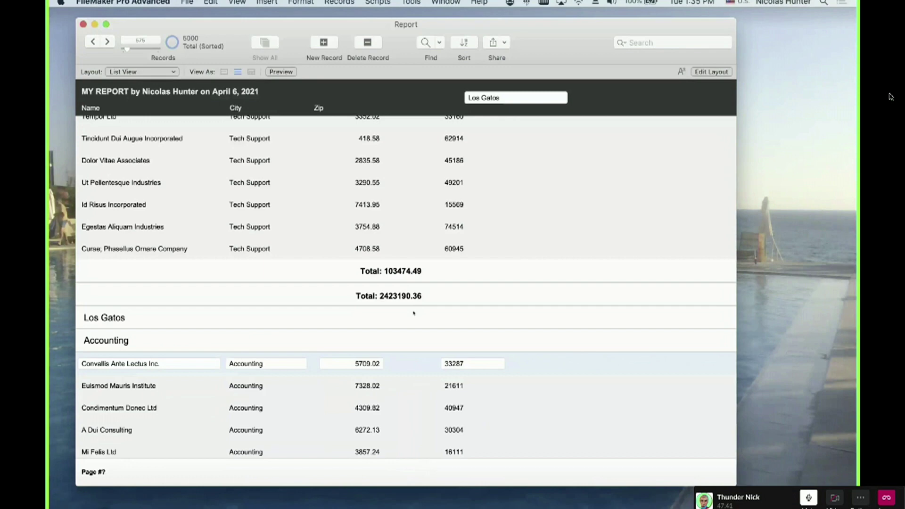
Compare the trailing City and Department sub-summary parts in Layout mode with the Tech Support and Sales and Marketing totals in Browse mode.
key(super+l)
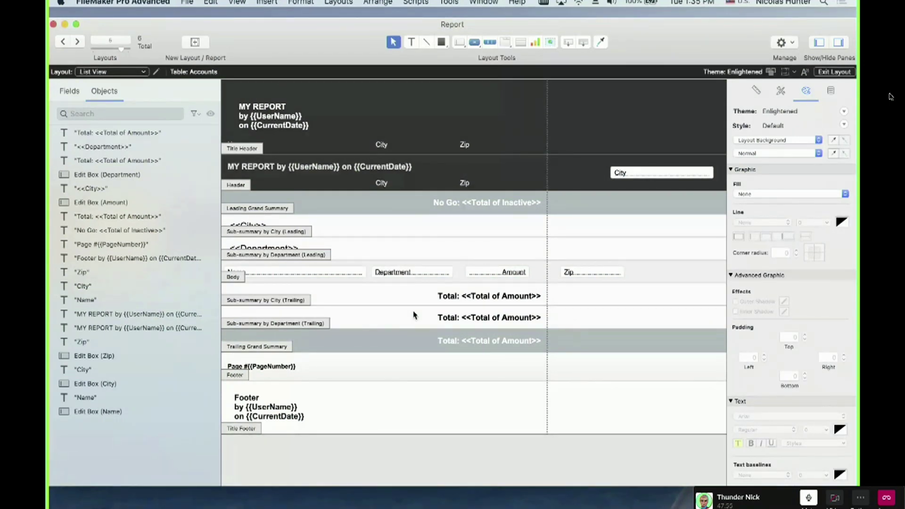
key(super+b)
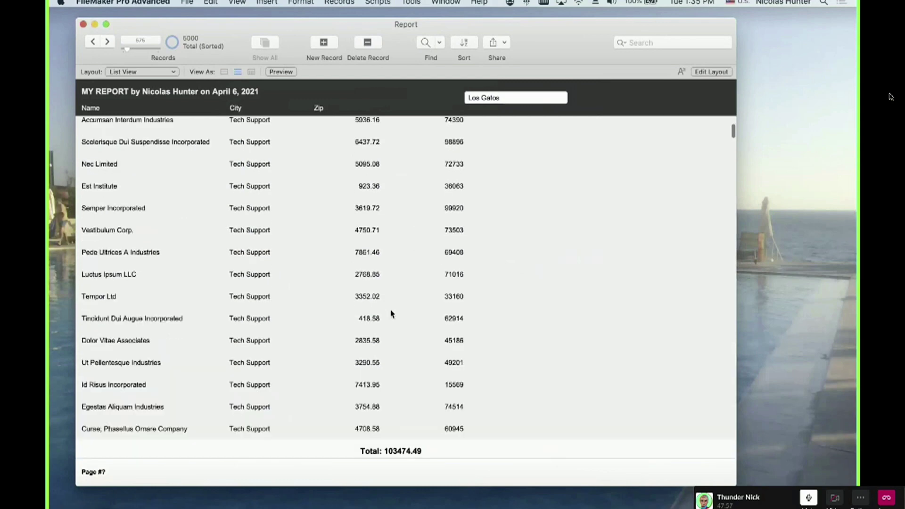
scroll(391, 313, up, 15)
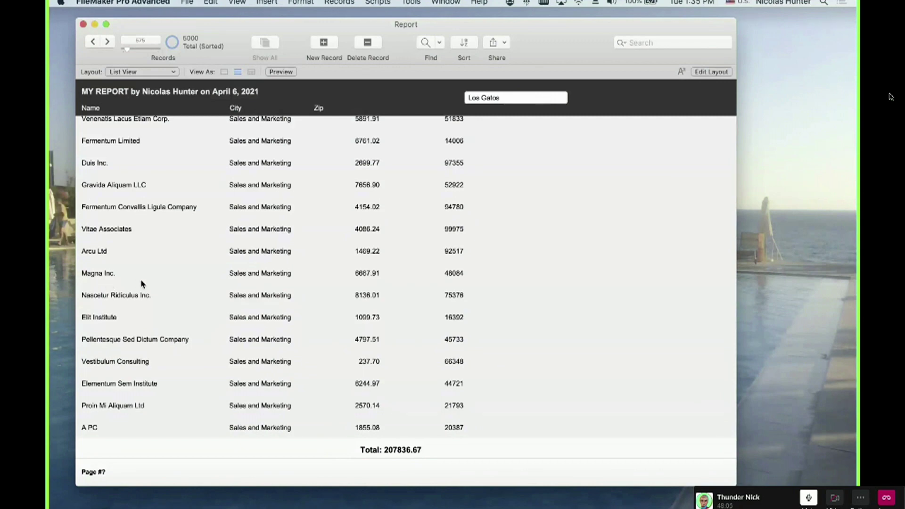
Review the city and department groups with their totals throughout the sorted List View report.
scroll(141, 284, down, 20)
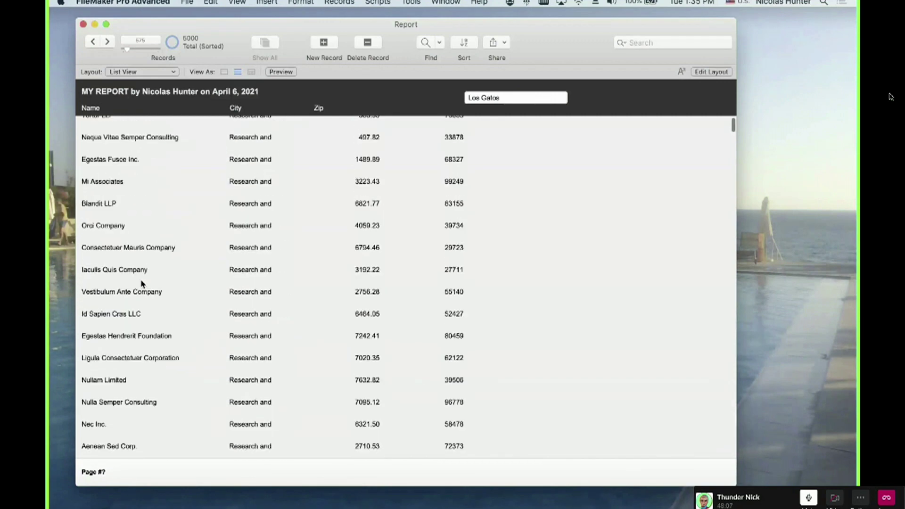
scroll(141, 284, down, 20)
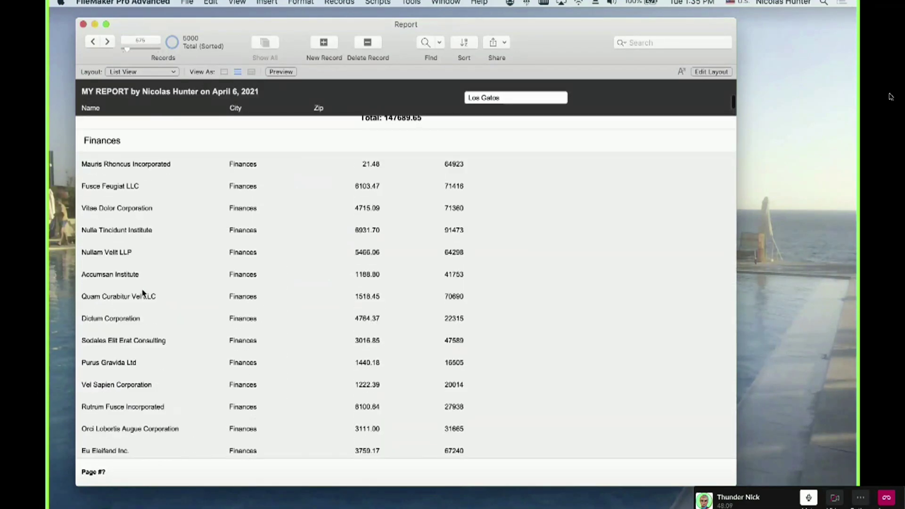
scroll(141, 292, down, 2)
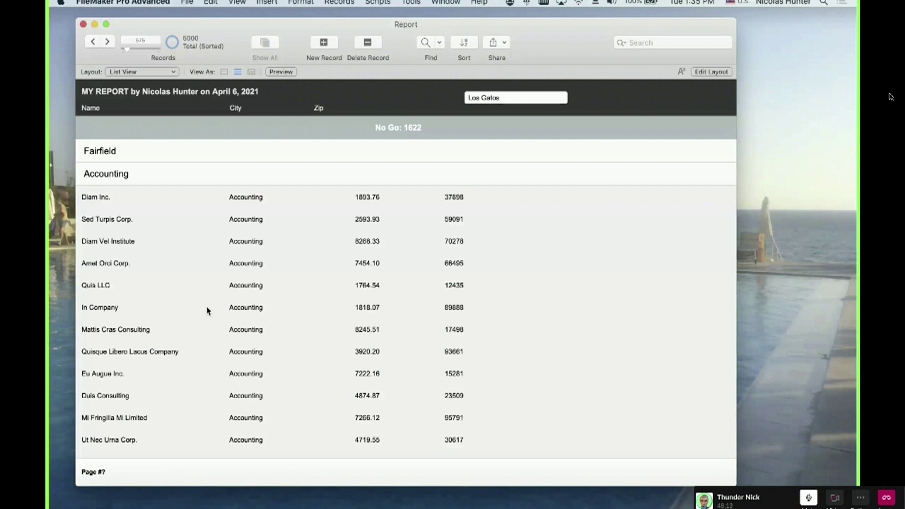
scroll(208, 311, down, 15)
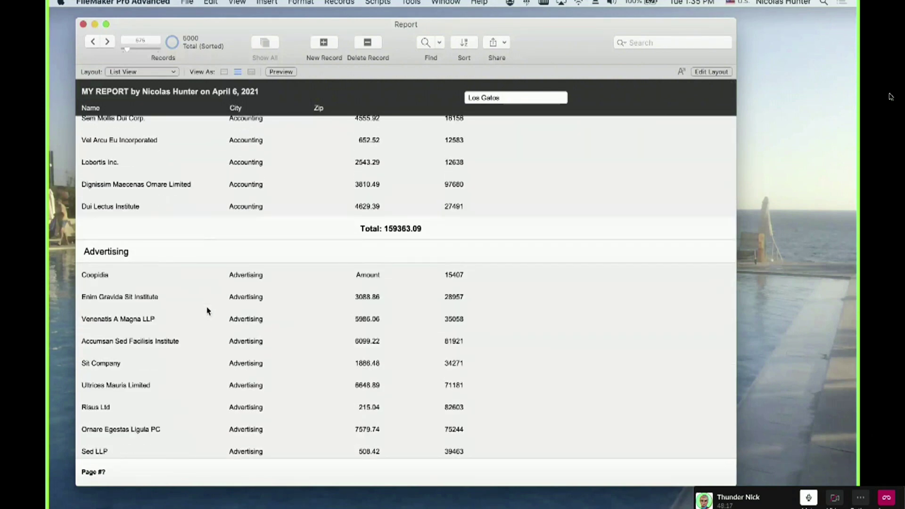
scroll(208, 311, down, 20)
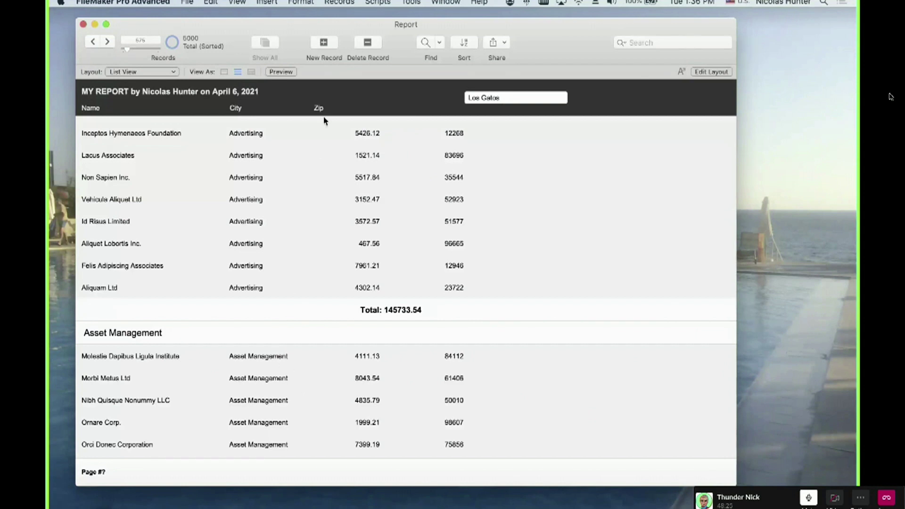
Duplicate the List View layout and switch the report window to List View Copy.
key(super+shift+l)
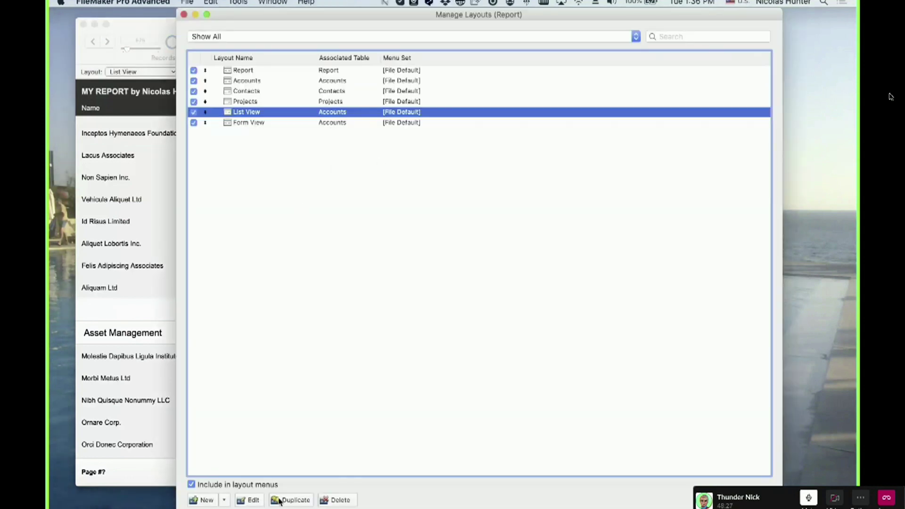
click(297, 499)
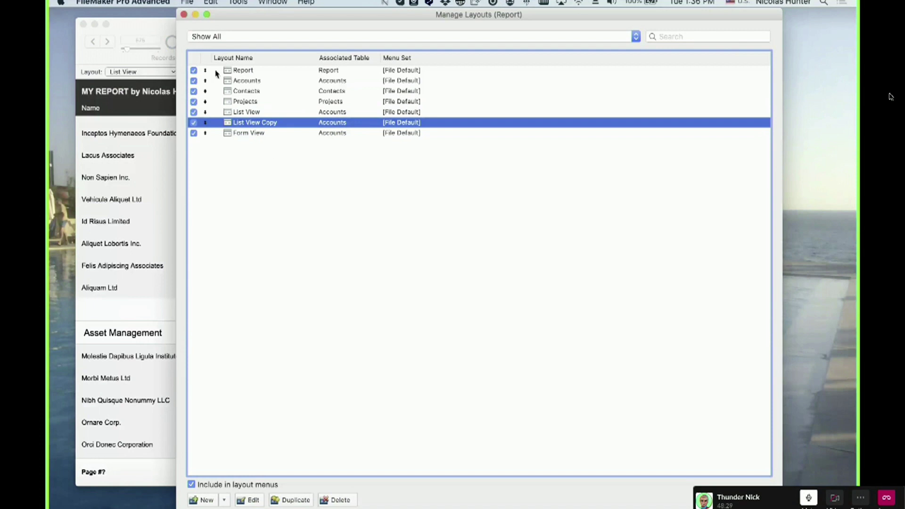
click(184, 15)
click(132, 73)
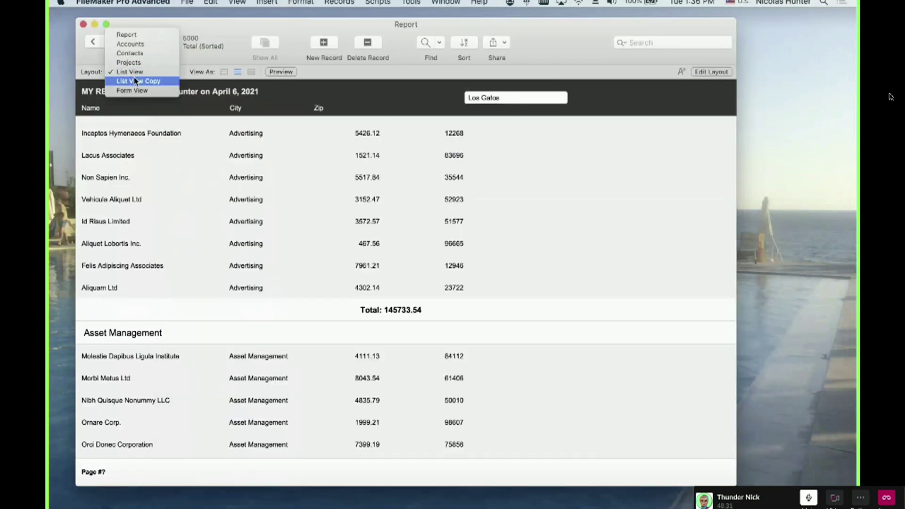
click(135, 80)
drag(201, 28, 183, 23)
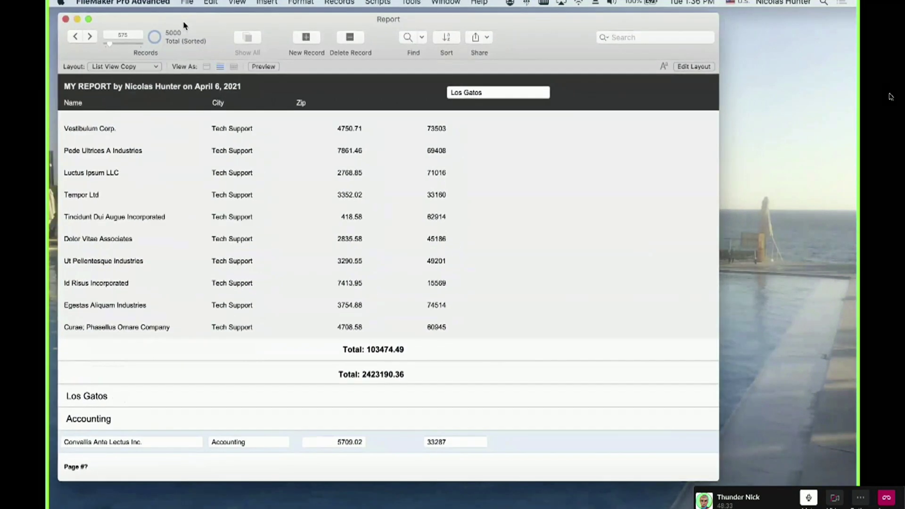
Edit the List View Copy layout and delete its Body part together with all objects in it.
key(super+l)
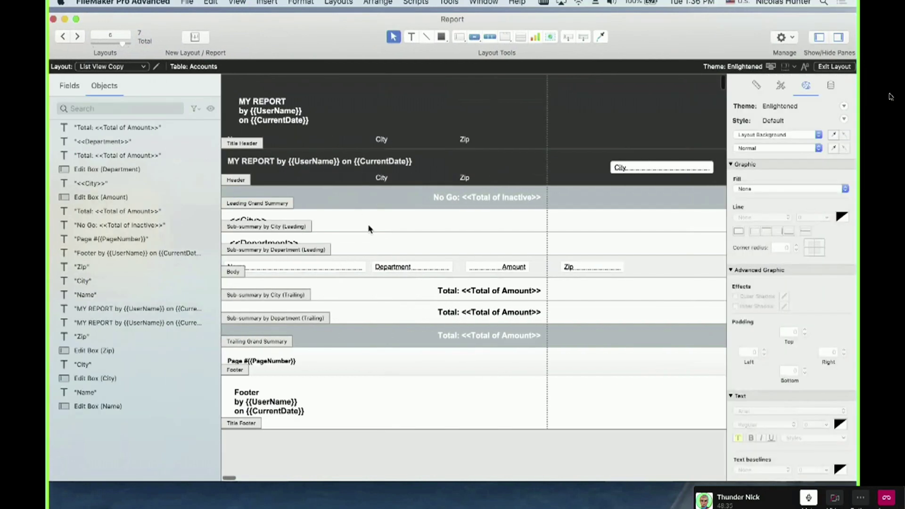
super+click(267, 249)
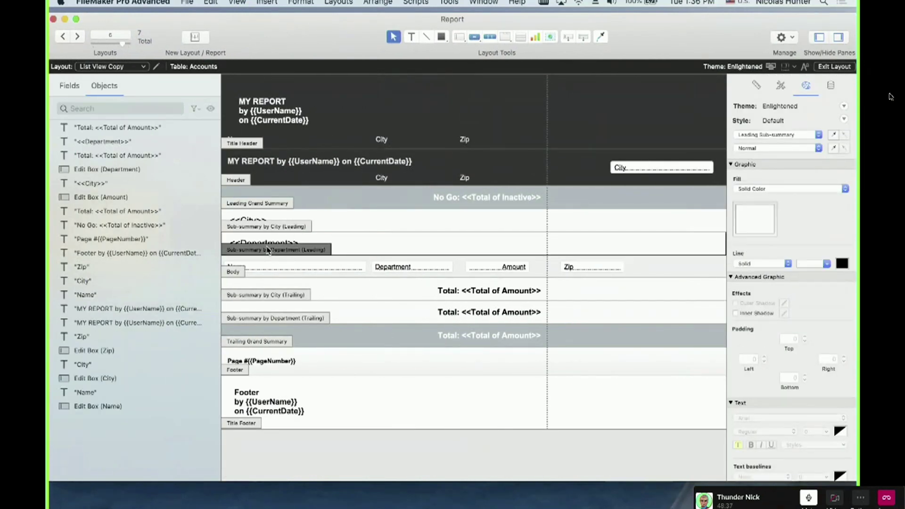
click(227, 269)
key(Delete)
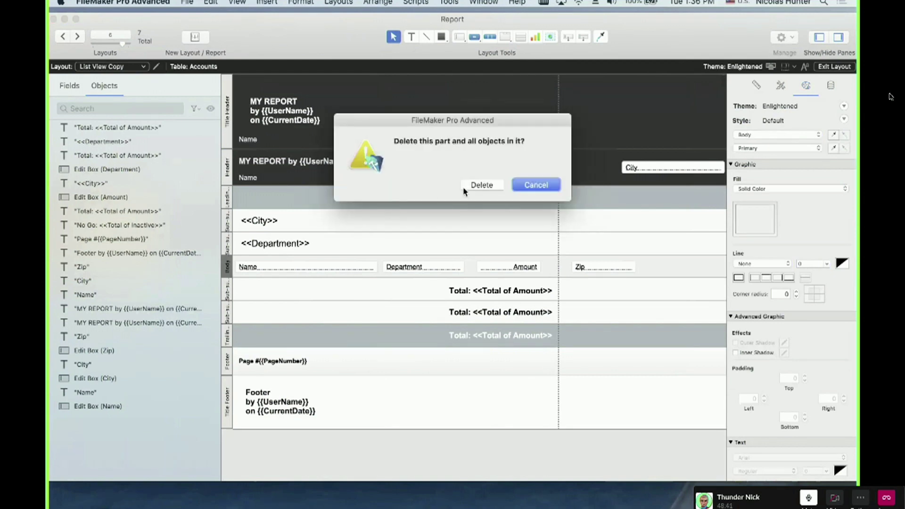
click(487, 187)
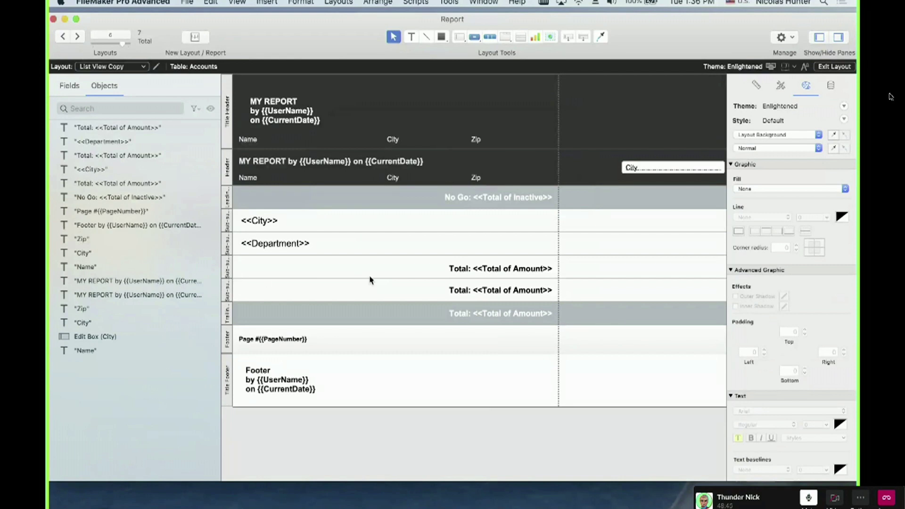
Move the two trailing Total of Amount texts into the leading City and Department sub-summaries and indent the <<Department>> text.
click(455, 248)
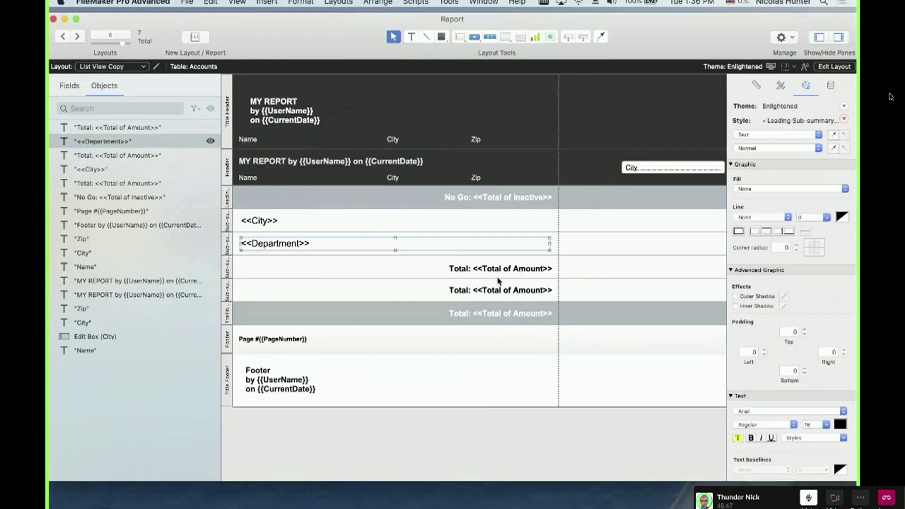
drag(499, 270, 495, 245)
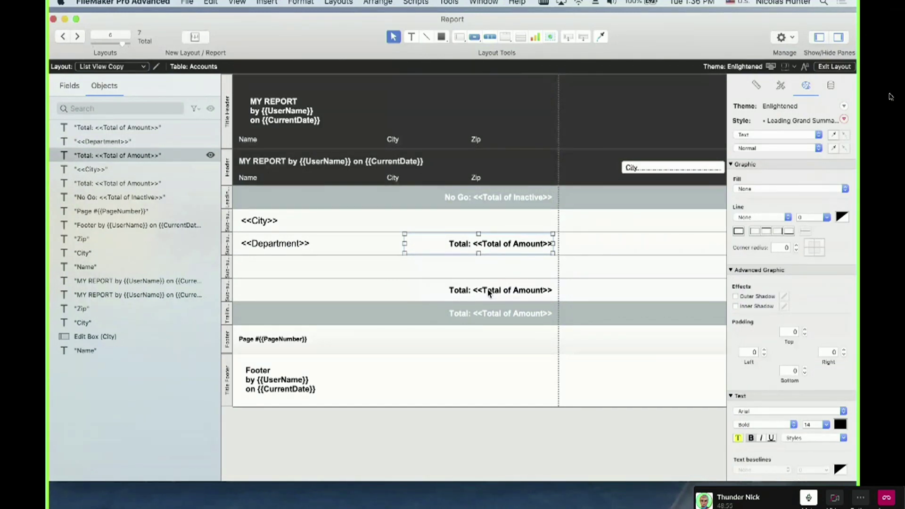
click(254, 246)
drag(241, 243, 271, 243)
click(288, 222)
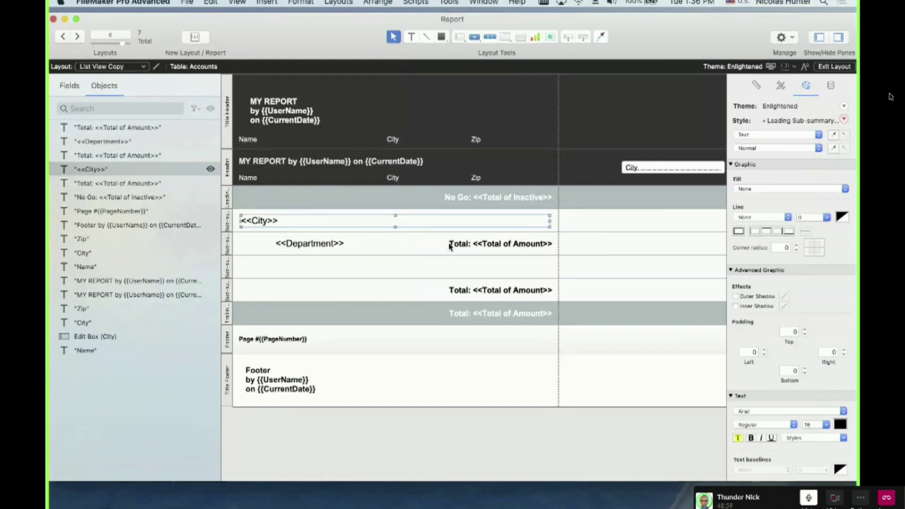
click(487, 288)
drag(486, 285, 486, 217)
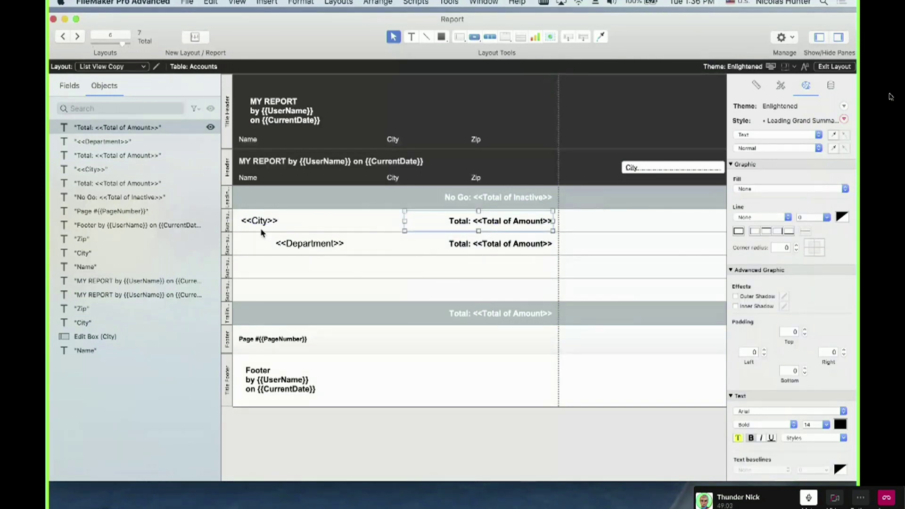
Delete both empty trailing sub-summary parts and view the report in Browse mode.
click(227, 271)
key(Delete)
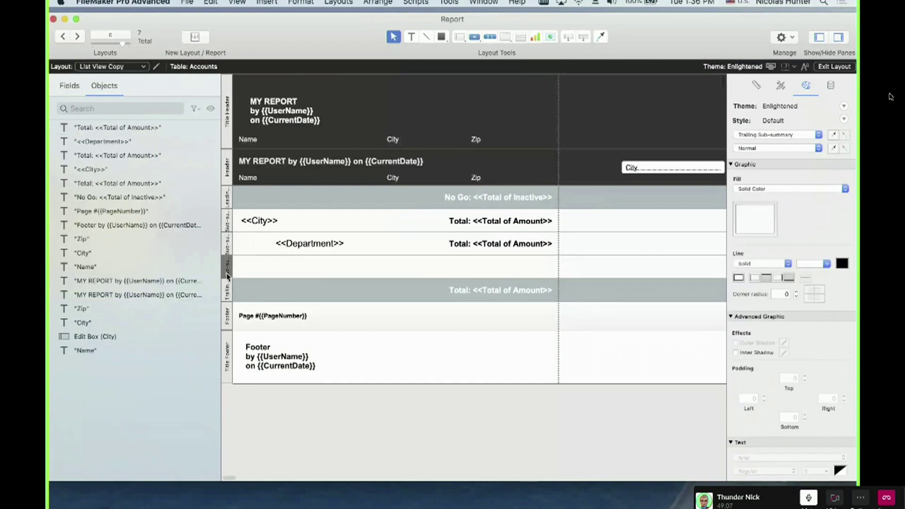
key(Delete)
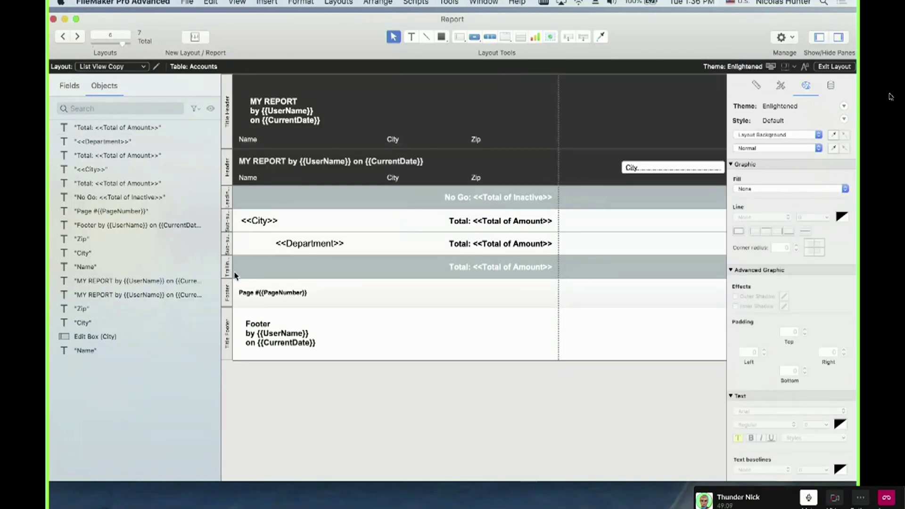
key(super+b)
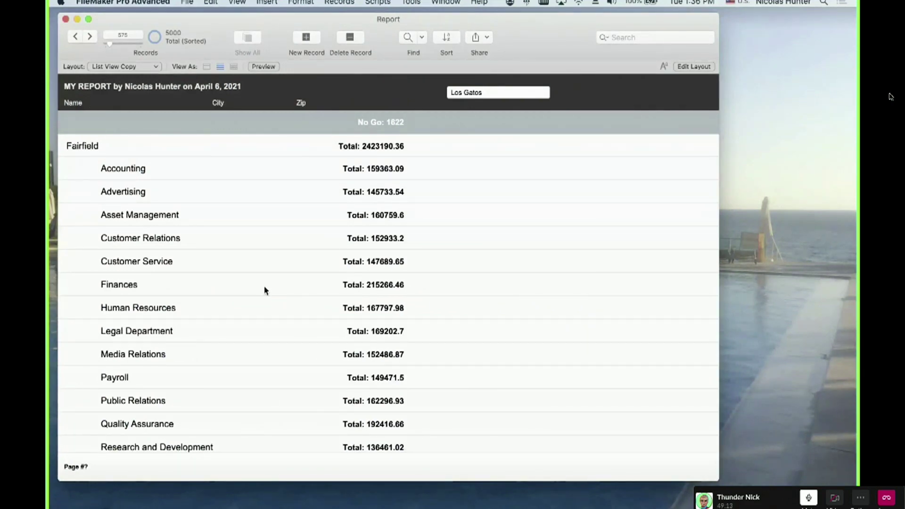
Return to layout editing, set the <<Department>> text to 12 pt and narrow its box so it clears the total.
key(super+l)
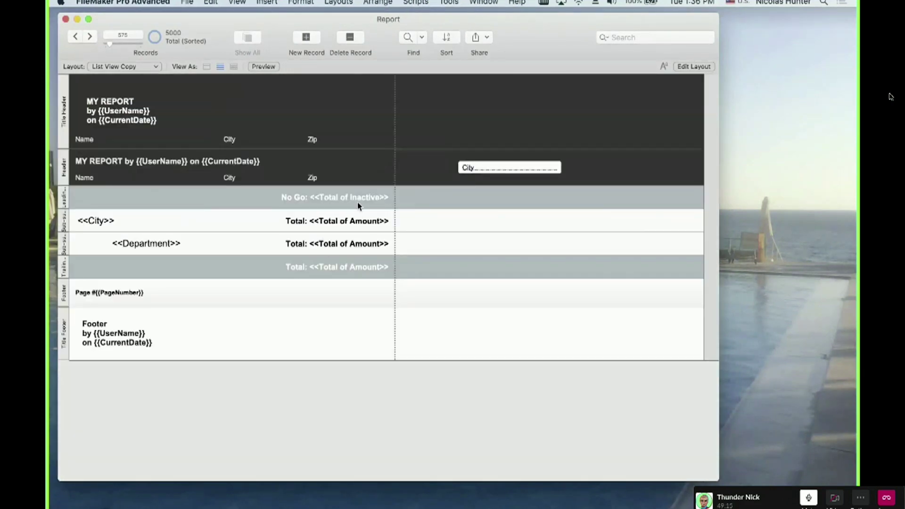
click(494, 225)
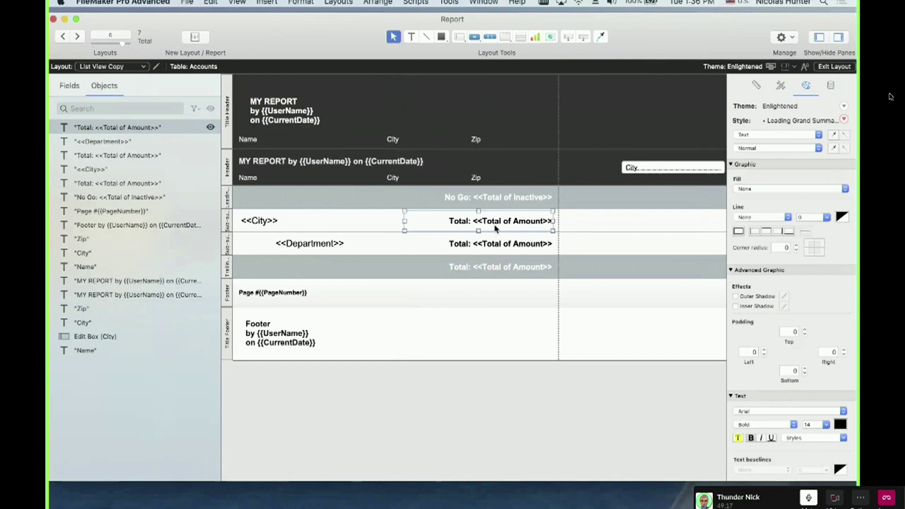
click(495, 245)
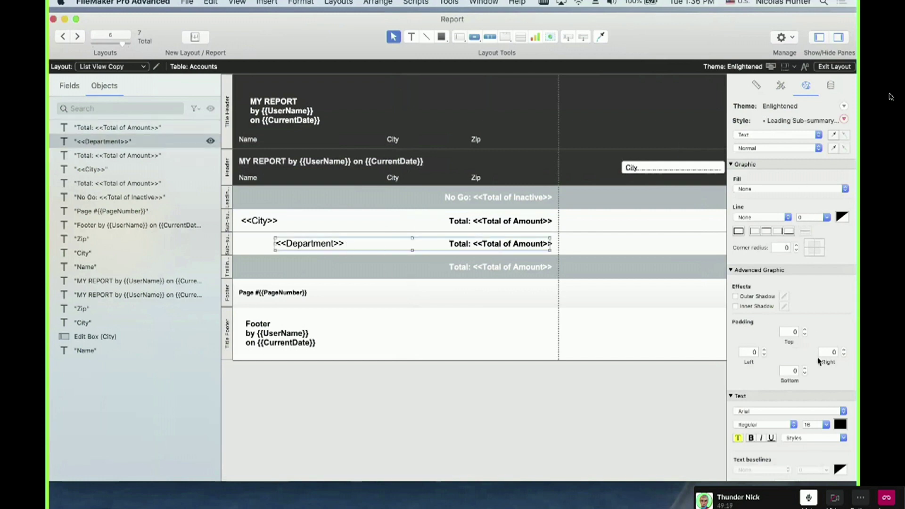
click(819, 424)
text(14)
key(Return)
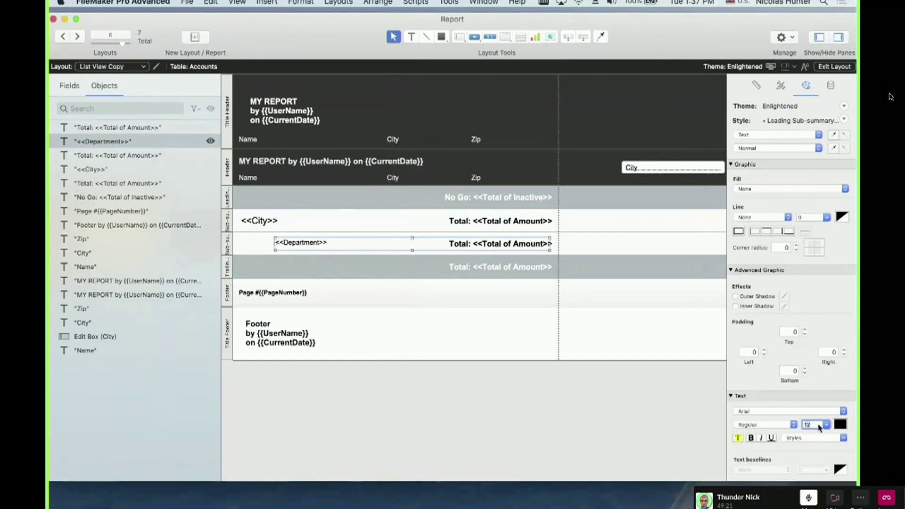
click(515, 283)
click(482, 247)
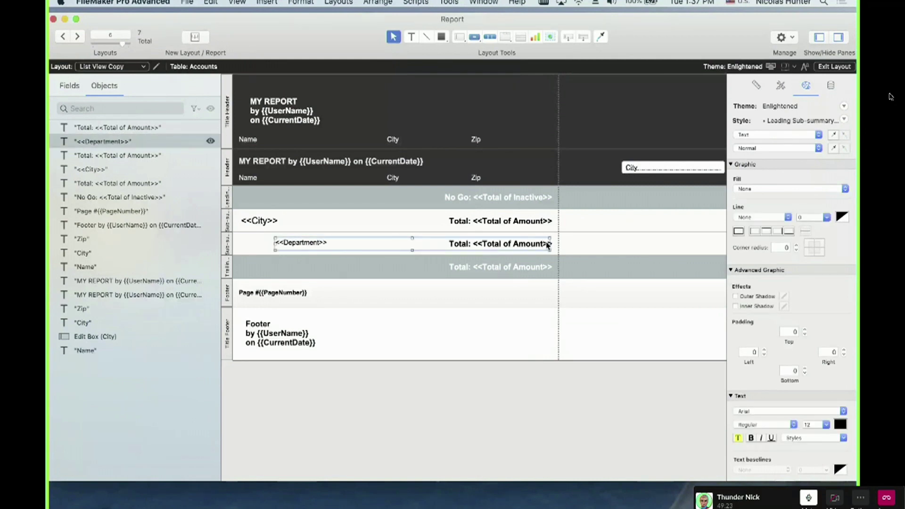
drag(550, 245, 444, 245)
Set the Department sub-summary's Total of Amount text to 12 pt and remove its bold style.
click(489, 250)
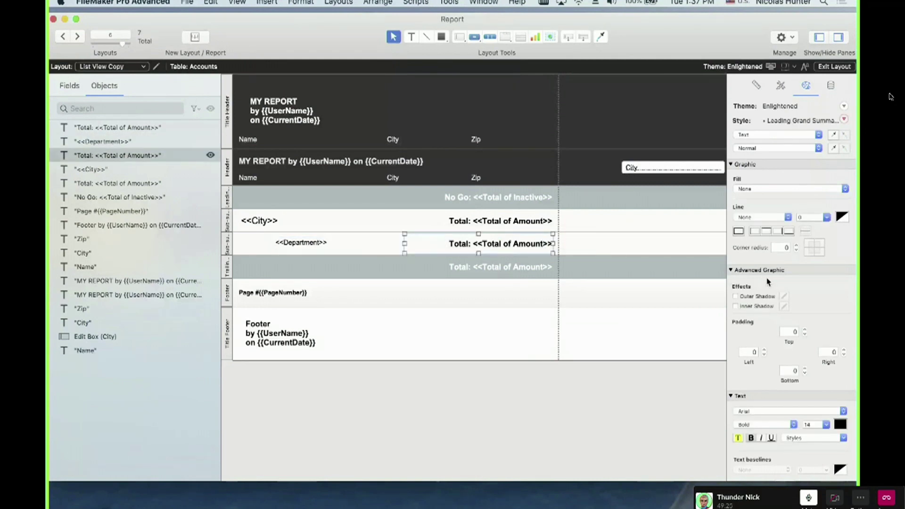
click(814, 424)
text(12)
key(Return)
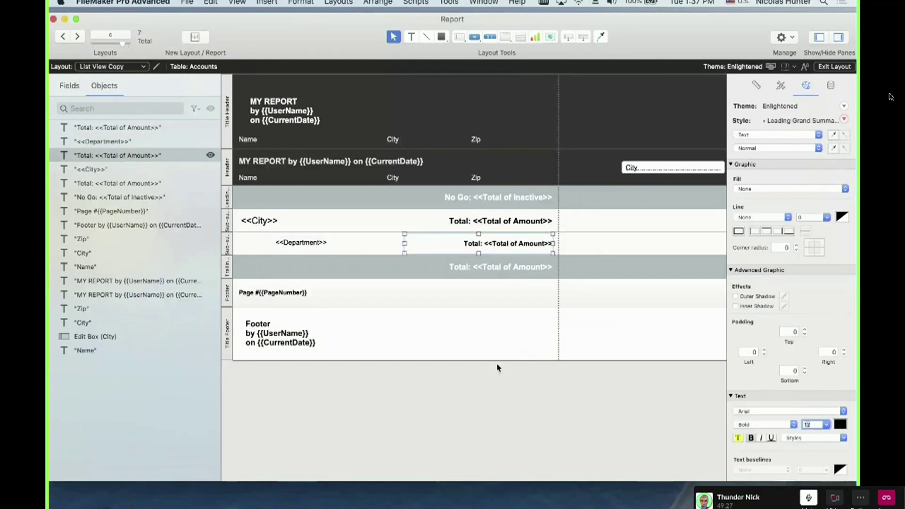
click(751, 438)
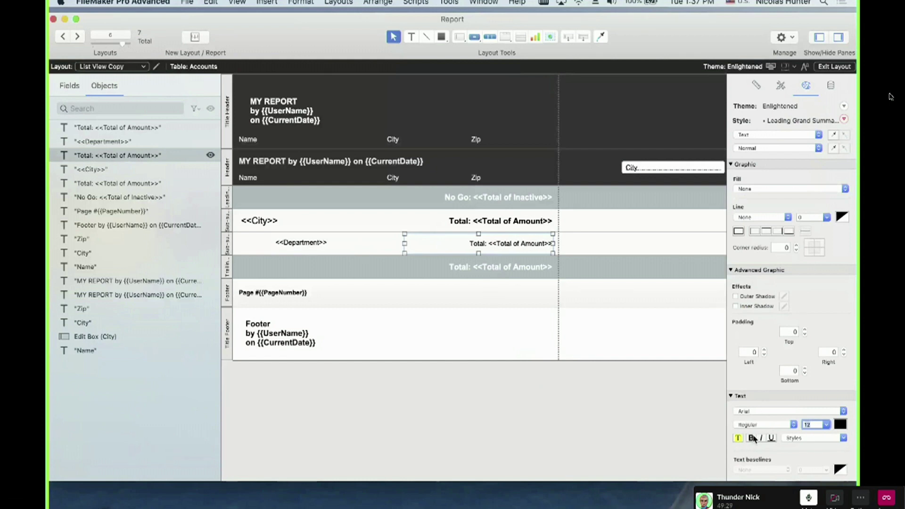
Remove the "Total:" label from the Department sub-summary text, leaving only <<Total of Amount>>.
click(493, 317)
click(496, 245)
double_click(495, 245)
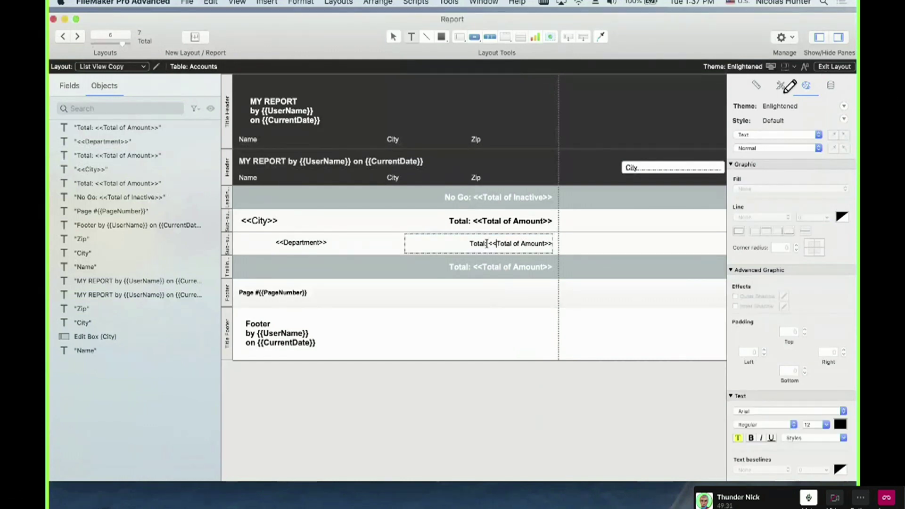
drag(488, 244, 428, 245)
key(BackSpace)
mouse_move(523, 161)
mouse_down()
mouse_move(207, 301)
mouse_move(485, 174)
mouse_up()
click(413, 326)
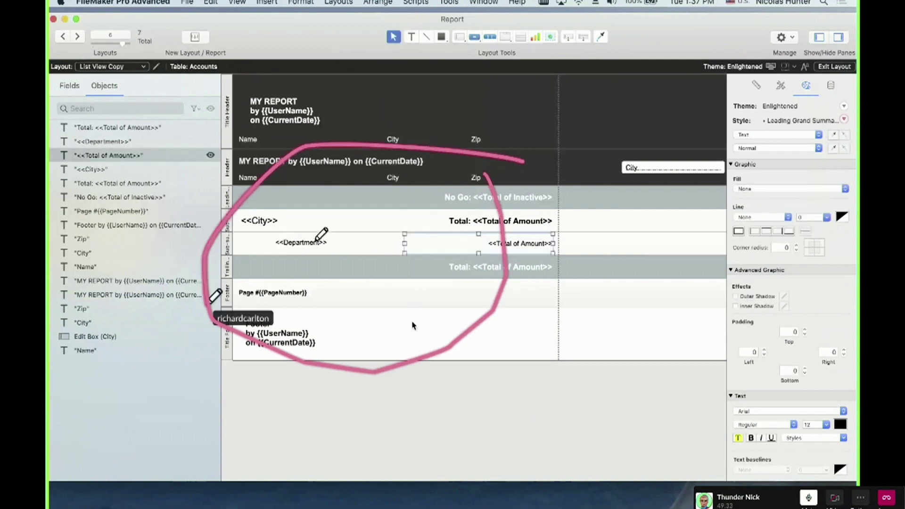
drag(265, 241, 375, 234)
drag(450, 241, 535, 243)
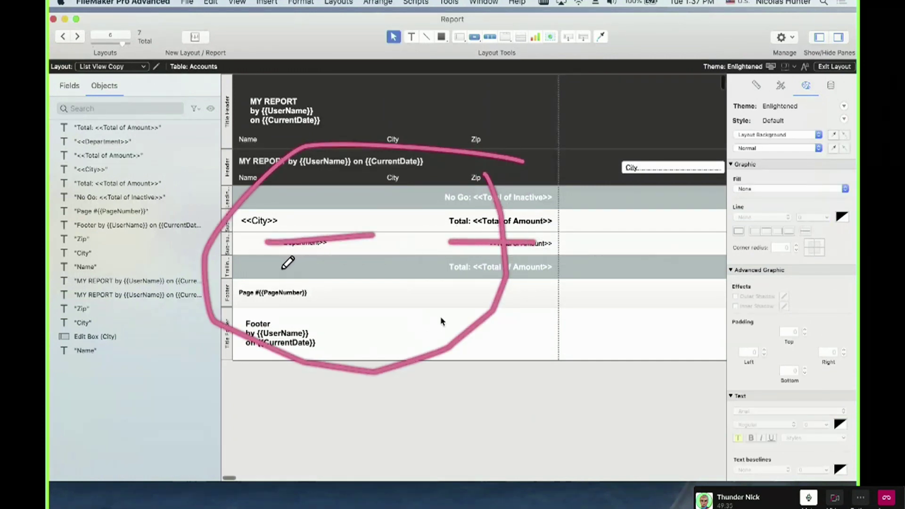
drag(274, 269, 382, 268)
mouse_move(263, 286)
mouse_down()
mouse_move(364, 286)
mouse_move(410, 318)
mouse_up()
drag(477, 266, 533, 267)
mouse_move(467, 284)
mouse_down()
mouse_move(530, 286)
mouse_move(525, 299)
mouse_up()
drag(478, 339, 536, 339)
Preview the printed version of the summary report and return to layout editing.
key(super+u)
drag(556, 218, 241, 241)
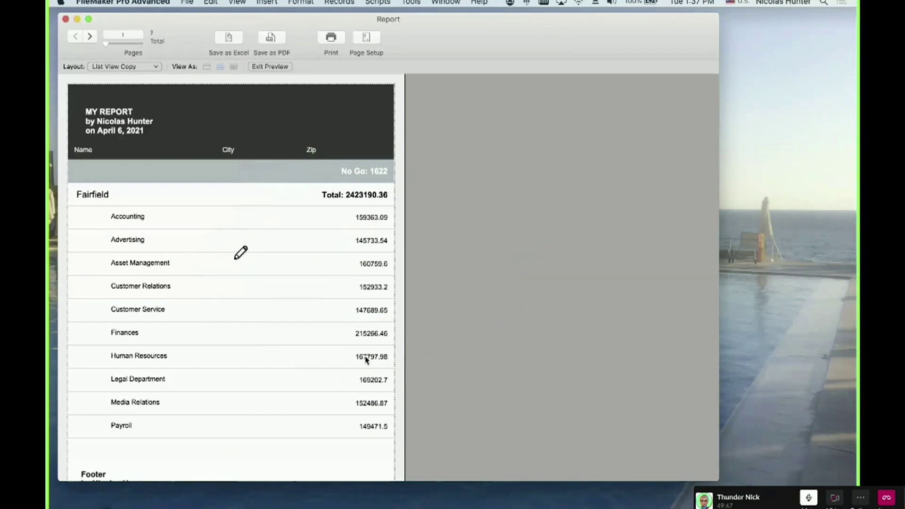
key(super+l)
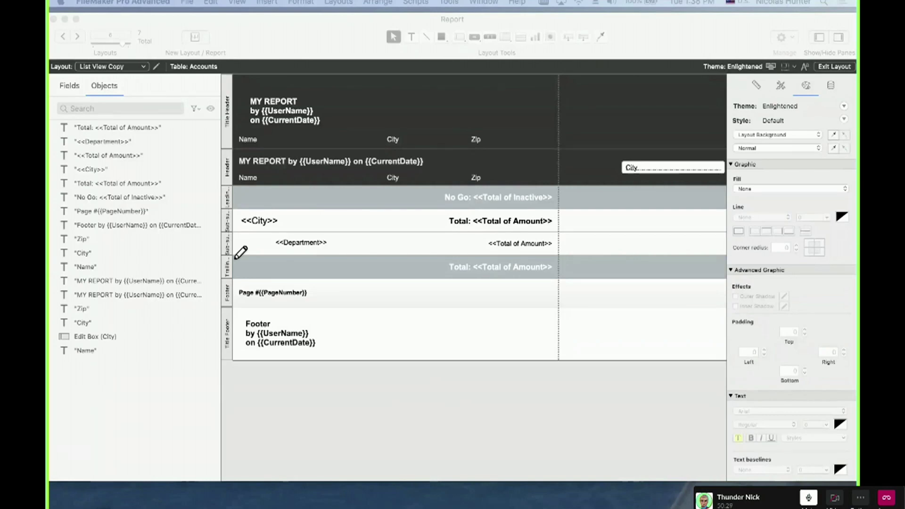
Open the Accounts field definitions and inspect the listOf_ID Account summary options, including its Summarize repetitions choices, leaving them unsaved.
click(302, 413)
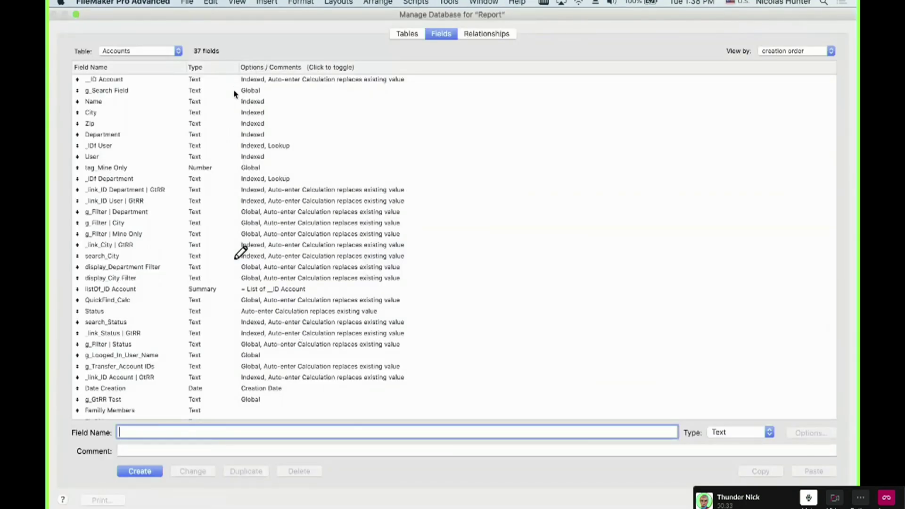
click(245, 148)
click(255, 213)
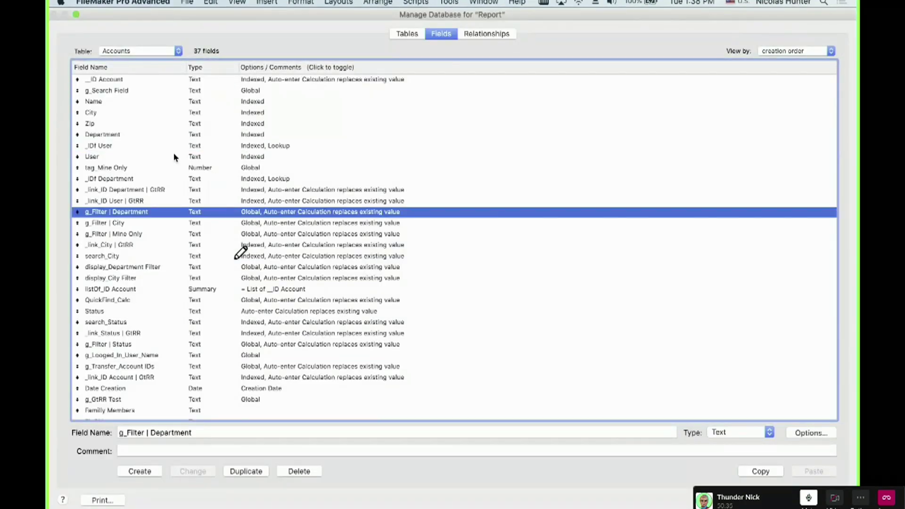
scroll(214, 285, down, 5)
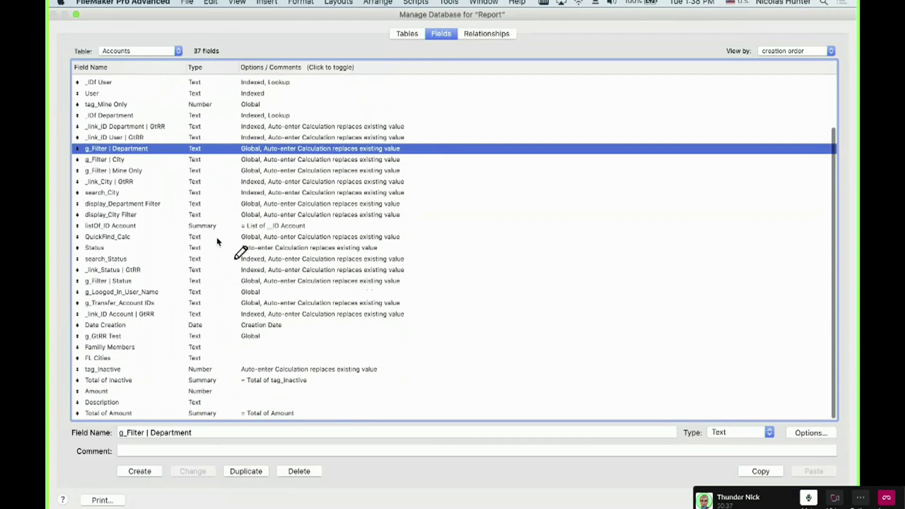
click(216, 227)
double_click(216, 228)
click(441, 282)
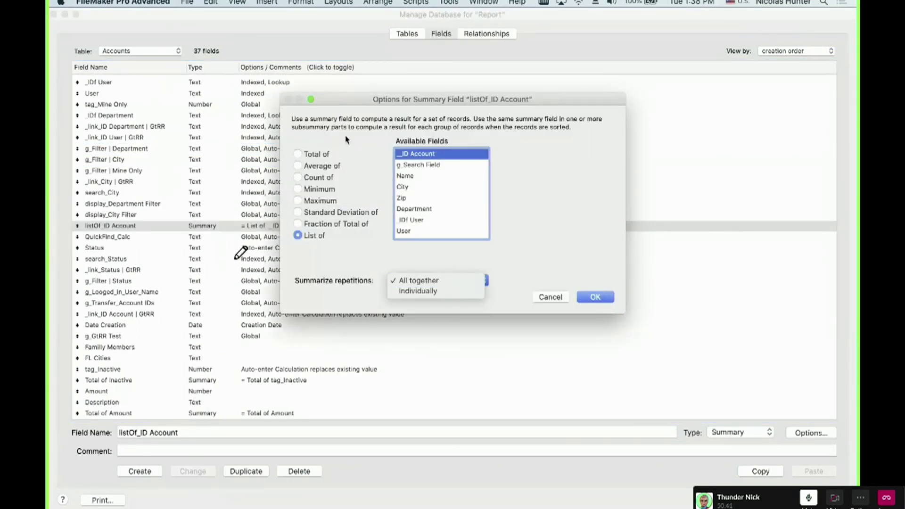
click(560, 290)
click(551, 297)
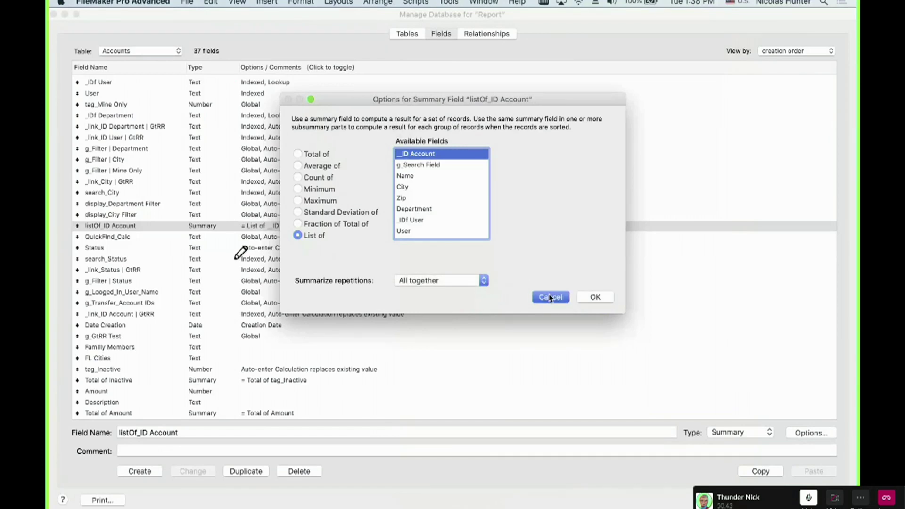
Open the Total of Amount summary field's options and review the Total of, running total and Summarize repetitions settings.
scroll(298, 411, down, 2)
double_click(288, 413)
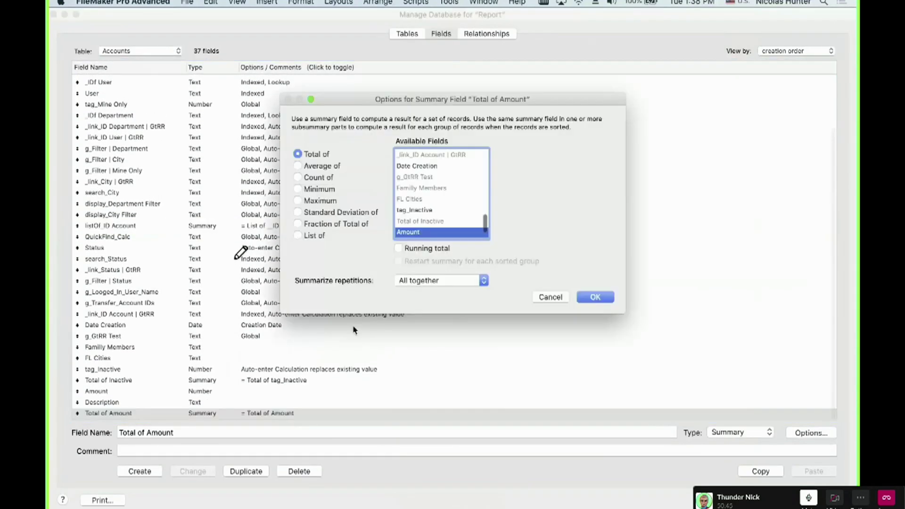
click(418, 283)
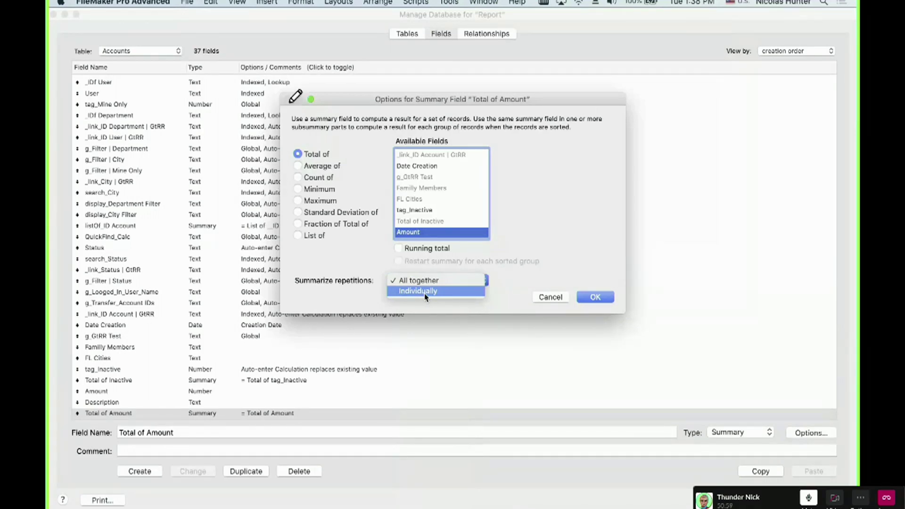
mouse_move(338, 143)
mouse_down()
mouse_move(289, 139)
mouse_move(335, 168)
mouse_up()
click(439, 258)
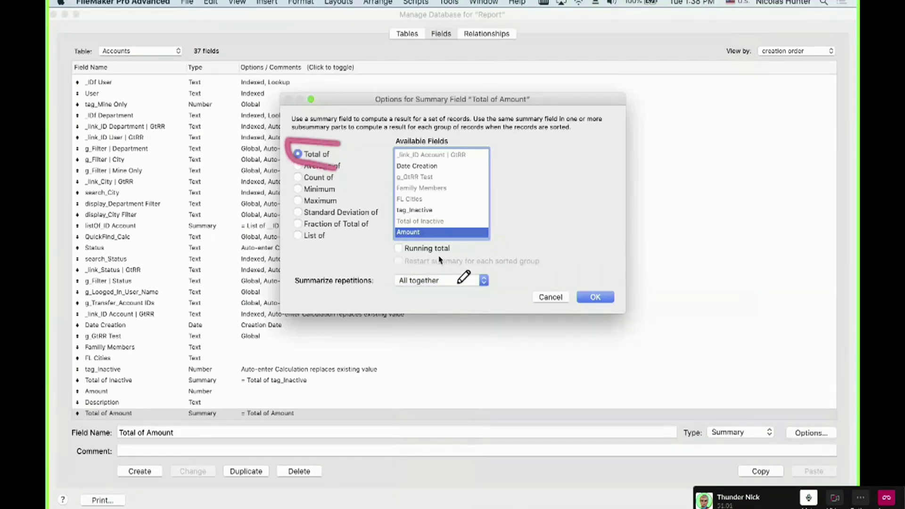
mouse_move(493, 269)
mouse_down()
mouse_move(405, 260)
mouse_move(395, 290)
mouse_move(527, 285)
mouse_up()
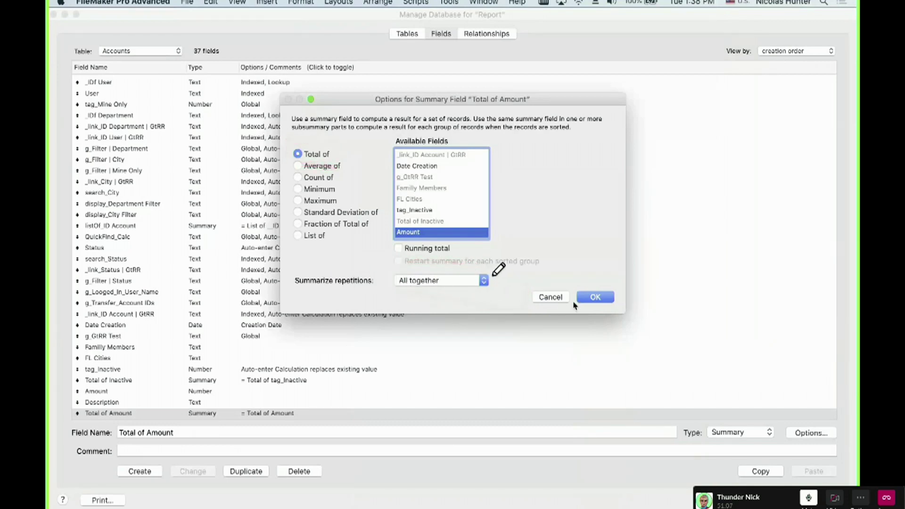
mouse_move(494, 273)
mouse_down()
mouse_move(328, 271)
mouse_move(293, 280)
mouse_move(401, 294)
mouse_move(497, 291)
mouse_move(500, 283)
mouse_up()
mouse_move(360, 149)
mouse_down()
mouse_move(285, 153)
mouse_move(339, 167)
mouse_up()
mouse_move(464, 271)
mouse_down()
mouse_move(394, 272)
mouse_move(512, 293)
mouse_up()
Hide the app covering the desktop and move the MirrorPro camera window clear of the Discord chat.
mouse_move(2, 219)
click(14, 188)
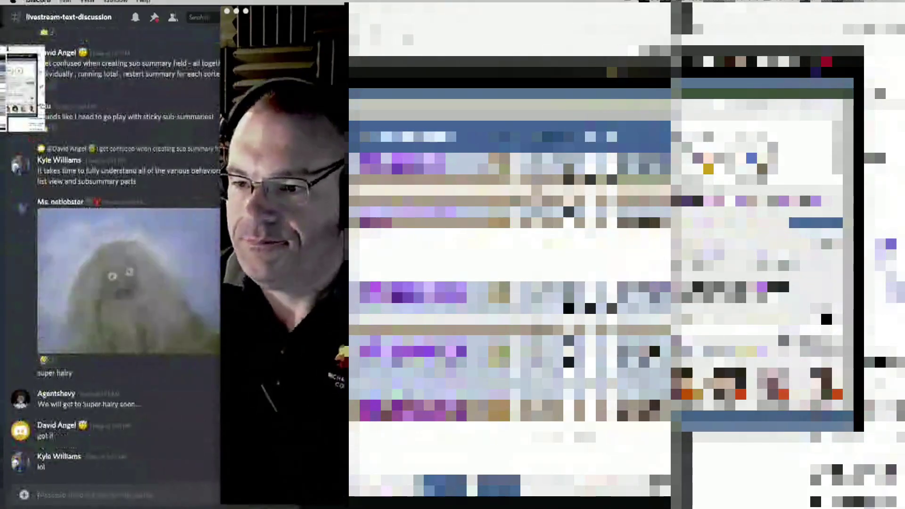
right_click(11, 158)
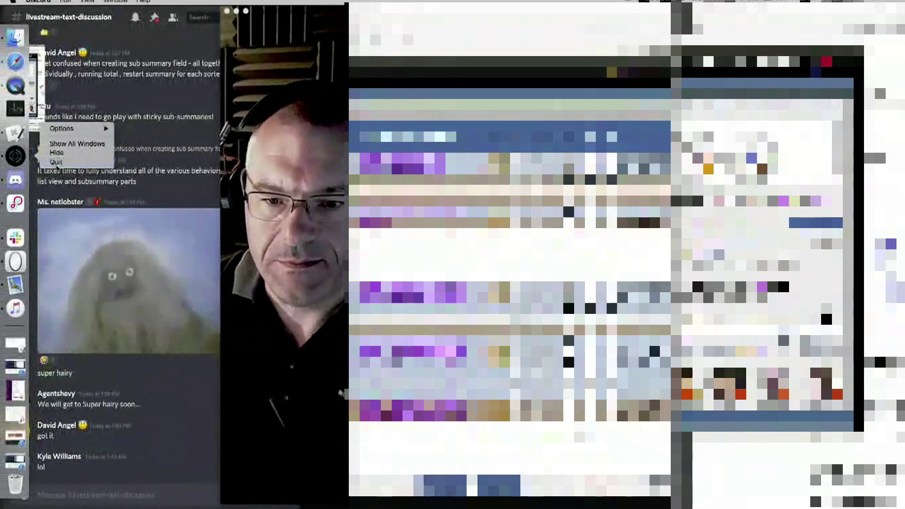
click(56, 153)
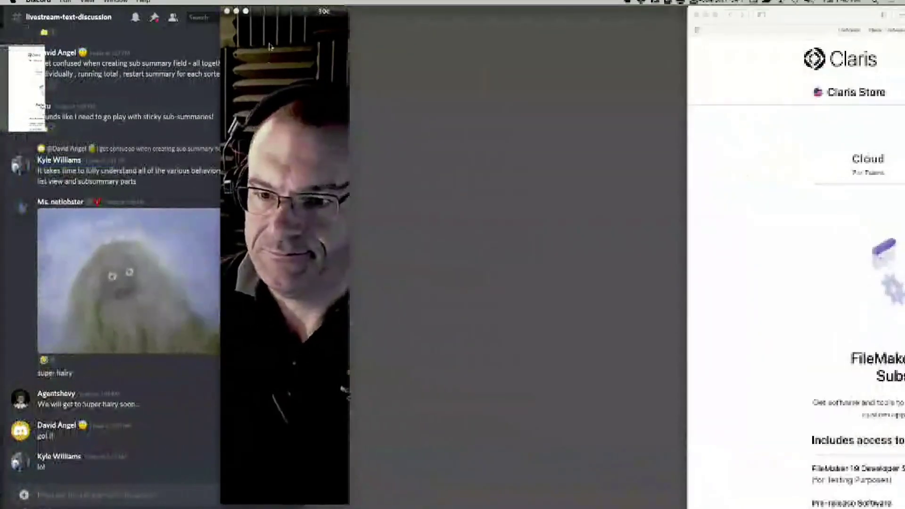
drag(283, 285, 851, 286)
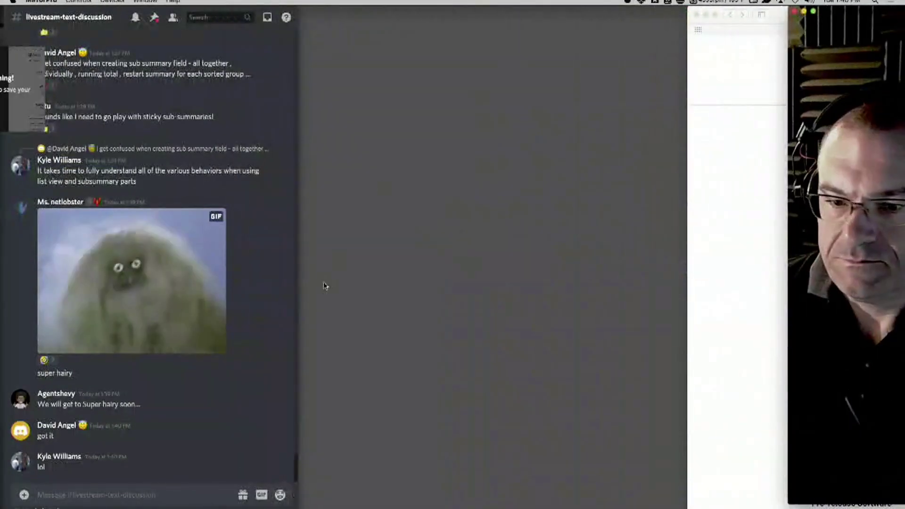
click(198, 279)
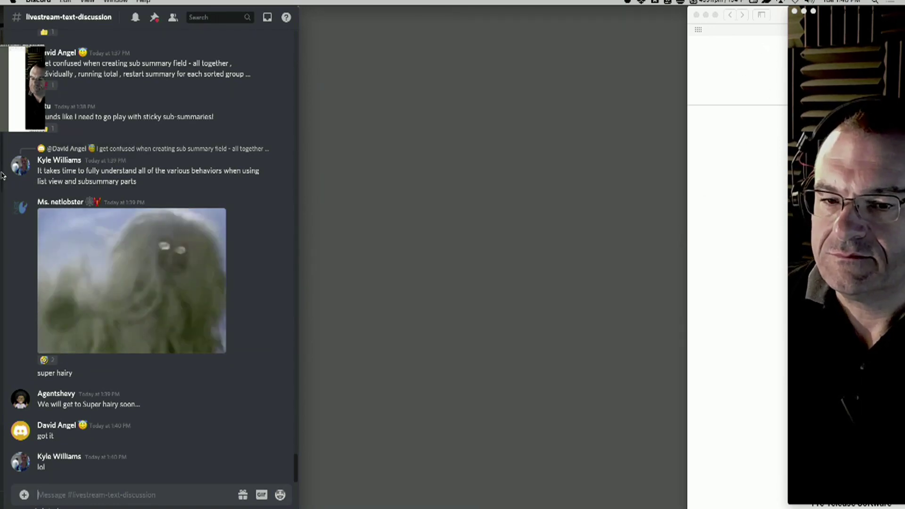
Switch to Slack and bring its active call window to the front.
mouse_move(4, 156)
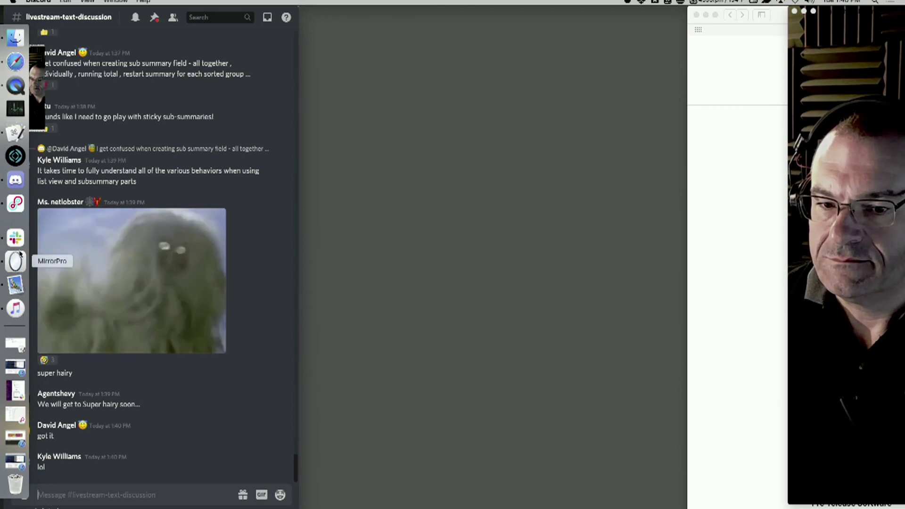
click(16, 238)
click(175, 1)
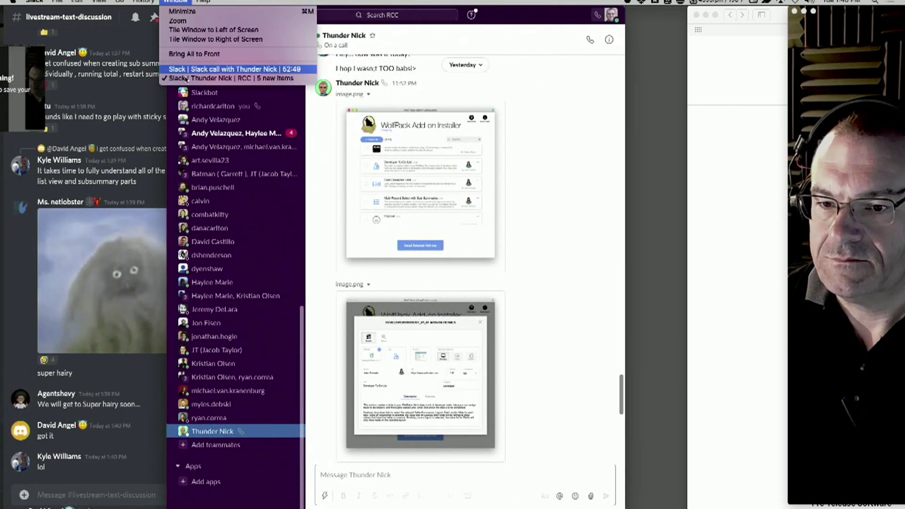
click(186, 73)
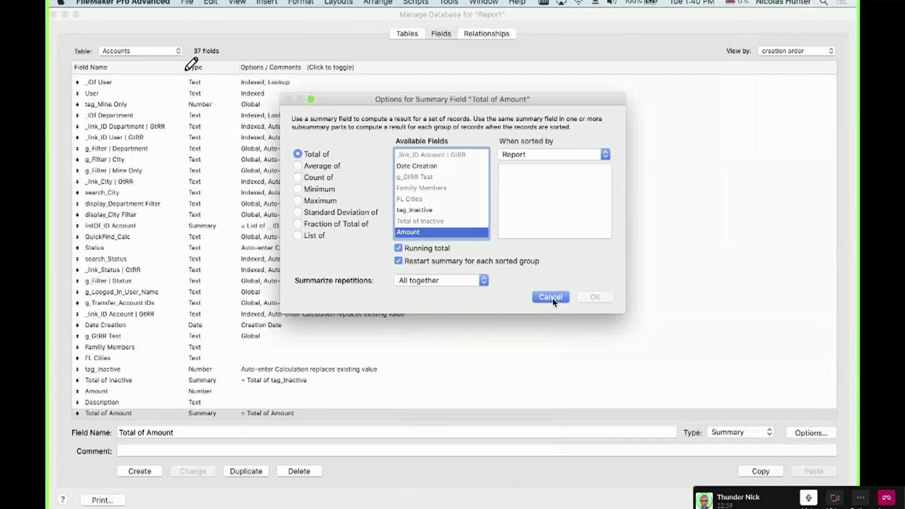
Cancel the running total options for Total of Amount and close the database field definitions.
click(550, 297)
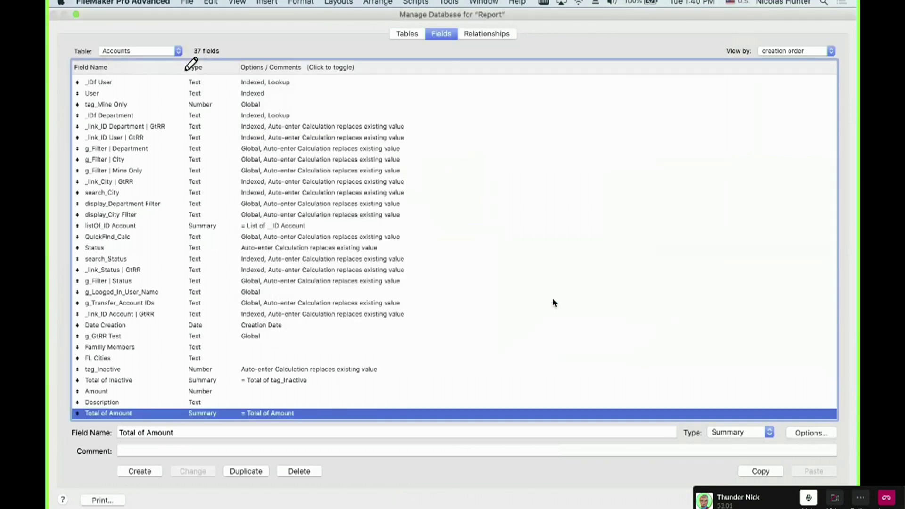
key(Return)
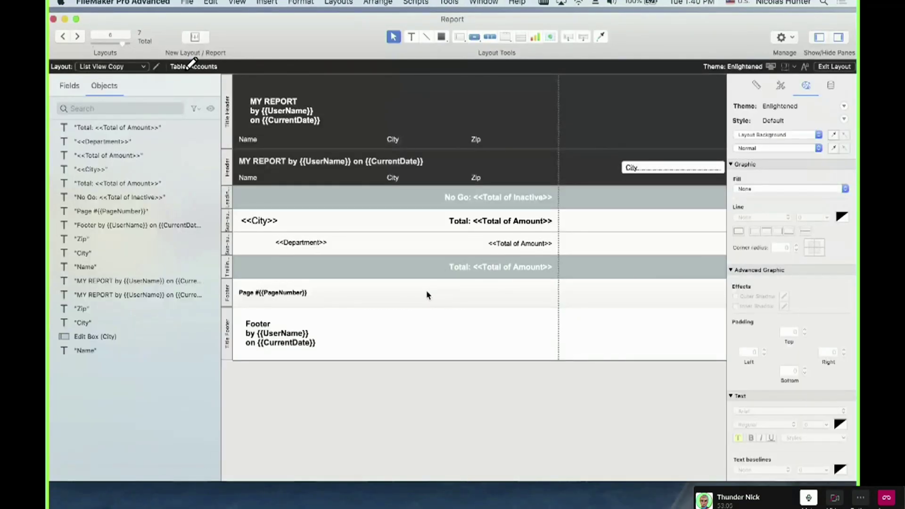
click(378, 3)
mouse_move(400, 3)
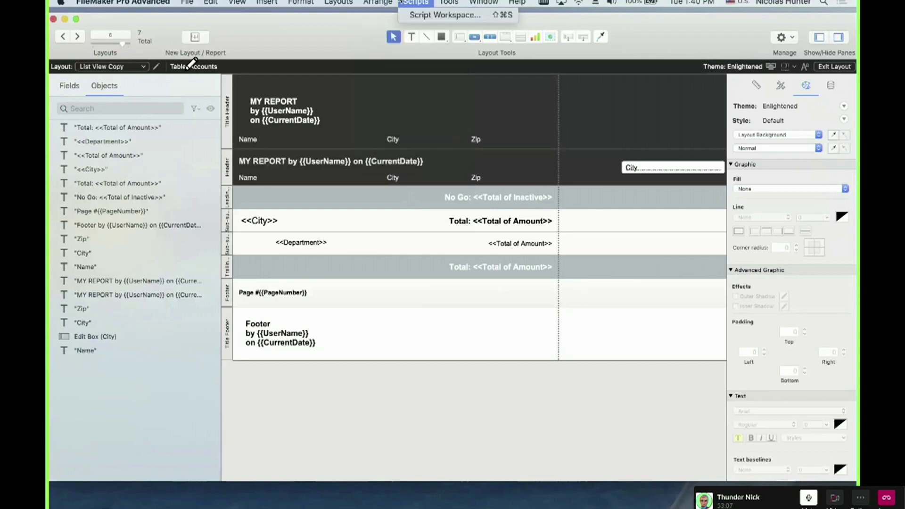
mouse_move(339, 3)
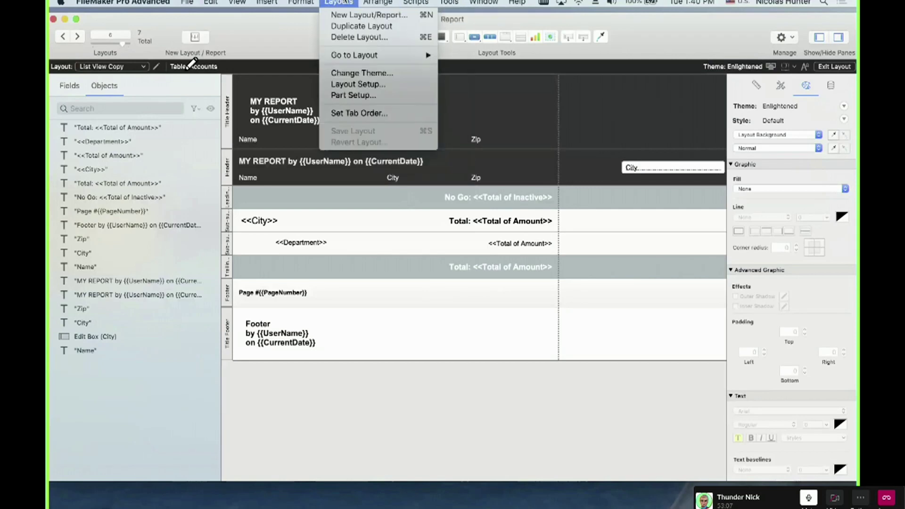
click(344, 115)
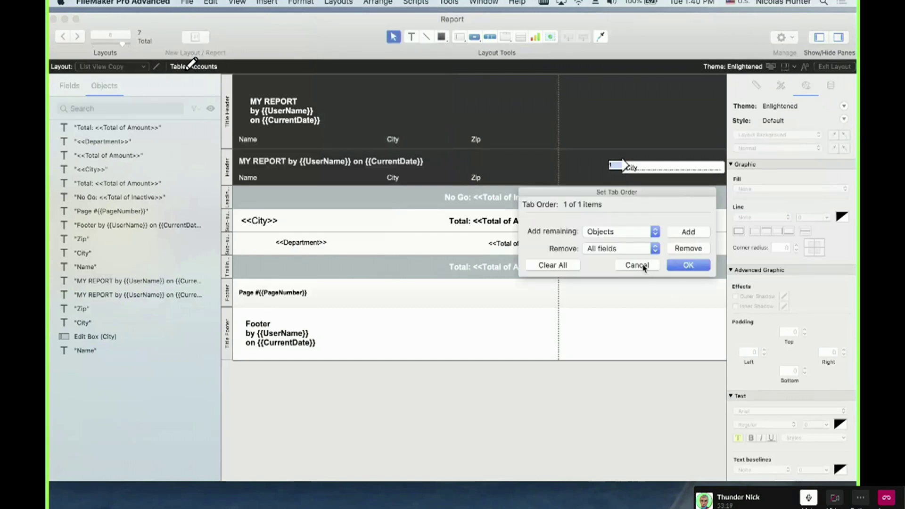
click(641, 265)
Open Part Setup for the List View Copy layout, review its list of parts and close it.
click(339, 2)
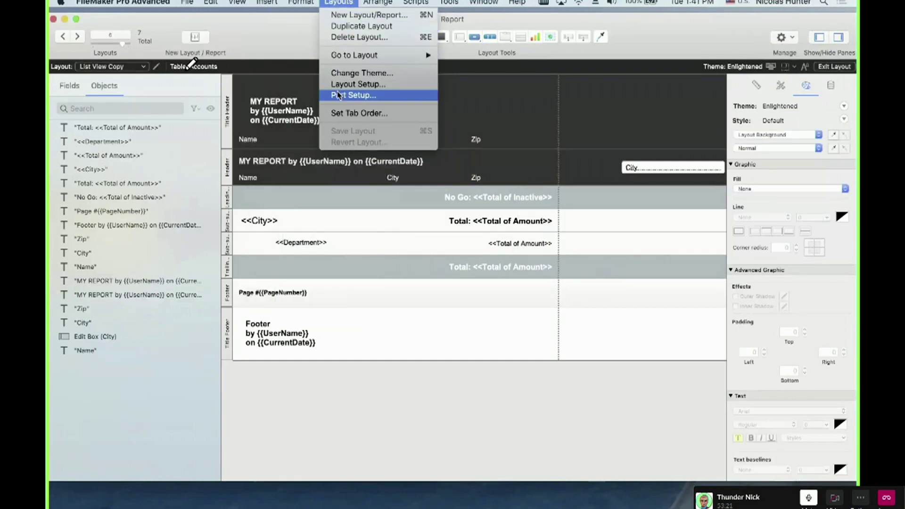
click(353, 95)
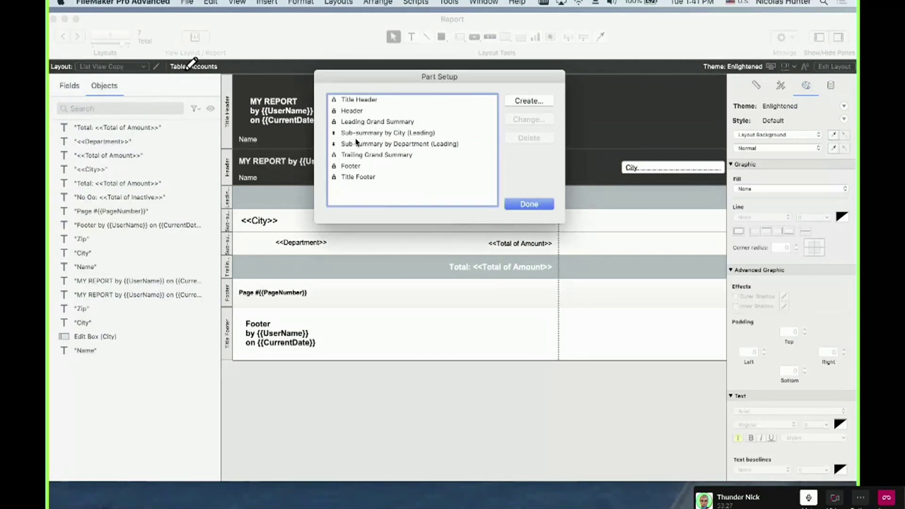
click(529, 204)
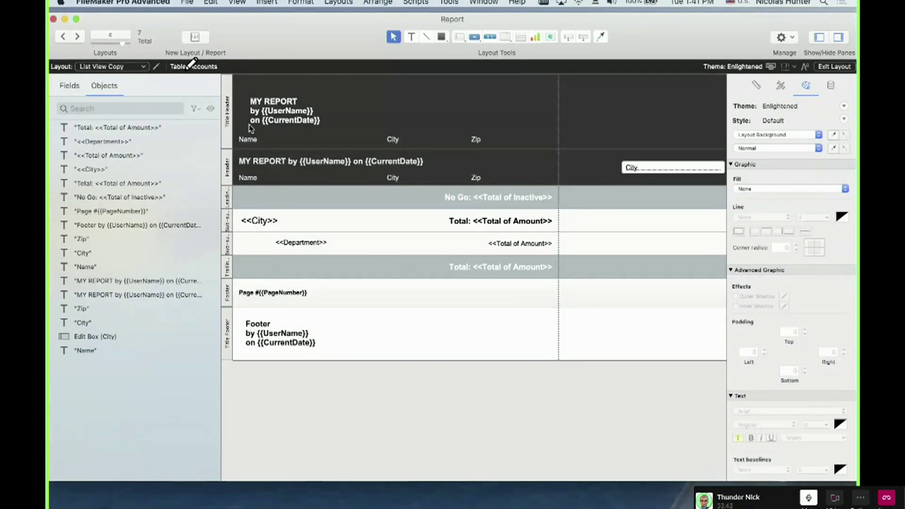
Go to the List View layout and display it in Browse mode to see its individual records with totals.
click(126, 66)
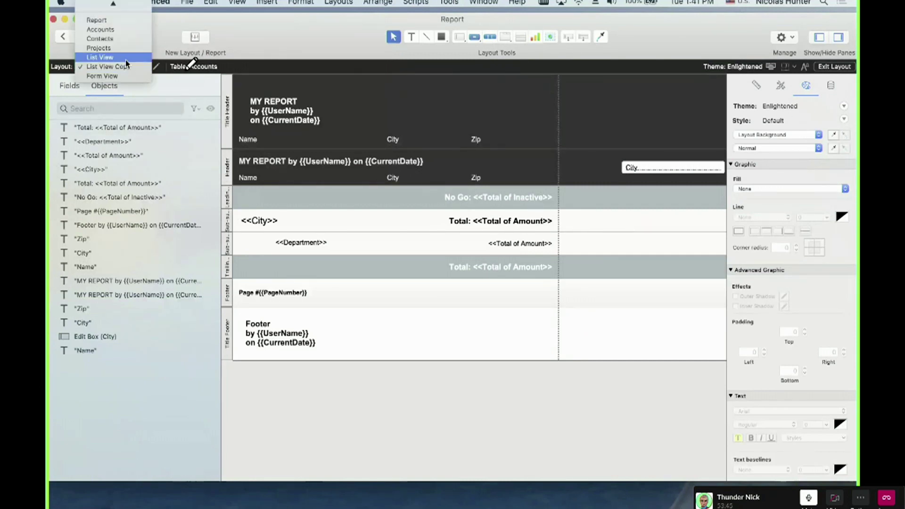
click(126, 61)
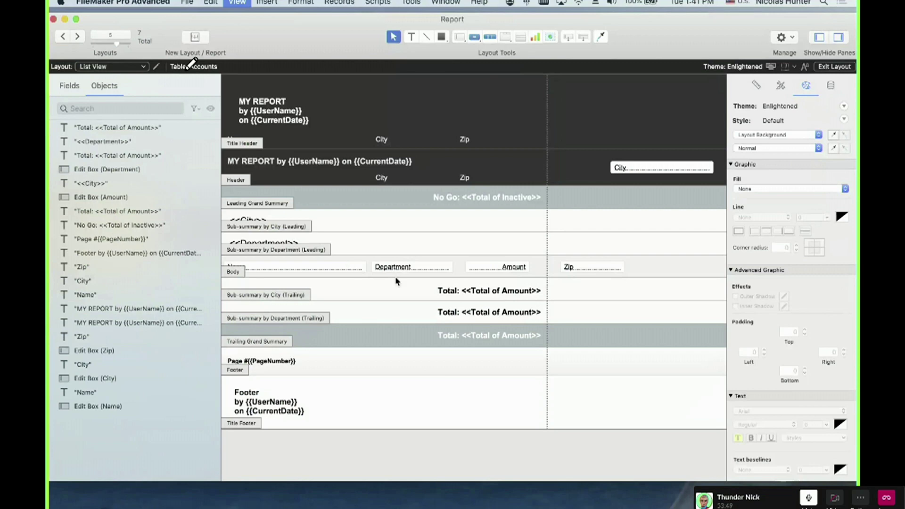
key(super+b)
scroll(341, 283, up, 10)
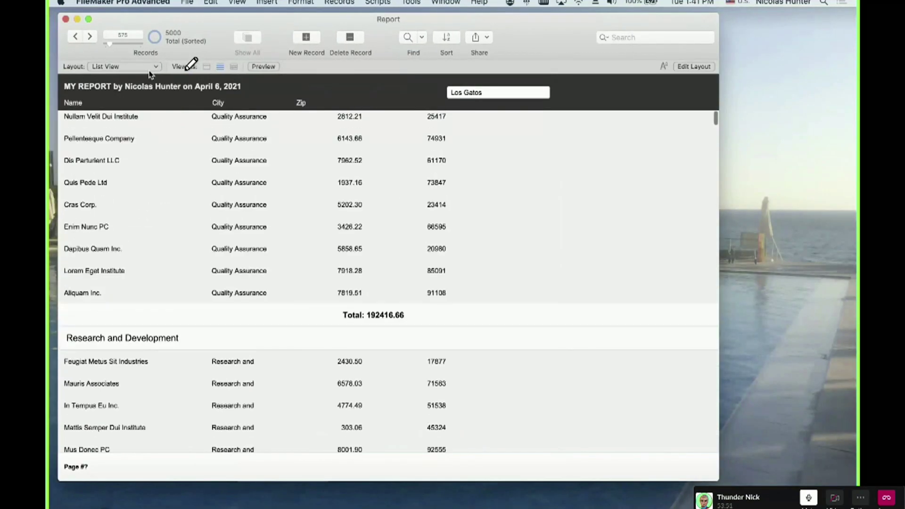
Switch to the List View Copy layout and look through its city and department totals.
click(141, 67)
click(146, 77)
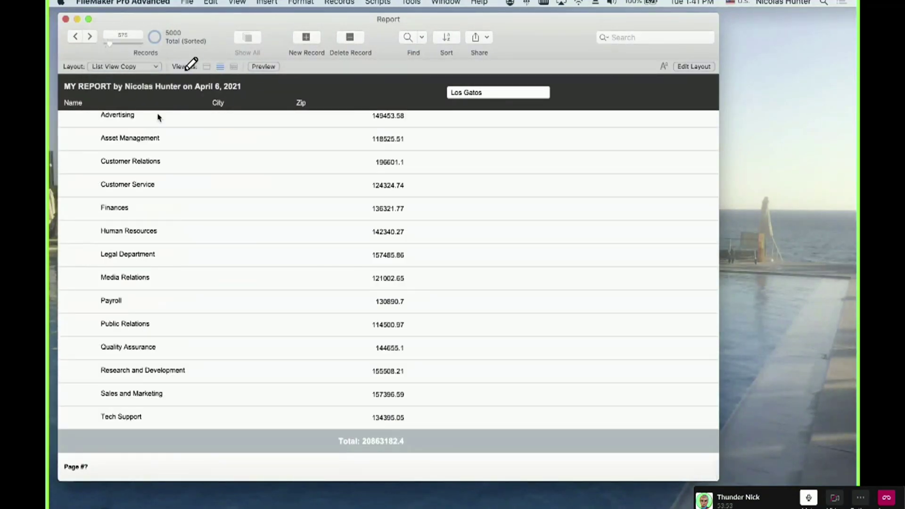
scroll(207, 243, down, 10)
scroll(210, 243, up, 15)
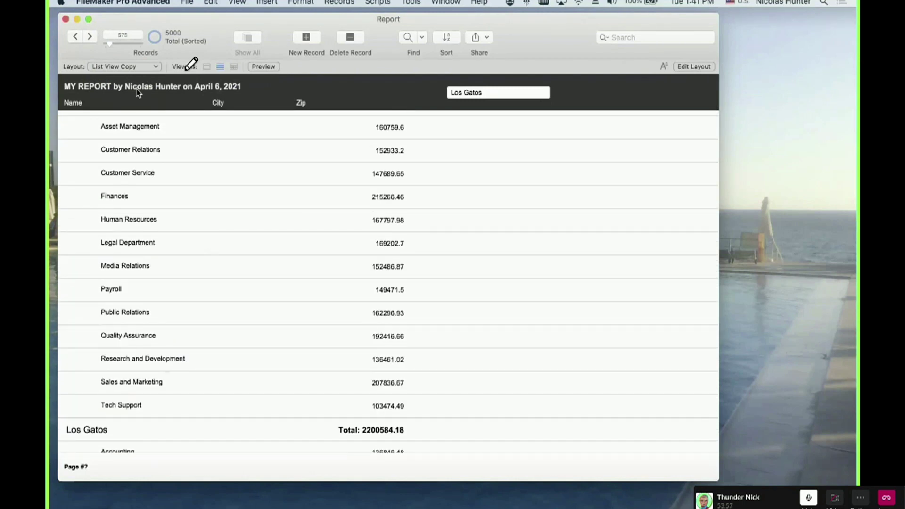
Compare with the detailed List View layout, return to List View Copy and look through its summary rows.
click(132, 71)
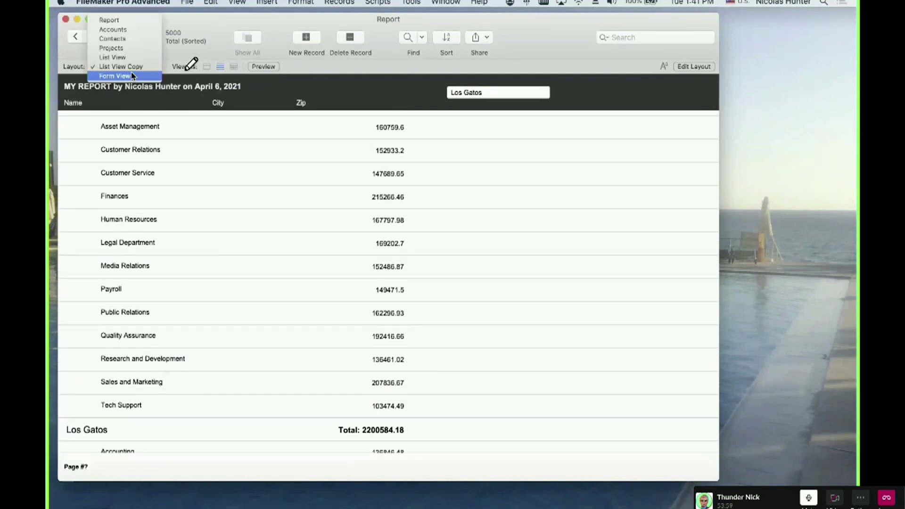
click(134, 62)
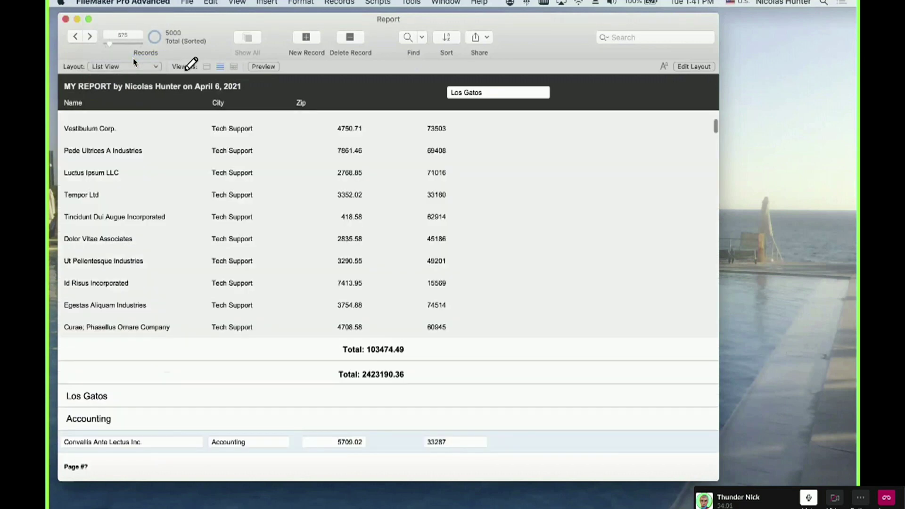
click(134, 68)
click(133, 68)
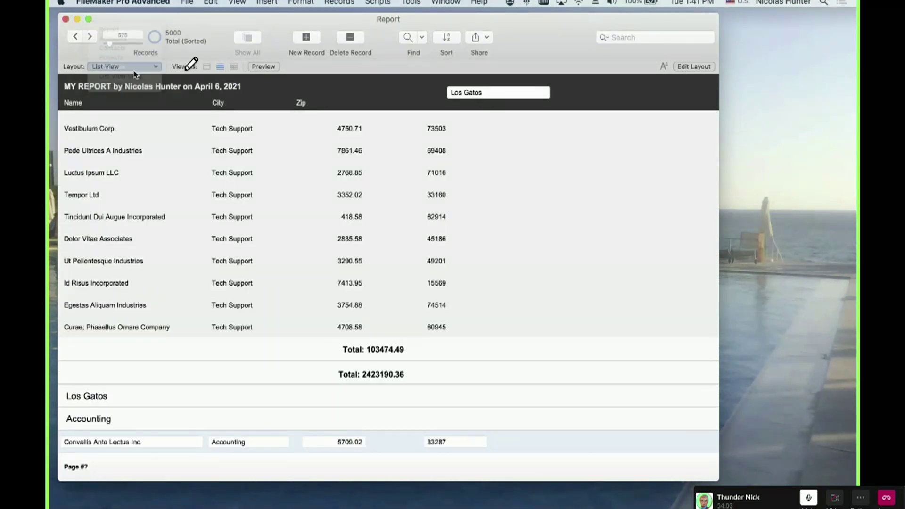
click(133, 68)
click(134, 71)
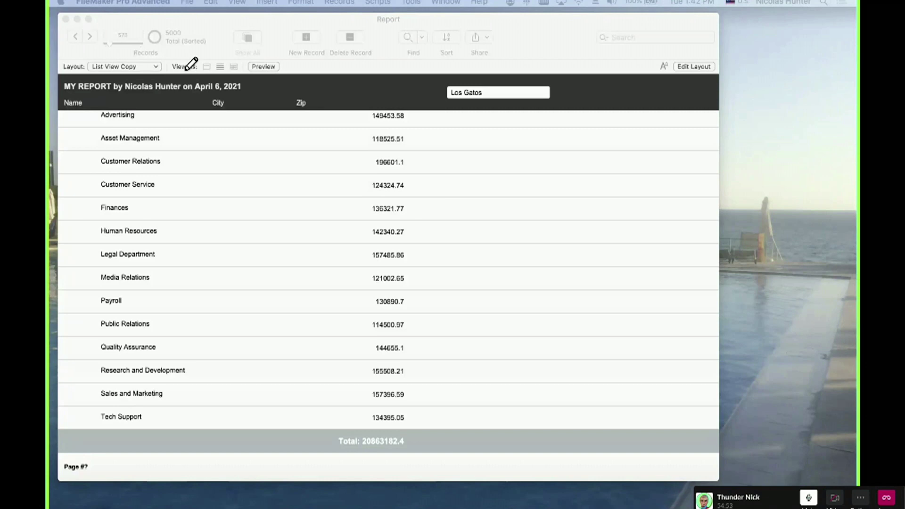
scroll(201, 353, down, 20)
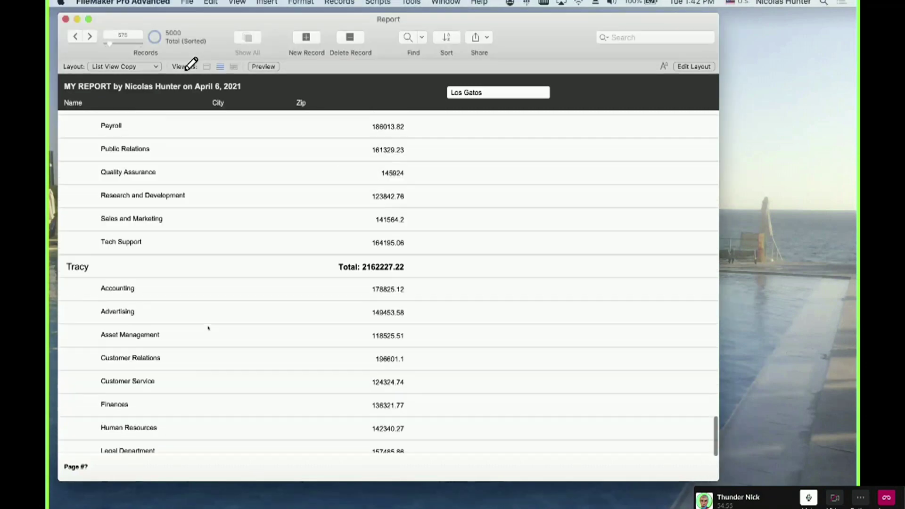
Inspect the List View Copy layout's parts in Layout mode and return to Browse mode.
scroll(208, 327, up, 10)
key(super+l)
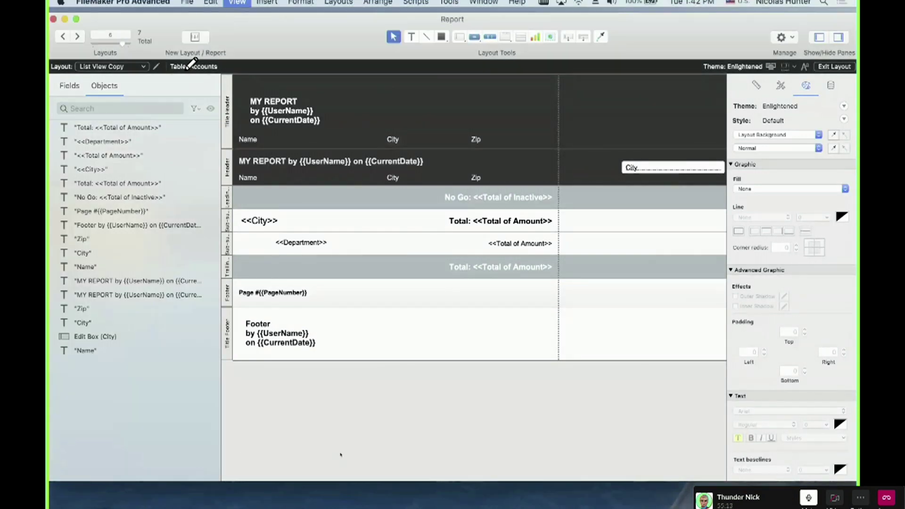
key(super+b)
Go to the List View layout and look through its individual records and group totals.
click(125, 67)
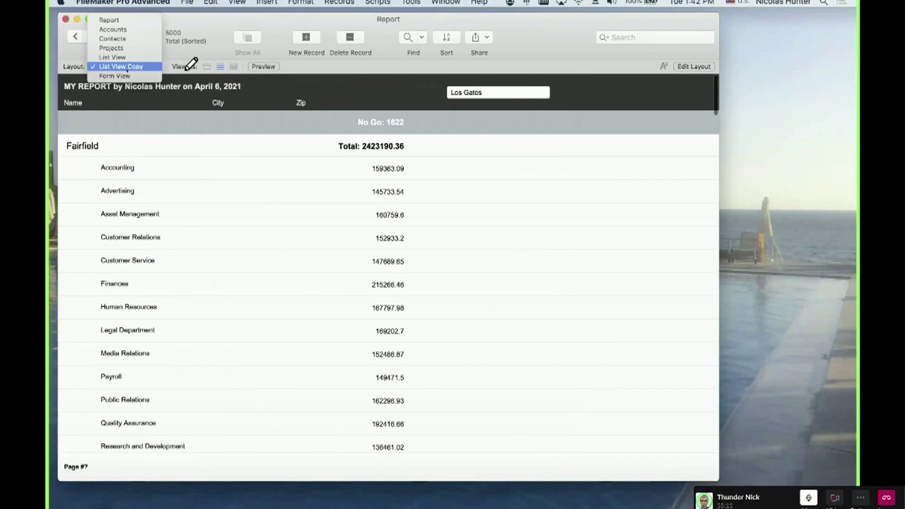
click(120, 58)
scroll(408, 243, down, 20)
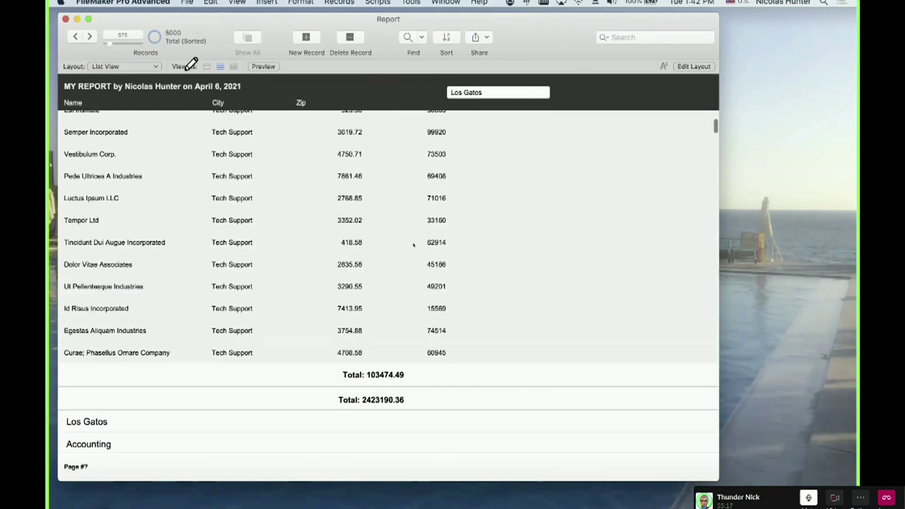
scroll(413, 244, down, 5)
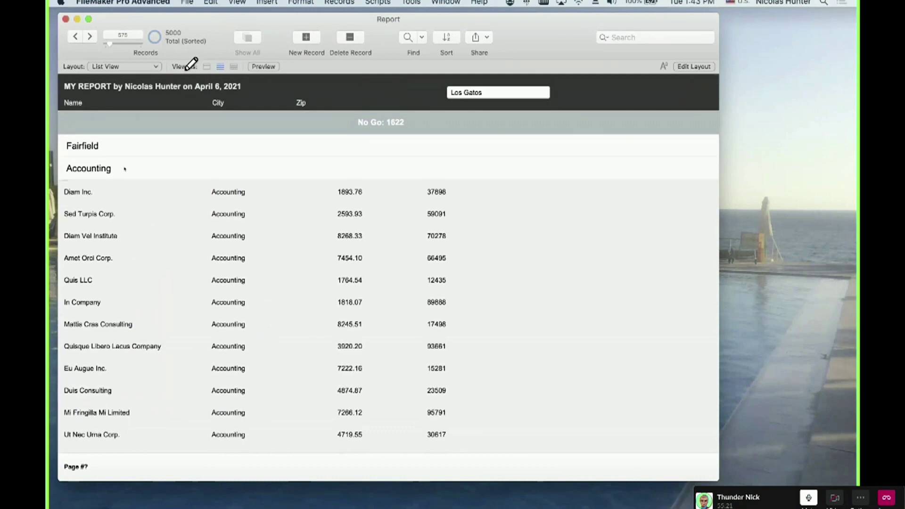
Sort the List View records by Department first and City second.
key(super+s)
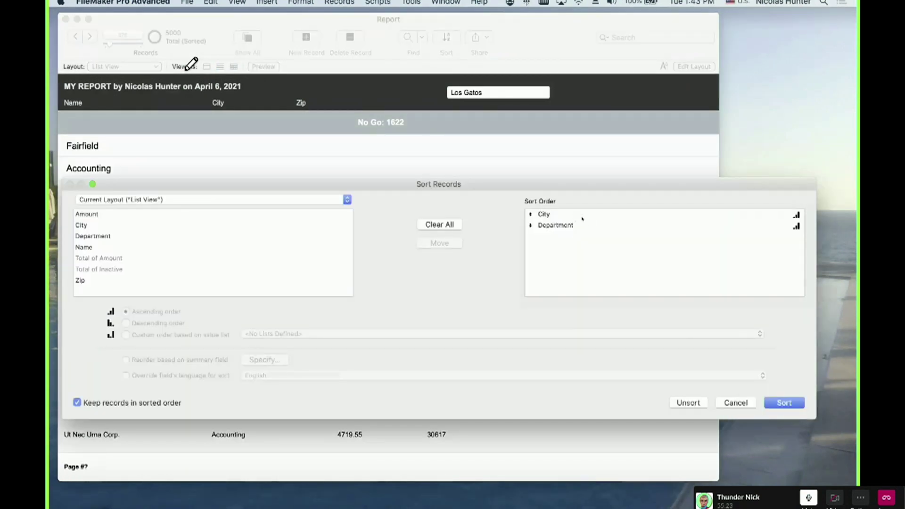
drag(589, 214, 706, 339)
click(773, 403)
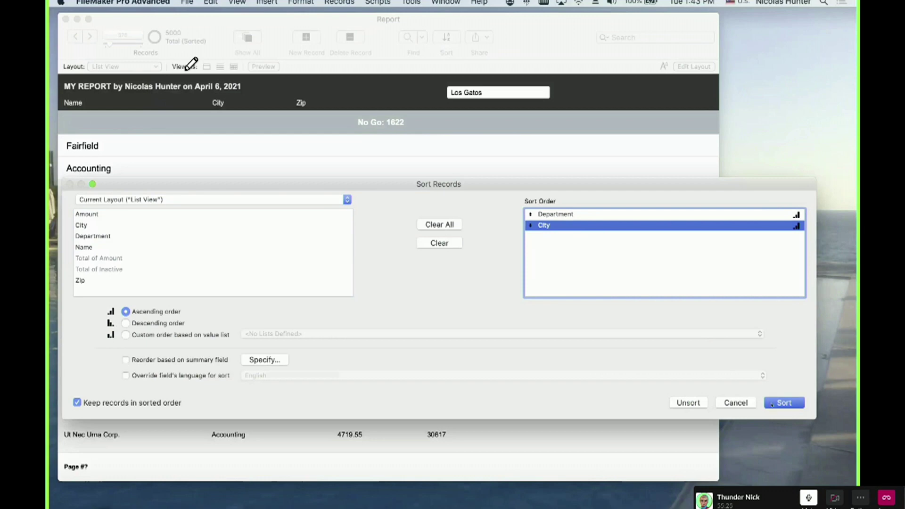
scroll(475, 360, up, 15)
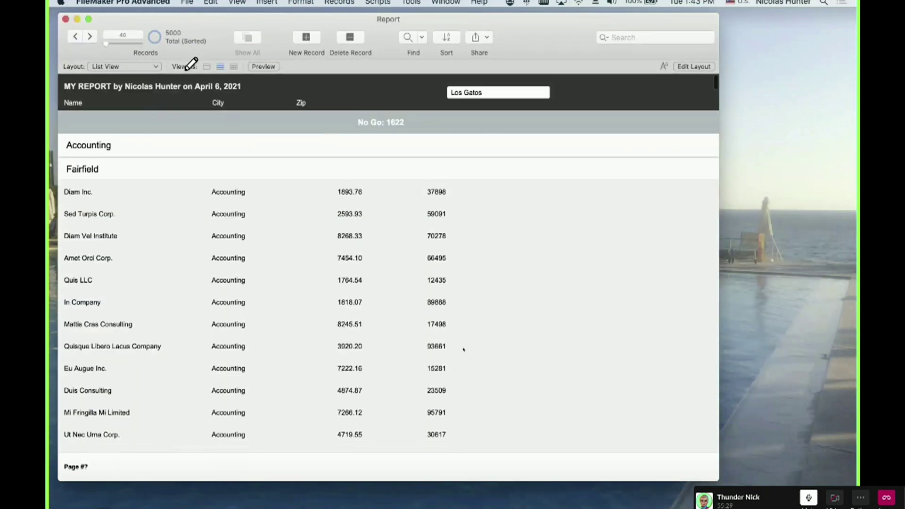
Look through the sorted List View records to the end of the first city group and its total.
key(super+s)
key(Escape)
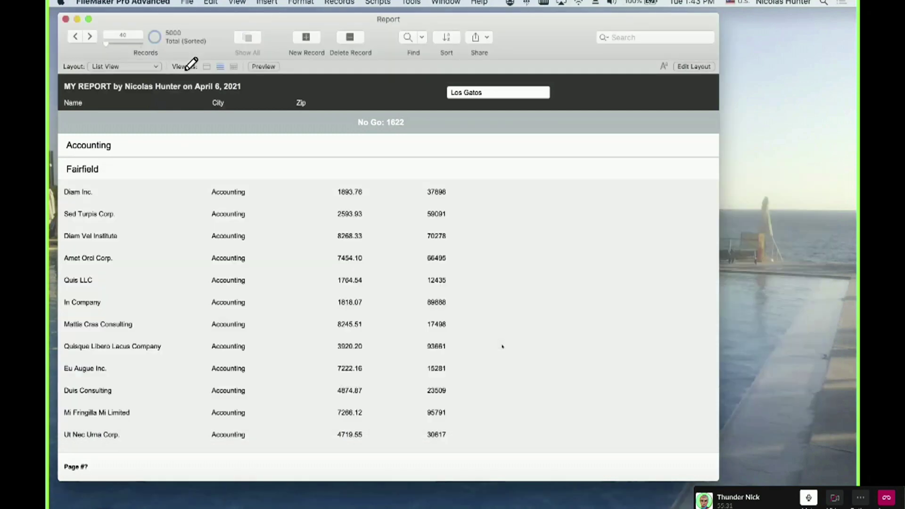
scroll(503, 346, down, 5)
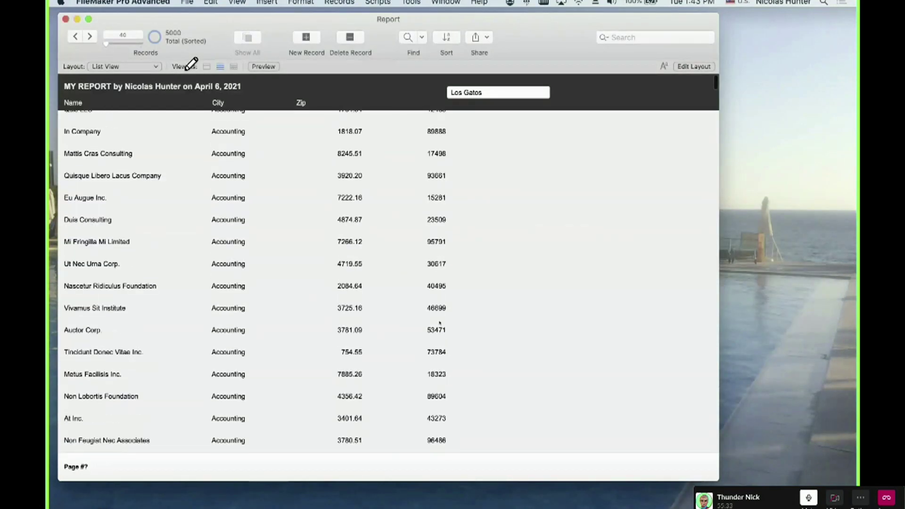
scroll(439, 323, down, 12)
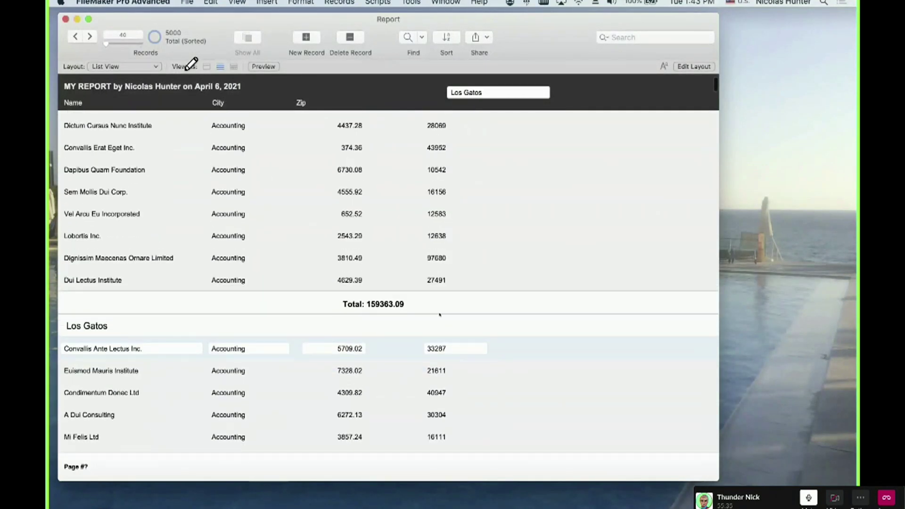
Reopen the sort settings, review the order of Department before City, and apply the sort again.
key(super+s)
drag(557, 215, 562, 241)
click(561, 248)
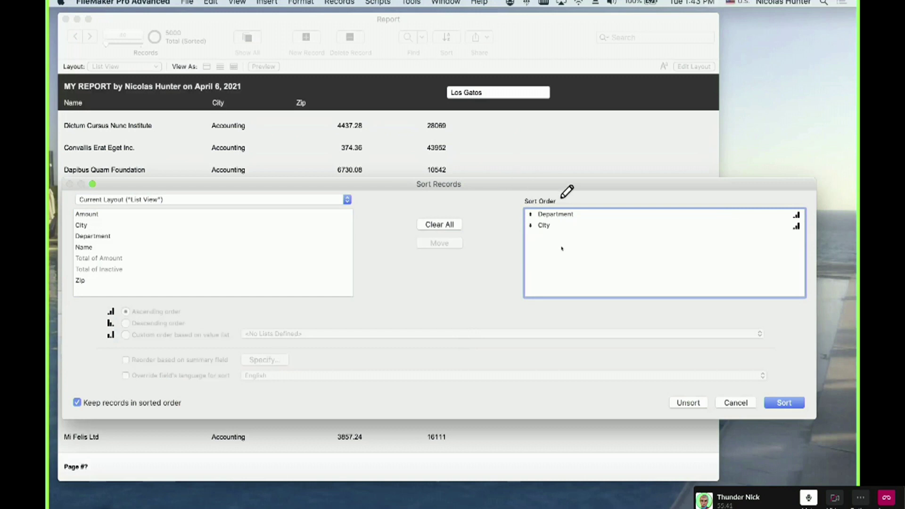
mouse_move(245, 104)
mouse_down()
mouse_move(136, 142)
mouse_move(377, 88)
mouse_move(175, 67)
mouse_up()
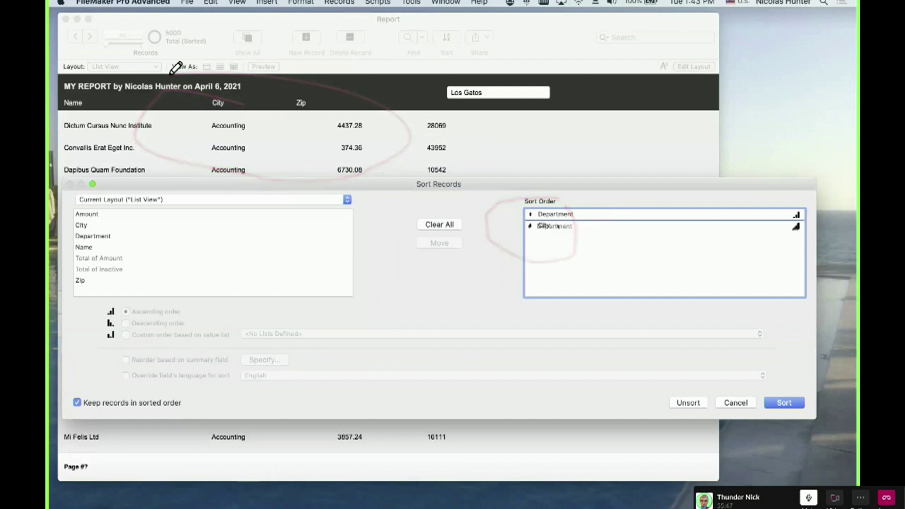
click(777, 404)
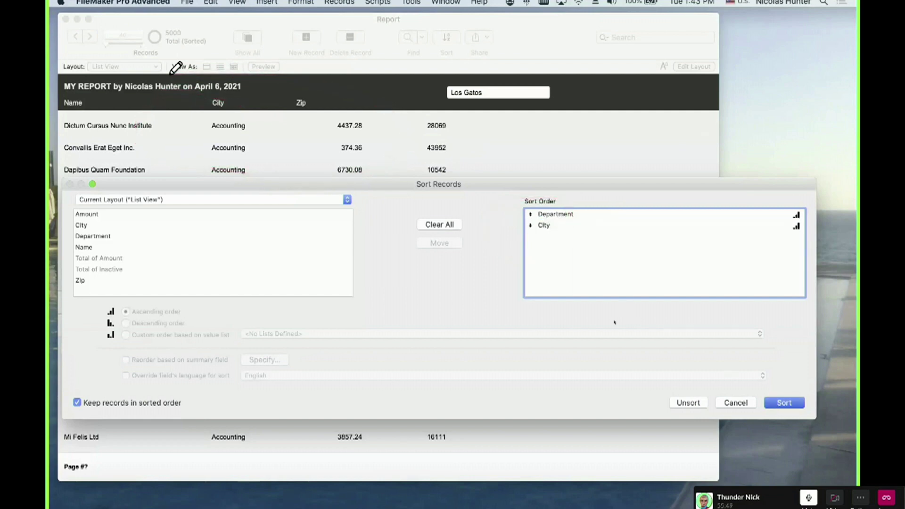
Review how the Accounting records are grouped under the department and city headings.
scroll(253, 280, down, 2)
scroll(253, 280, up, 8)
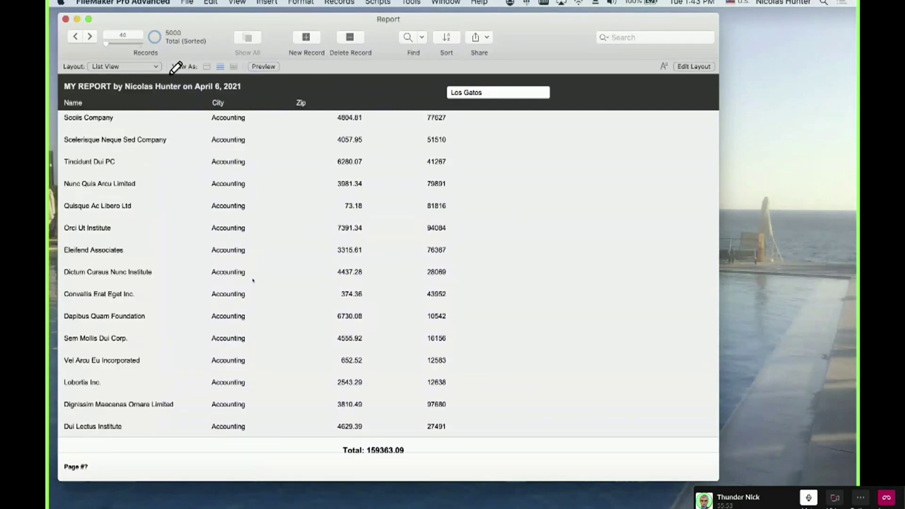
scroll(253, 281, up, 5)
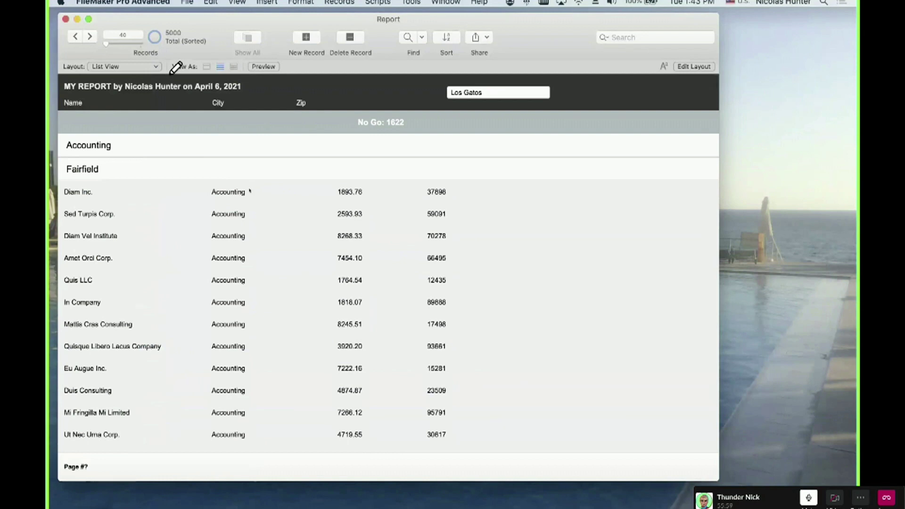
scroll(249, 191, down, 4)
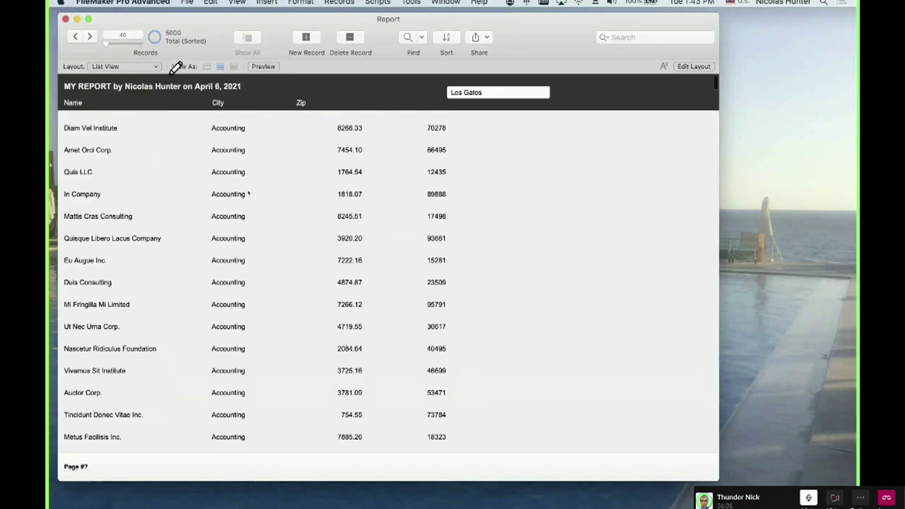
Switch the List View layout to Layout mode and open Part Setup.
key(super+l)
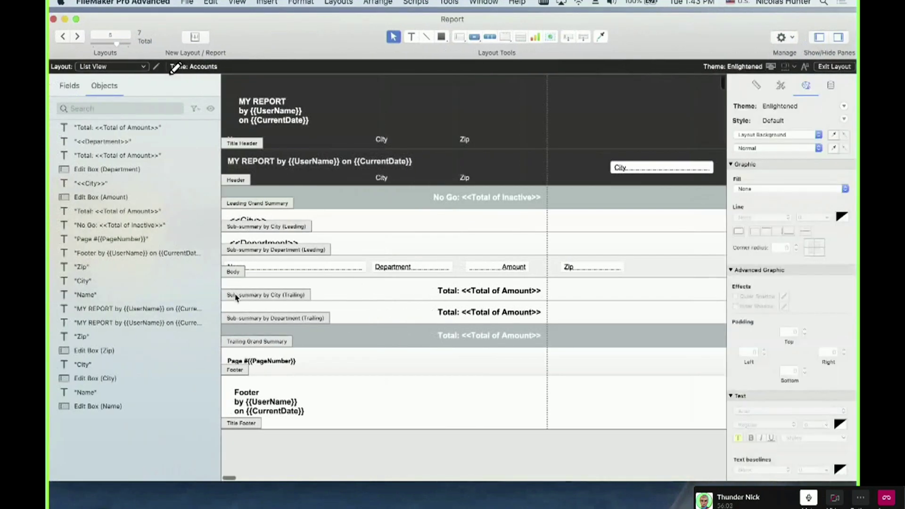
drag(238, 300, 241, 302)
key(super+z)
click(378, 2)
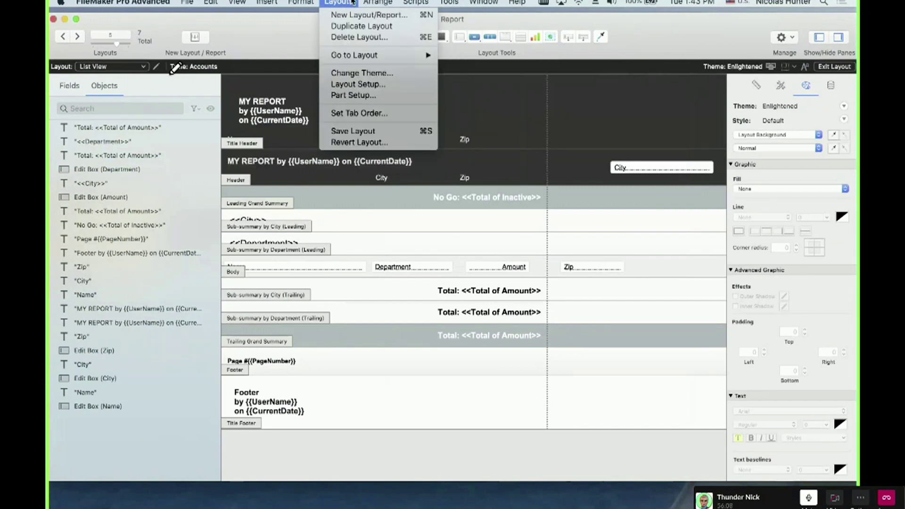
click(366, 95)
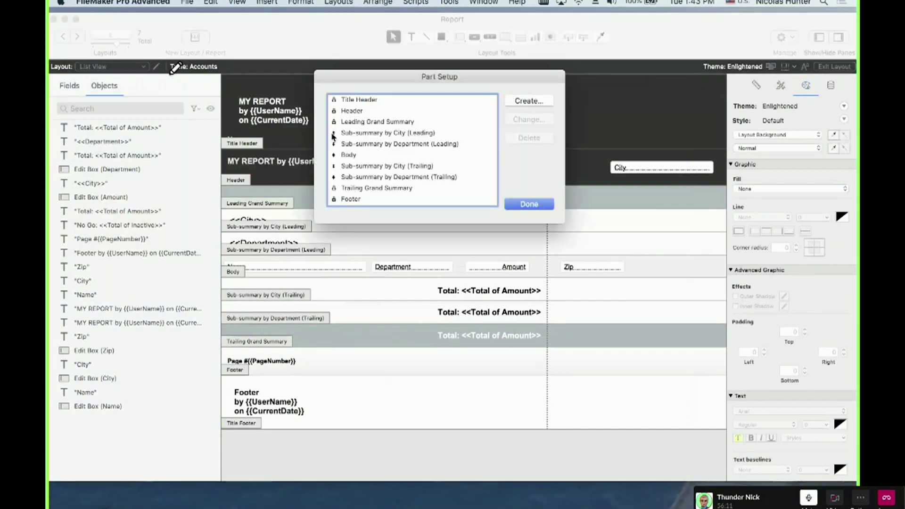
Examine the order of the layout parts, including the leading and trailing City and Department sub-summaries.
drag(335, 144, 347, 128)
click(350, 122)
click(349, 99)
click(351, 111)
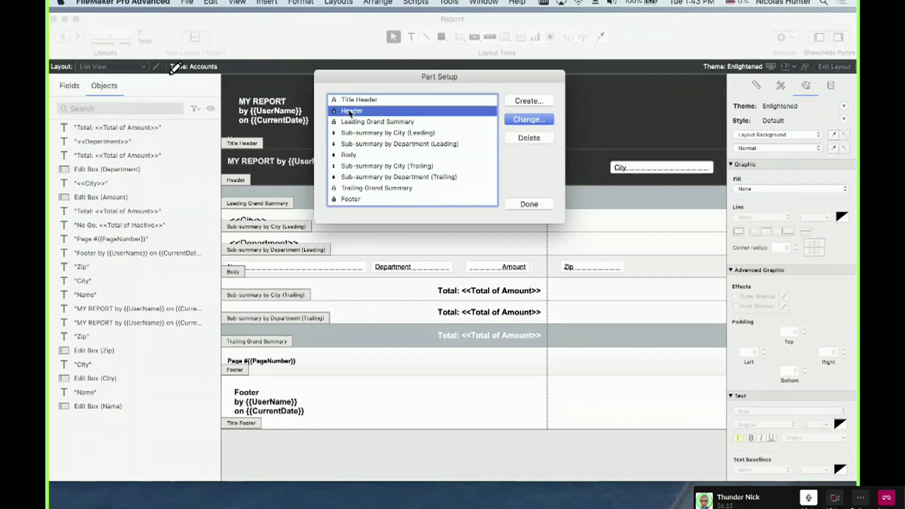
click(349, 122)
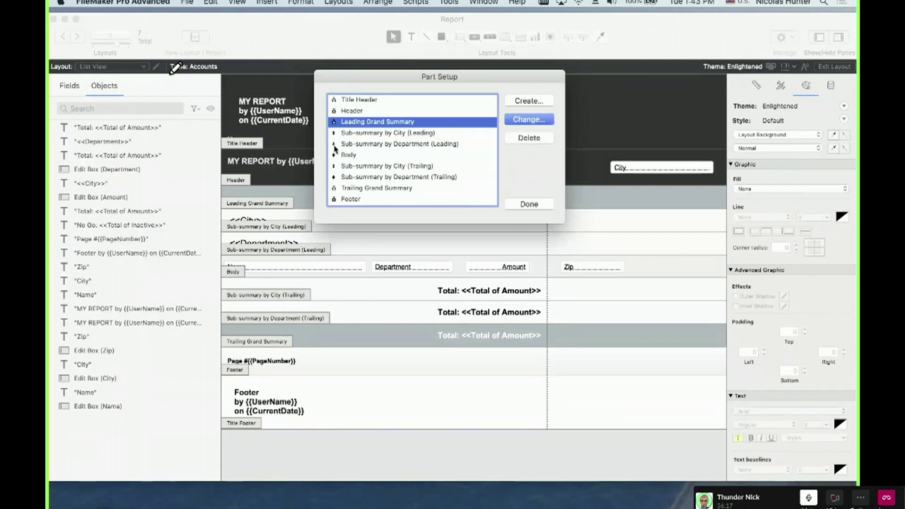
scroll(338, 148, down, 1)
click(338, 166)
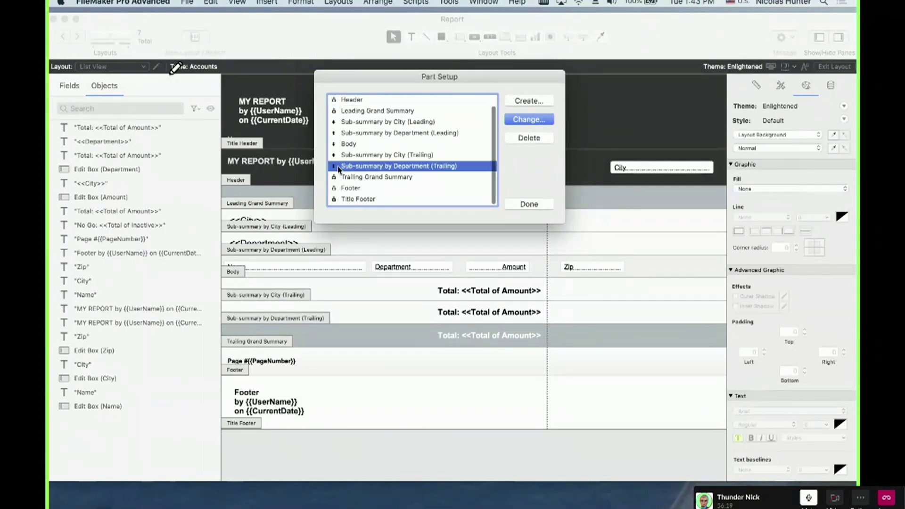
click(352, 156)
click(354, 134)
click(355, 143)
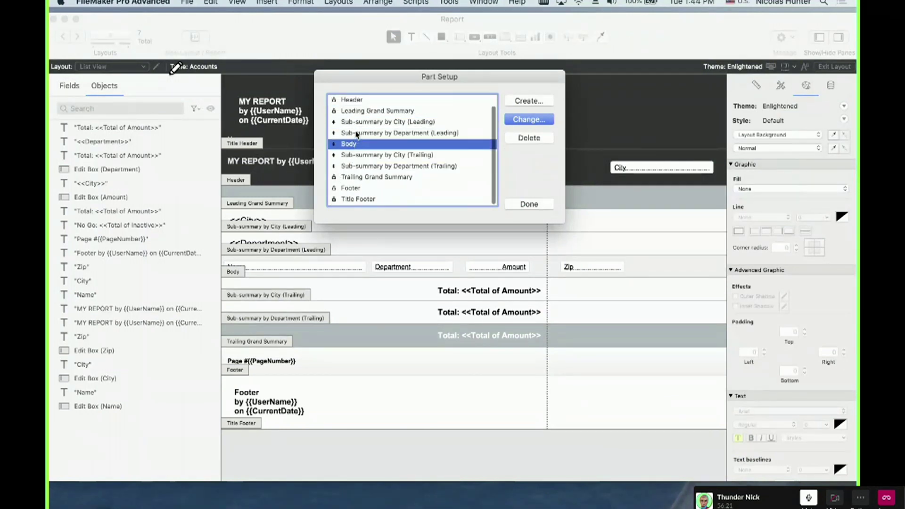
click(356, 133)
click(356, 124)
click(355, 134)
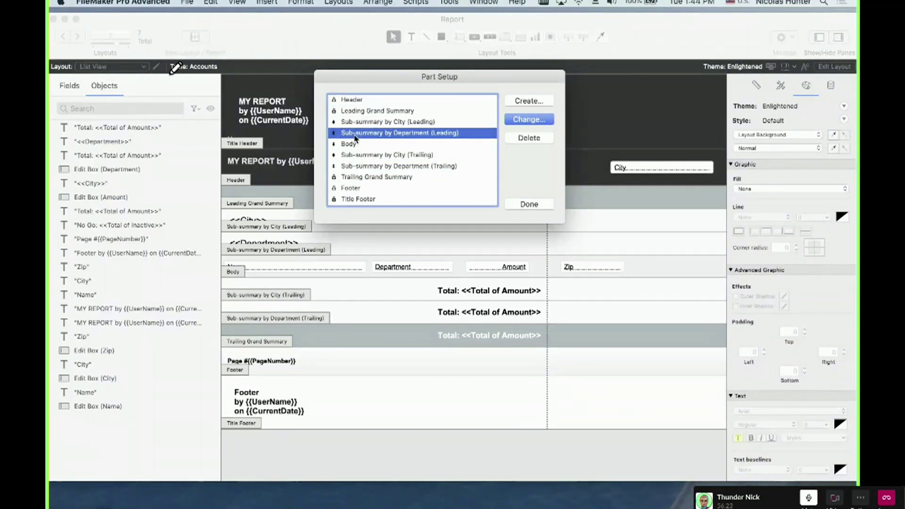
Move the leading and trailing Department sub-summaries above the matching City sub-summaries, close Part Setup and return to Browse mode.
drag(334, 134, 335, 122)
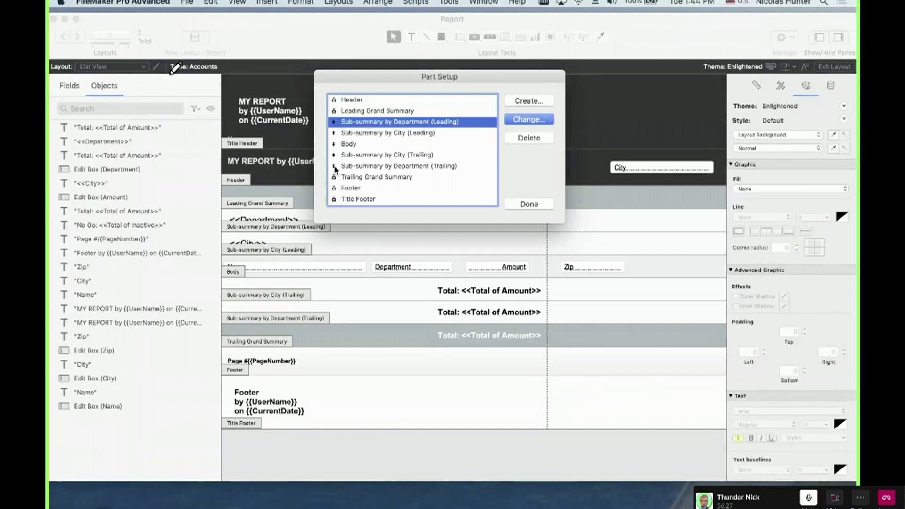
drag(334, 166, 335, 155)
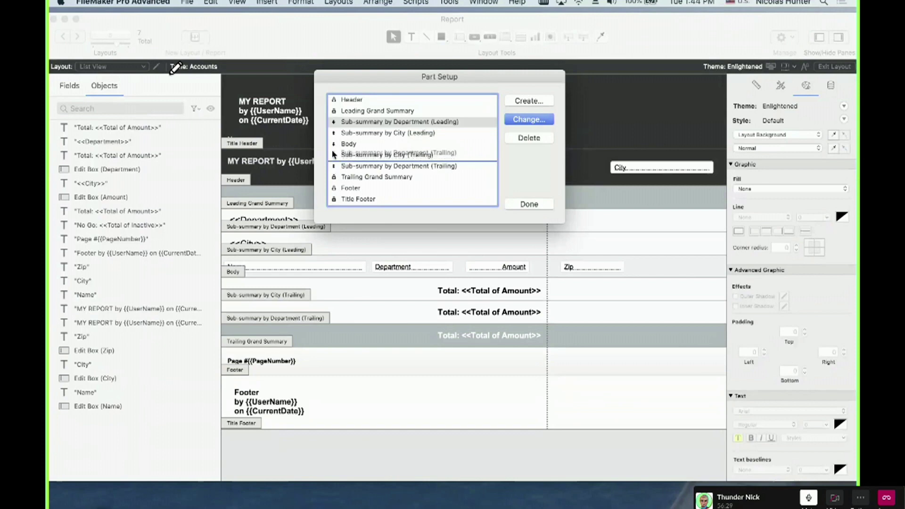
click(527, 204)
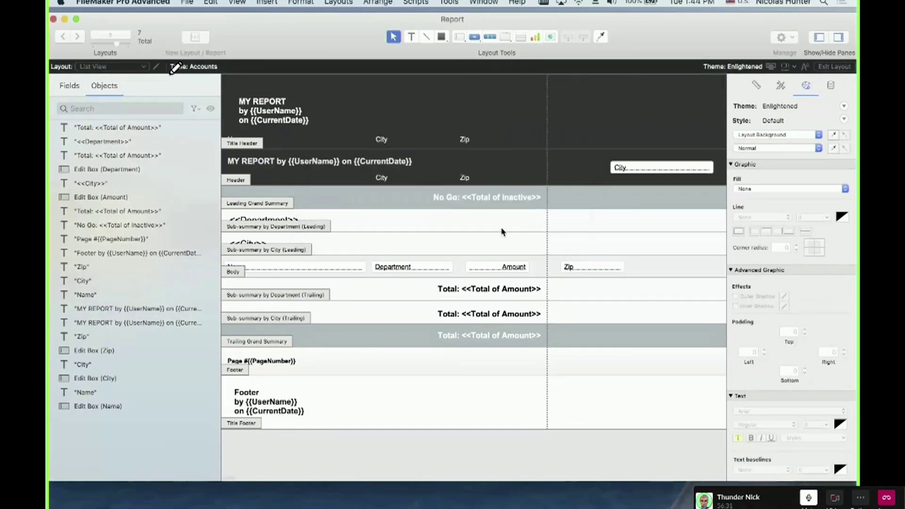
key(super+b)
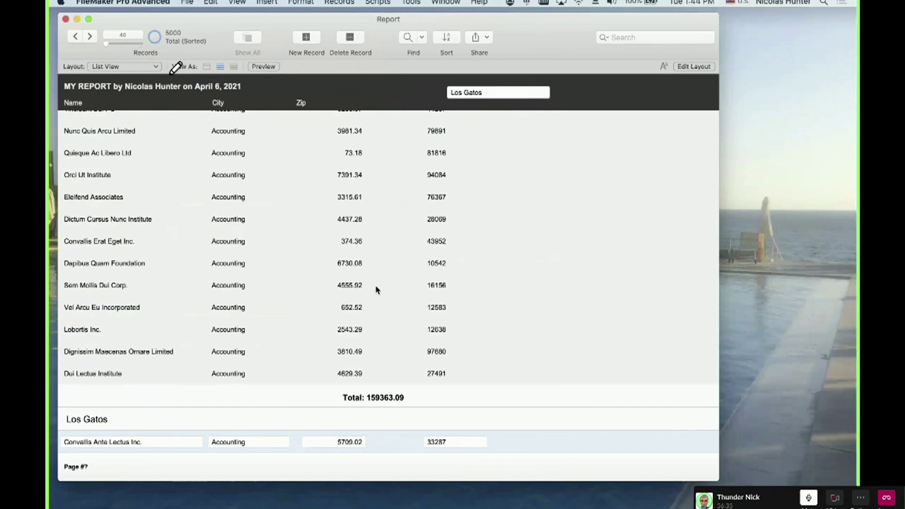
Reopen Part Setup in Layout mode, review the new order of the sub-summary parts and close it.
key(super+l)
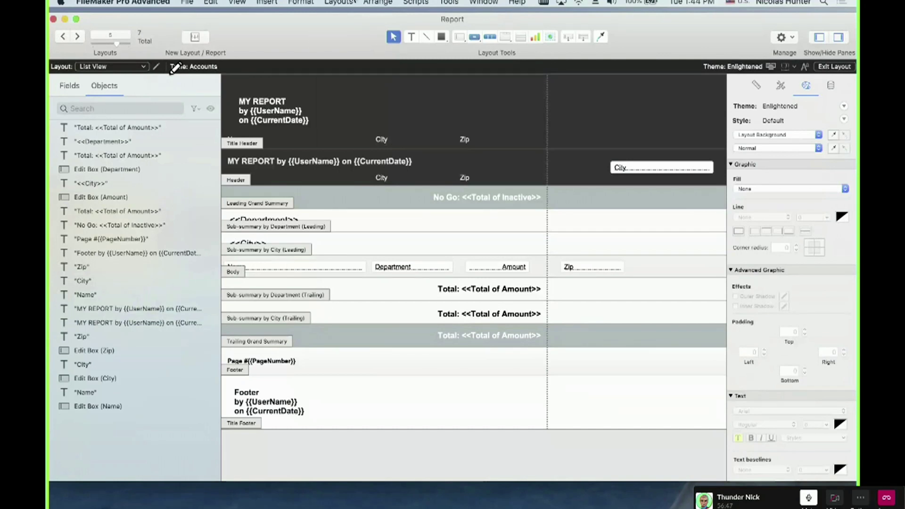
click(338, 2)
click(350, 96)
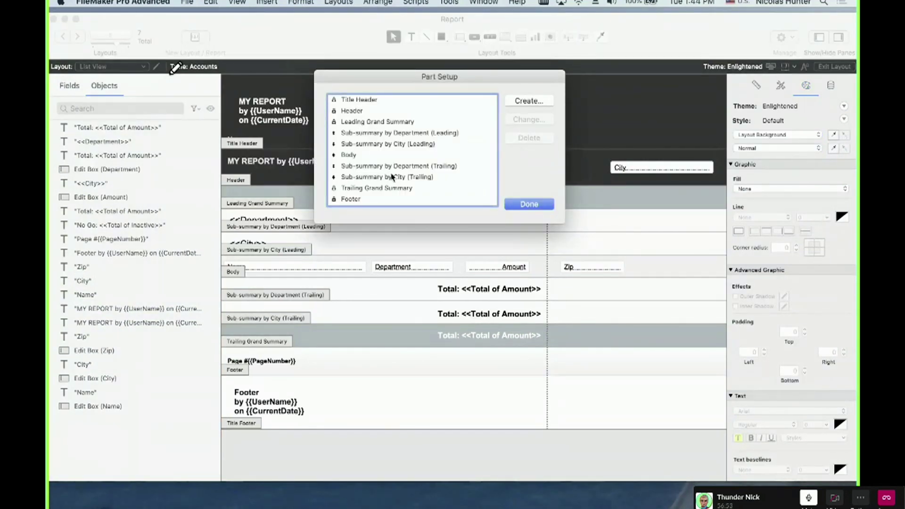
click(533, 208)
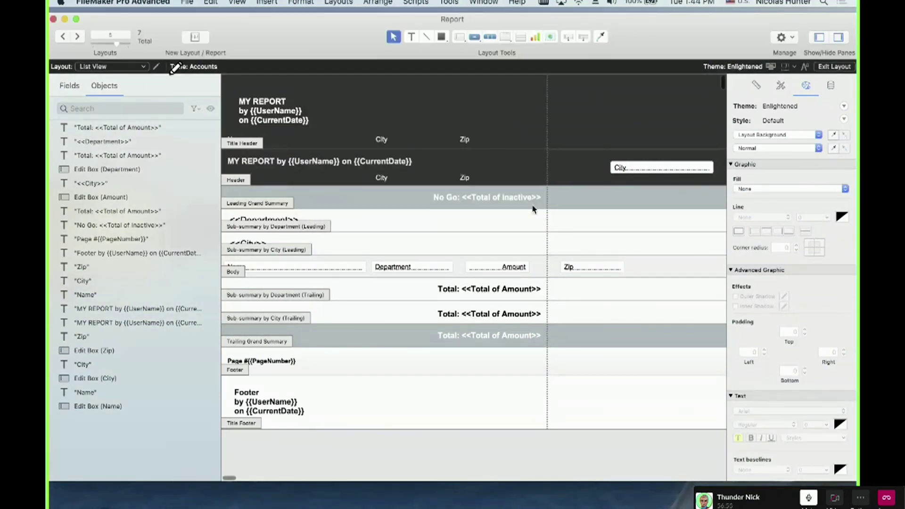
Display the List View layout in Browse mode and check its department and city groups.
key(super+b)
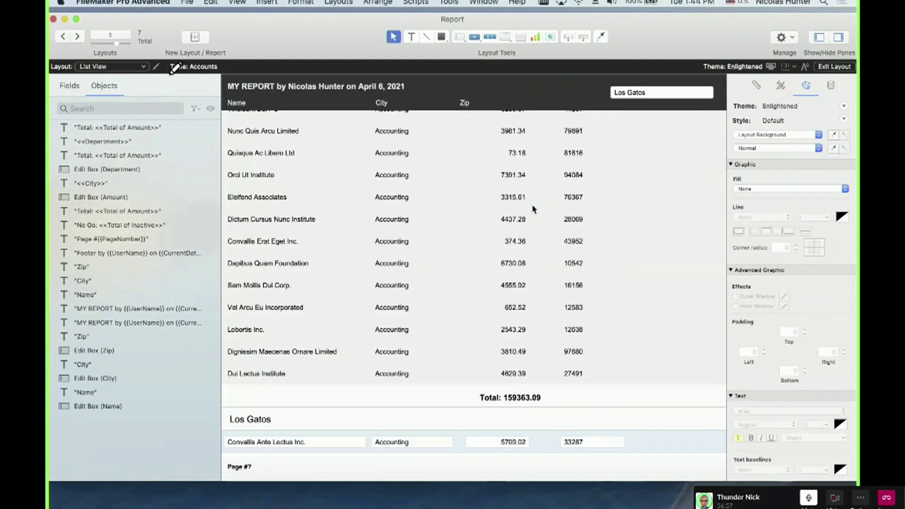
scroll(507, 230, up, 12)
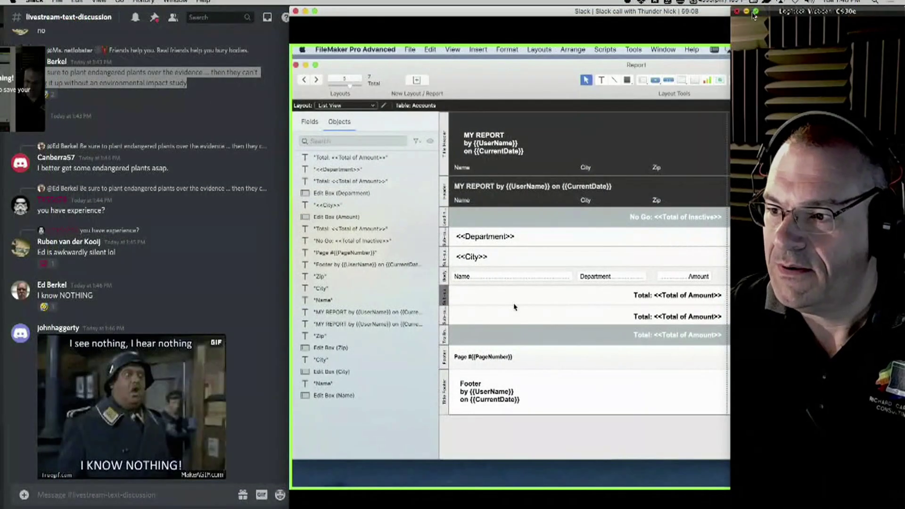
click(746, 11)
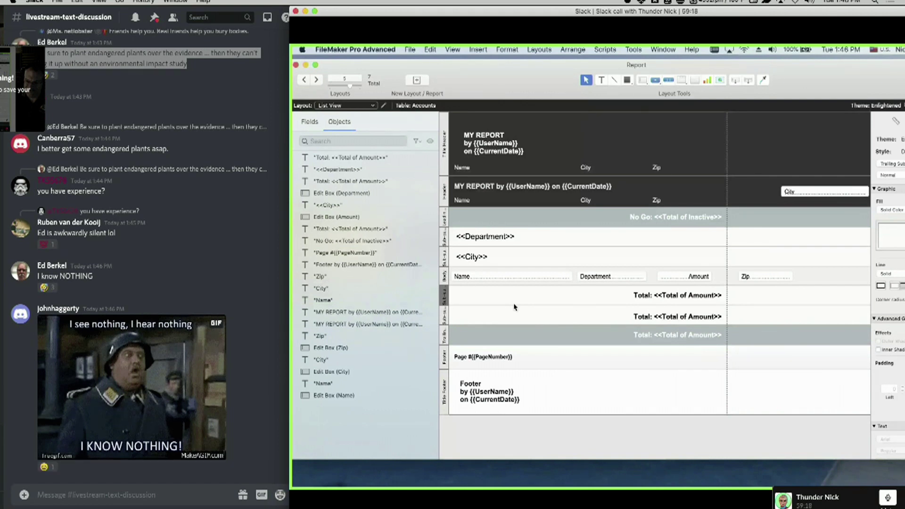
key(super+b)
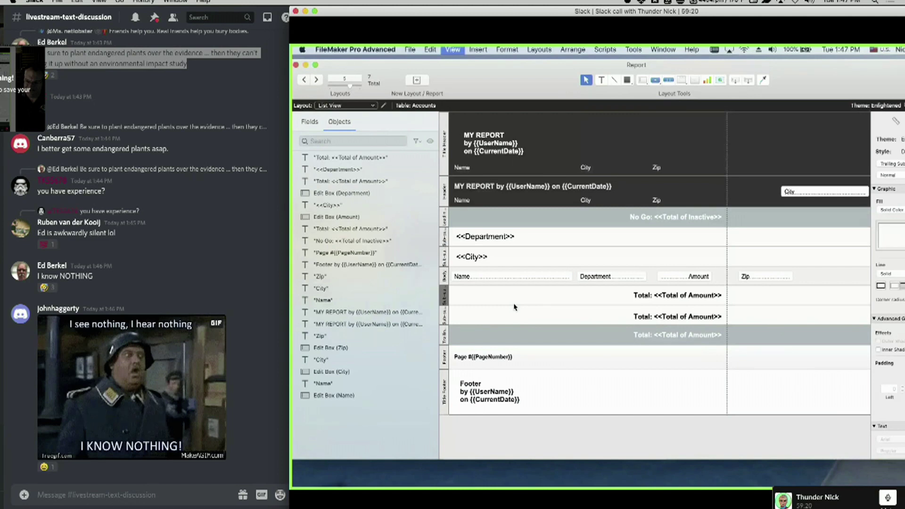
Check the city group totals in the List View report in Browse mode and return to Layout mode.
scroll(595, 349, down, 15)
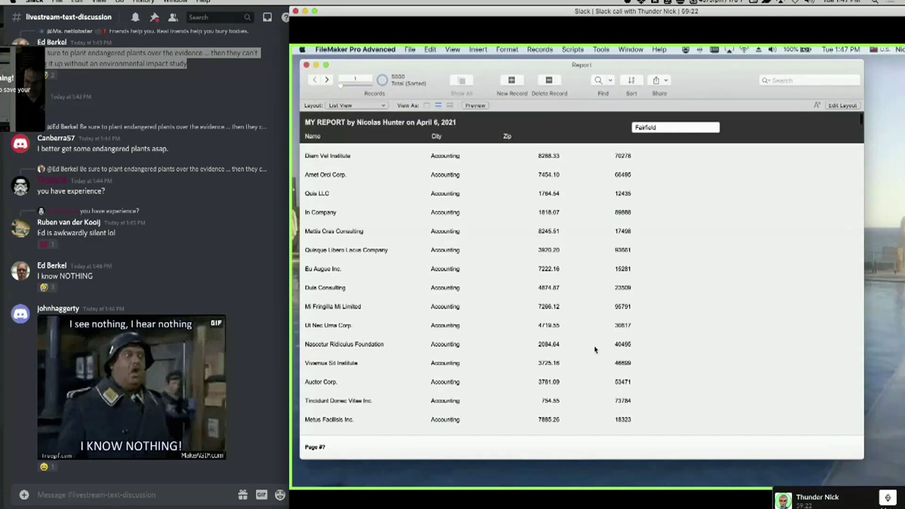
scroll(594, 349, down, 5)
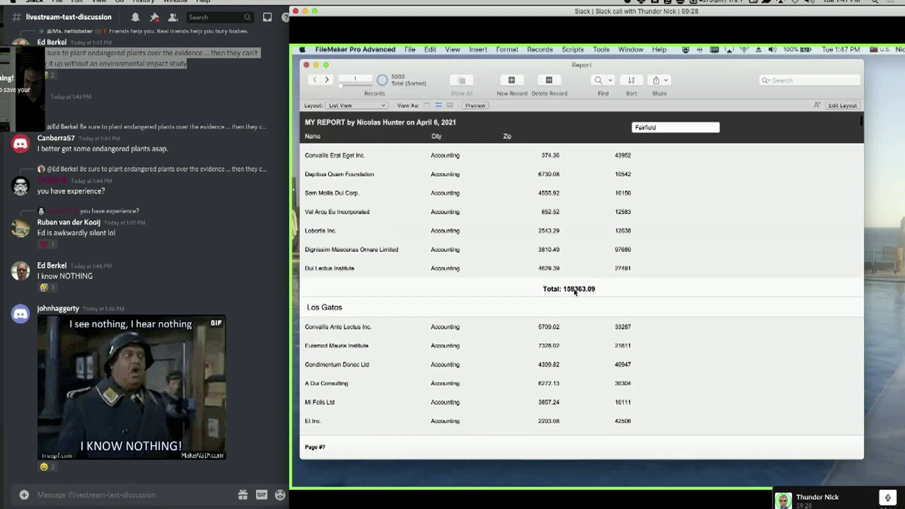
key(super+l)
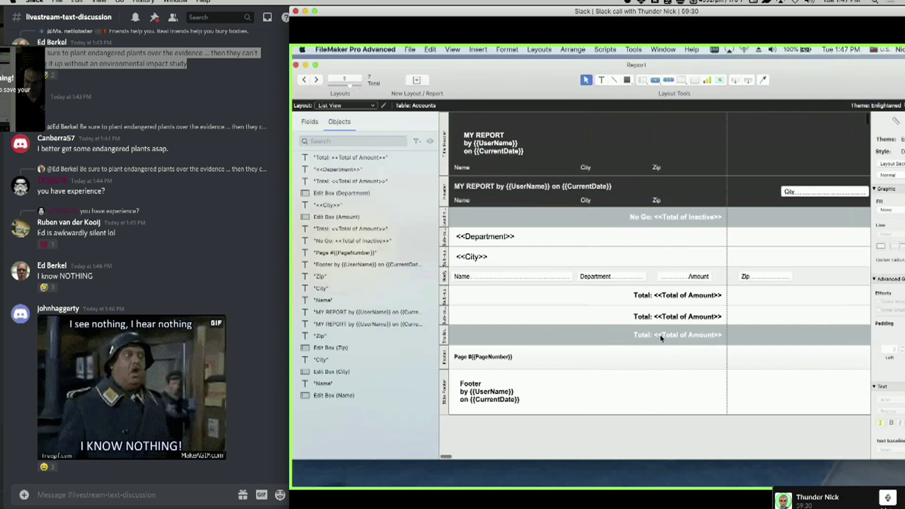
Show the full layout part labels and examine the Total of Amount text in the trailing grand summary, City and Department sub-summaries.
click(444, 338)
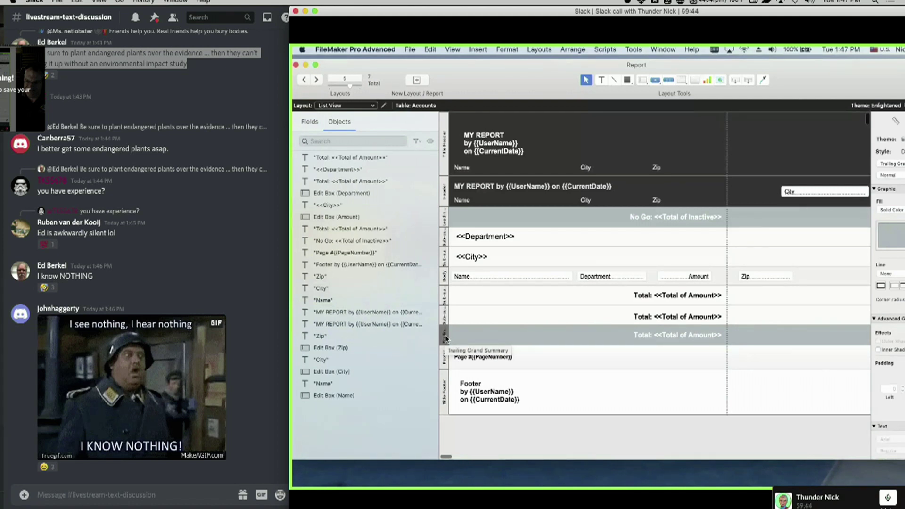
click(627, 336)
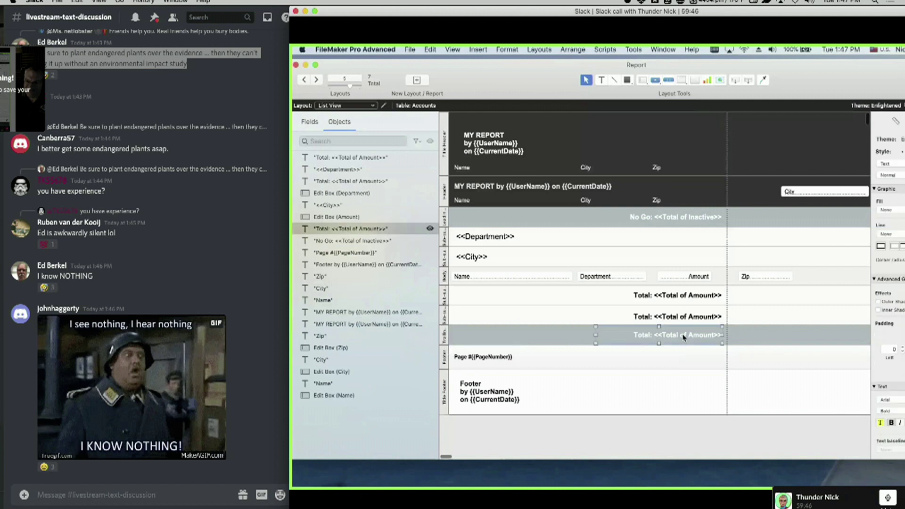
super+click(445, 320)
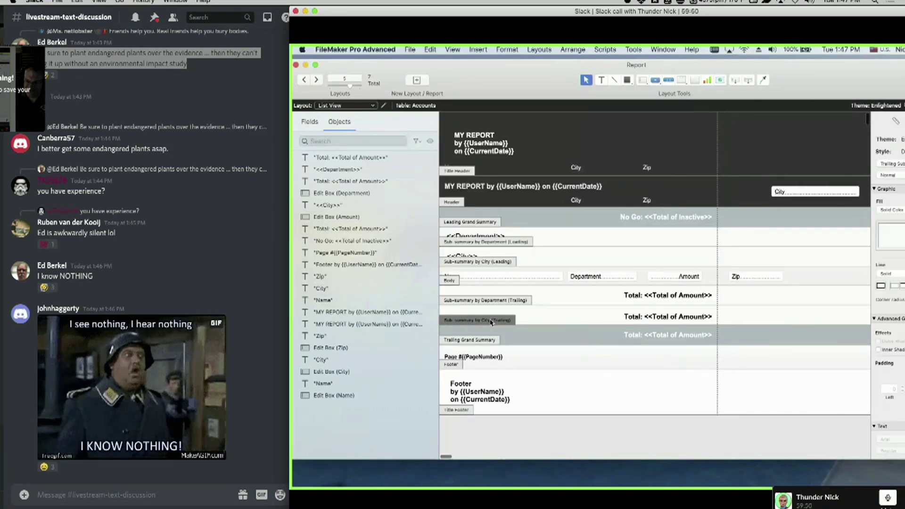
click(667, 317)
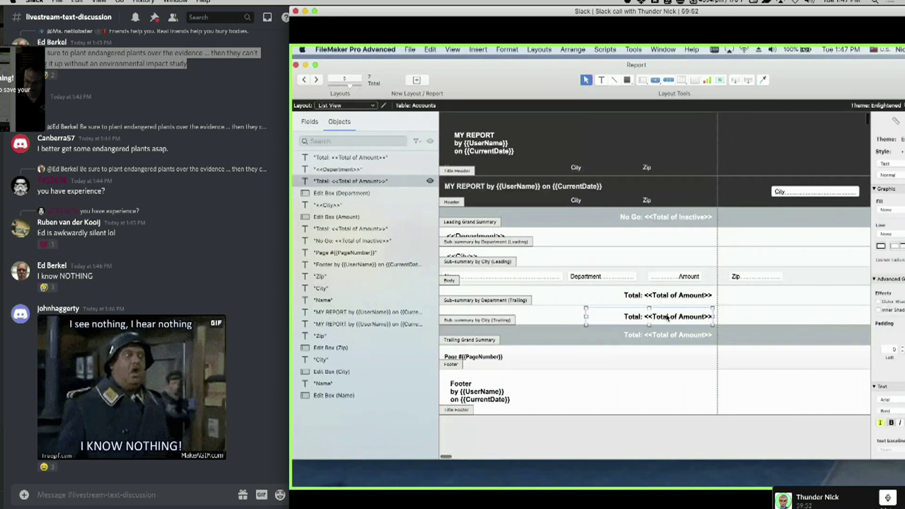
click(498, 301)
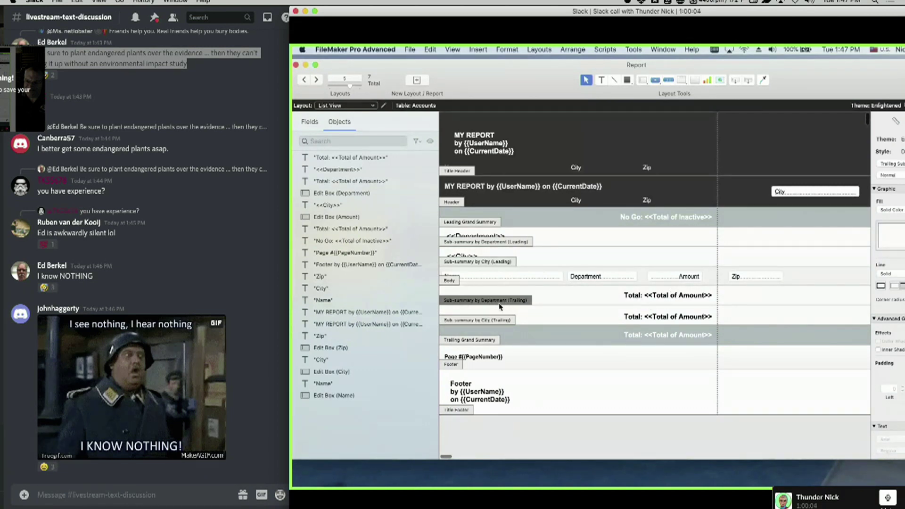
click(688, 335)
click(682, 318)
click(675, 297)
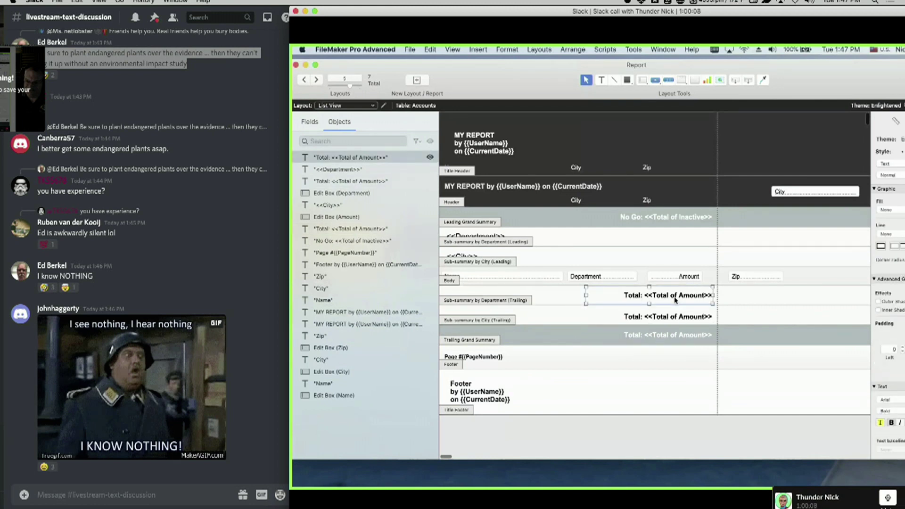
click(674, 316)
click(672, 332)
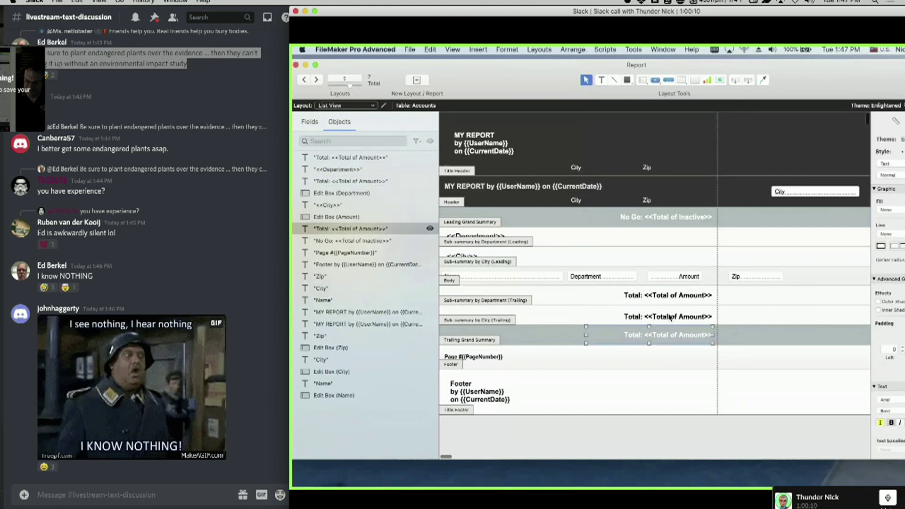
click(671, 317)
click(667, 296)
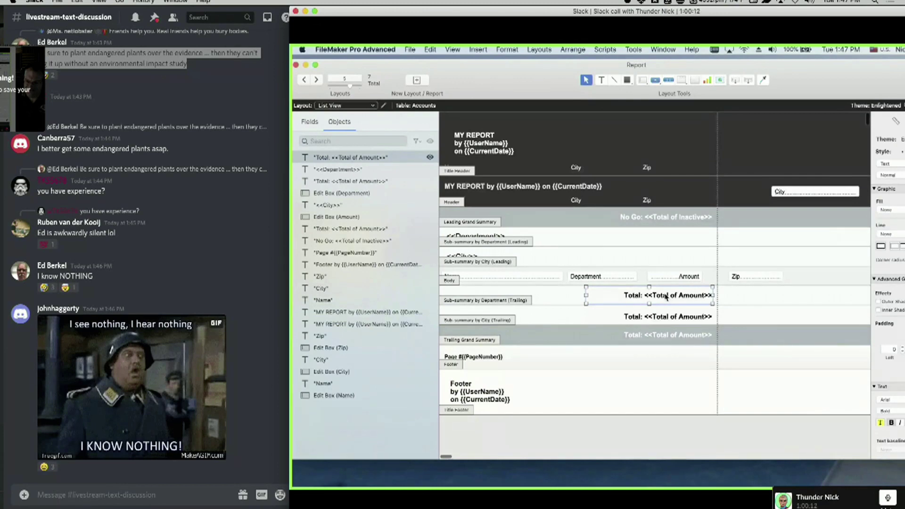
Open the field definitions of the Accounts table, examine the listOf_ID Account field and the available field types, and close them.
key(super+shift+d)
click(429, 297)
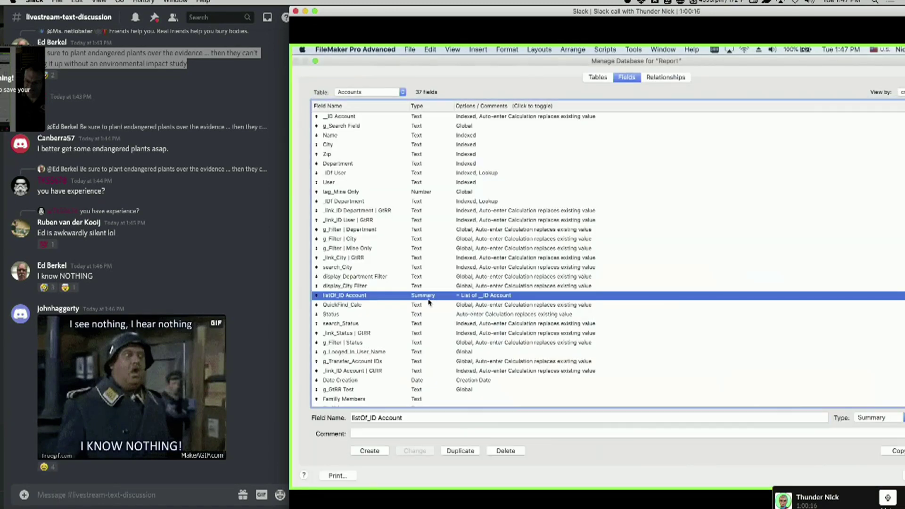
click(870, 419)
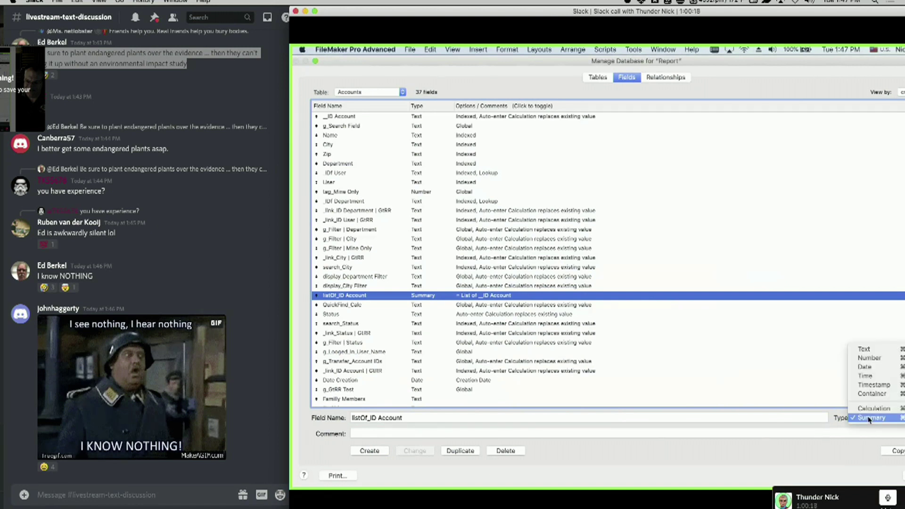
click(797, 416)
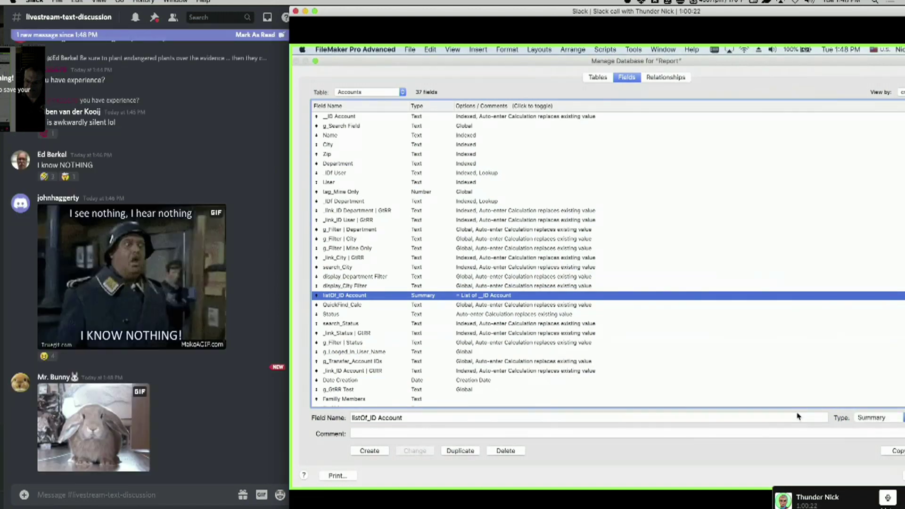
key(Return)
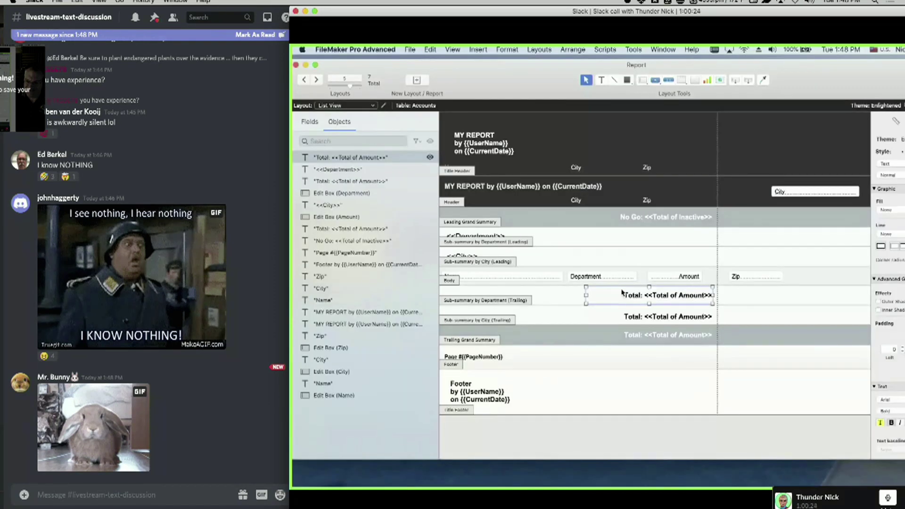
Review the summary options of the Total of Amount field and close them without changes.
click(677, 280)
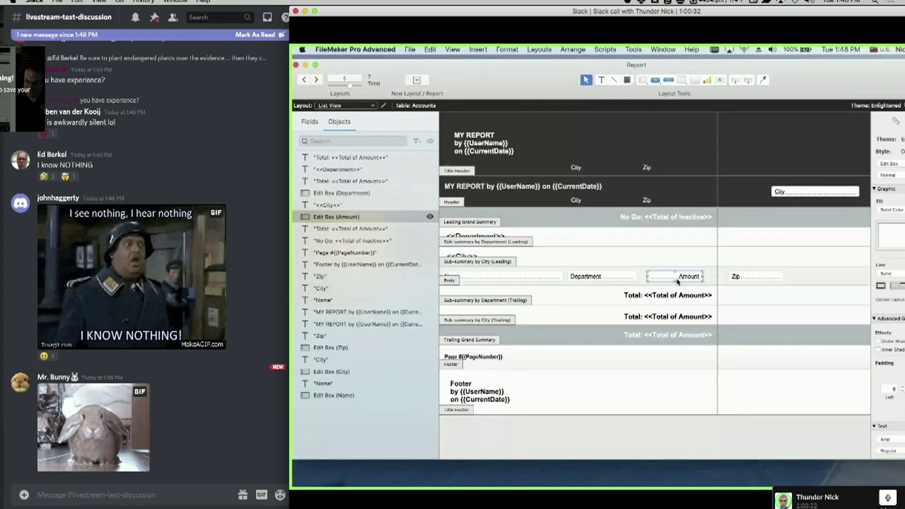
click(314, 11)
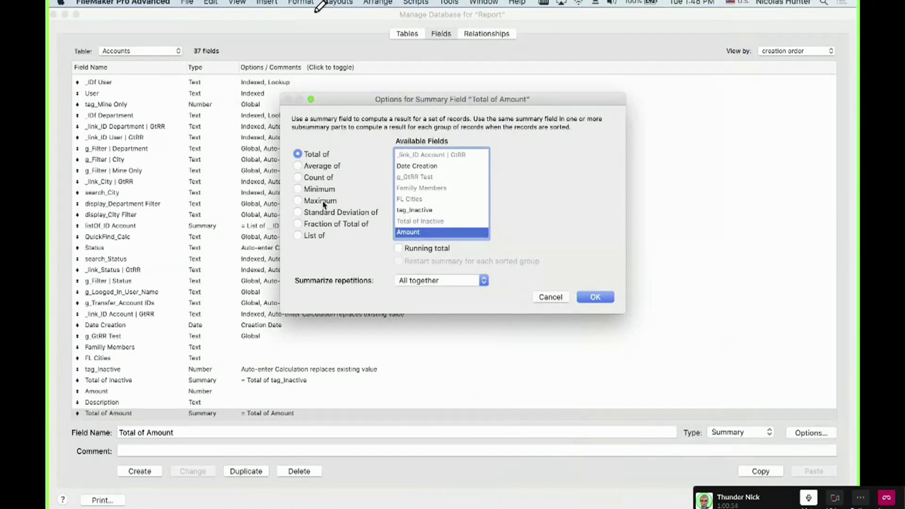
key(Escape)
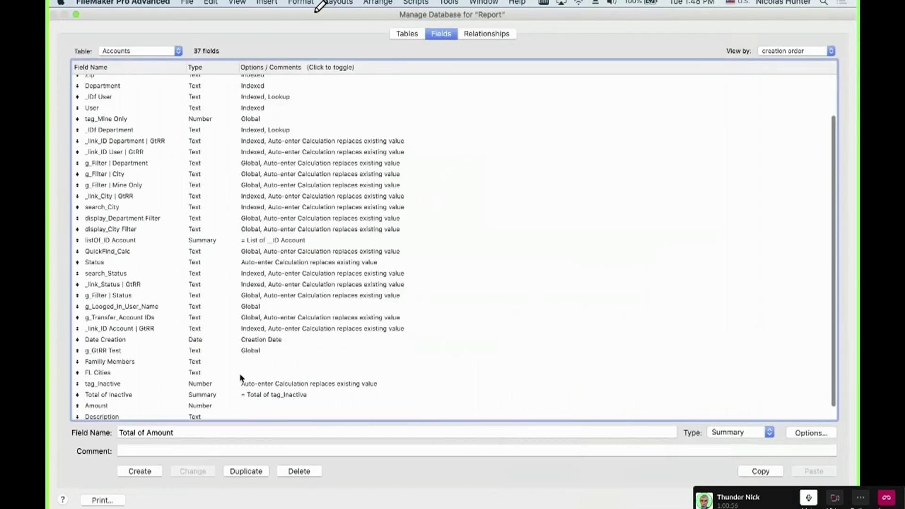
Duplicate the Total of Amount summary field and set the copy to compute the Minimum of Amount.
click(246, 472)
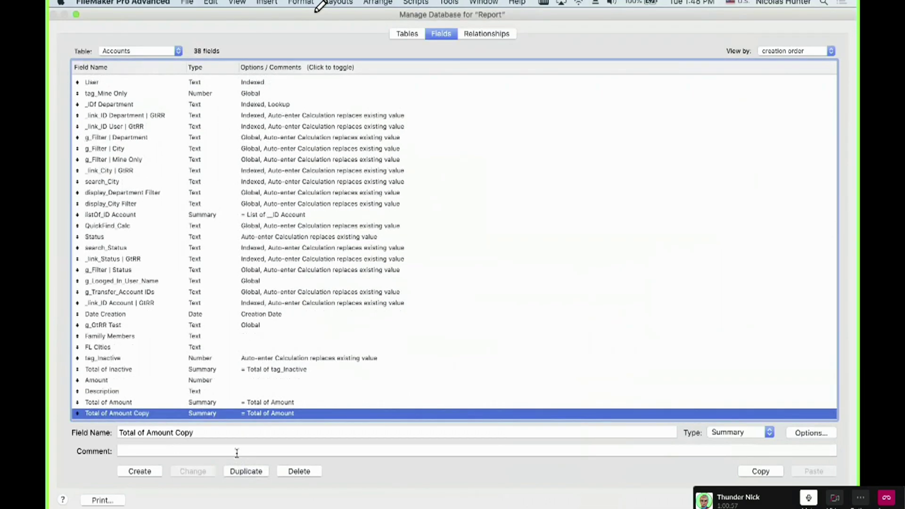
double_click(245, 413)
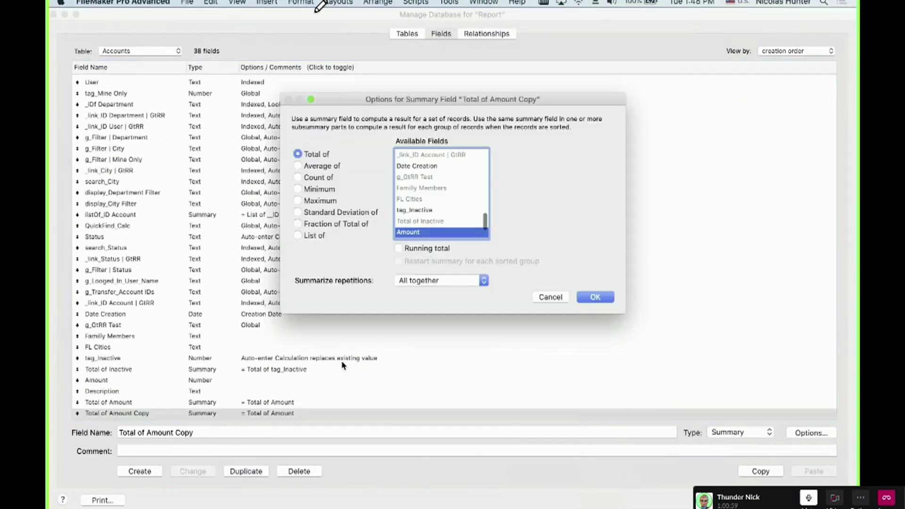
click(327, 194)
click(326, 170)
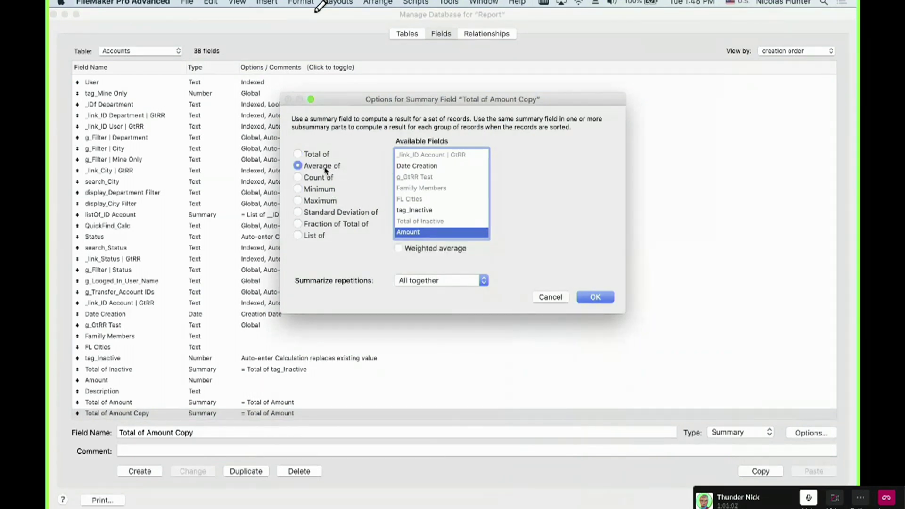
click(323, 190)
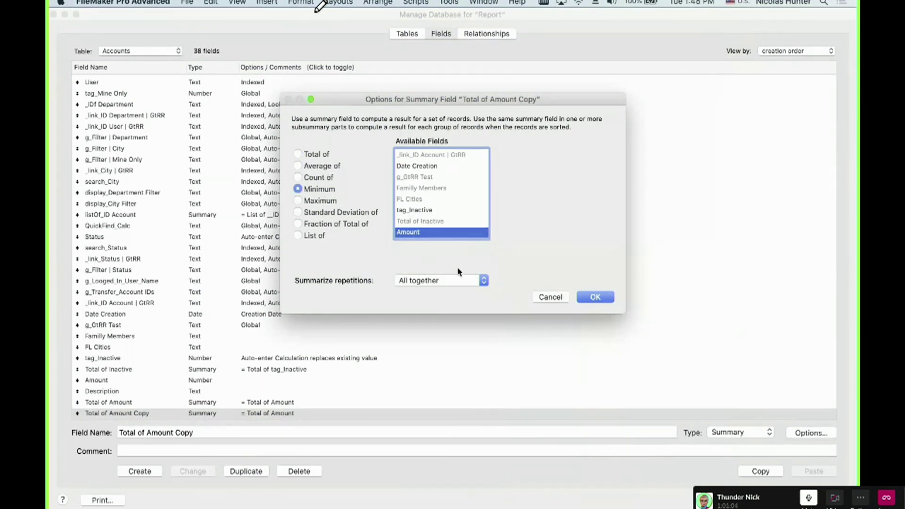
click(592, 297)
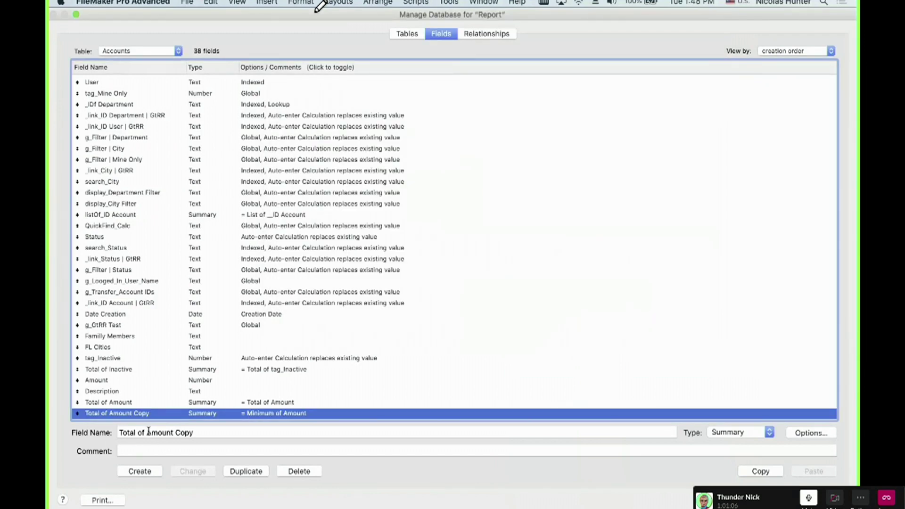
Rename the duplicated summary field as Total of Mini Amount and close the database definition.
click(149, 432)
text(Min)
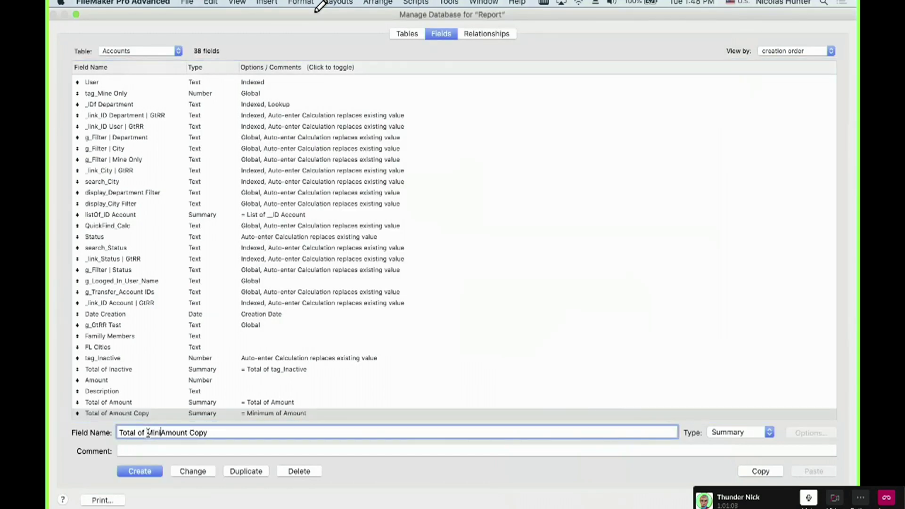
text(i)
double_click(208, 433)
key(BackSpace)
click(212, 470)
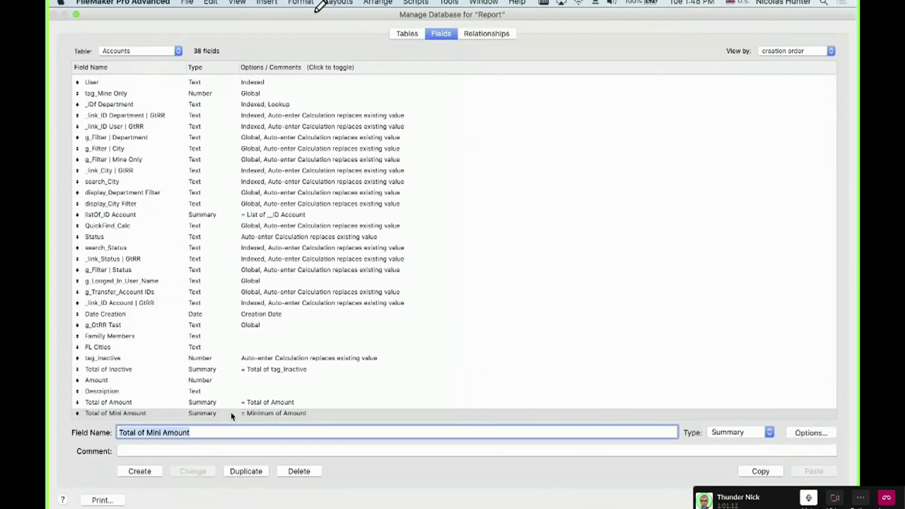
key(Return)
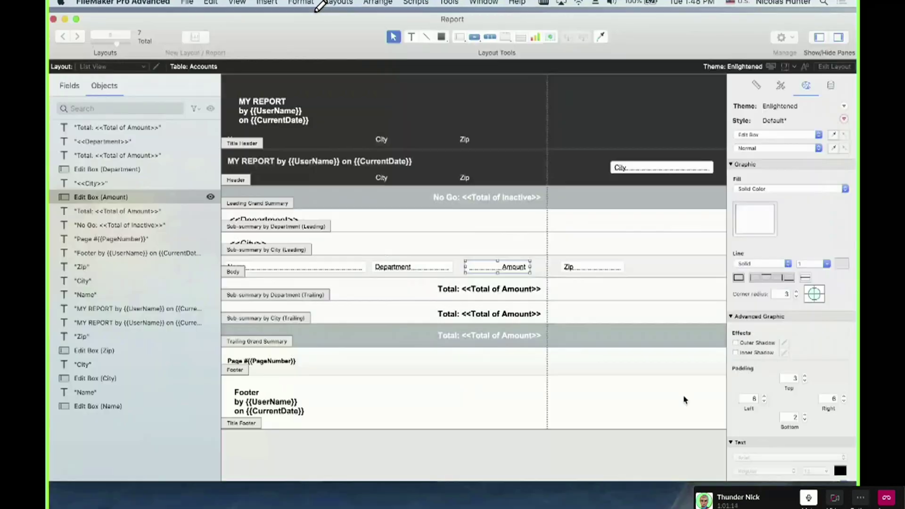
Place a copy of the trailing Department sub-summary's Total of Amount text to the left of the original.
click(486, 338)
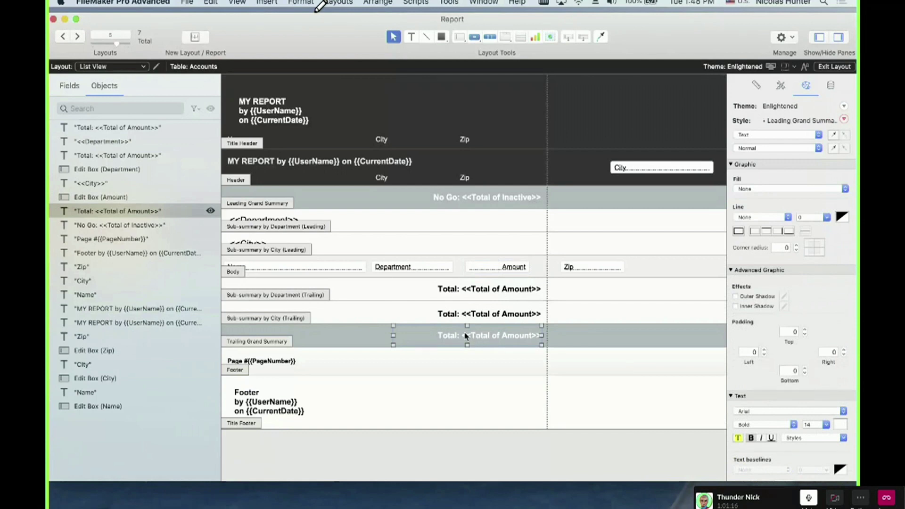
click(486, 292)
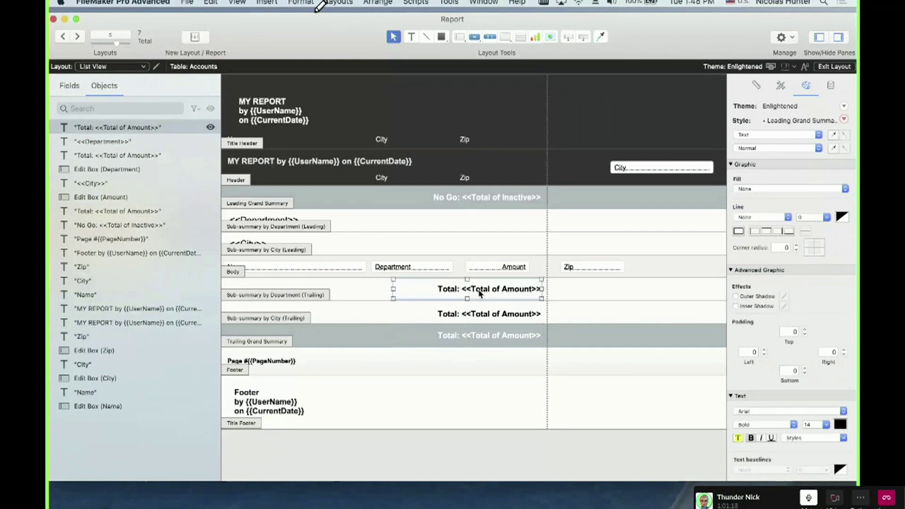
drag(479, 293, 320, 289)
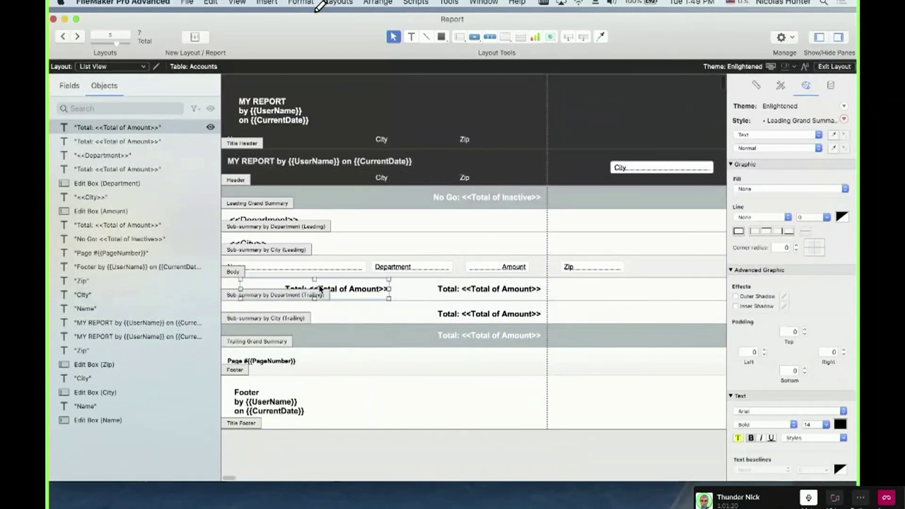
Collapse the part labels and change the copied text's label from Total to "Minimum:".
double_click(310, 289)
click(288, 304)
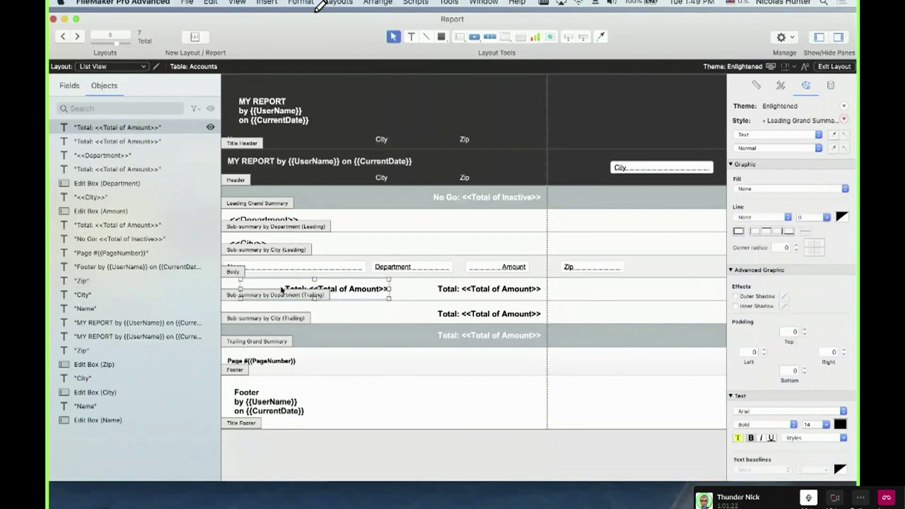
super+click(281, 298)
double_click(307, 289)
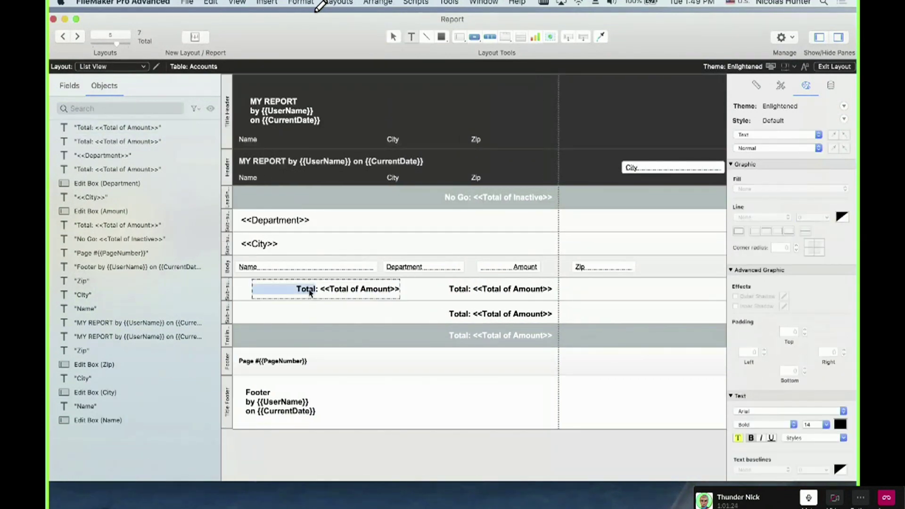
text(Mini)
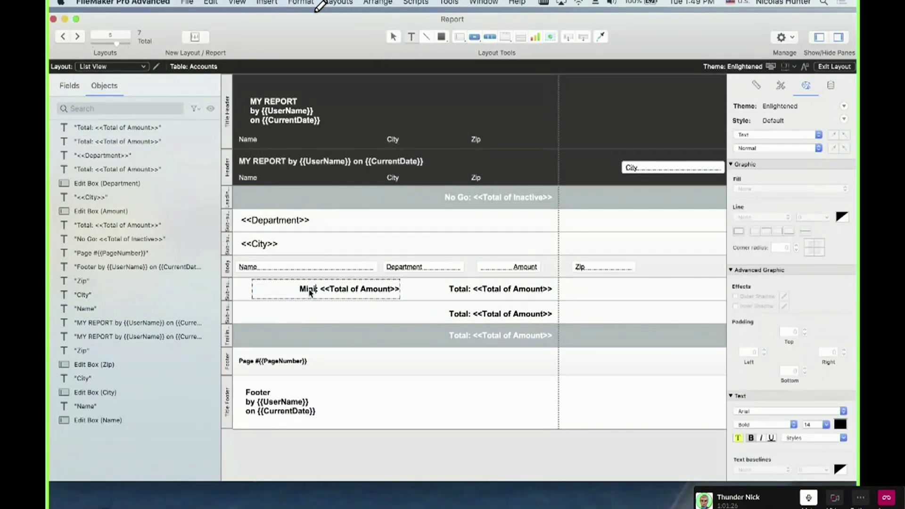
text(mun)
key(BackSpace)
key(BackSpace)
text(m:)
key(Escape)
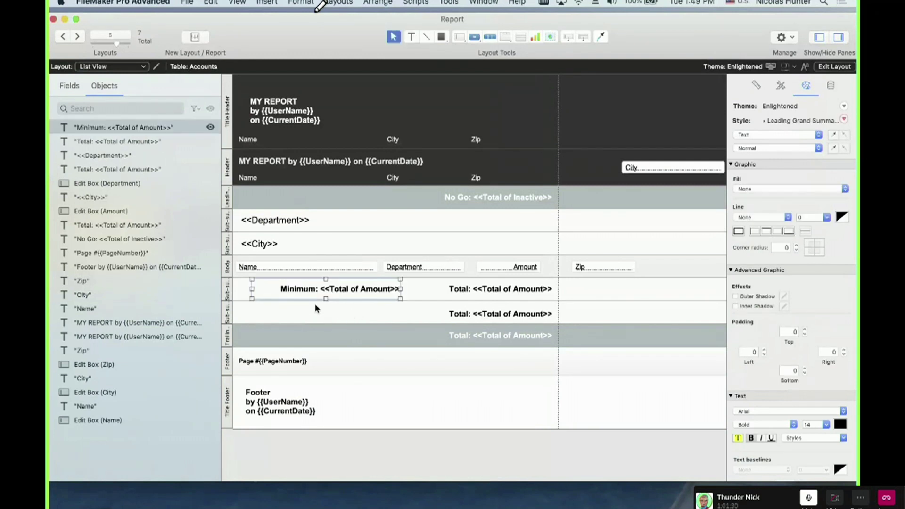
Remove the bold formatting from the Minimum text and colour it dark red.
key(super+b)
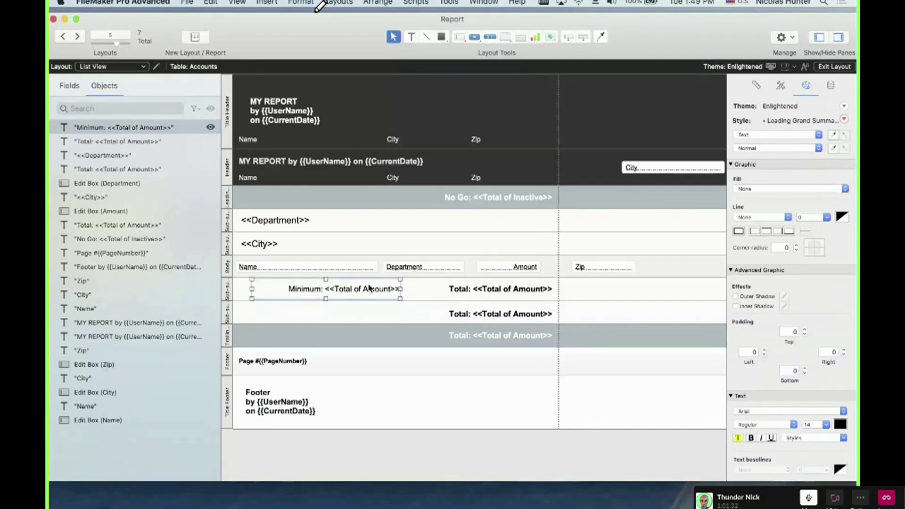
click(842, 424)
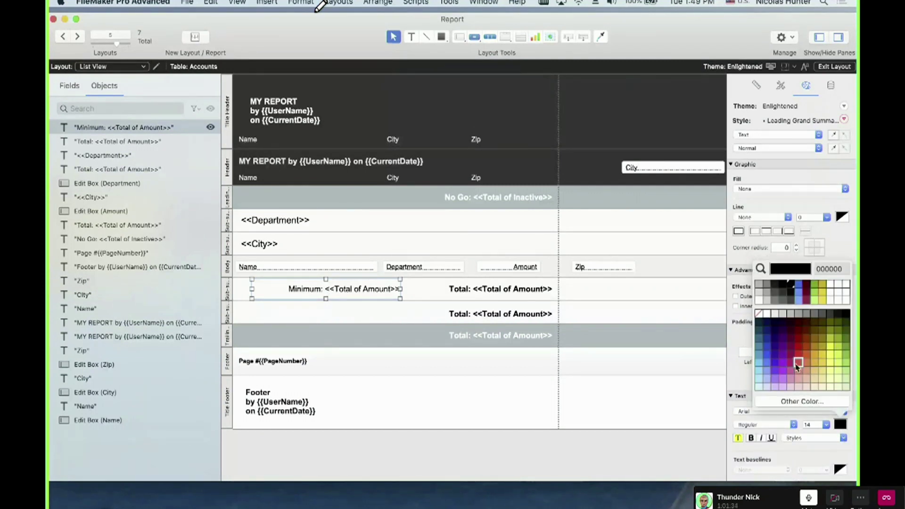
click(798, 348)
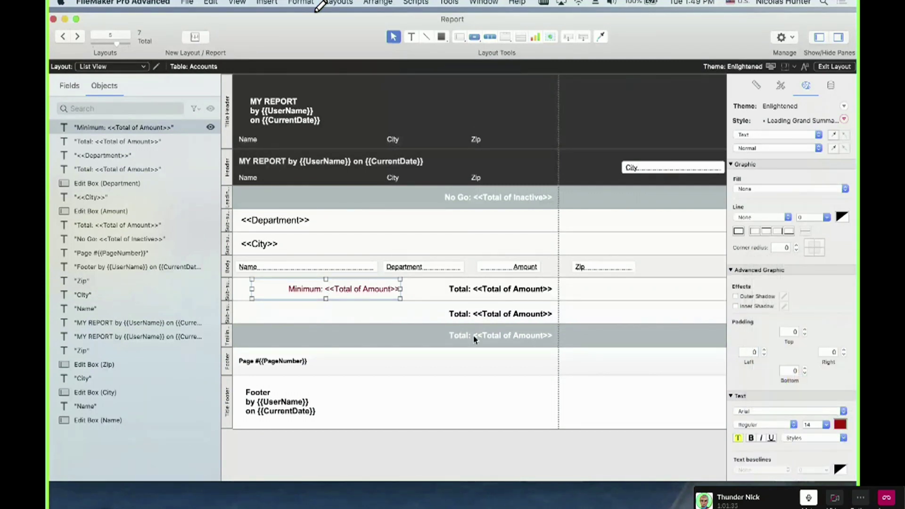
Replace the merge field in the Minimum text with Total of Mini Amount and copy the text into the two summary parts below.
click(376, 291)
drag(326, 288, 418, 295)
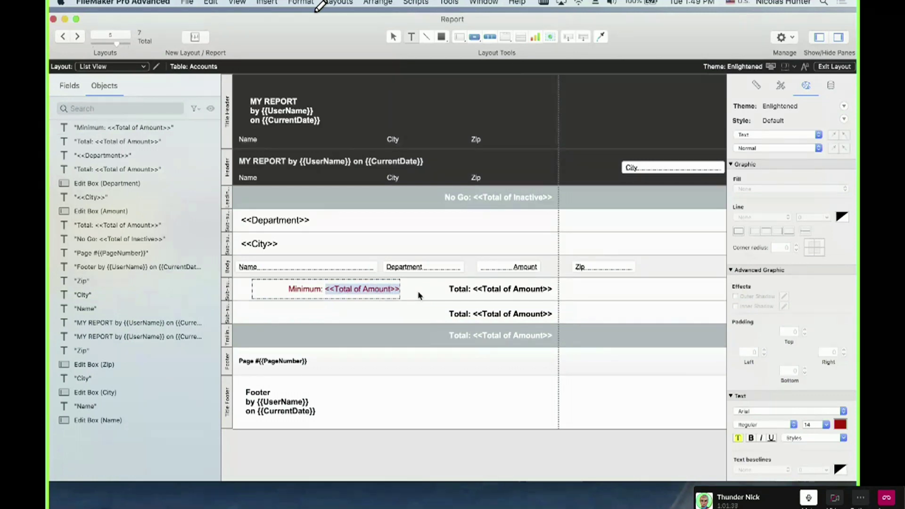
key(super+alt+m)
scroll(434, 325, down, 10)
click(363, 390)
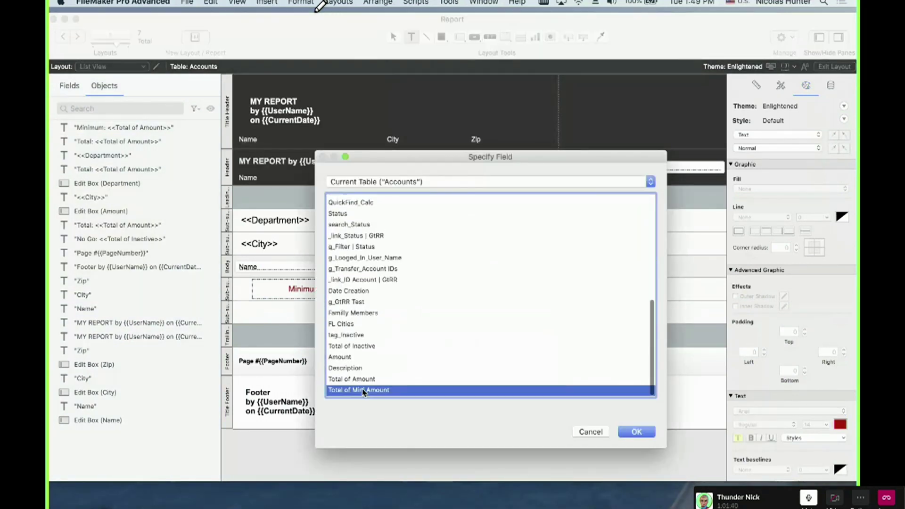
double_click(363, 391)
drag(353, 294, 355, 347)
click(354, 364)
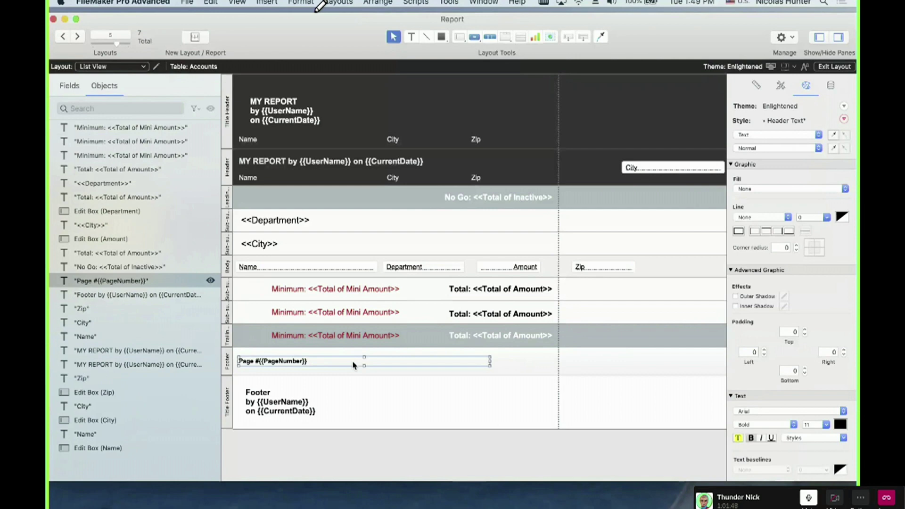
View the report's records and examine the minimum amounts beside the totals at the city and department breaks.
key(super+b)
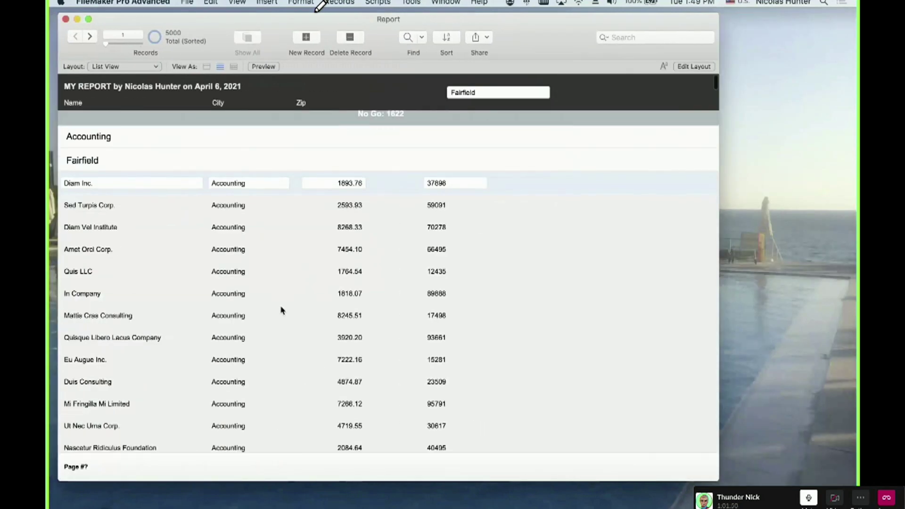
scroll(281, 309, down, 15)
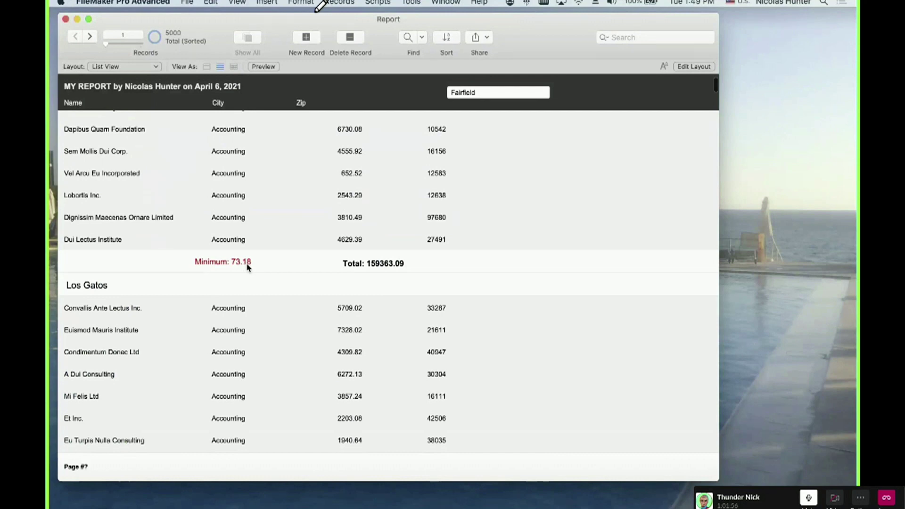
scroll(247, 267, down, 12)
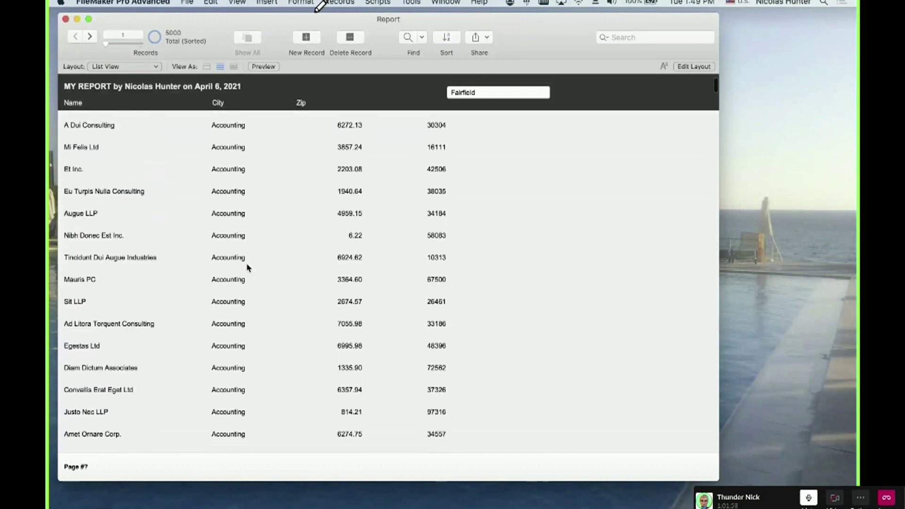
scroll(236, 326, down, 12)
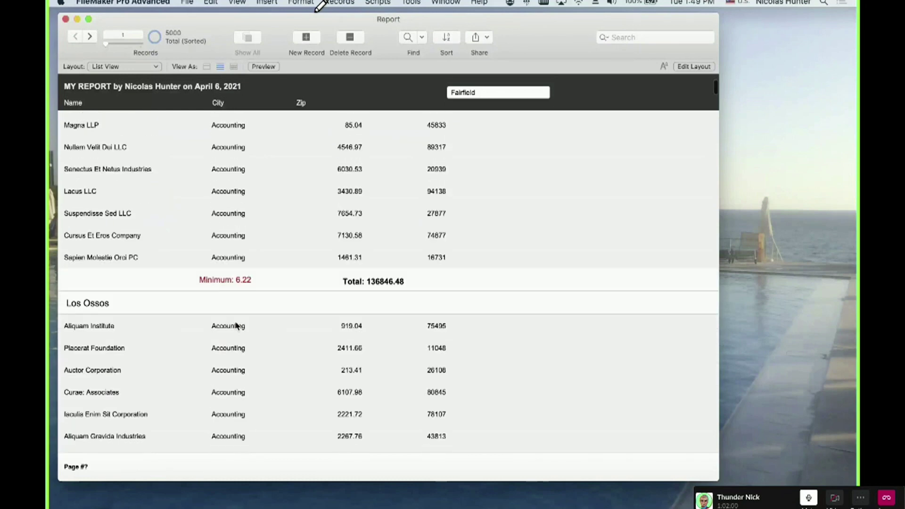
scroll(236, 326, down, 10)
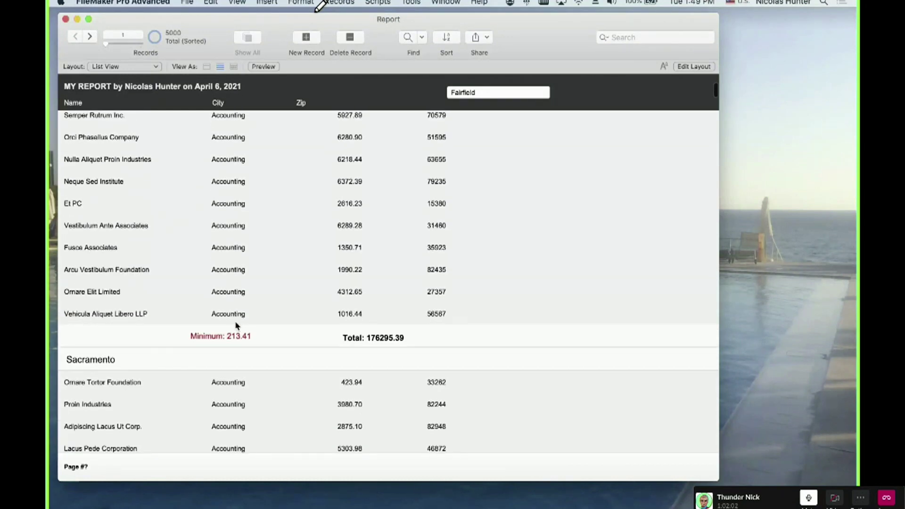
scroll(233, 315, down, 15)
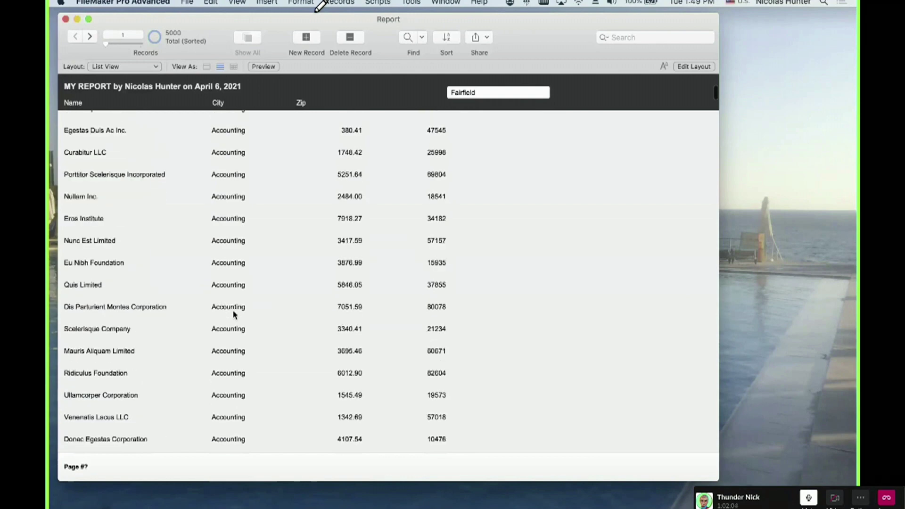
scroll(233, 315, down, 20)
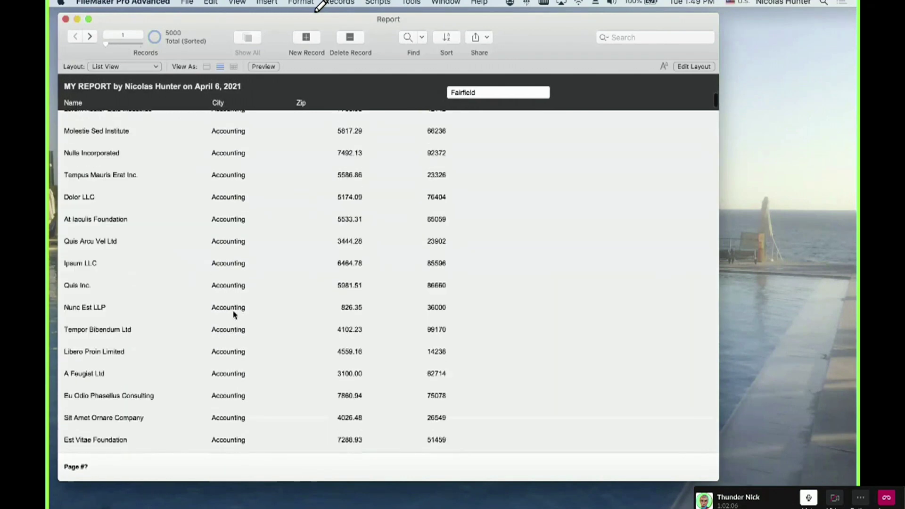
scroll(234, 315, down, 15)
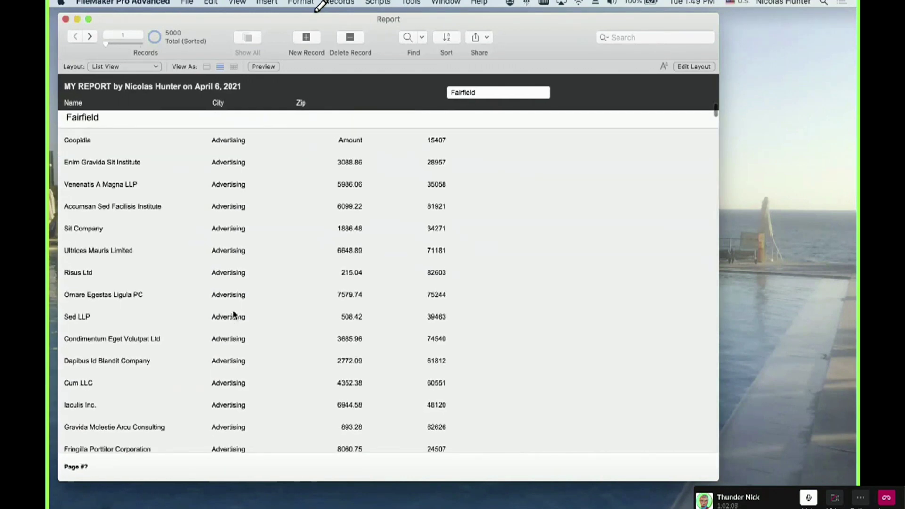
scroll(234, 315, up, 5)
scroll(233, 225, up, 3)
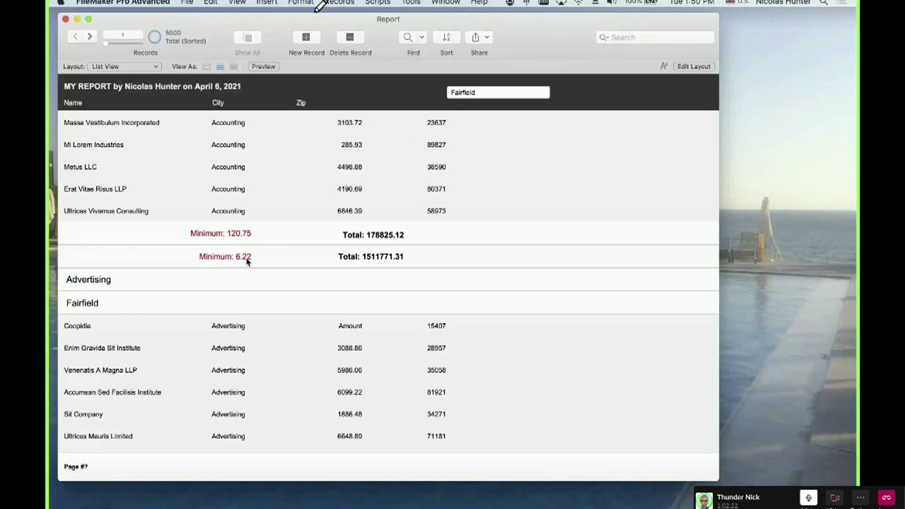
Review the summary options of the Total of Mini Amount field in the Accounts table and close them without changes.
key(super+shift+d)
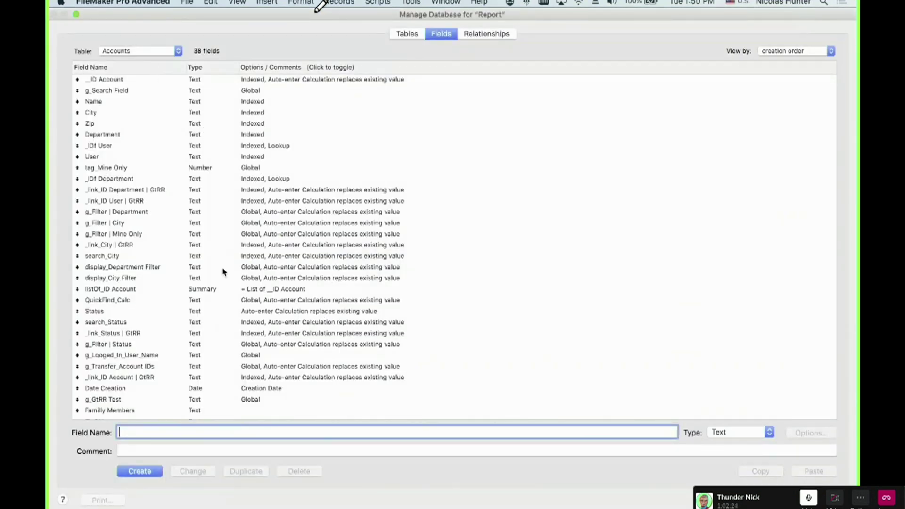
scroll(156, 391, down, 3)
double_click(152, 414)
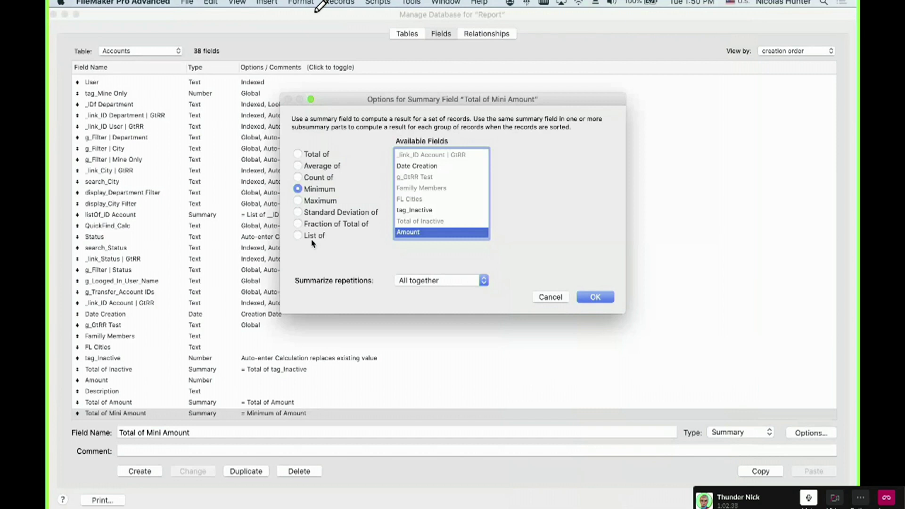
click(549, 296)
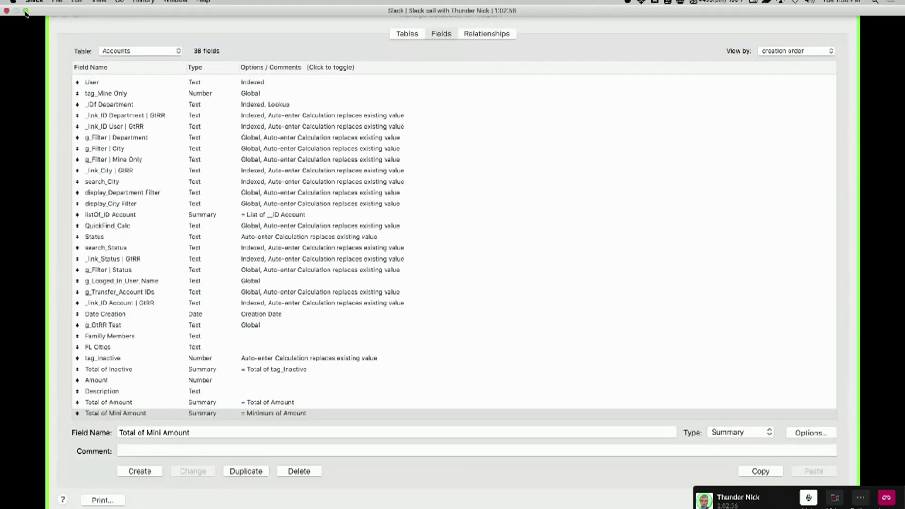
click(24, 11)
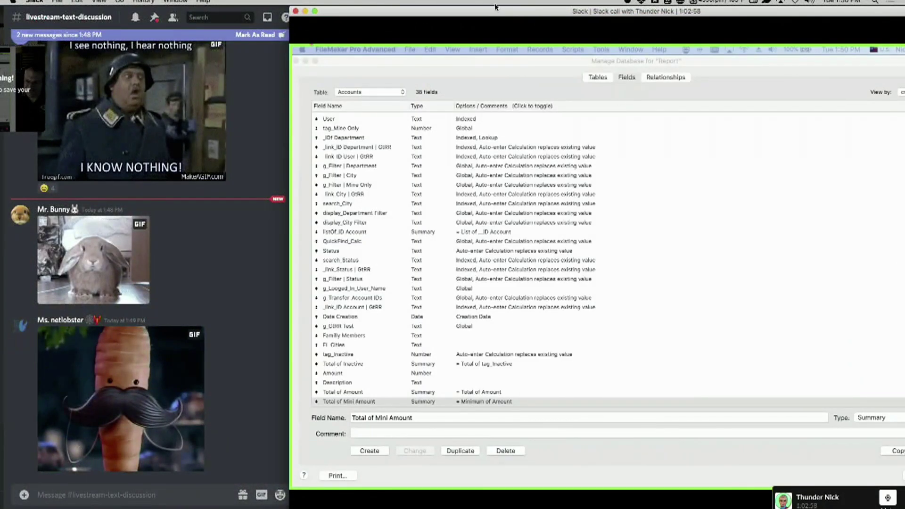
drag(488, 8, 205, 7)
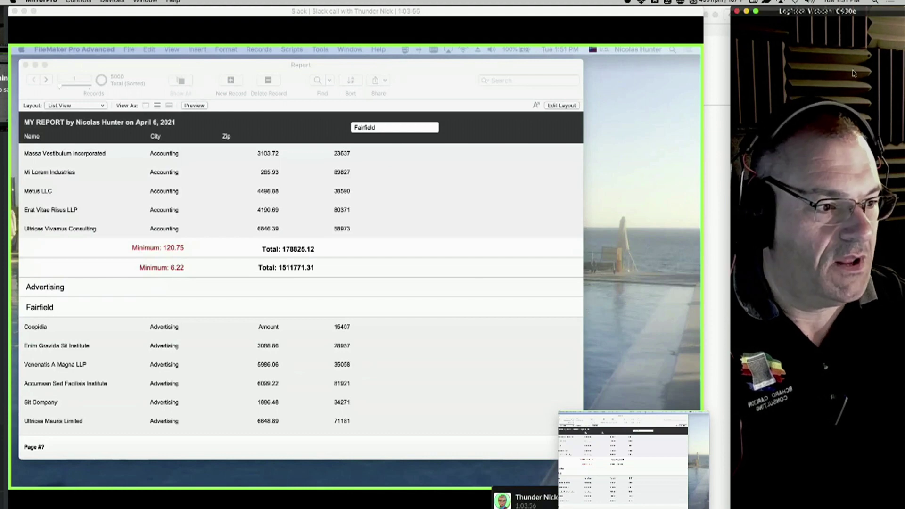
drag(734, 9, 4, 9)
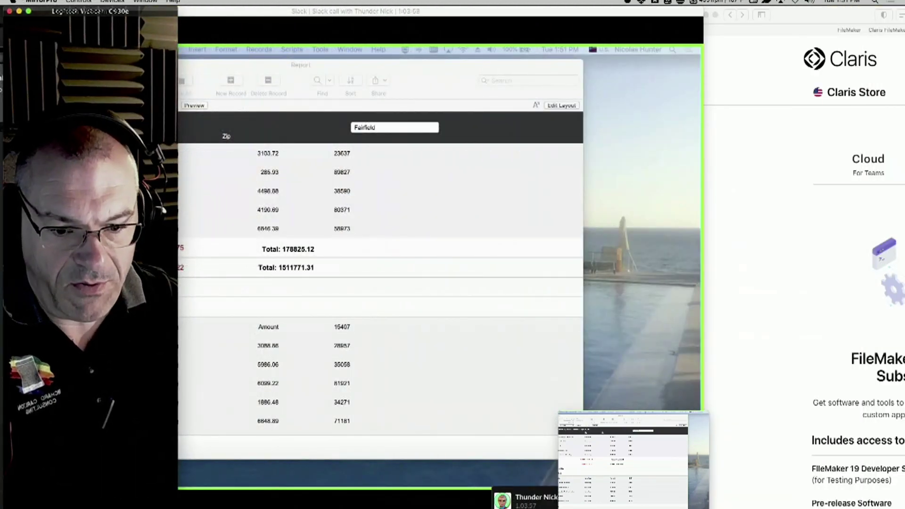
drag(178, 264, 430, 264)
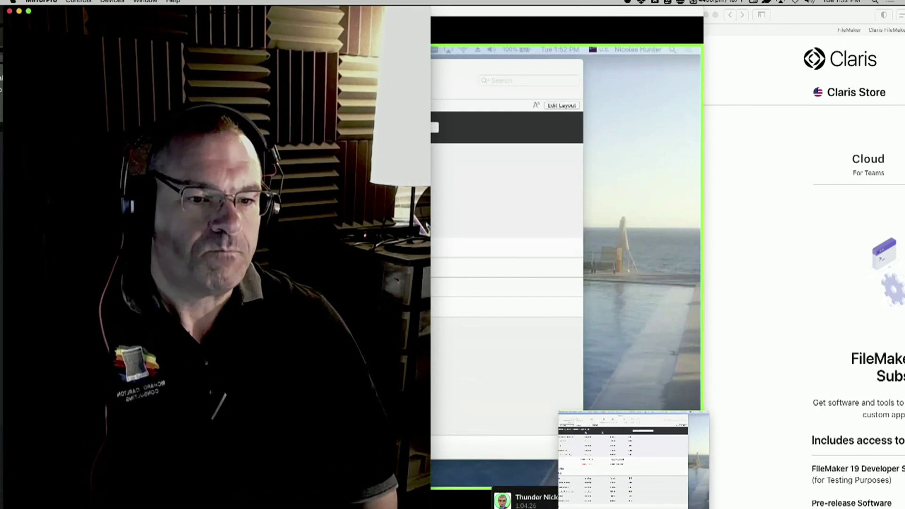
drag(337, 8, 7, 6)
drag(241, 8, 399, 3)
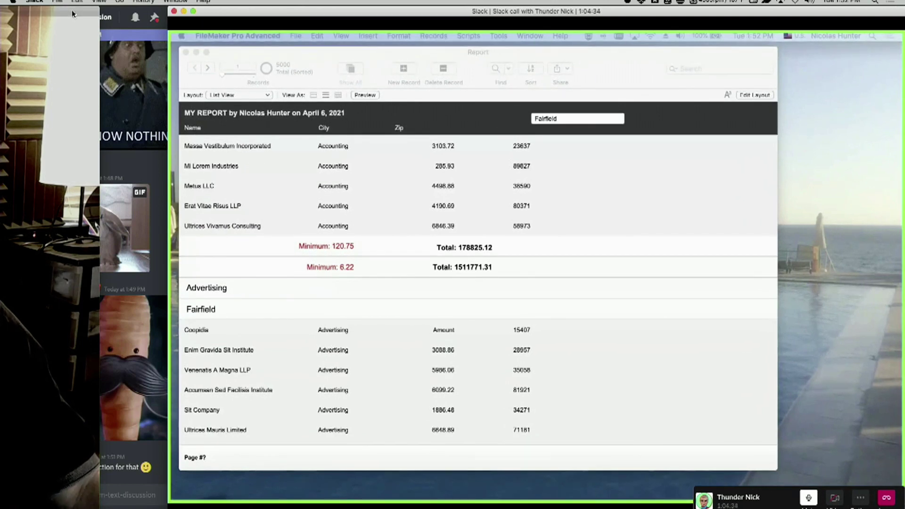
drag(77, 9, 230, 2)
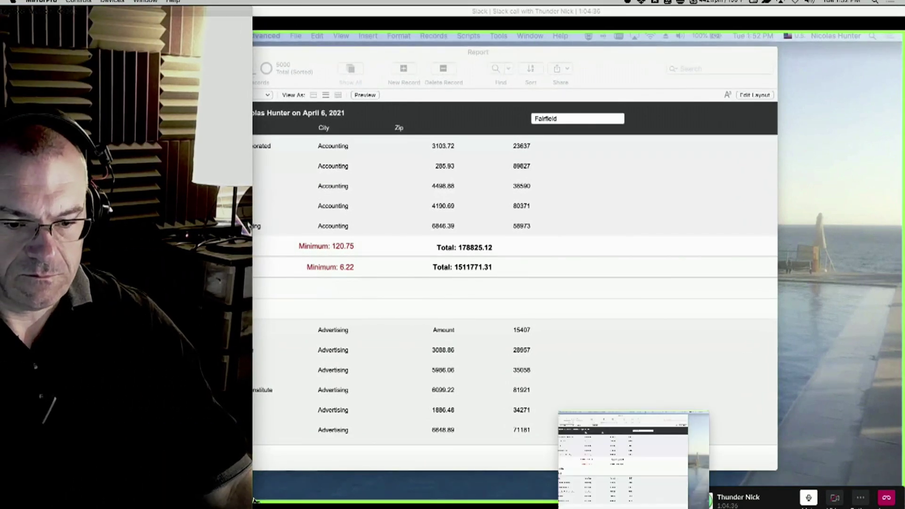
drag(253, 227, 141, 228)
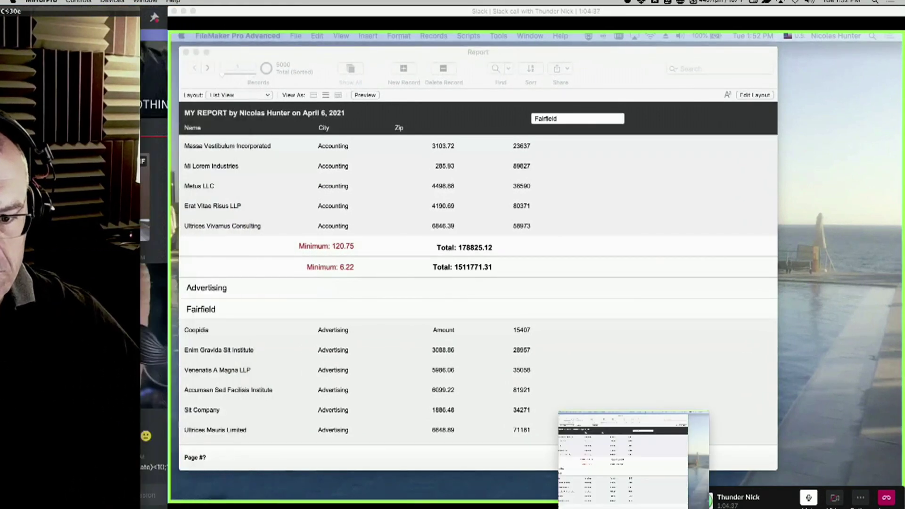
double_click(91, 11)
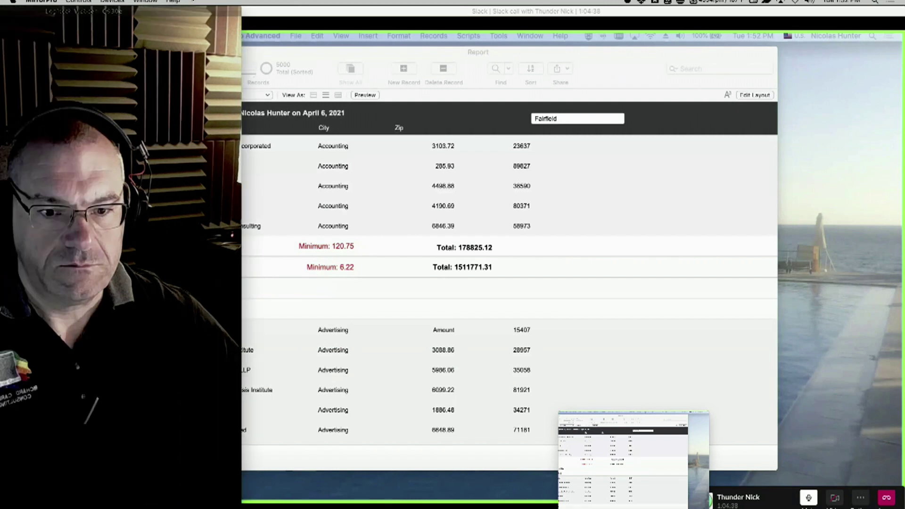
click(336, 19)
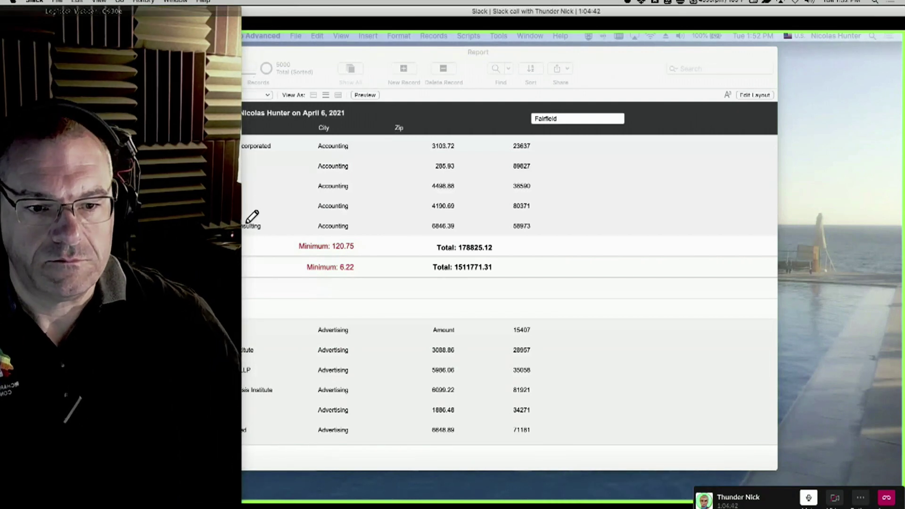
drag(242, 245, 239, 245)
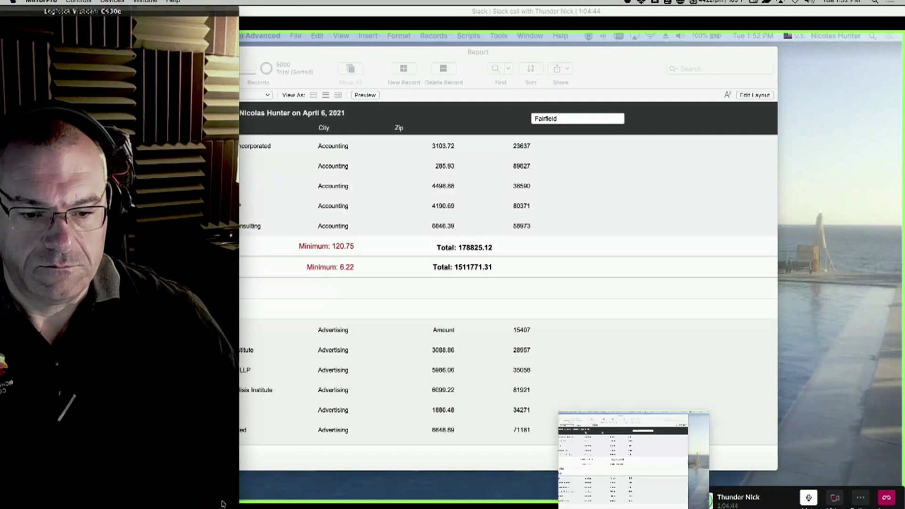
drag(232, 508, 180, 508)
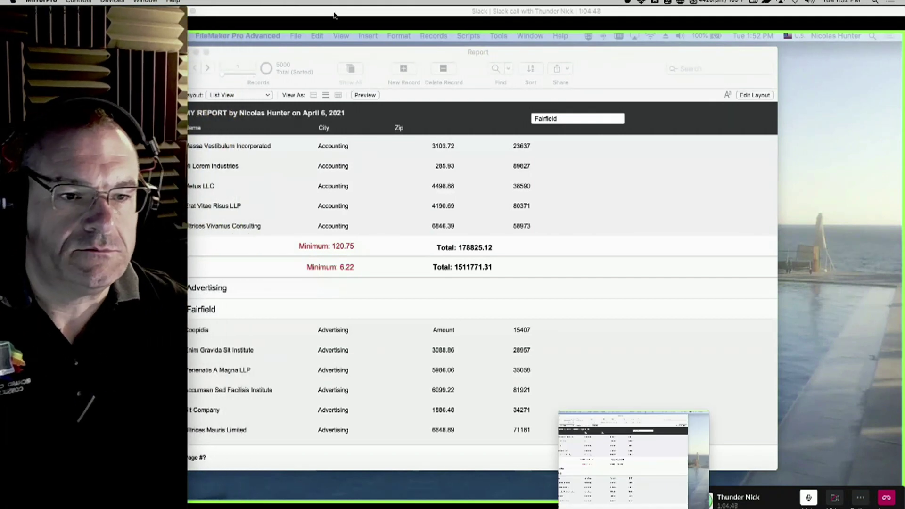
drag(332, 13, 355, 1)
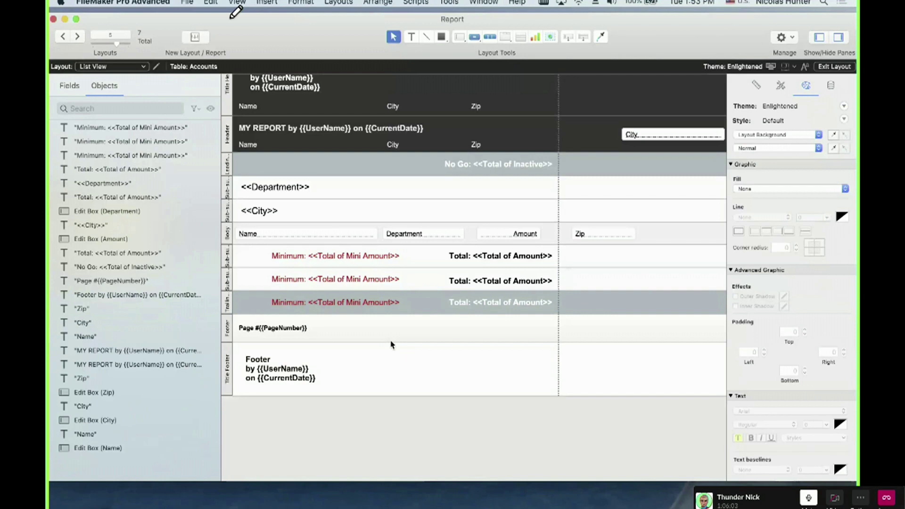
Preview the printed List View report and return to editing its layout.
click(227, 188)
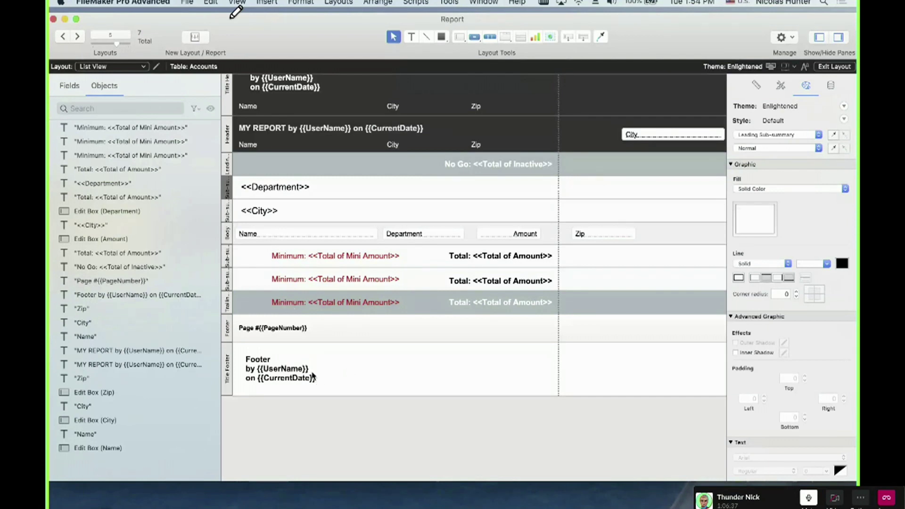
key(super+u)
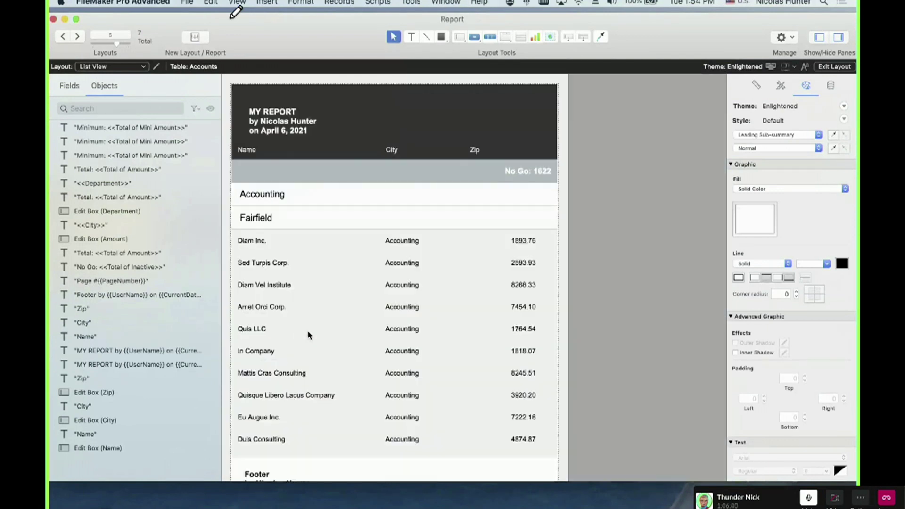
key(super+l)
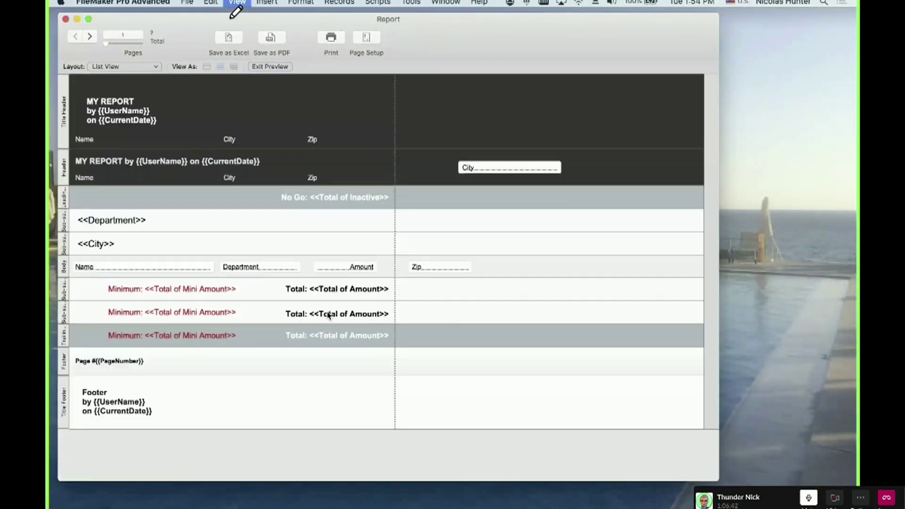
Move the Zip field from the body and the City field from the header into the leading City sub-summary part.
drag(511, 269, 571, 251)
drag(565, 170, 673, 267)
scroll(629, 250, right, 5)
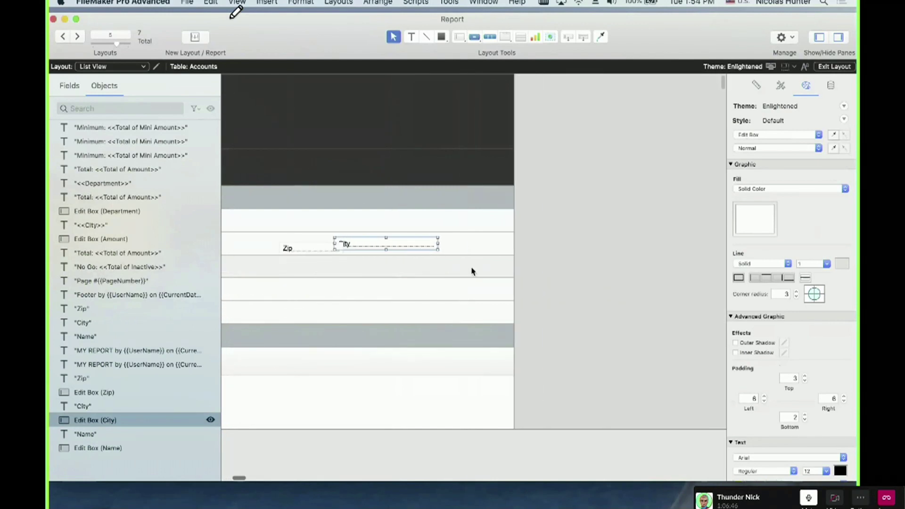
scroll(368, 277, left, 5)
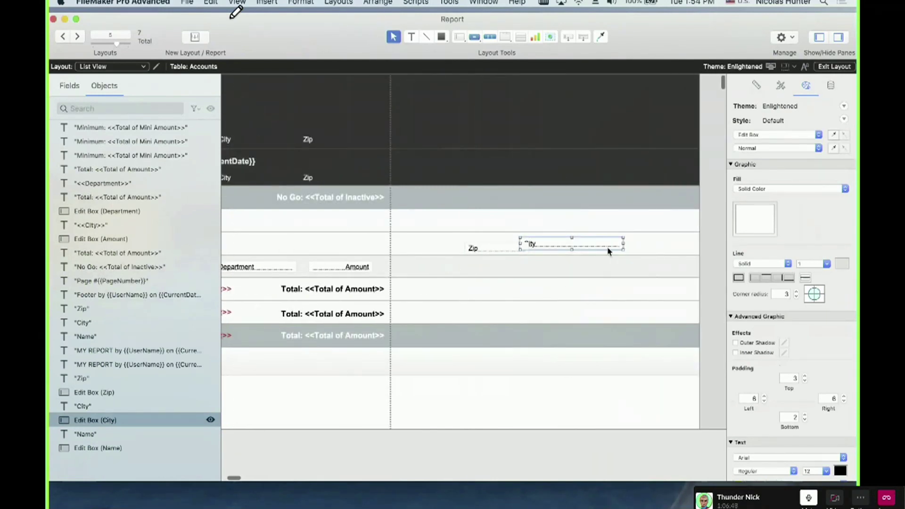
Try narrowing the layout to the page boundary, leaving the Zip and City fields outside it, and undo the change.
scroll(622, 252, right, 2)
drag(642, 252, 542, 253)
drag(598, 241, 334, 263)
scroll(339, 263, left, 5)
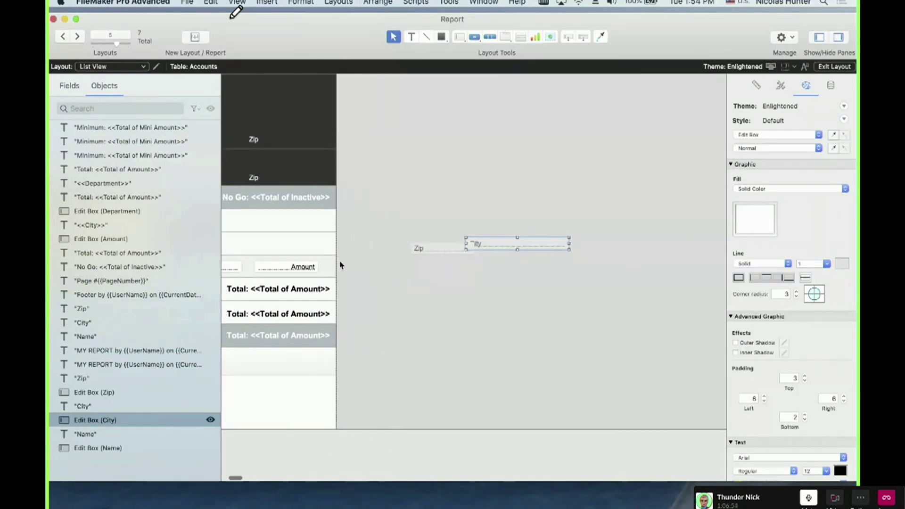
scroll(340, 266, left, 1)
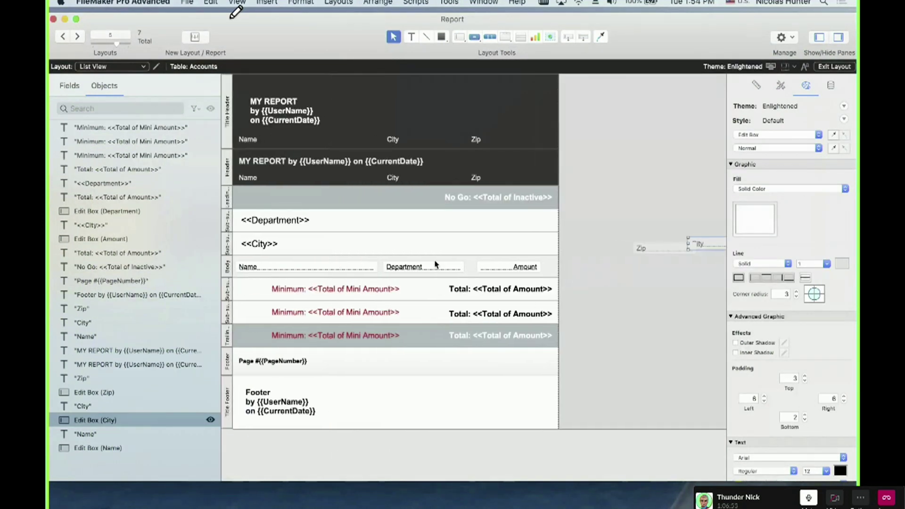
key(super+z)
Move the Zip and City fields together down onto the boundary between the City sub-summary and the body, beyond the page break.
scroll(562, 297, right, 5)
drag(579, 281, 408, 222)
click(456, 249)
drag(456, 249, 450, 273)
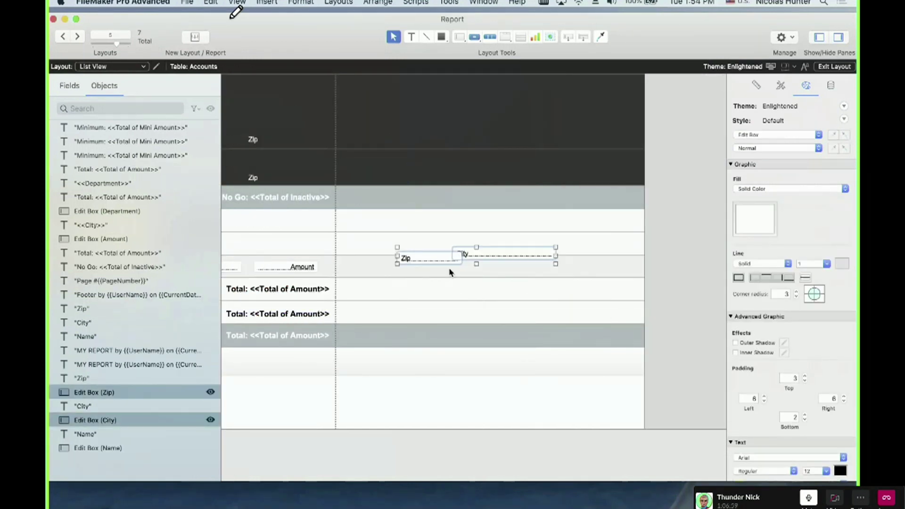
Preview the List View report and page through it to check how the fields placed outside the page boundary print.
key(super+u)
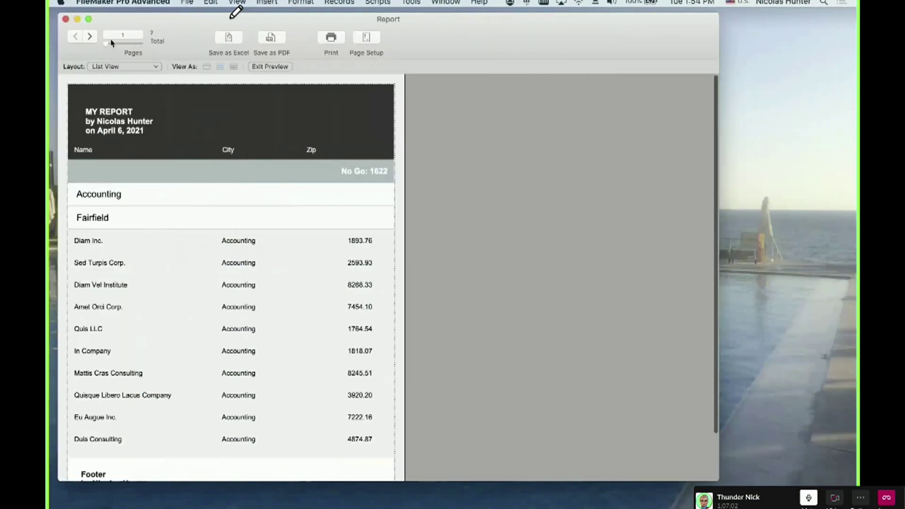
click(89, 37)
click(90, 37)
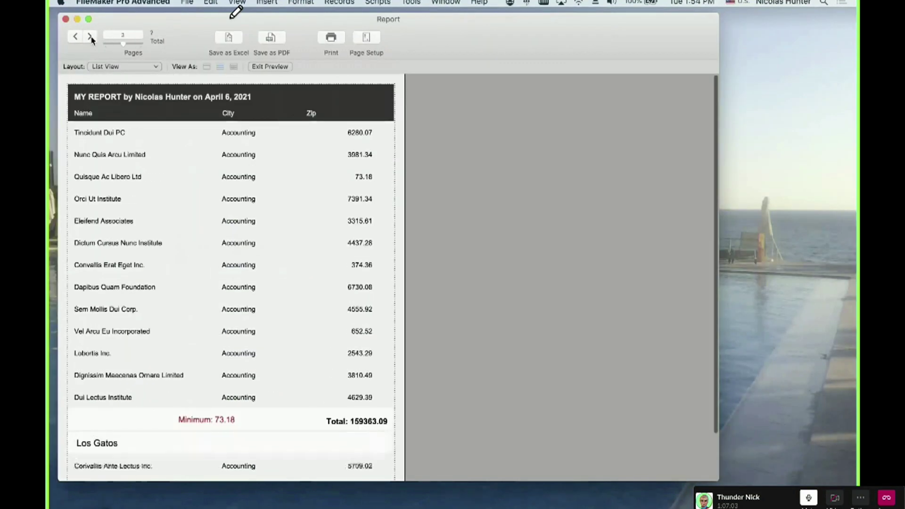
click(90, 37)
click(89, 37)
click(90, 36)
click(89, 37)
click(90, 37)
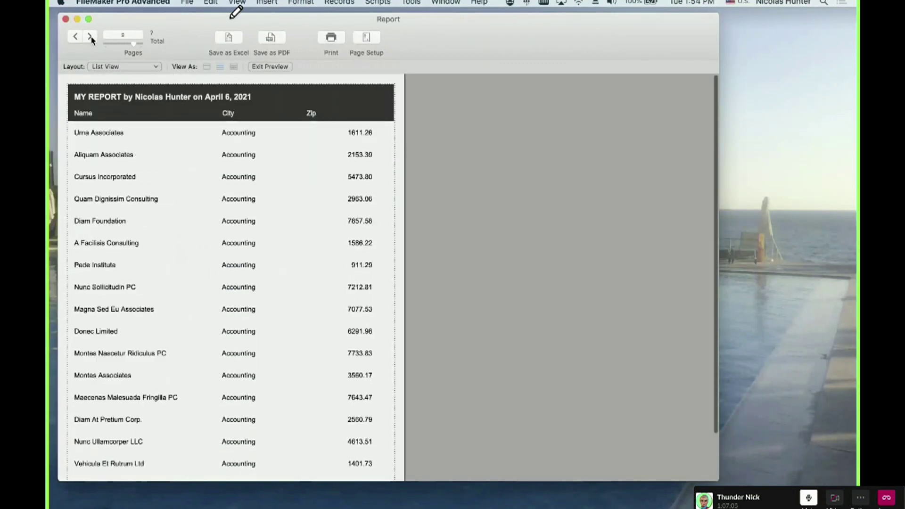
Return to editing the layout and move the Zip field down onto the body's lower edge, outside the page boundary.
key(super+l)
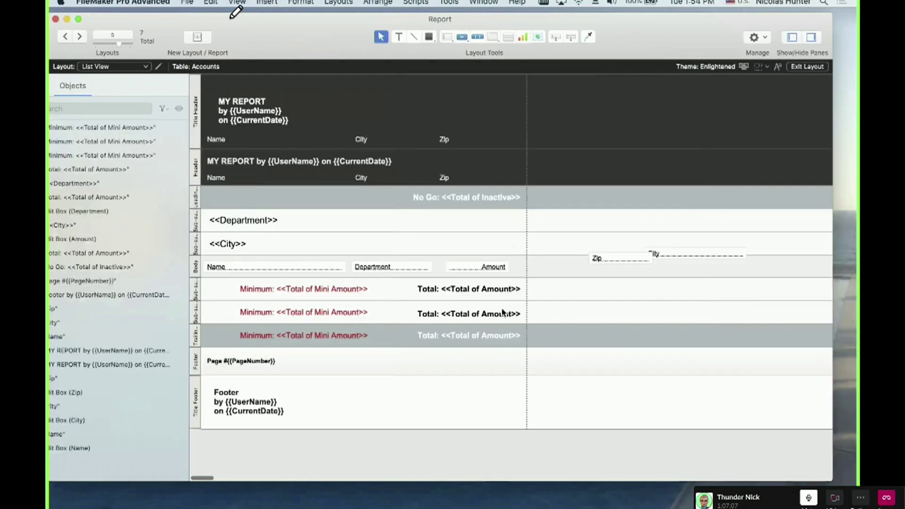
drag(513, 255, 535, 271)
scroll(536, 271, left, 10)
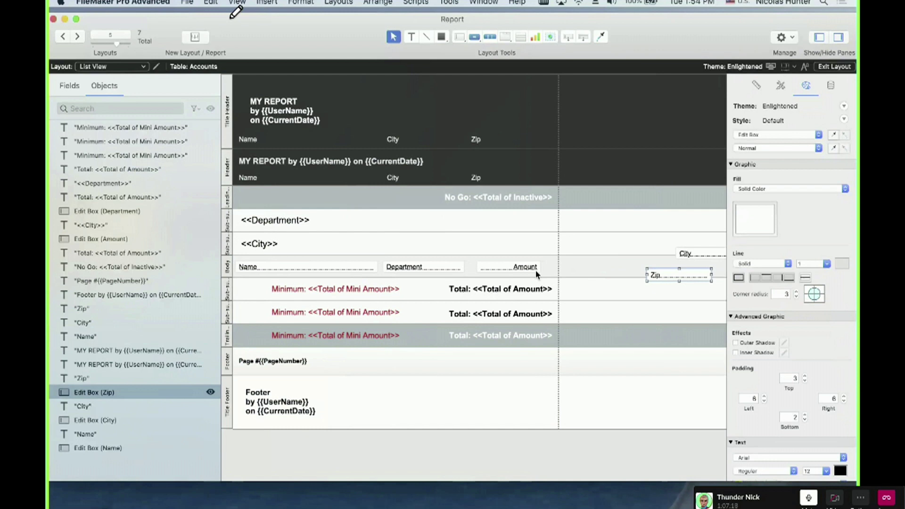
Review the List View layout's general, view and printing settings and close them without changes.
click(156, 67)
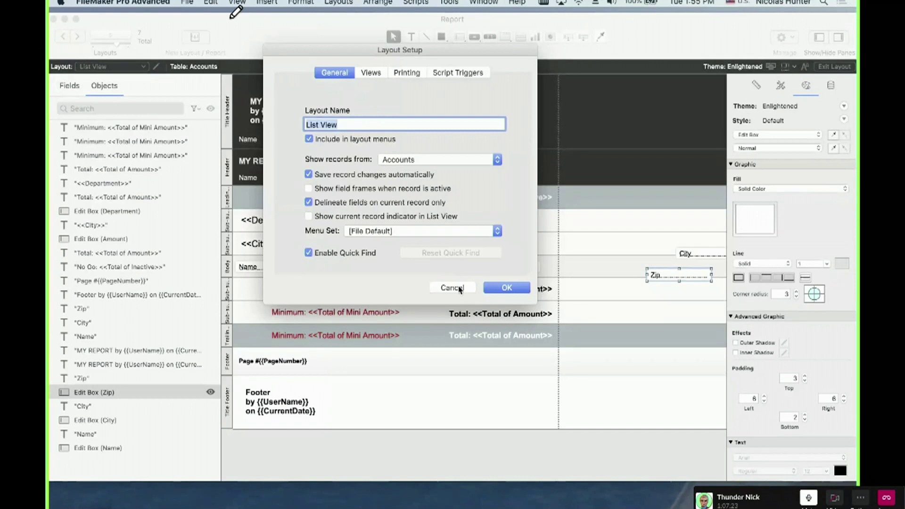
click(373, 72)
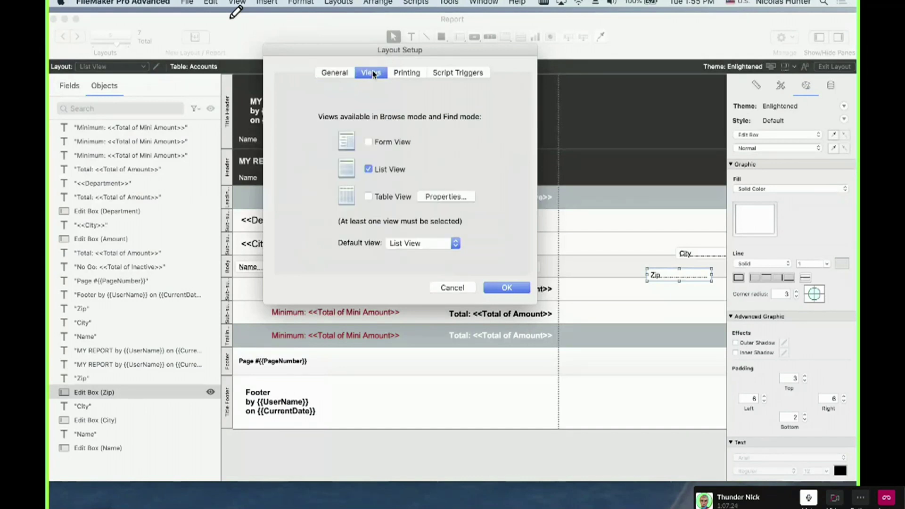
click(403, 75)
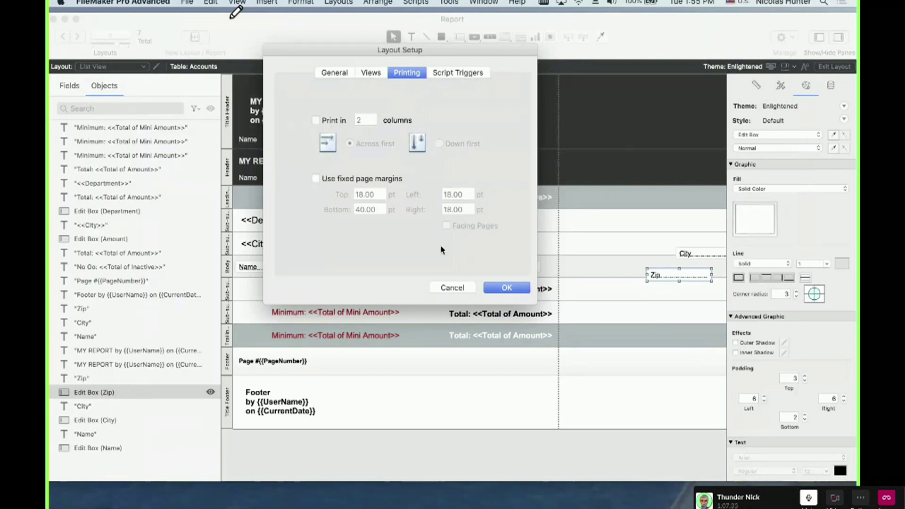
click(466, 287)
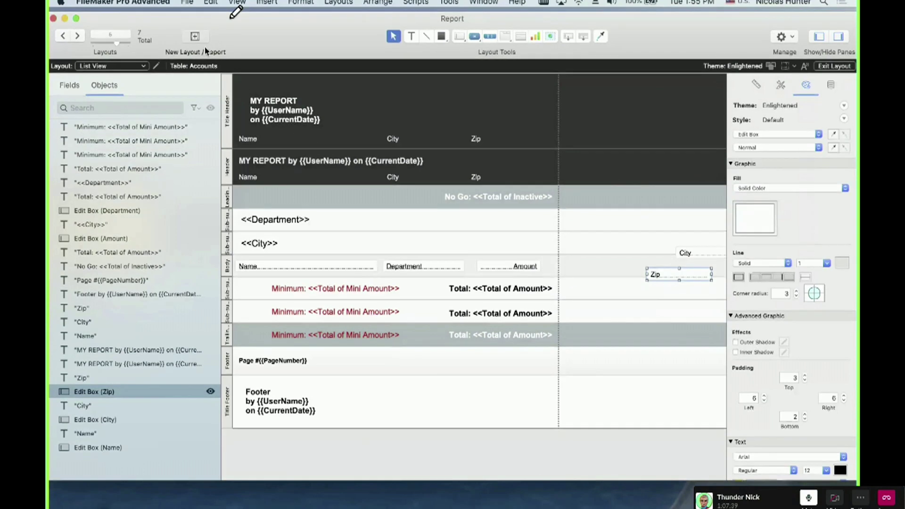
Create a new blank computer layout for the Accounts table and delete its header and footer parts.
click(197, 46)
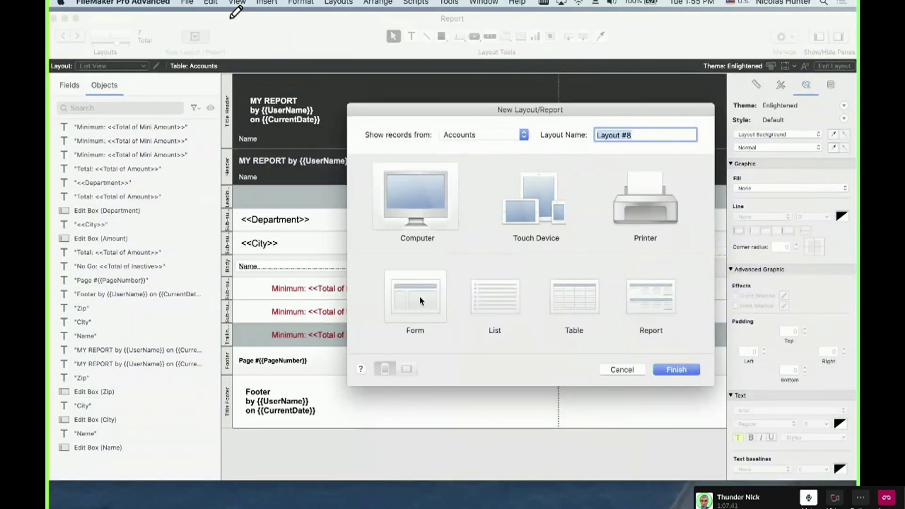
click(685, 370)
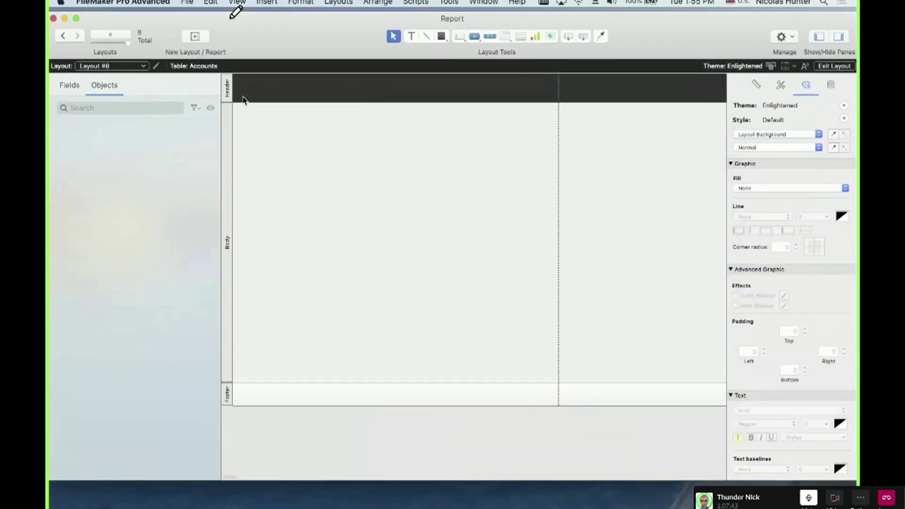
click(227, 90)
key(Delete)
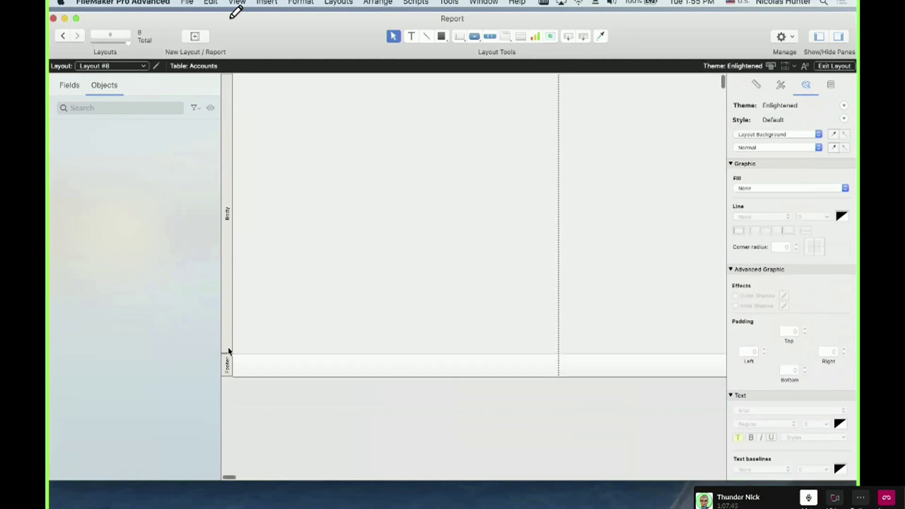
click(228, 367)
key(Delete)
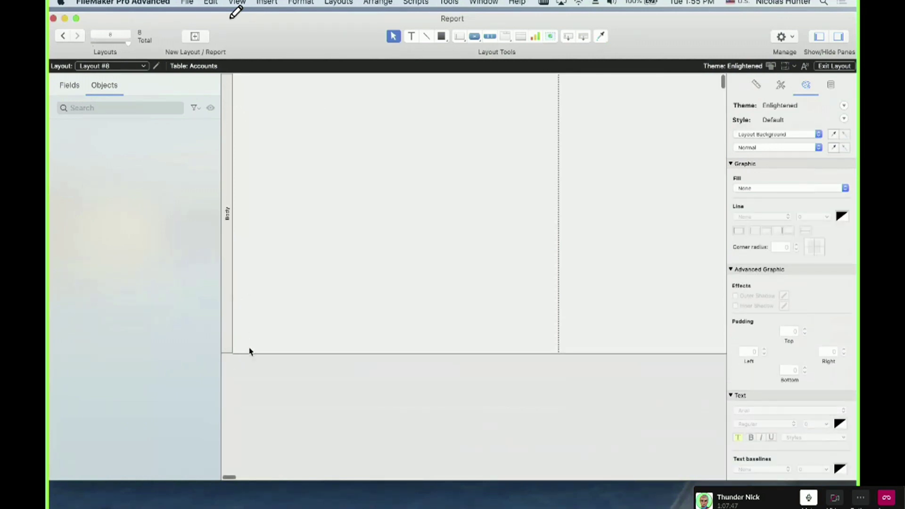
Shorten the new layout's body part to about the height of a mailing label.
drag(250, 351, 270, 154)
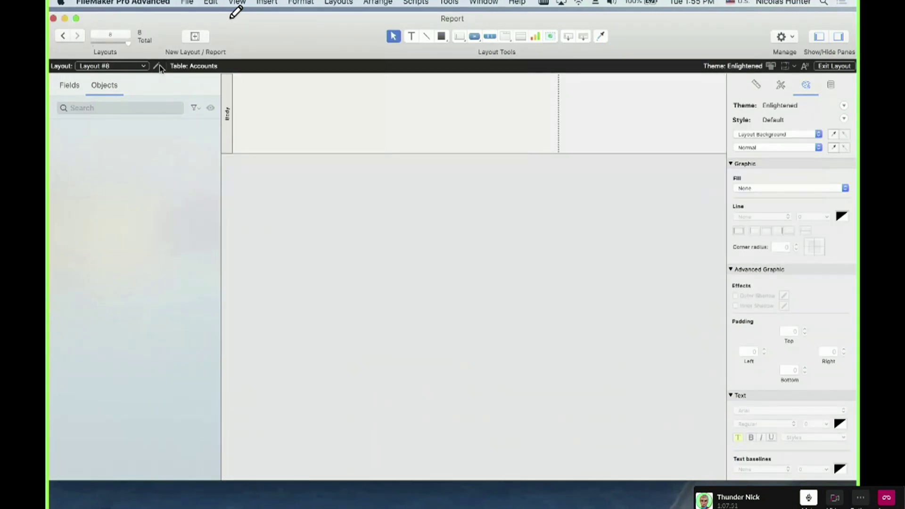
click(246, 154)
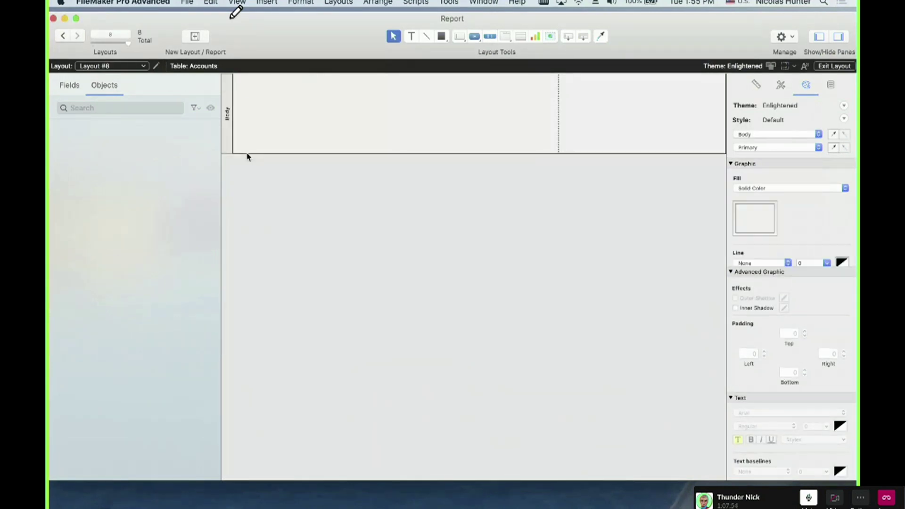
drag(246, 157, 248, 176)
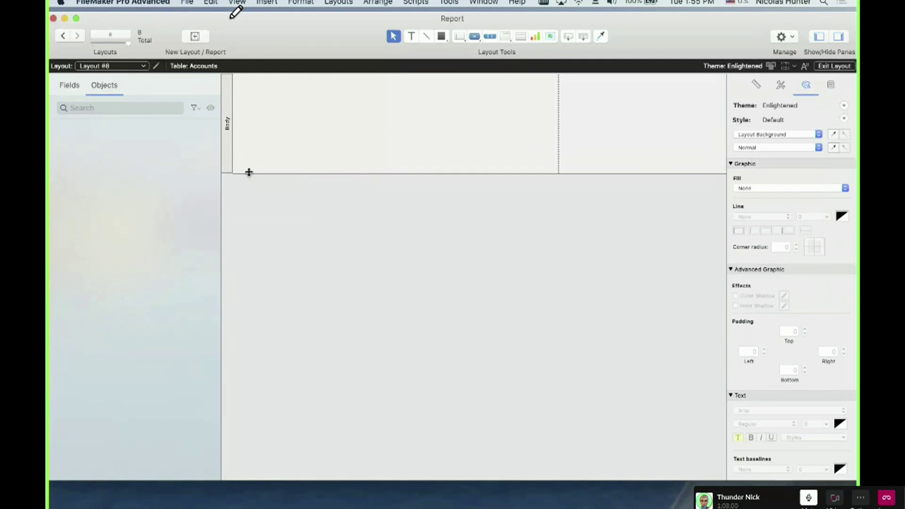
Set the new layout to print in 2 columns, across first, and narrow the column width slightly.
click(158, 67)
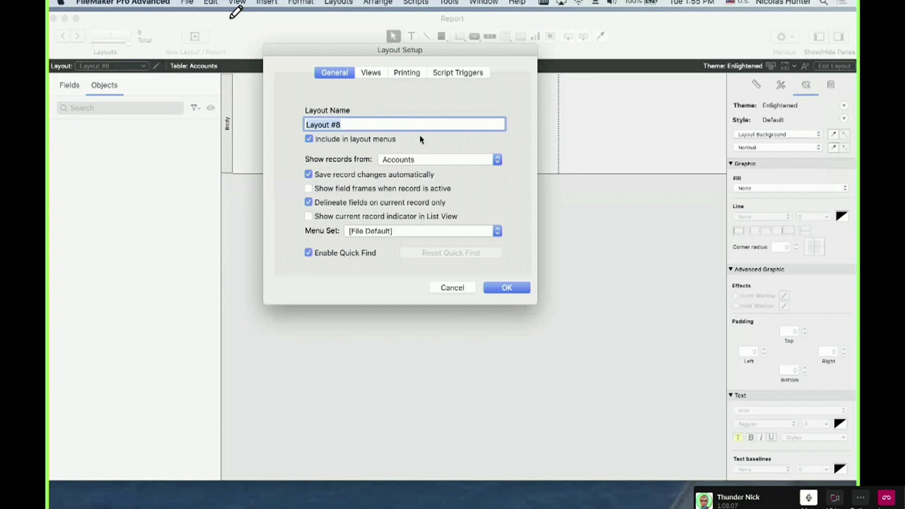
click(403, 74)
click(319, 122)
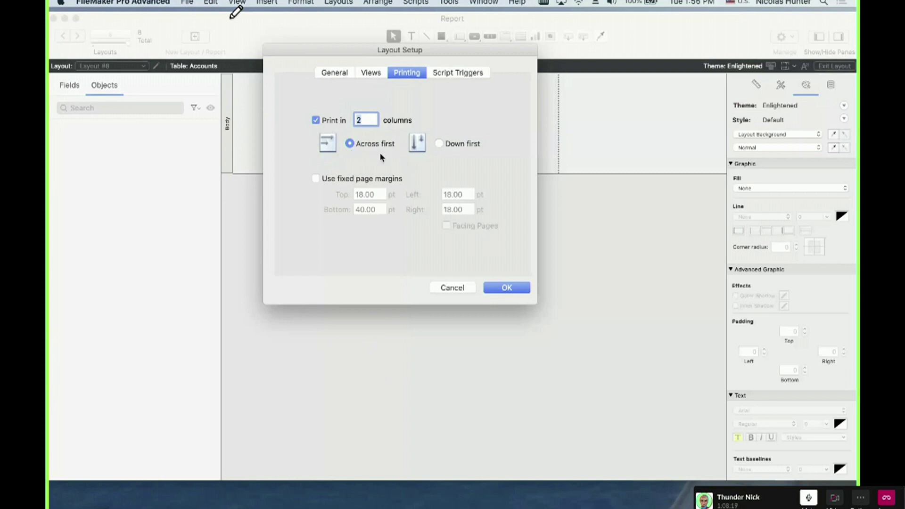
click(513, 288)
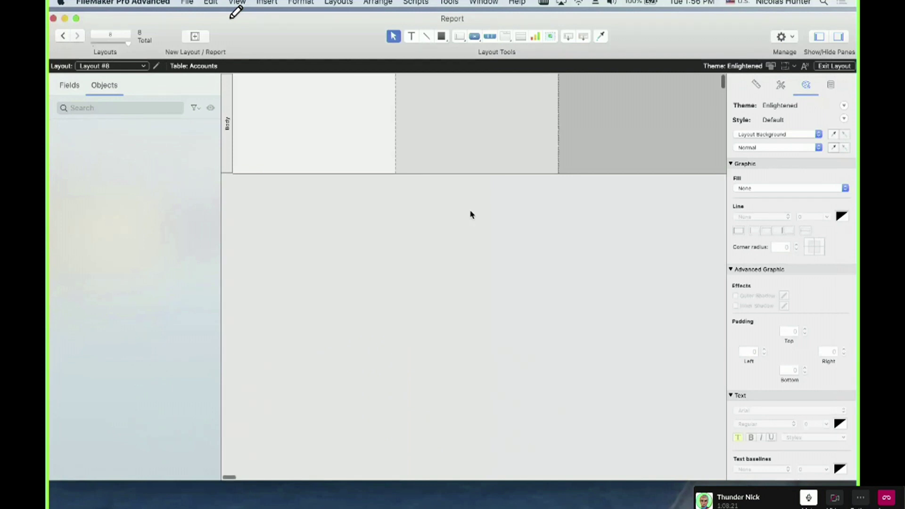
mouse_move(395, 120)
mouse_down()
mouse_move(352, 117)
mouse_move(379, 116)
mouse_up()
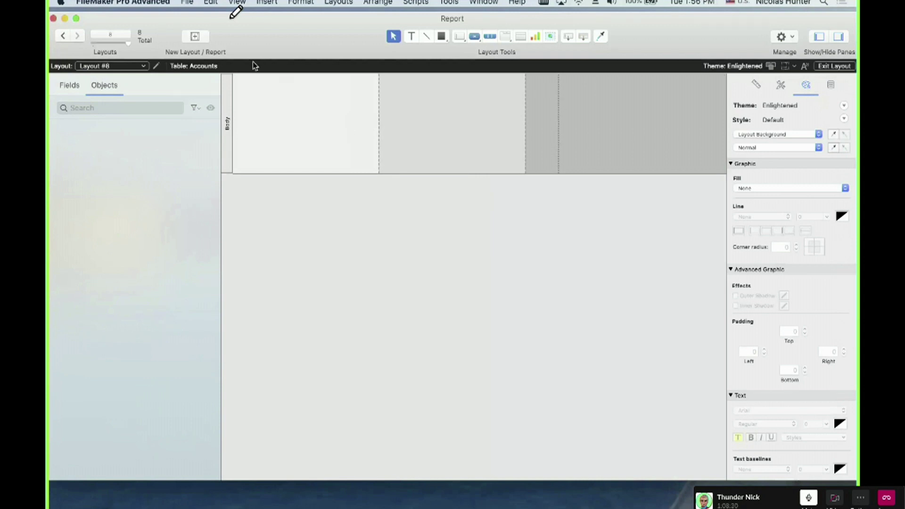
Change the new layout's printing setup to 3 columns.
click(156, 66)
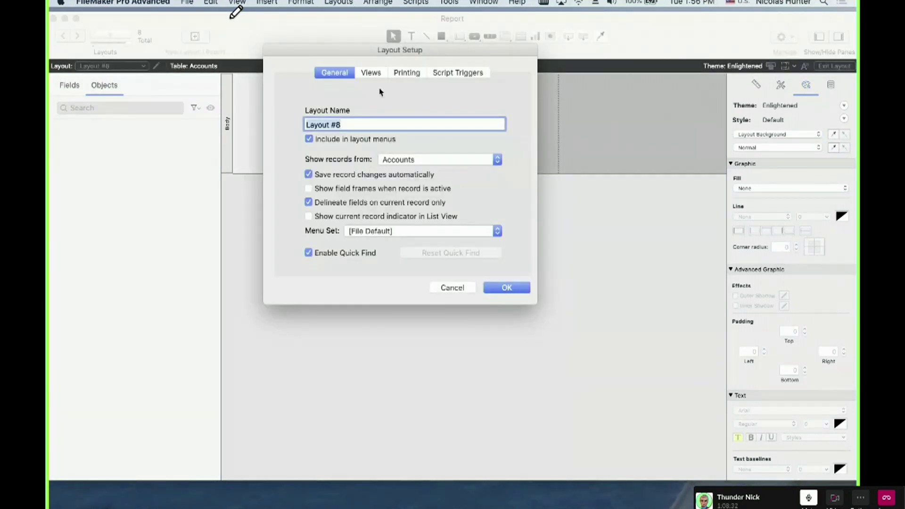
click(398, 74)
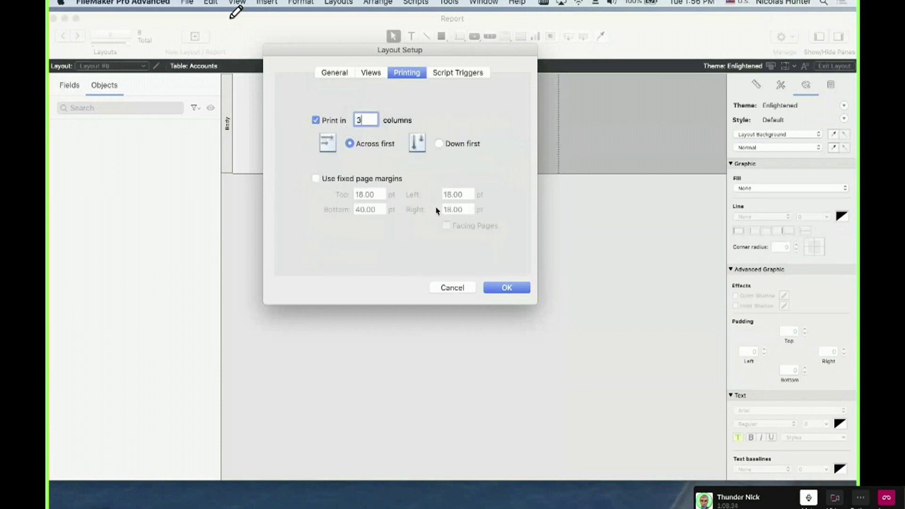
click(506, 288)
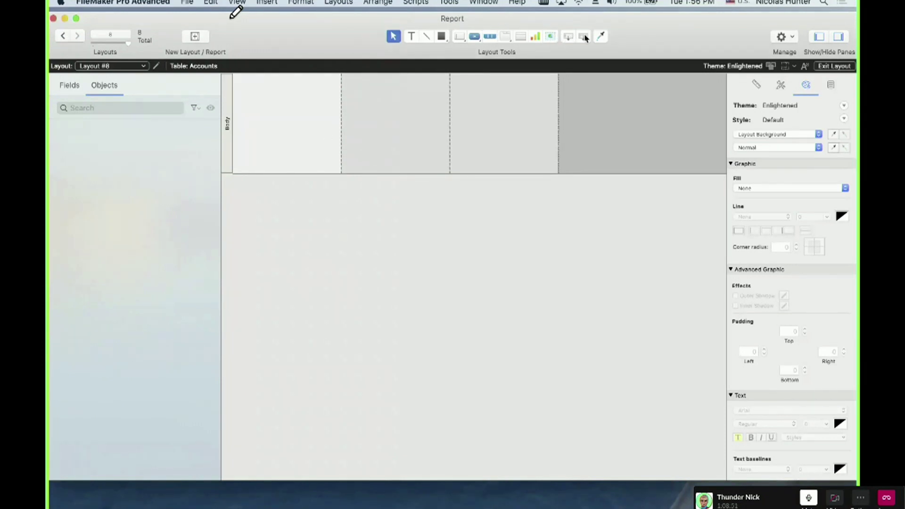
Place the Department field without a label at the top of the body's first column and make it bold.
drag(571, 36, 253, 94)
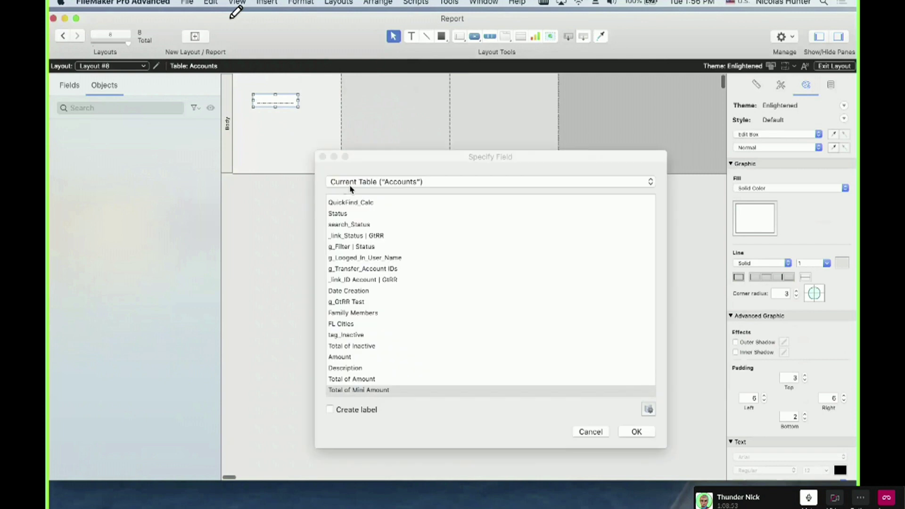
scroll(363, 252, up, 10)
click(358, 254)
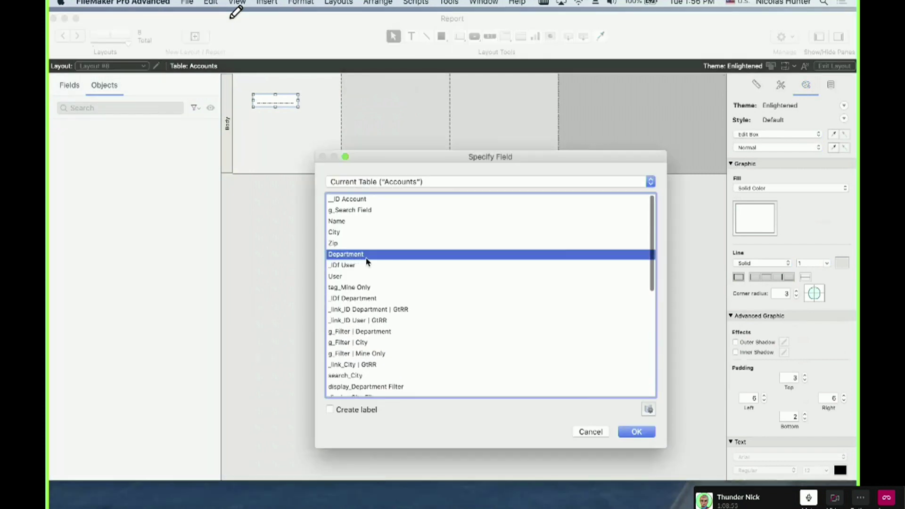
double_click(366, 257)
drag(283, 102, 299, 110)
key(super+shift+b)
Turn the copy below the Department field into the Name field and remove its bold formatting.
double_click(299, 110)
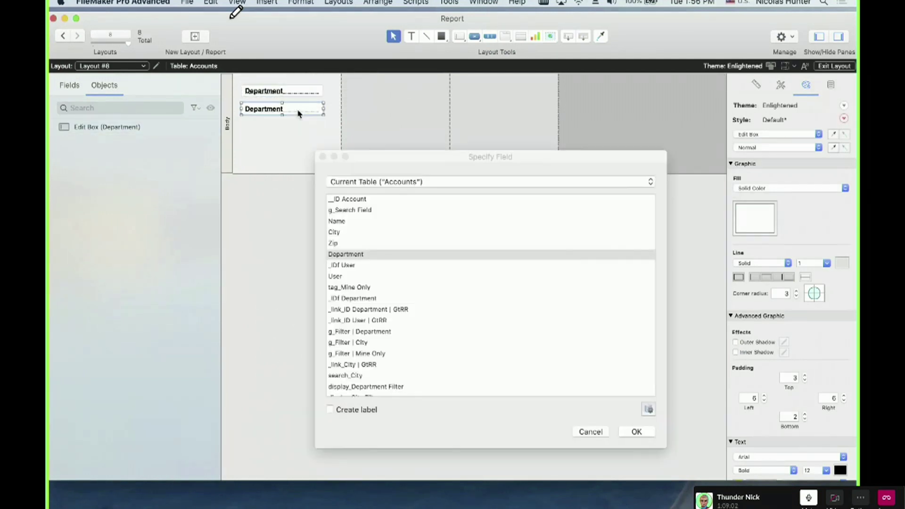
click(392, 331)
key(n)
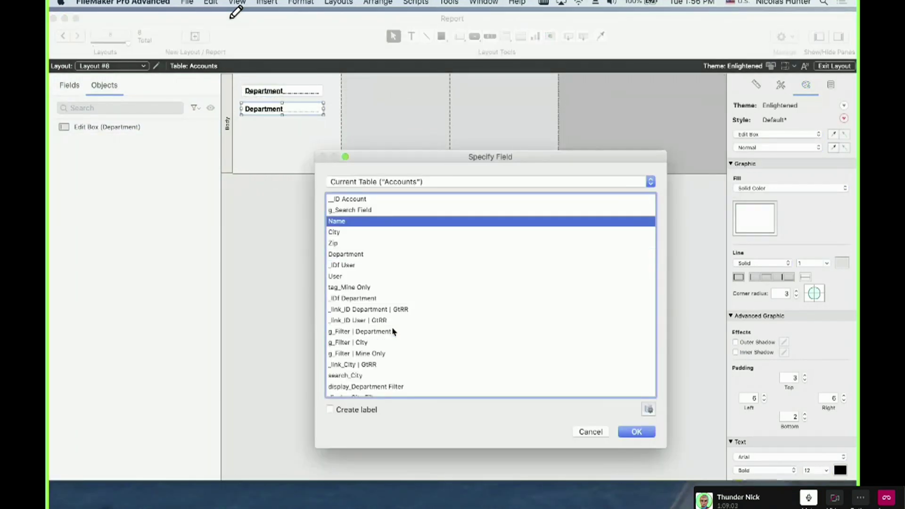
double_click(347, 221)
key(super+b)
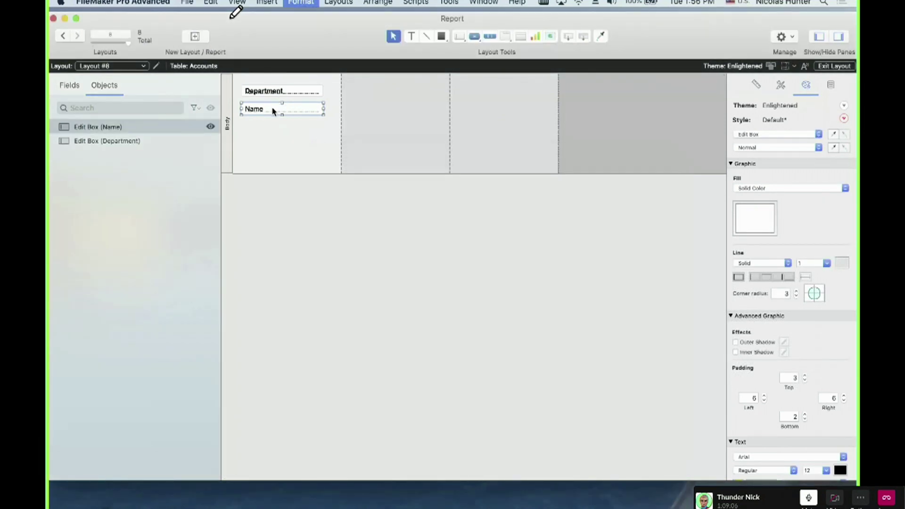
Duplicate the Name field downward twice and assign the copies to the City and Zip fields.
drag(273, 111, 271, 130)
click(406, 301)
click(358, 242)
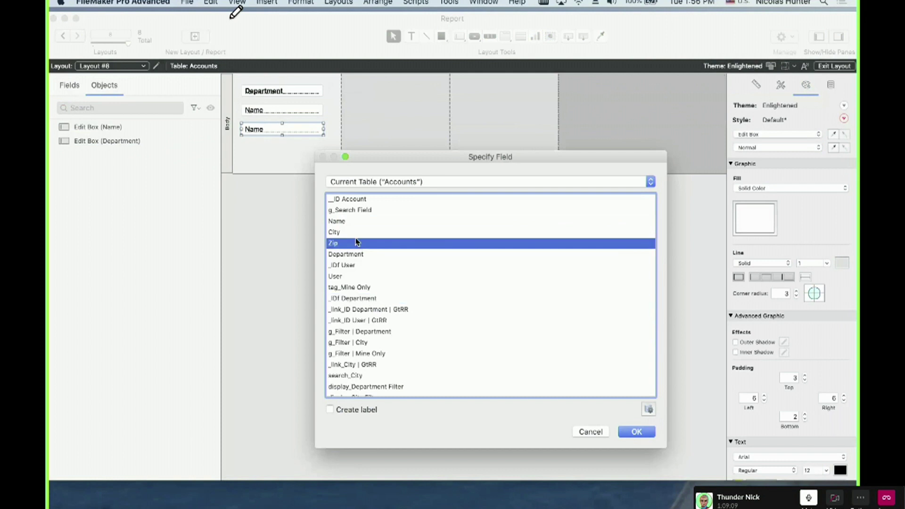
double_click(349, 232)
mouse_move(275, 132)
mouse_down()
mouse_move(275, 151)
mouse_move(282, 148)
mouse_up()
double_click(347, 243)
Give the Department, Name, City and Zip fields a transparent fill and no border line.
drag(291, 163, 284, 115)
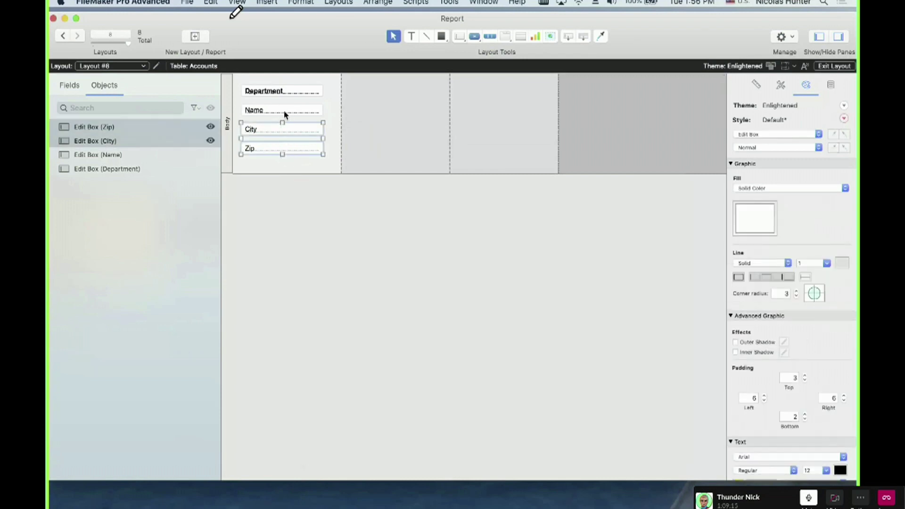
click(286, 89)
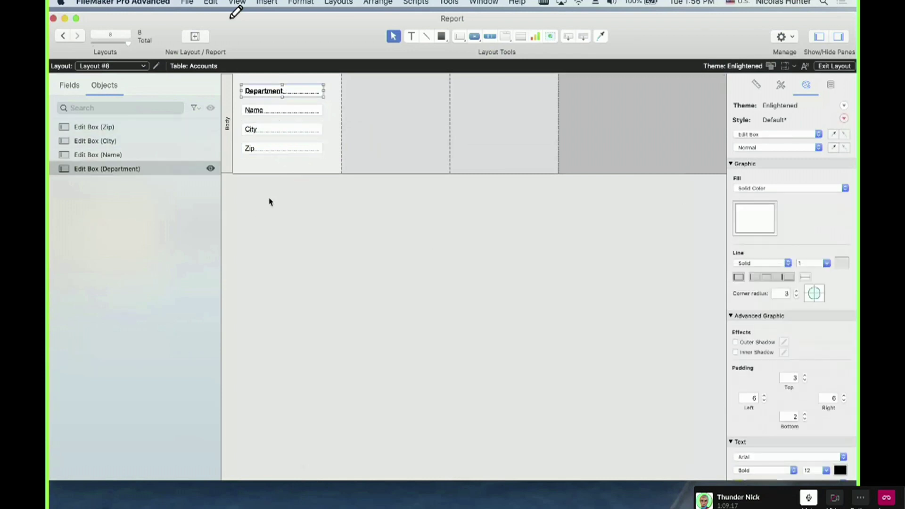
drag(269, 203, 257, 81)
click(758, 212)
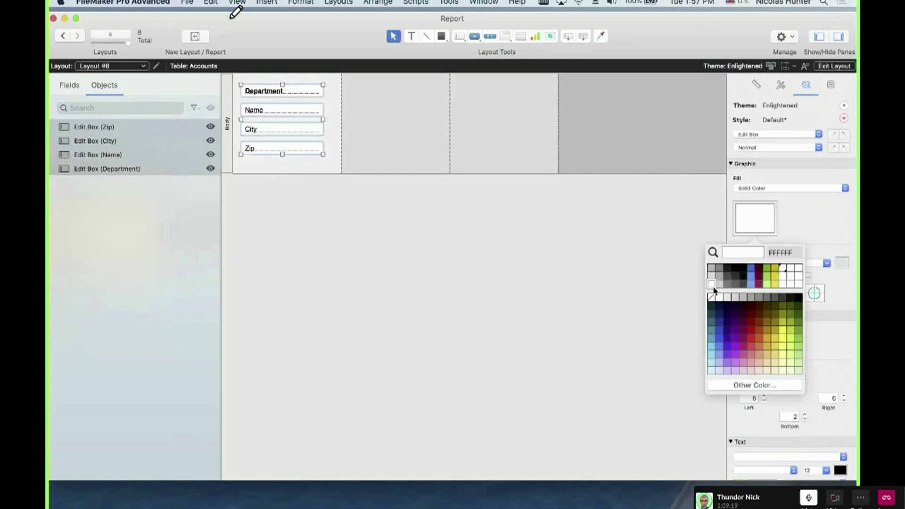
click(706, 292)
click(739, 224)
click(728, 268)
click(512, 277)
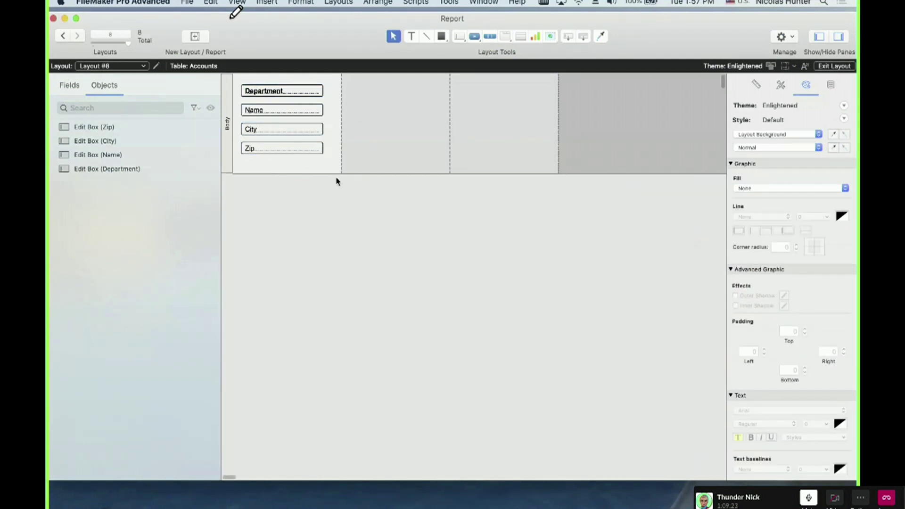
Nudge all four fields together slightly right and down within the first column.
drag(320, 171, 279, 84)
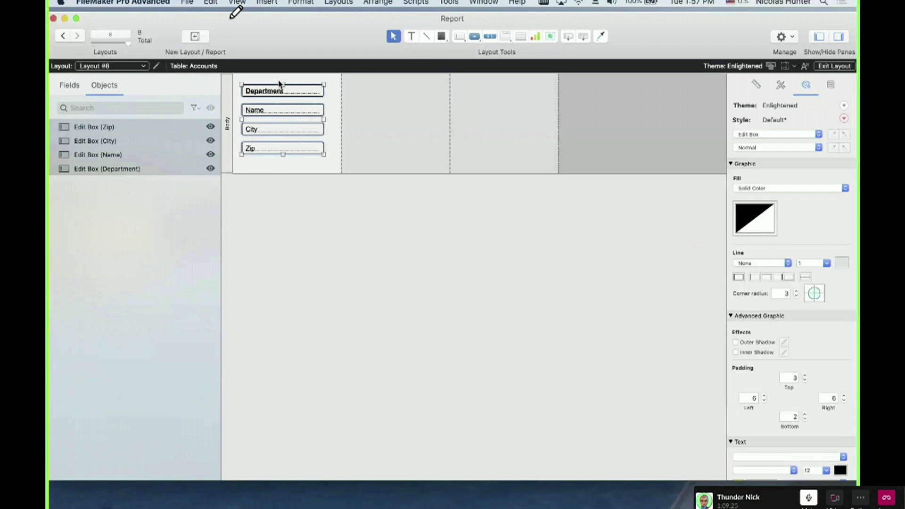
key(Right)
key(Right)
key(Down)
key(Down)
click(279, 84)
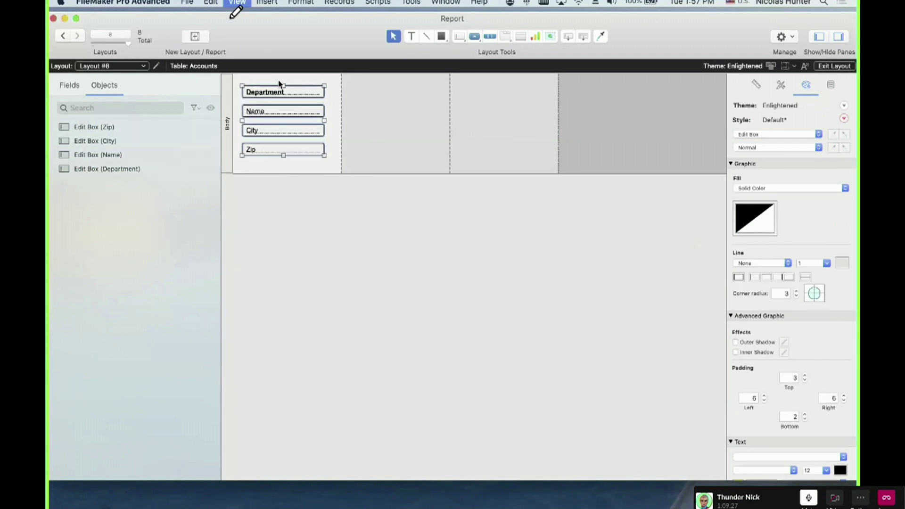
Compare the layout in Browse mode and Preview mode, examining how the records fill the three-column page.
key(super+b)
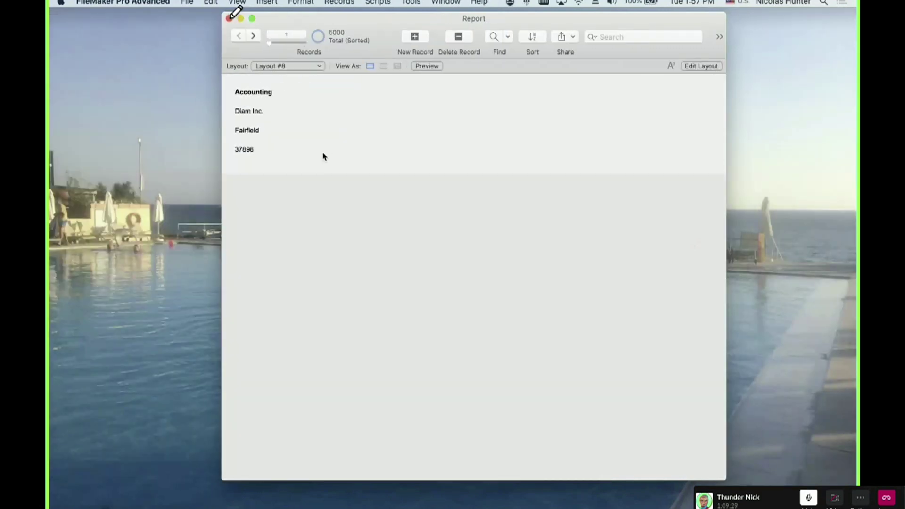
key(super+u)
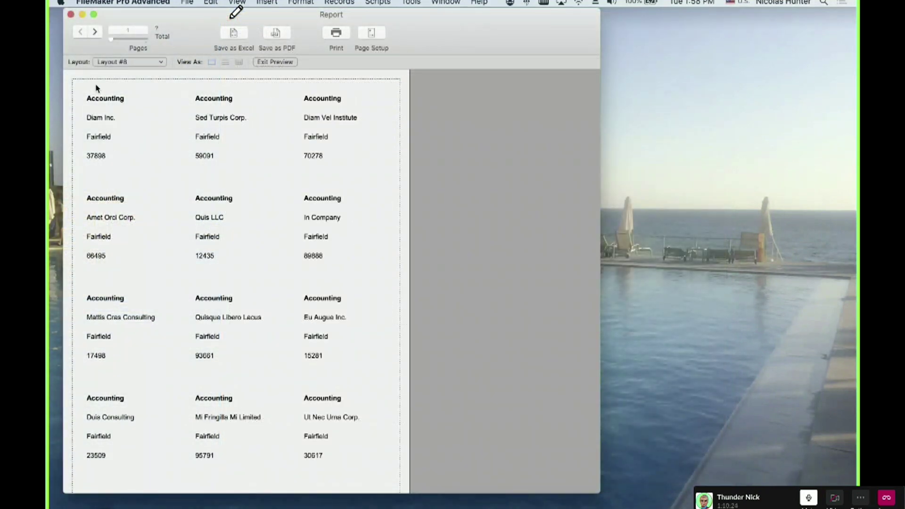
scroll(234, 286, down, 2)
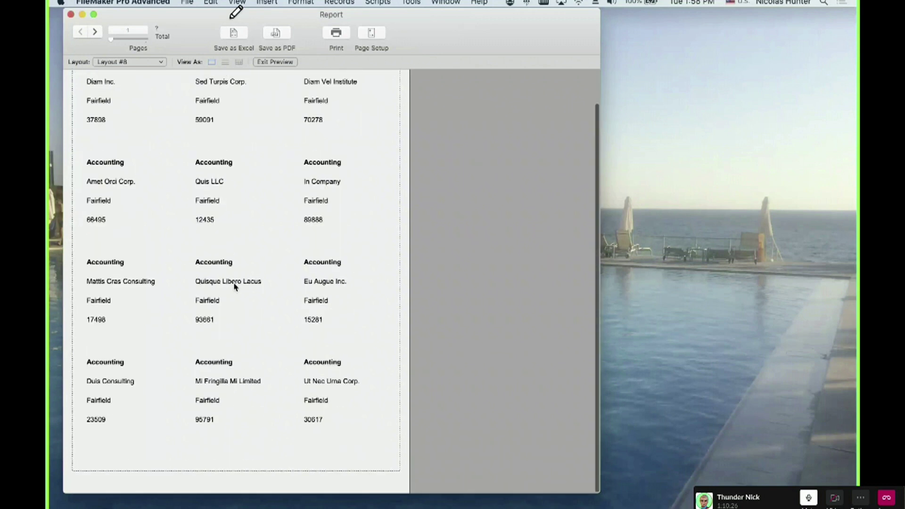
scroll(234, 286, up, 2)
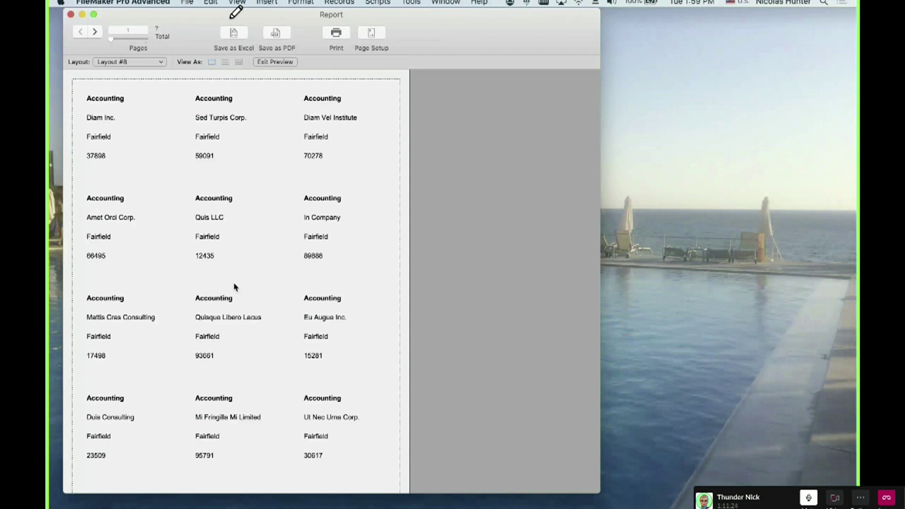
key(super+b)
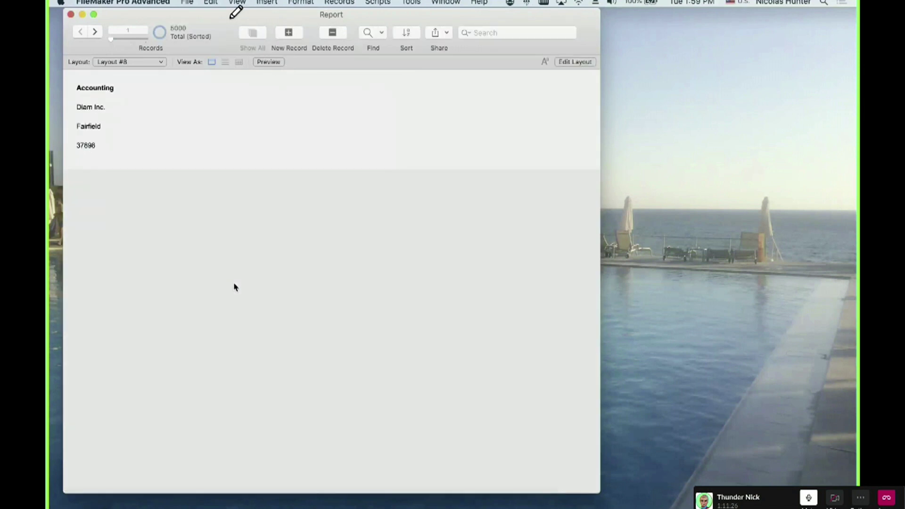
key(super+u)
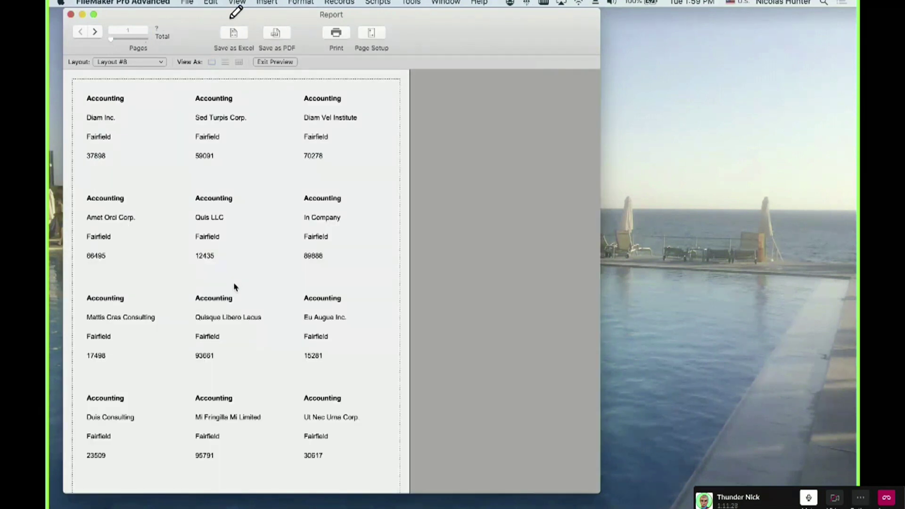
click(187, 2)
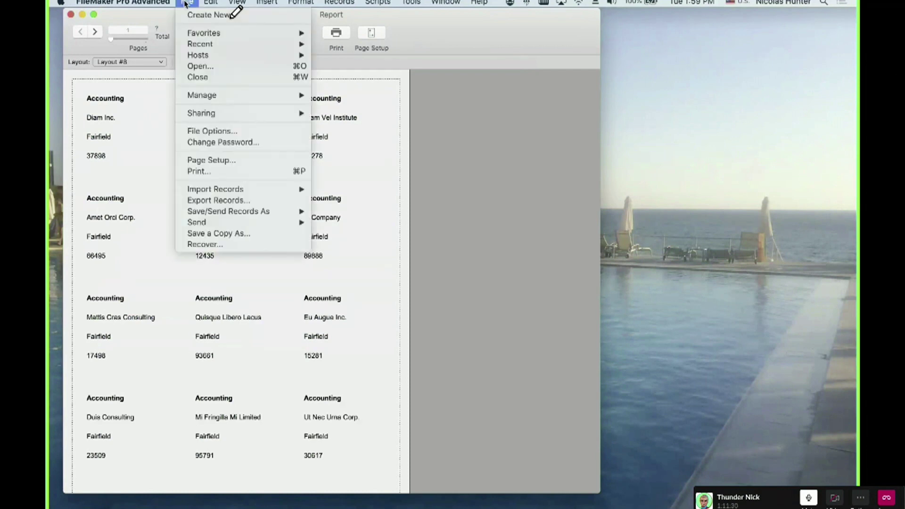
click(187, 1)
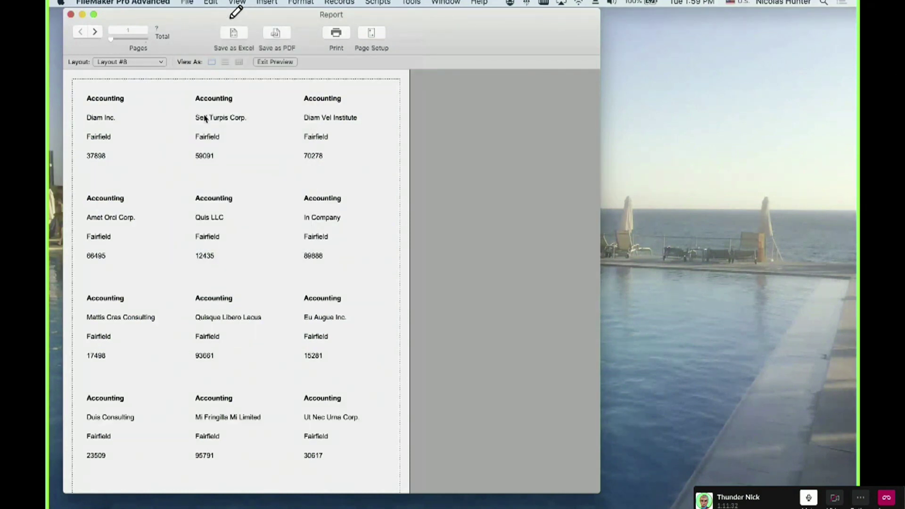
Return to Layout mode and set the layout's printing setup to 4 columns.
key(super+l)
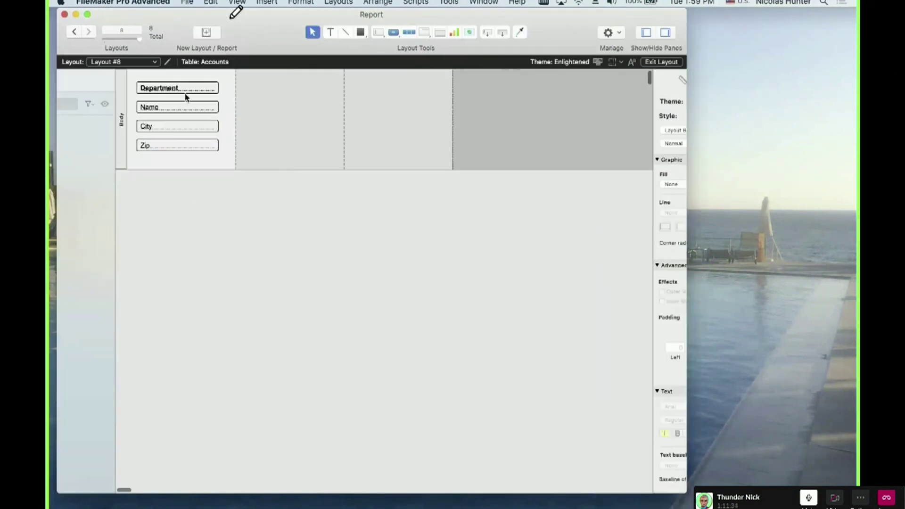
click(156, 62)
click(407, 72)
click(363, 119)
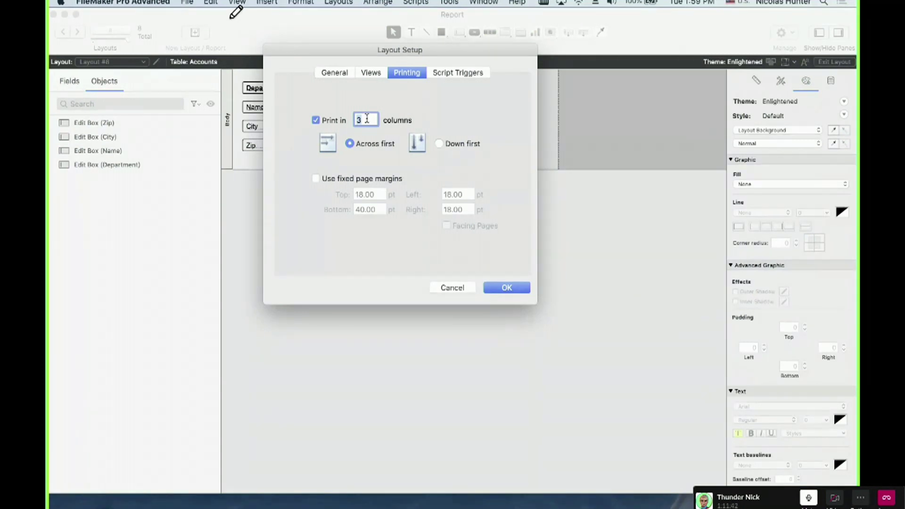
text(4)
click(504, 287)
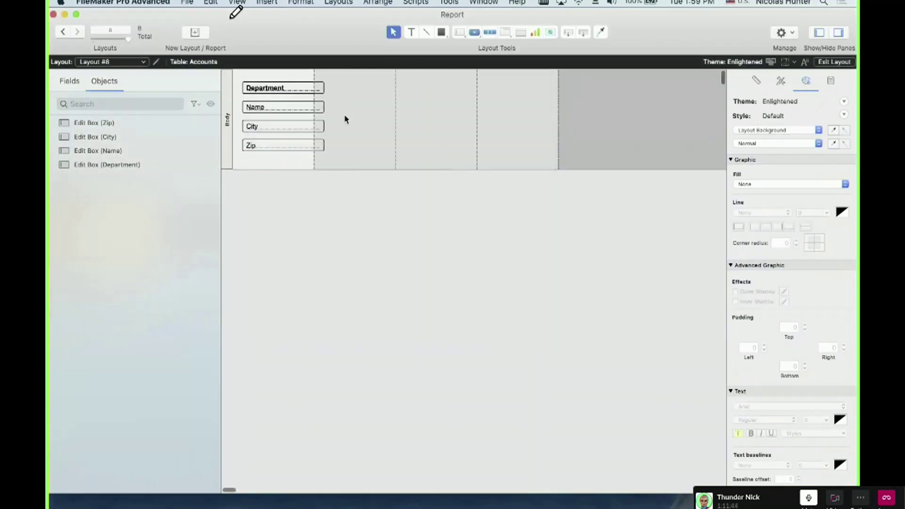
Try widening the print columns beyond the fields' right edge and preview the page, returning to Layout mode.
mouse_move(314, 76)
mouse_down()
mouse_move(358, 83)
mouse_move(320, 76)
mouse_up()
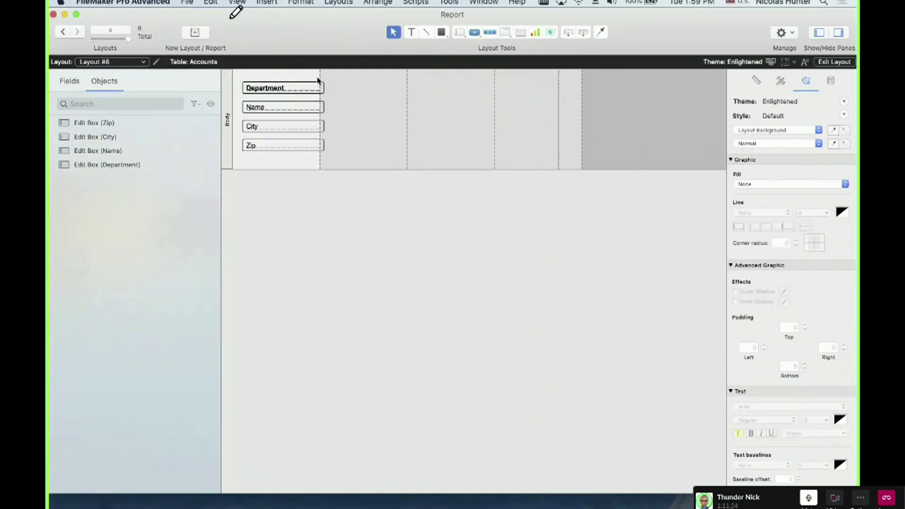
drag(319, 73, 333, 74)
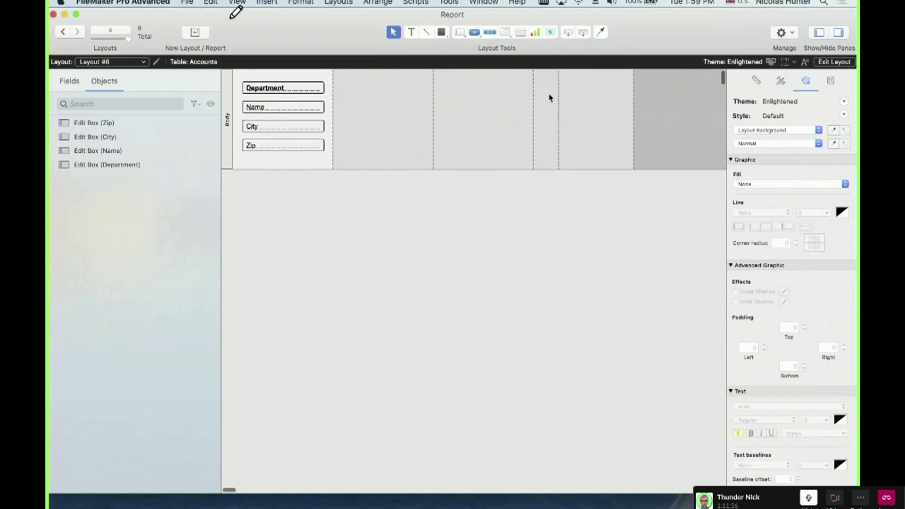
key(super+u)
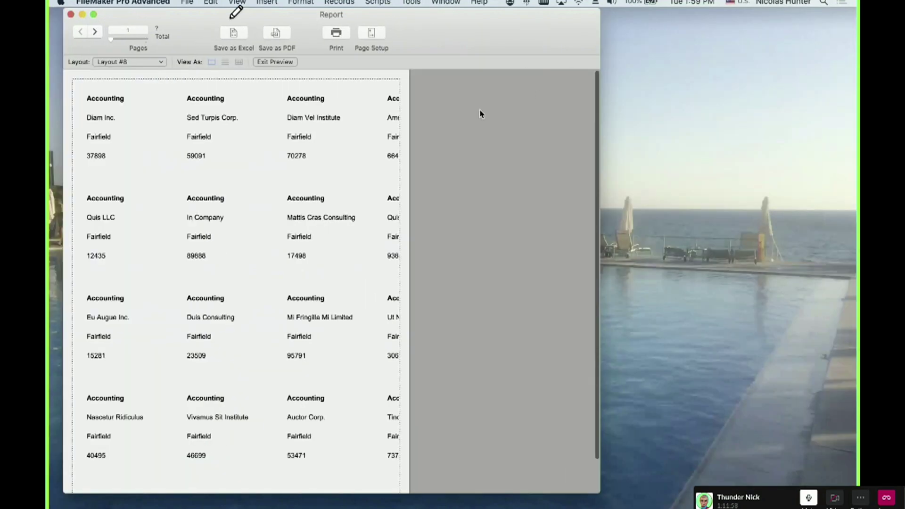
key(super+l)
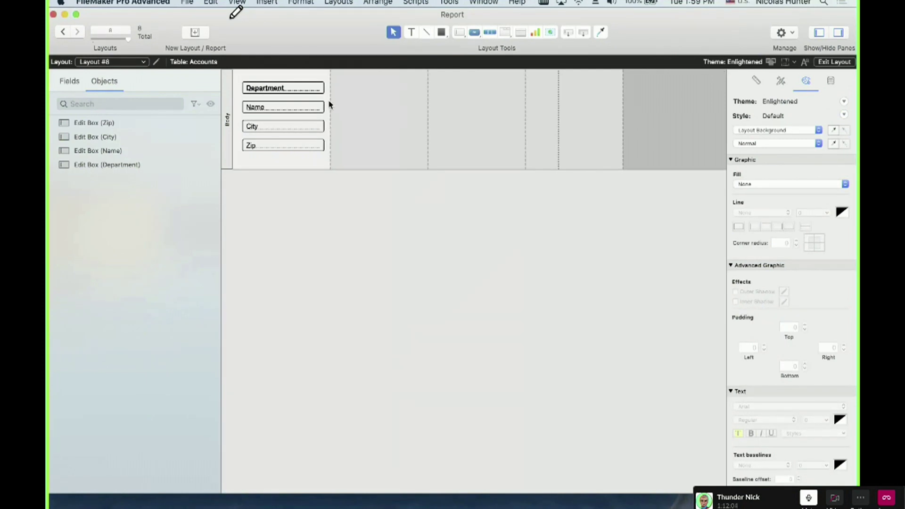
Narrow the columns so all four fit the page width, shorten the four fields to fit the first column, and preview the page.
drag(330, 104, 313, 103)
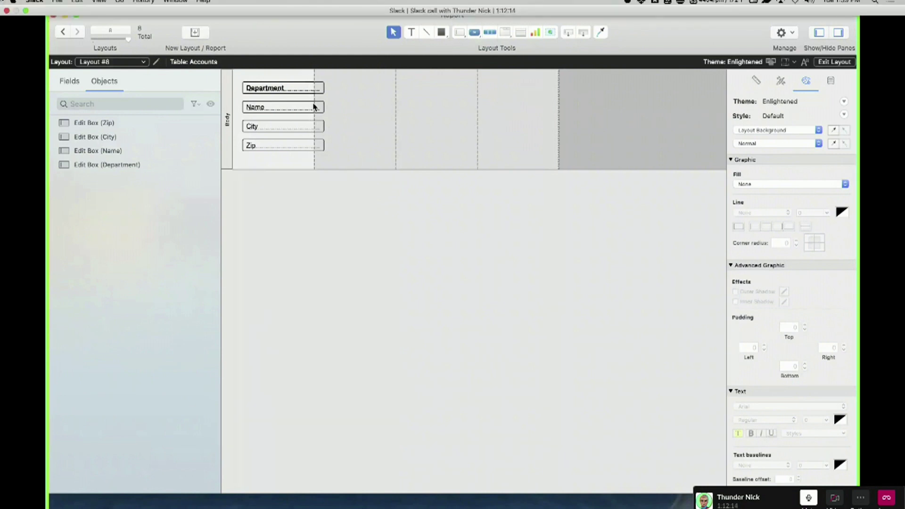
drag(293, 195, 268, 84)
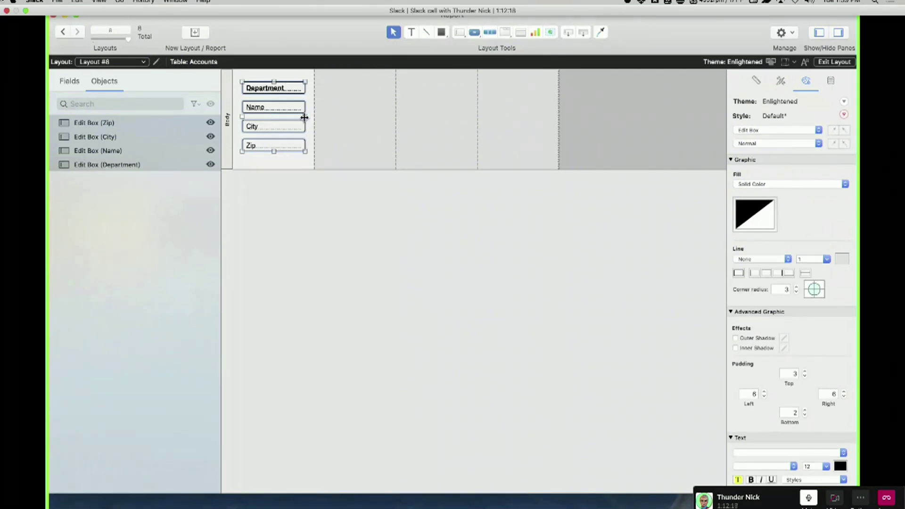
key(super+u)
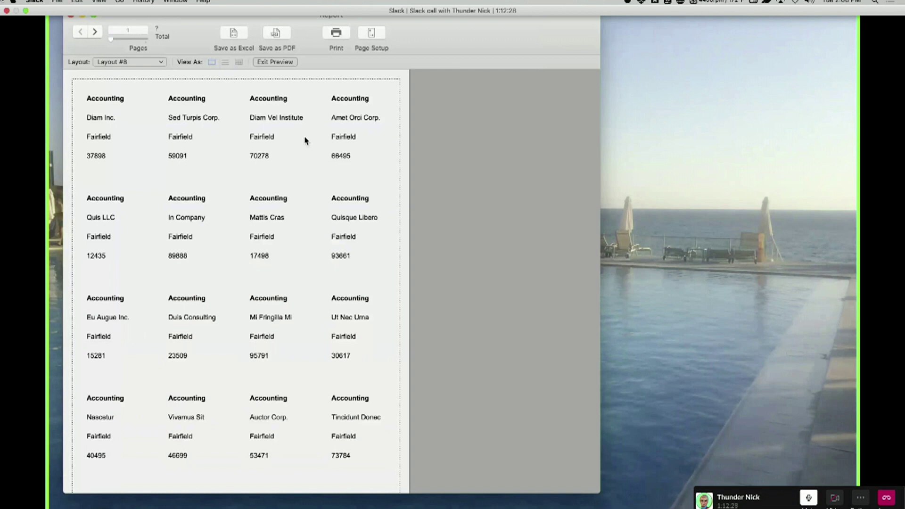
Return to Layout mode and look through the Form View and List View Copy layouts, ending on the List View layout.
key(super+l)
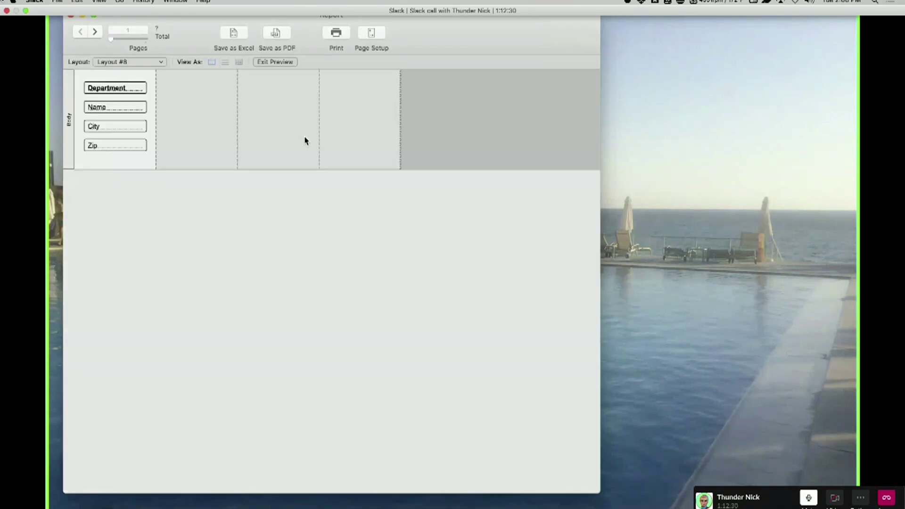
click(101, 62)
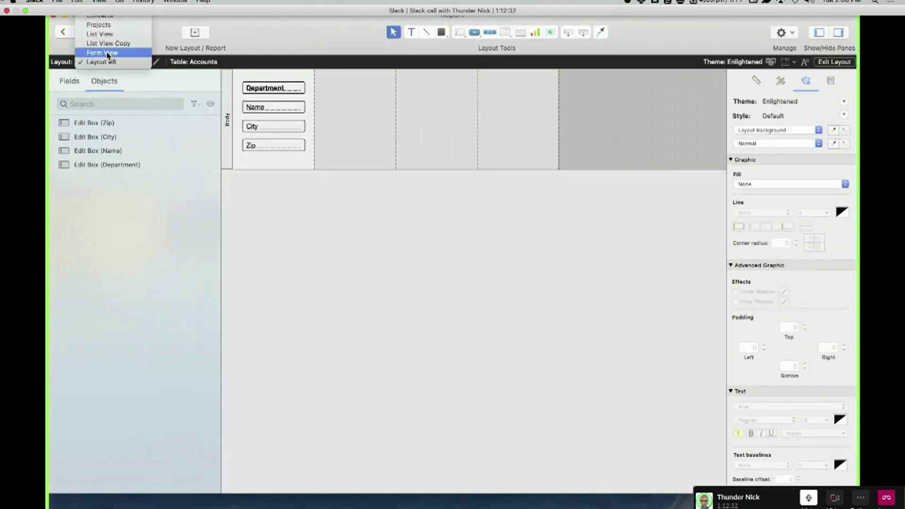
click(102, 52)
click(118, 62)
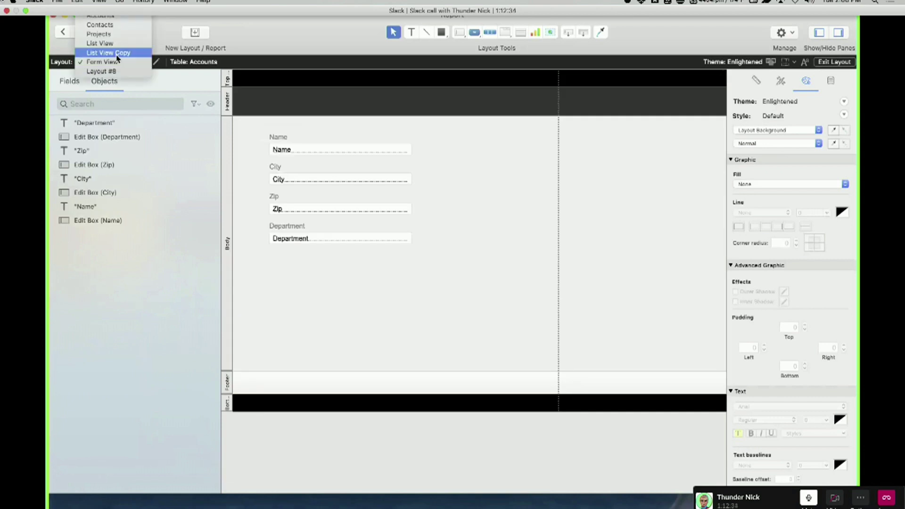
click(120, 55)
click(122, 63)
click(104, 53)
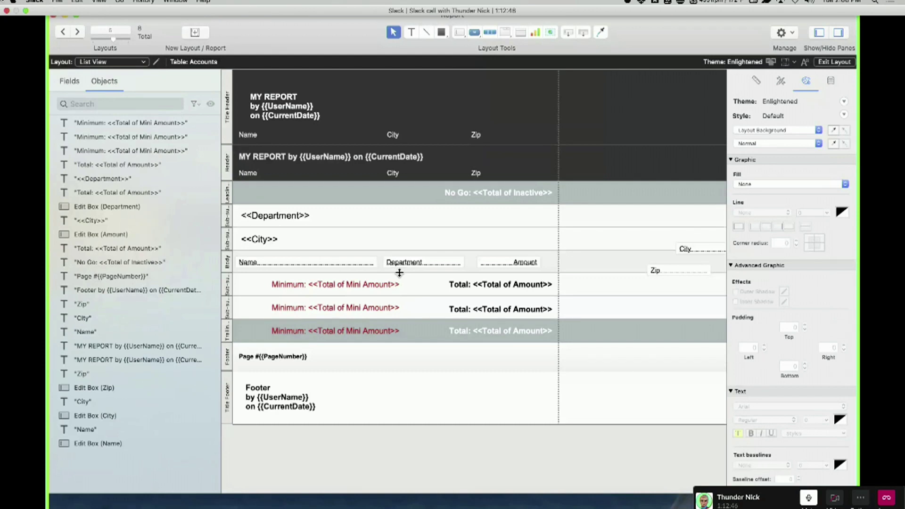
Switch to the closing credits video and show it full screen.
click(544, 116)
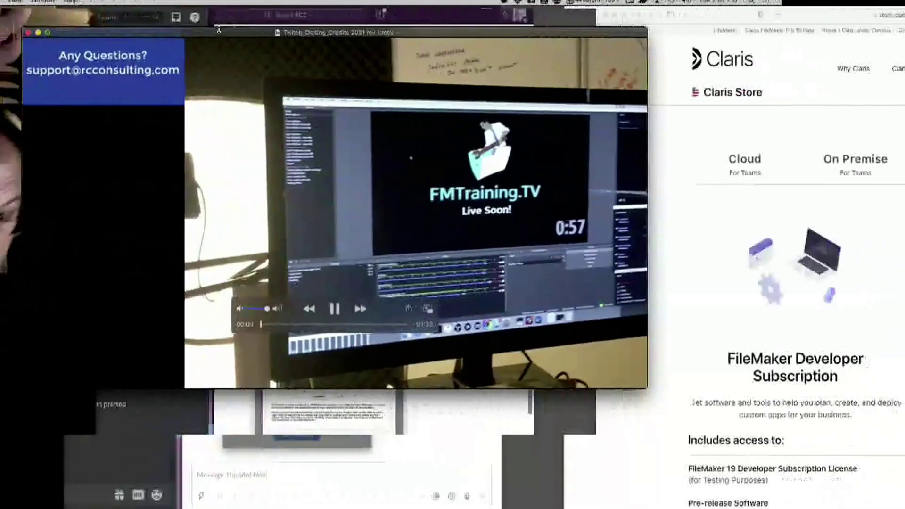
key(ctrl+super+f)
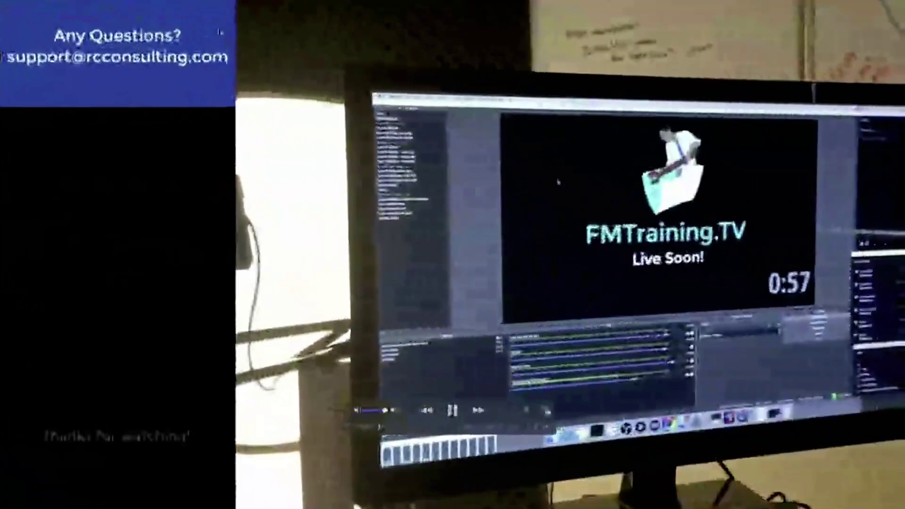